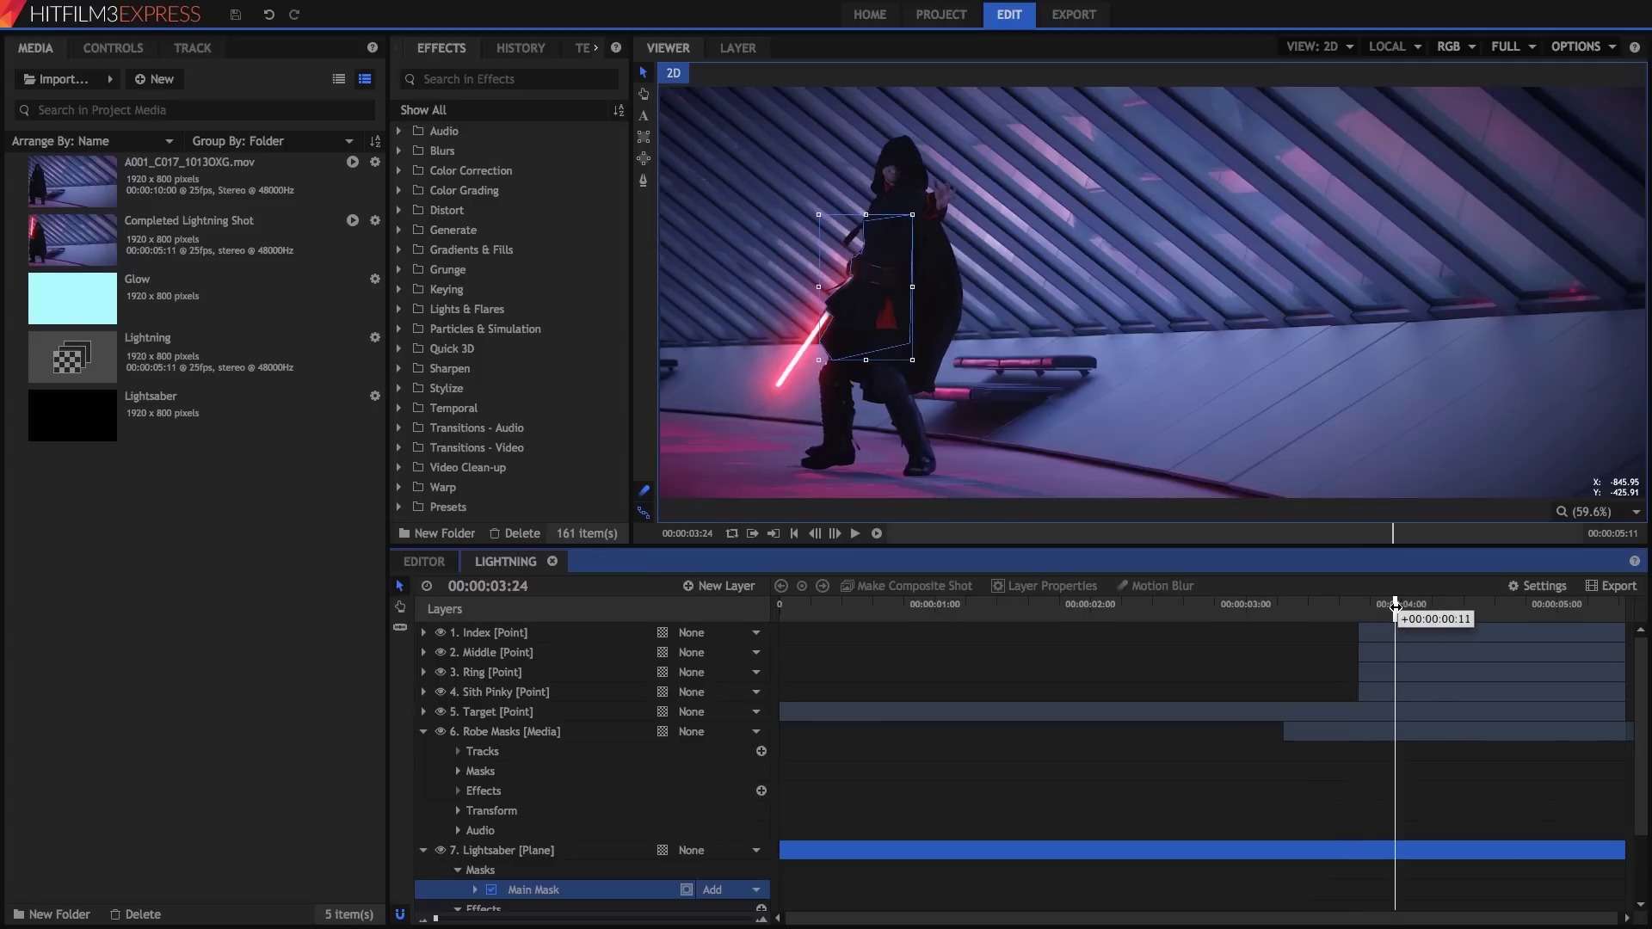
- Collapse the expanded Robe Masks and Lightsaber layers in the layer list and select the Lightsaber layer
click(423, 731)
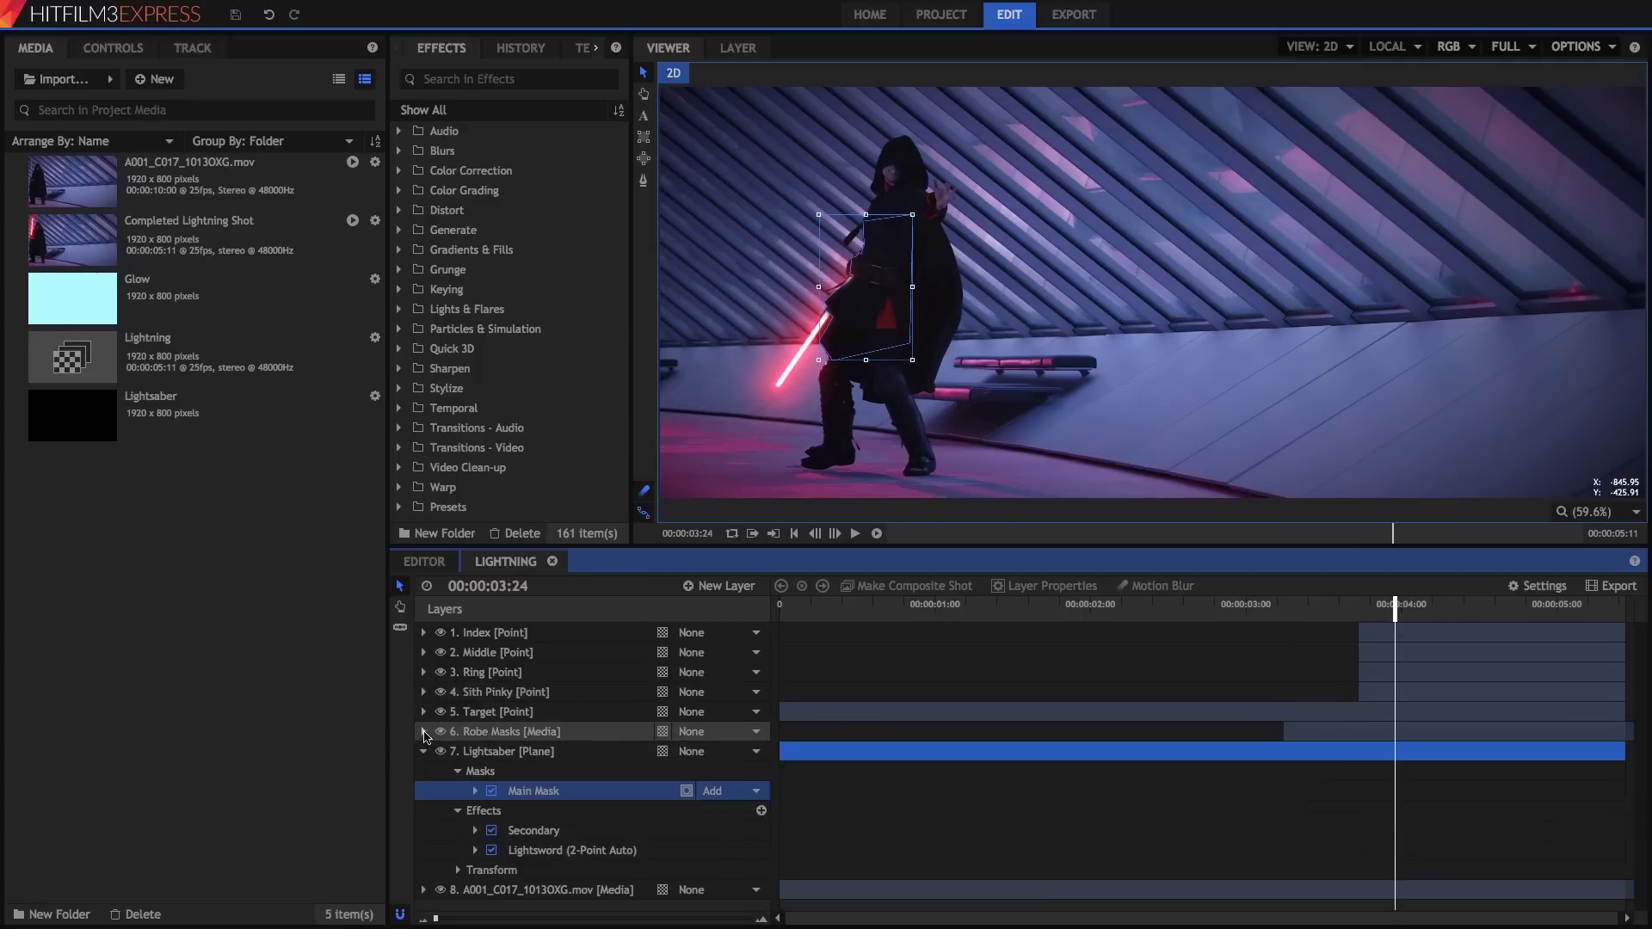
click(423, 751)
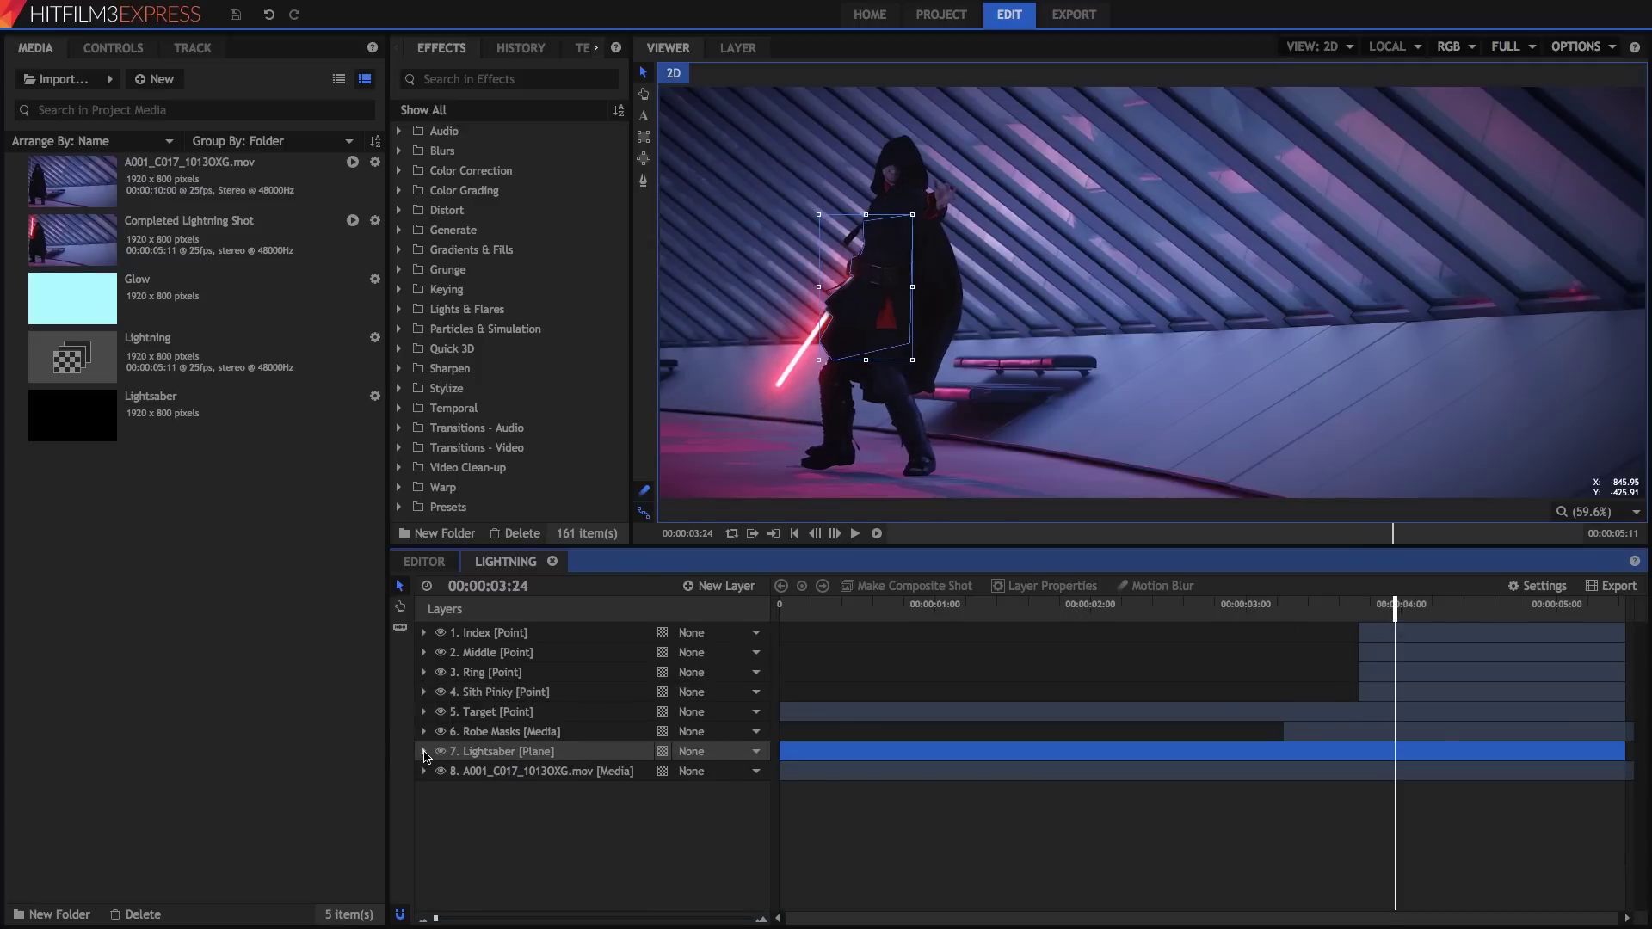
click(510, 753)
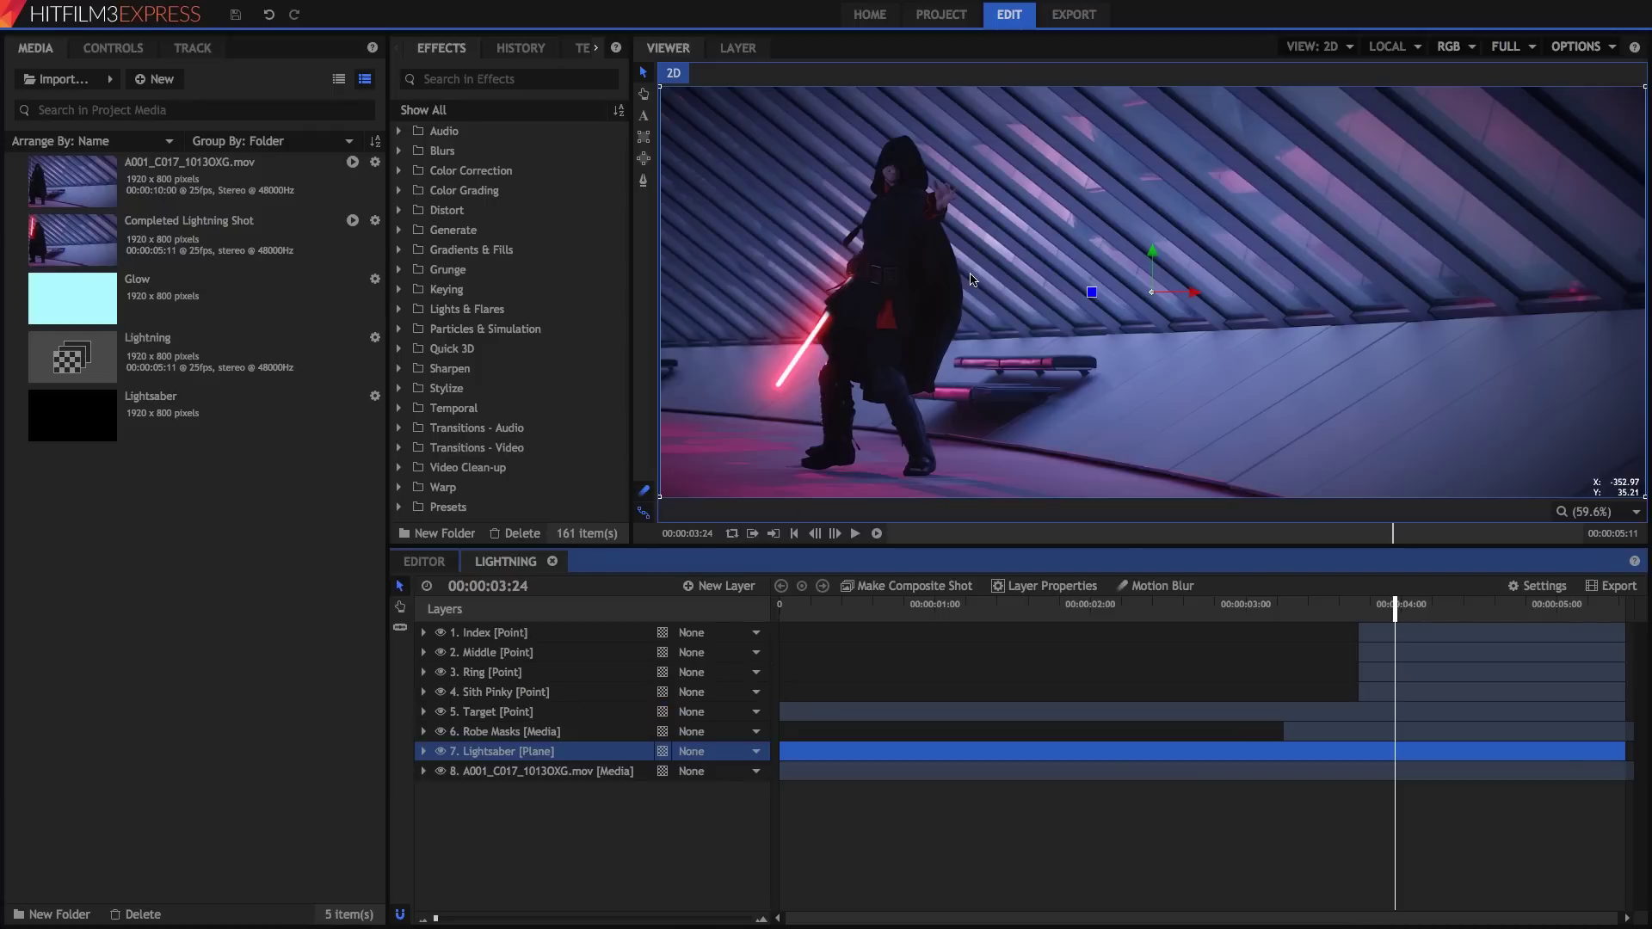
- Examine where the five point layers sit, checking the Target point outside the frame at 50% zoom and returning to Scale to Fit
click(527, 635)
shift+click(531, 713)
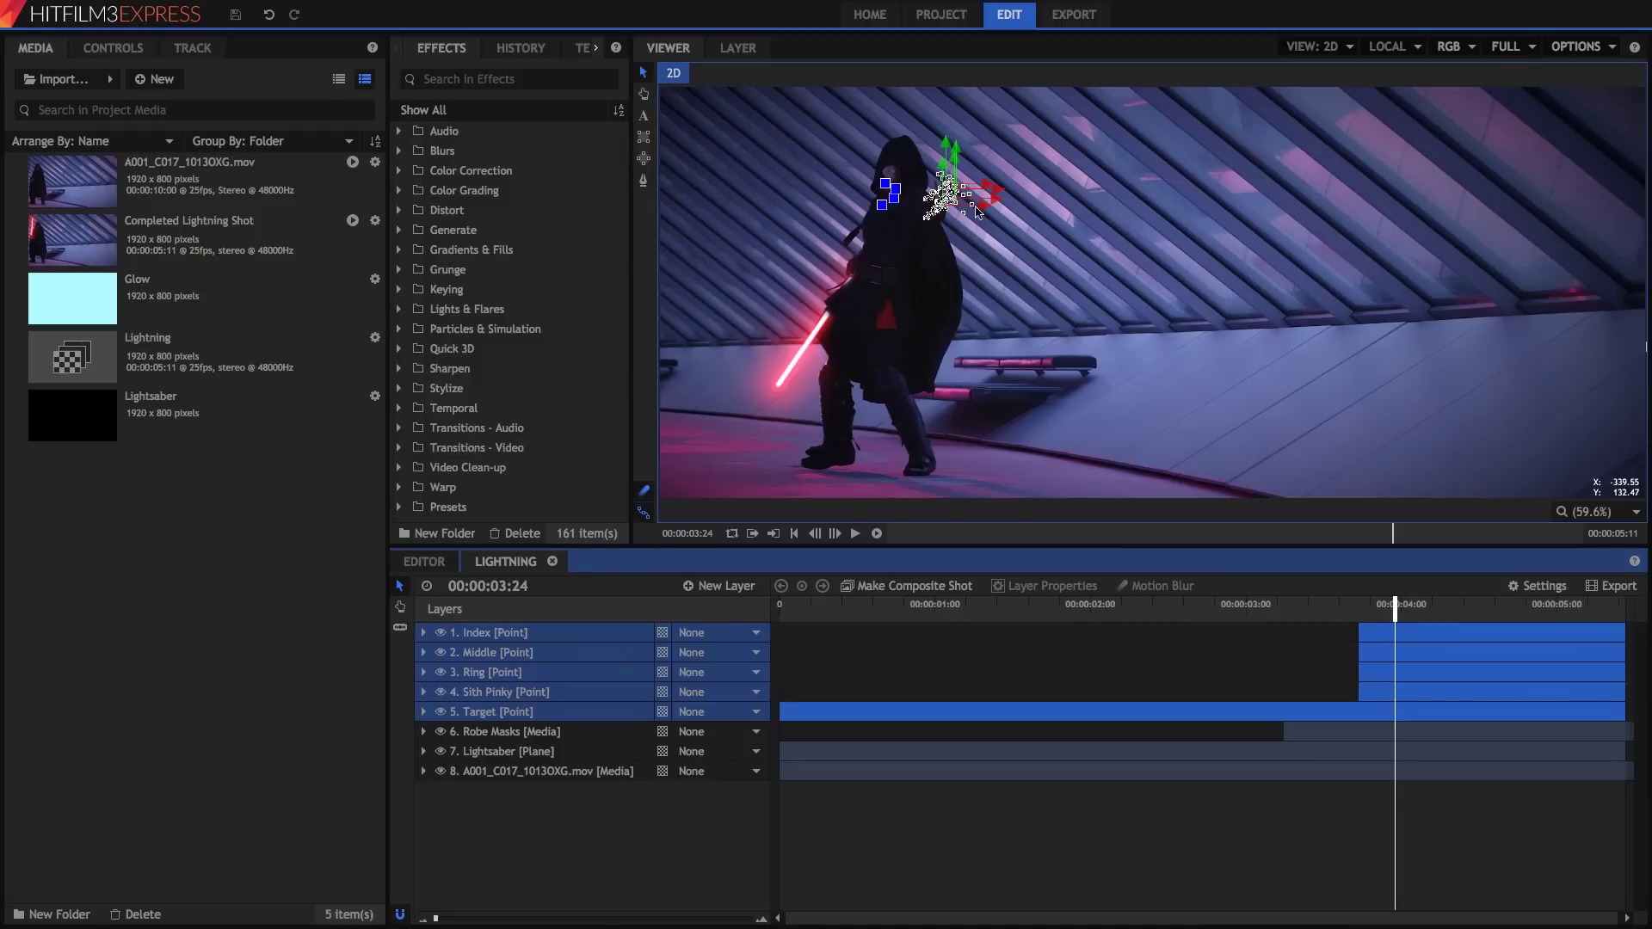
click(598, 865)
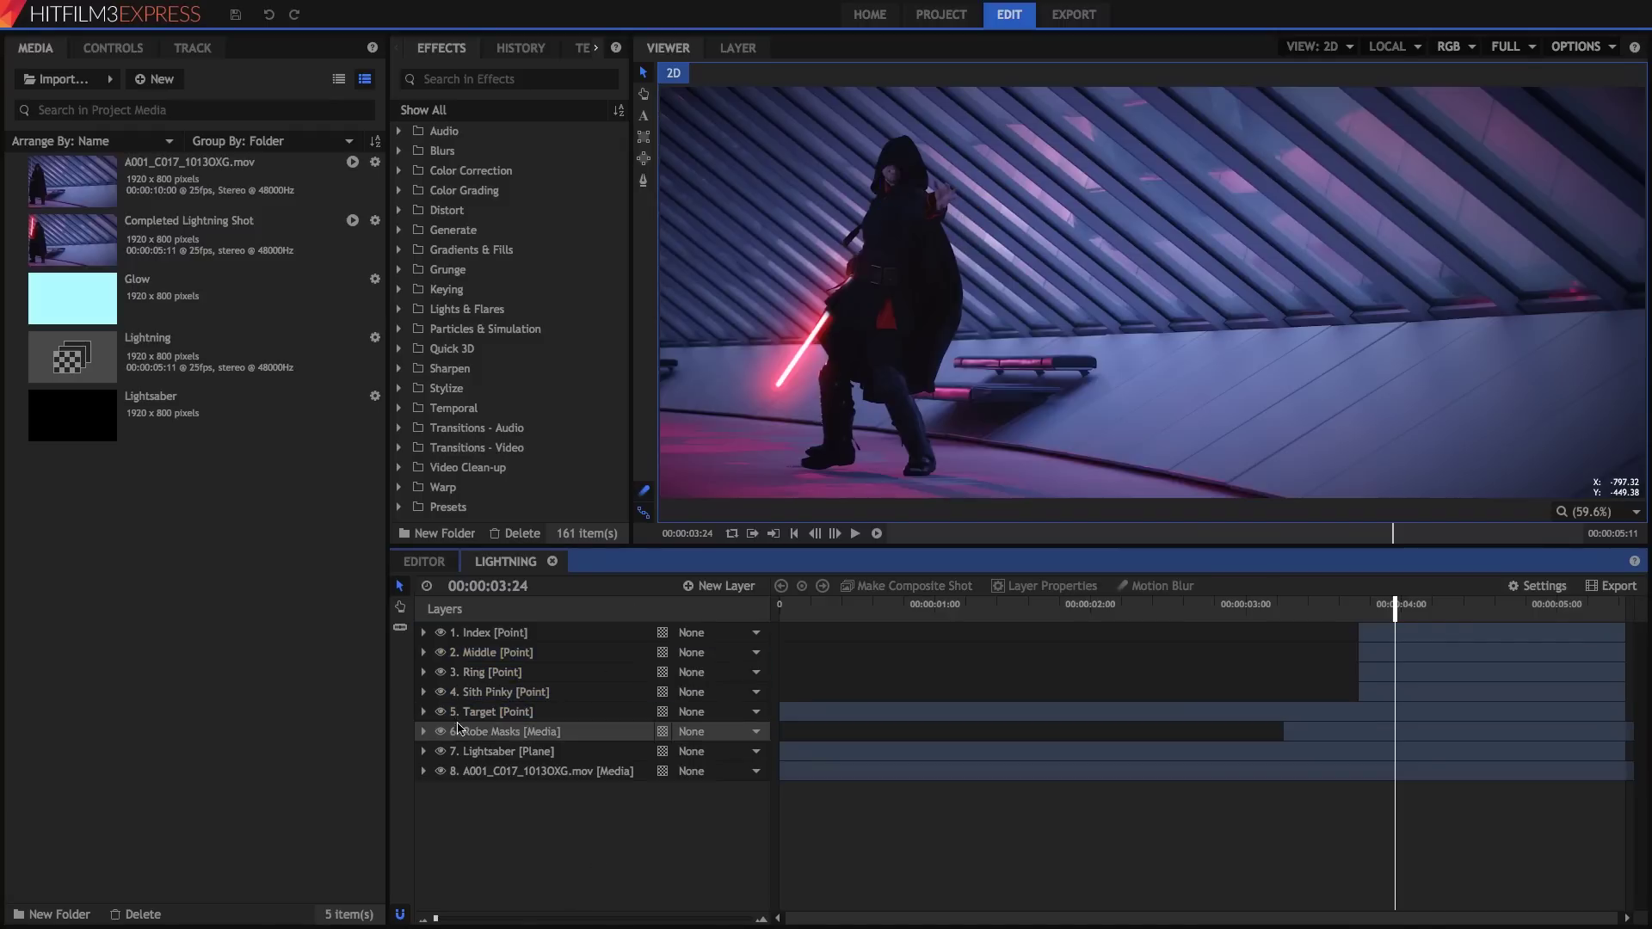
click(481, 714)
click(1635, 511)
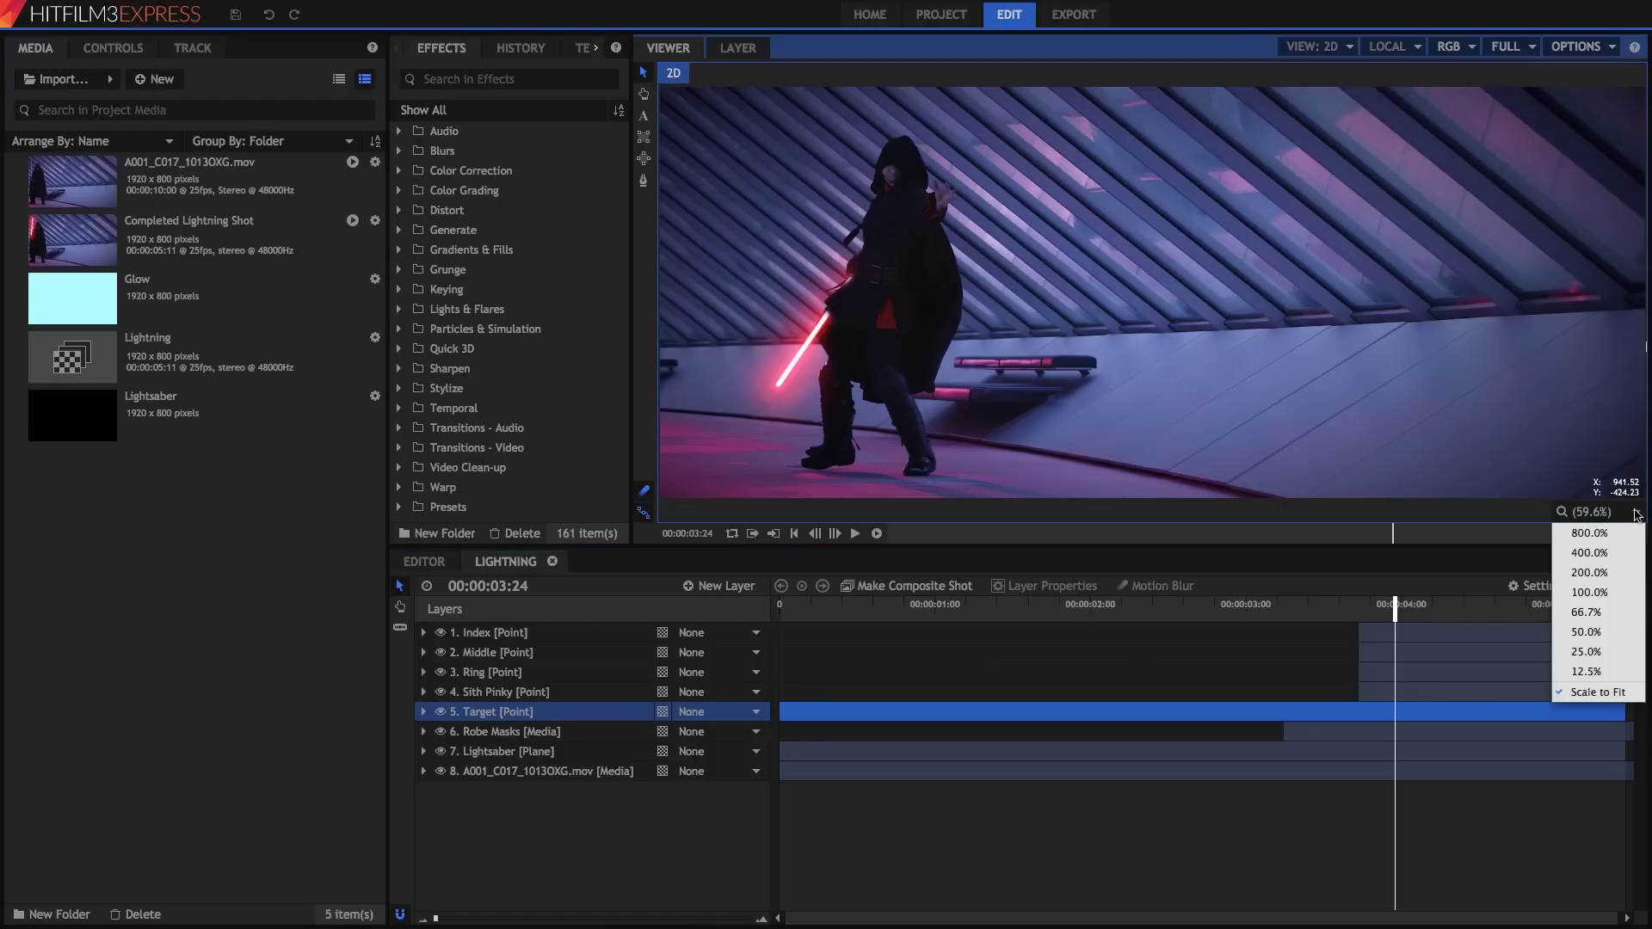
click(1592, 613)
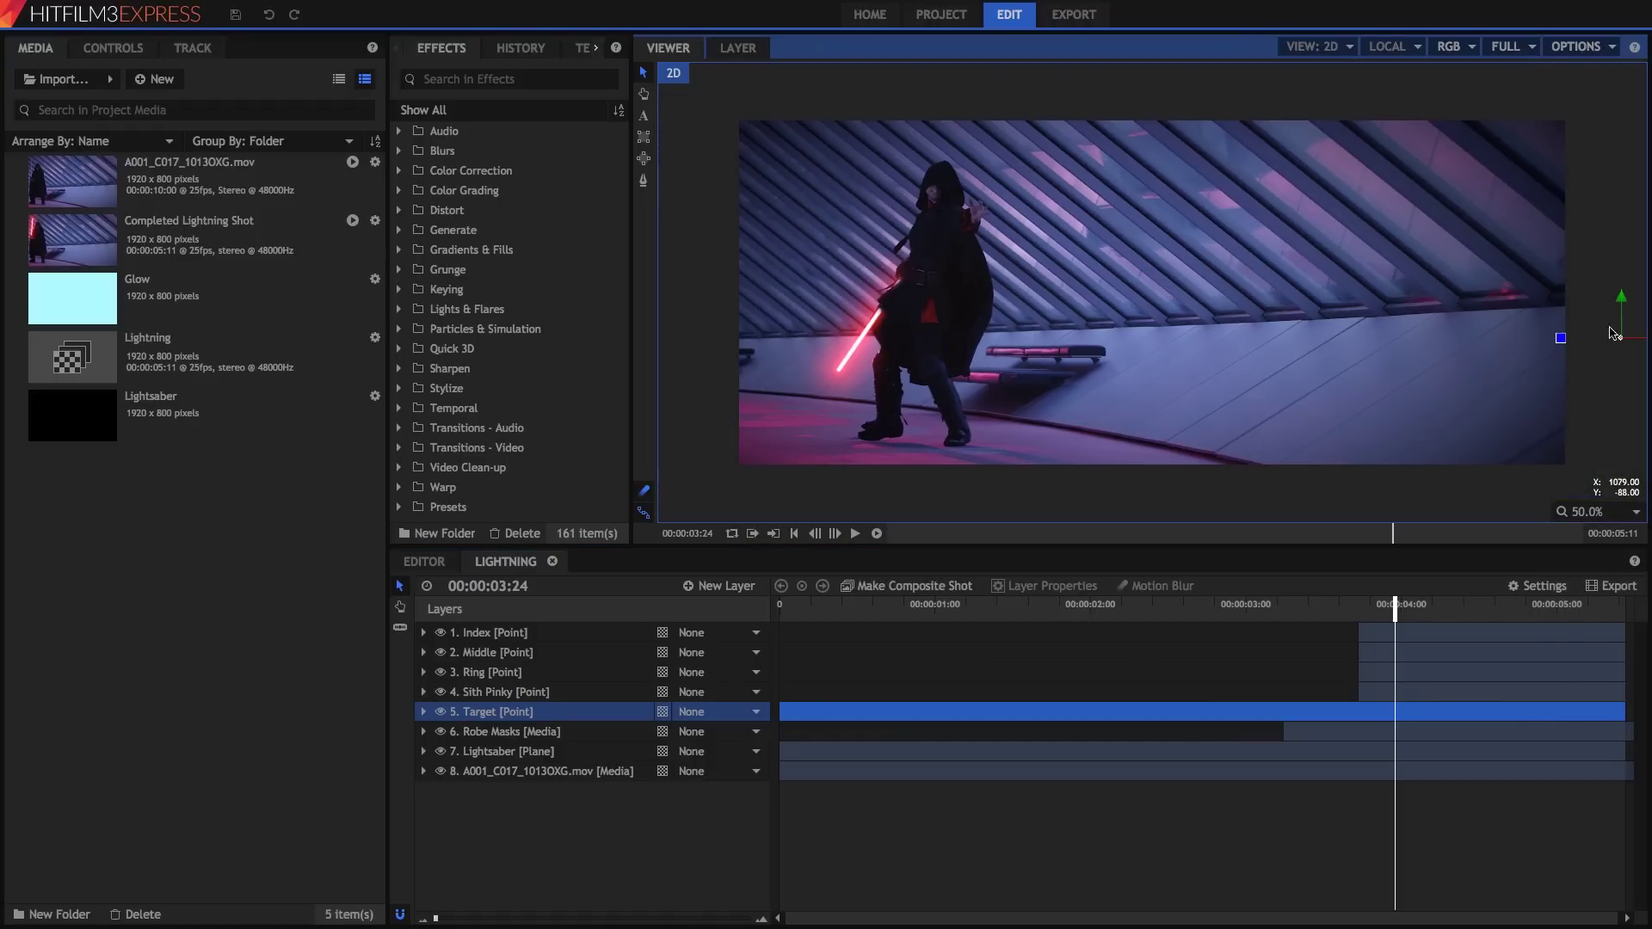
click(1636, 511)
click(1587, 689)
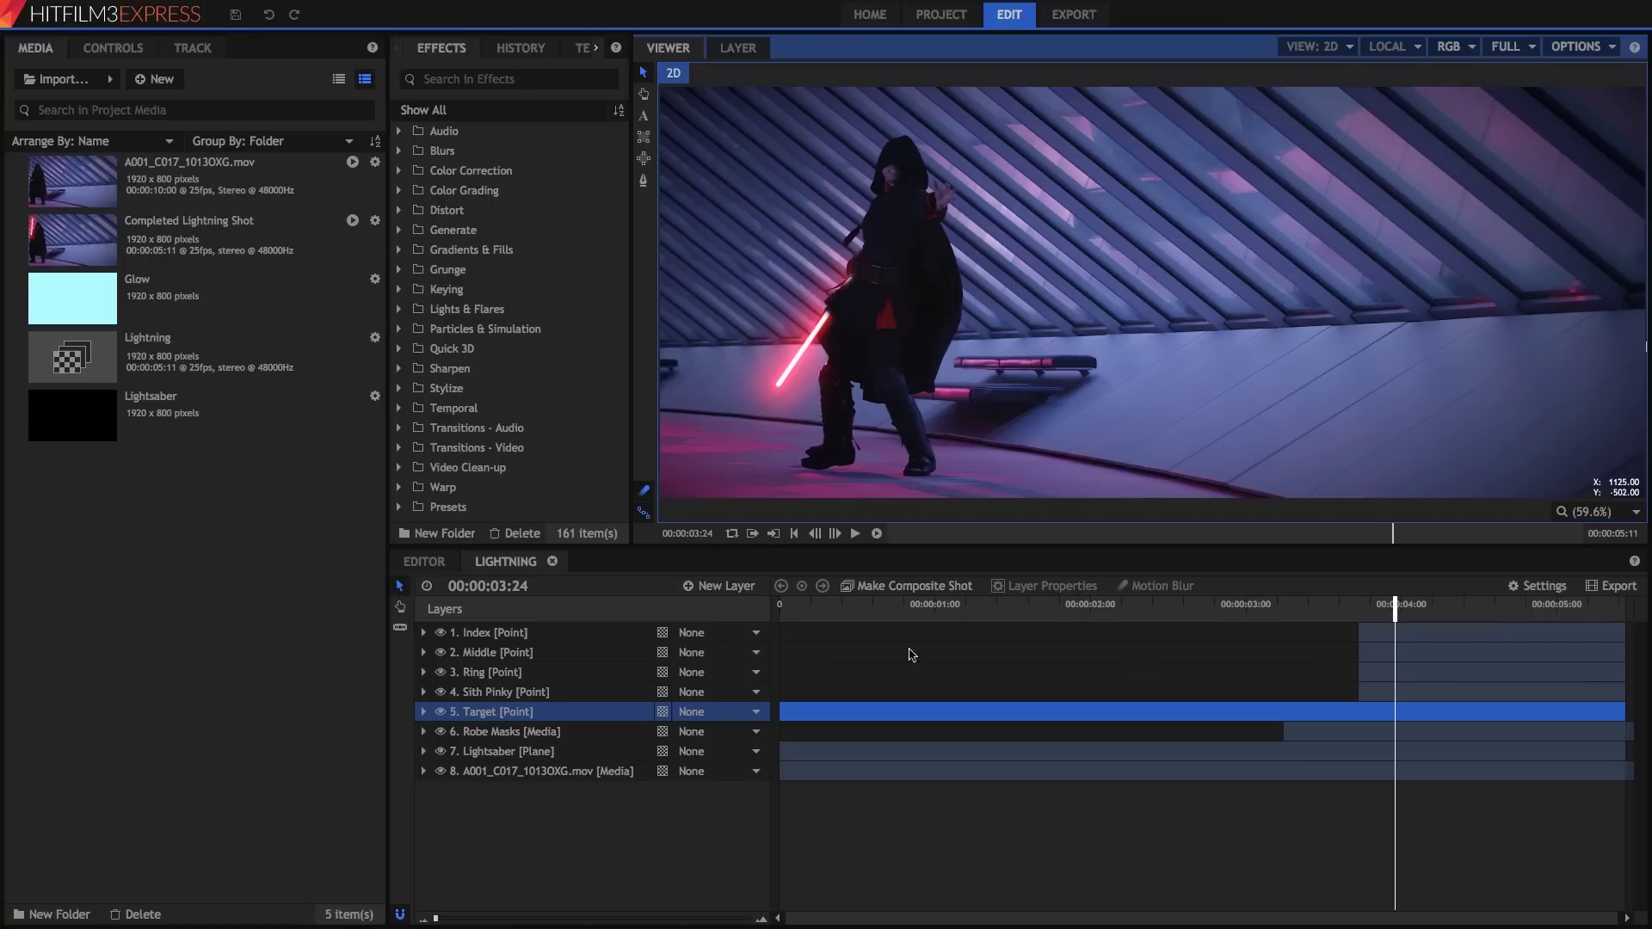
- Examine the Index, Middle, Ring, Sith Pinky and Target point layers one at a time, comparing their positions in the shot
click(490, 633)
click(514, 656)
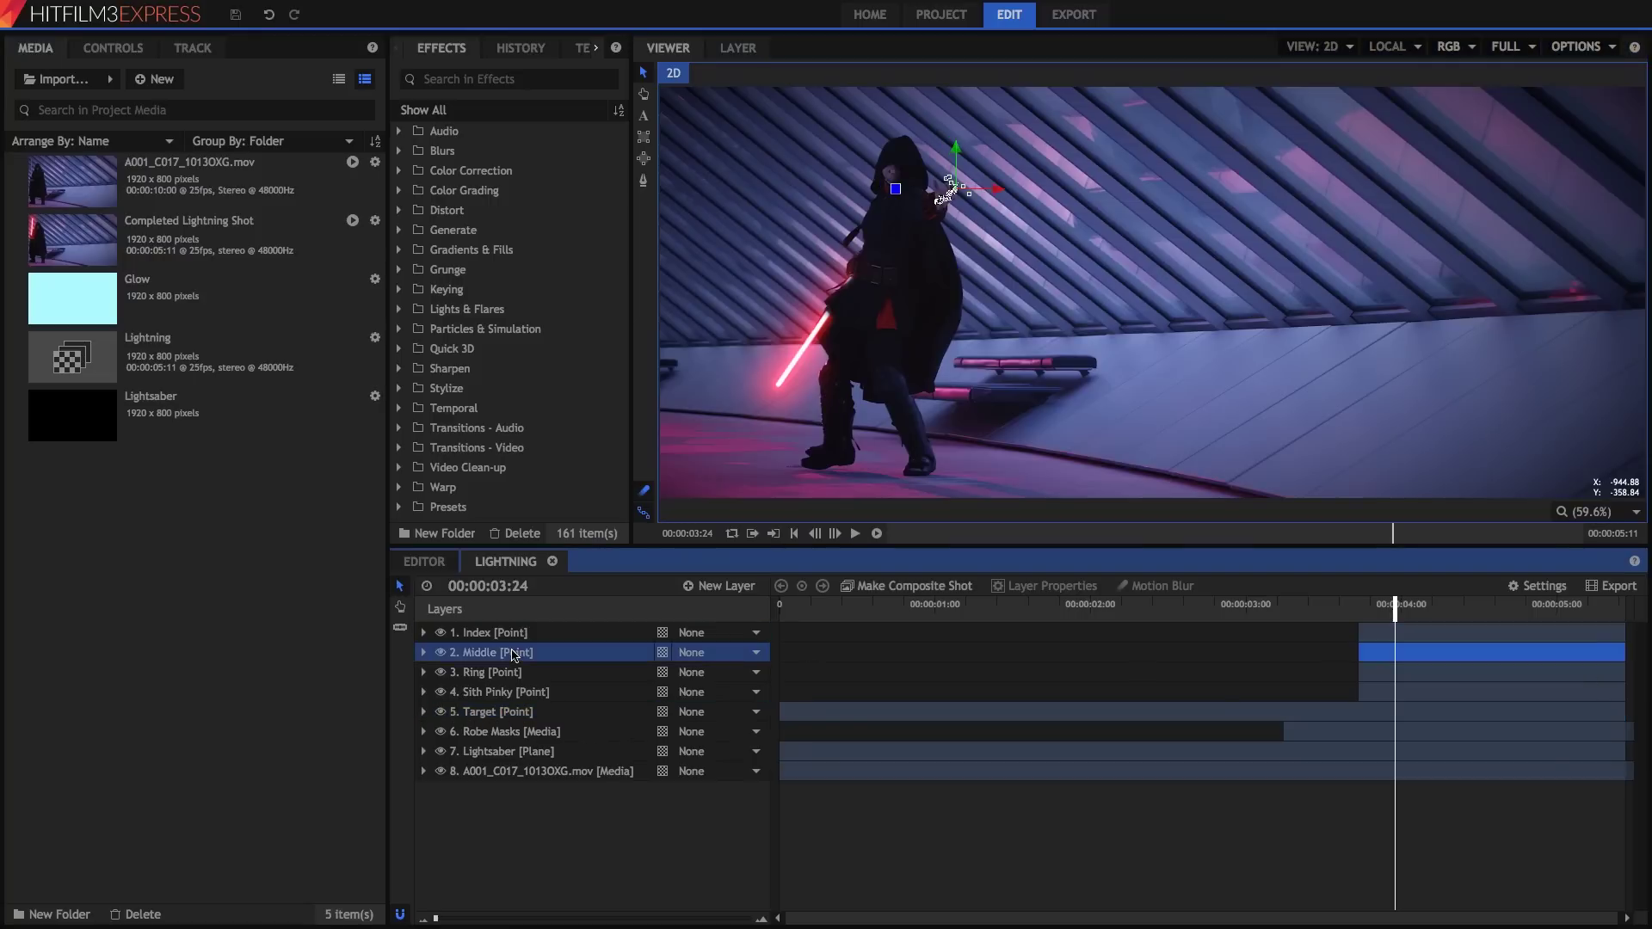
click(505, 673)
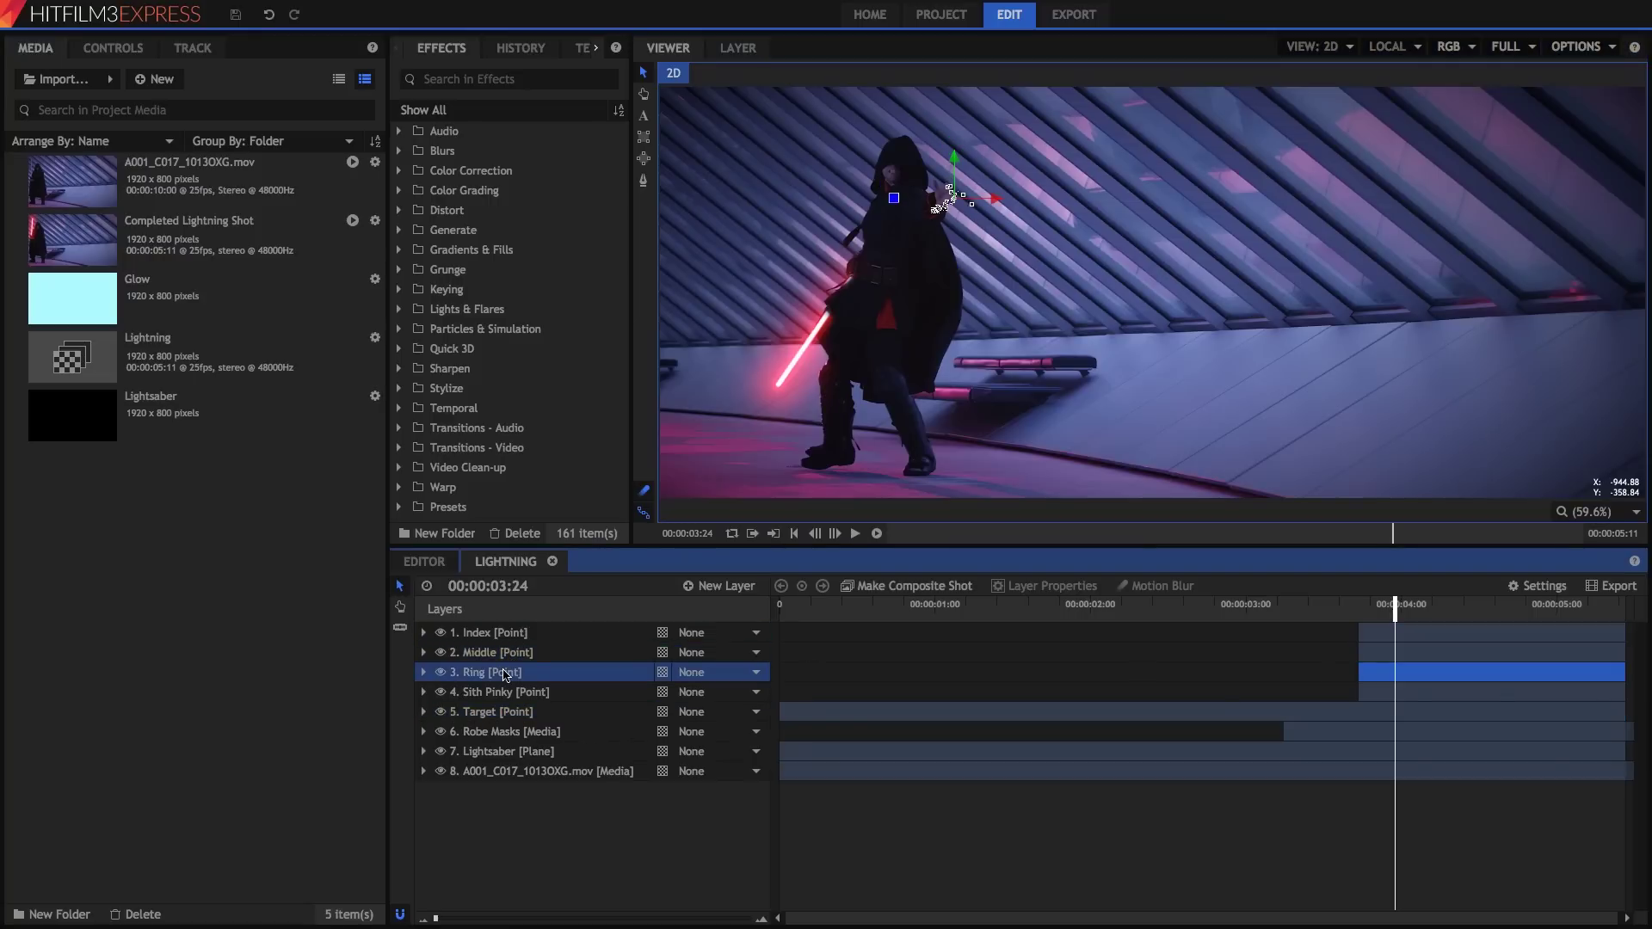
click(517, 714)
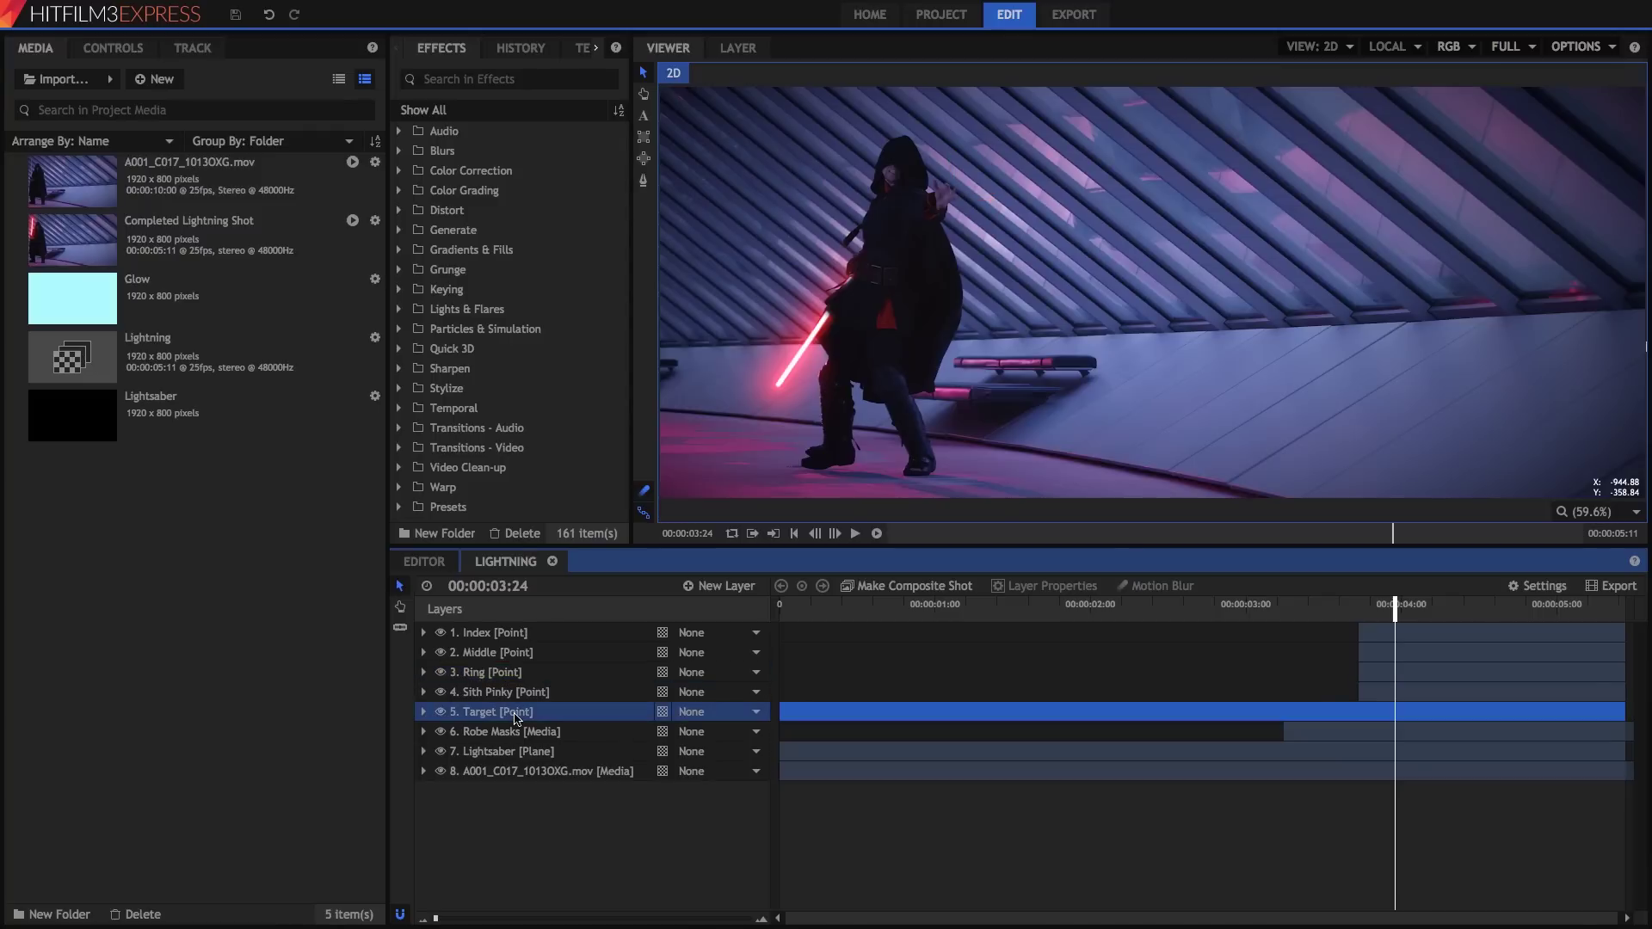
click(506, 688)
click(506, 675)
click(509, 654)
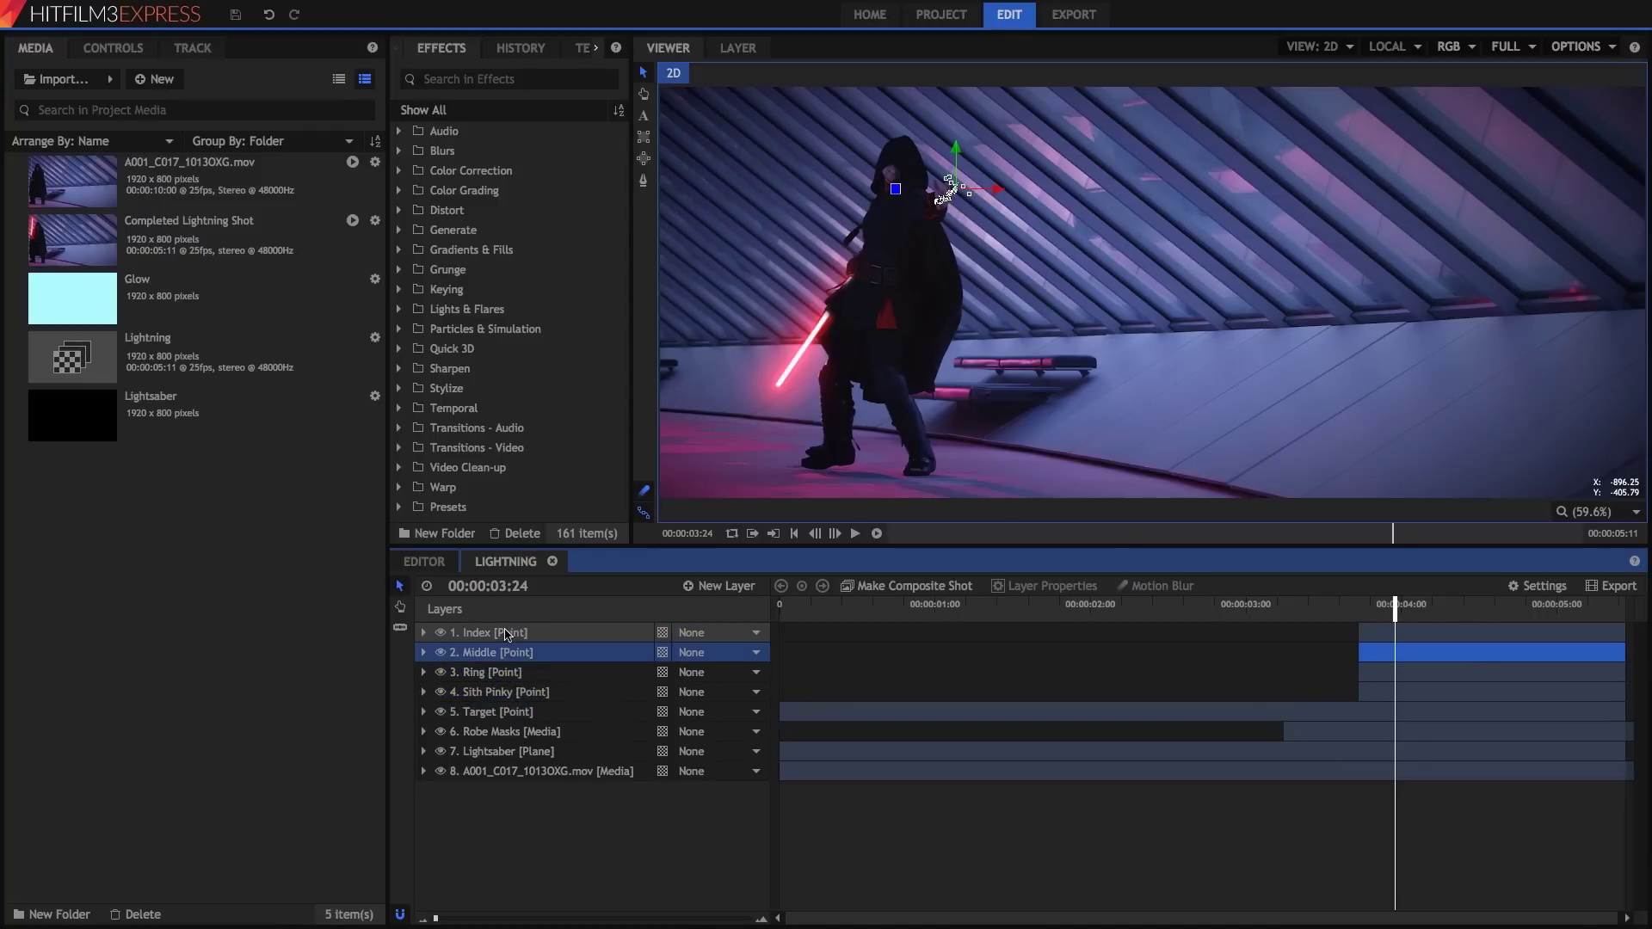
click(507, 634)
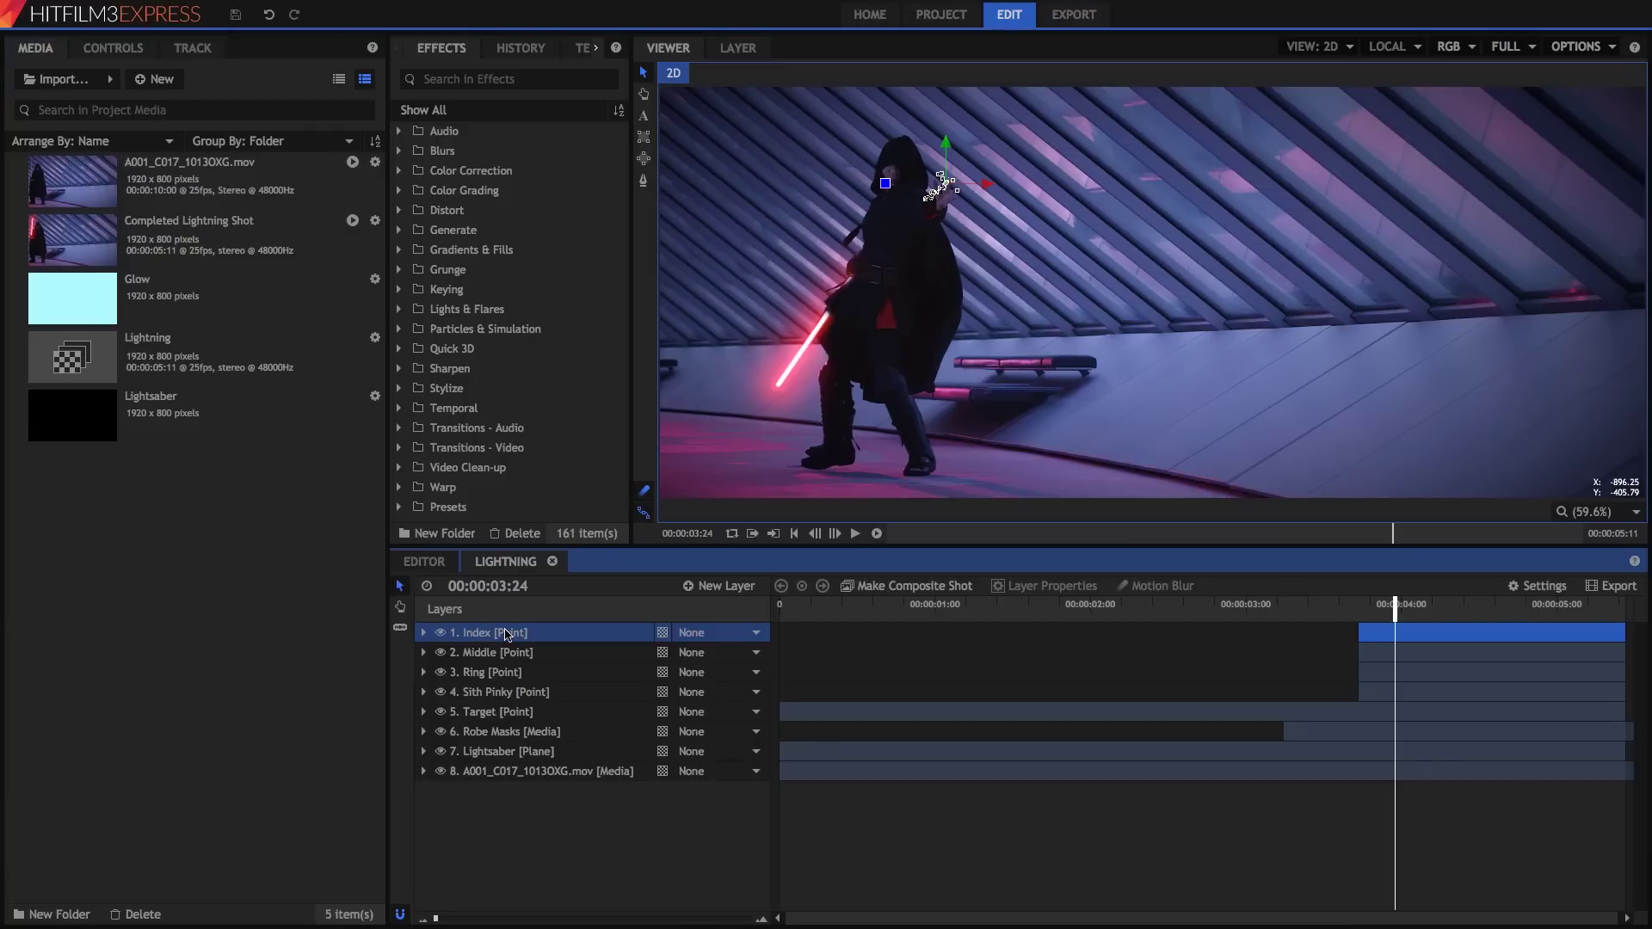
- Create a black plane layer named Lightning and trim its start to align with the start of the finger point layers
click(747, 589)
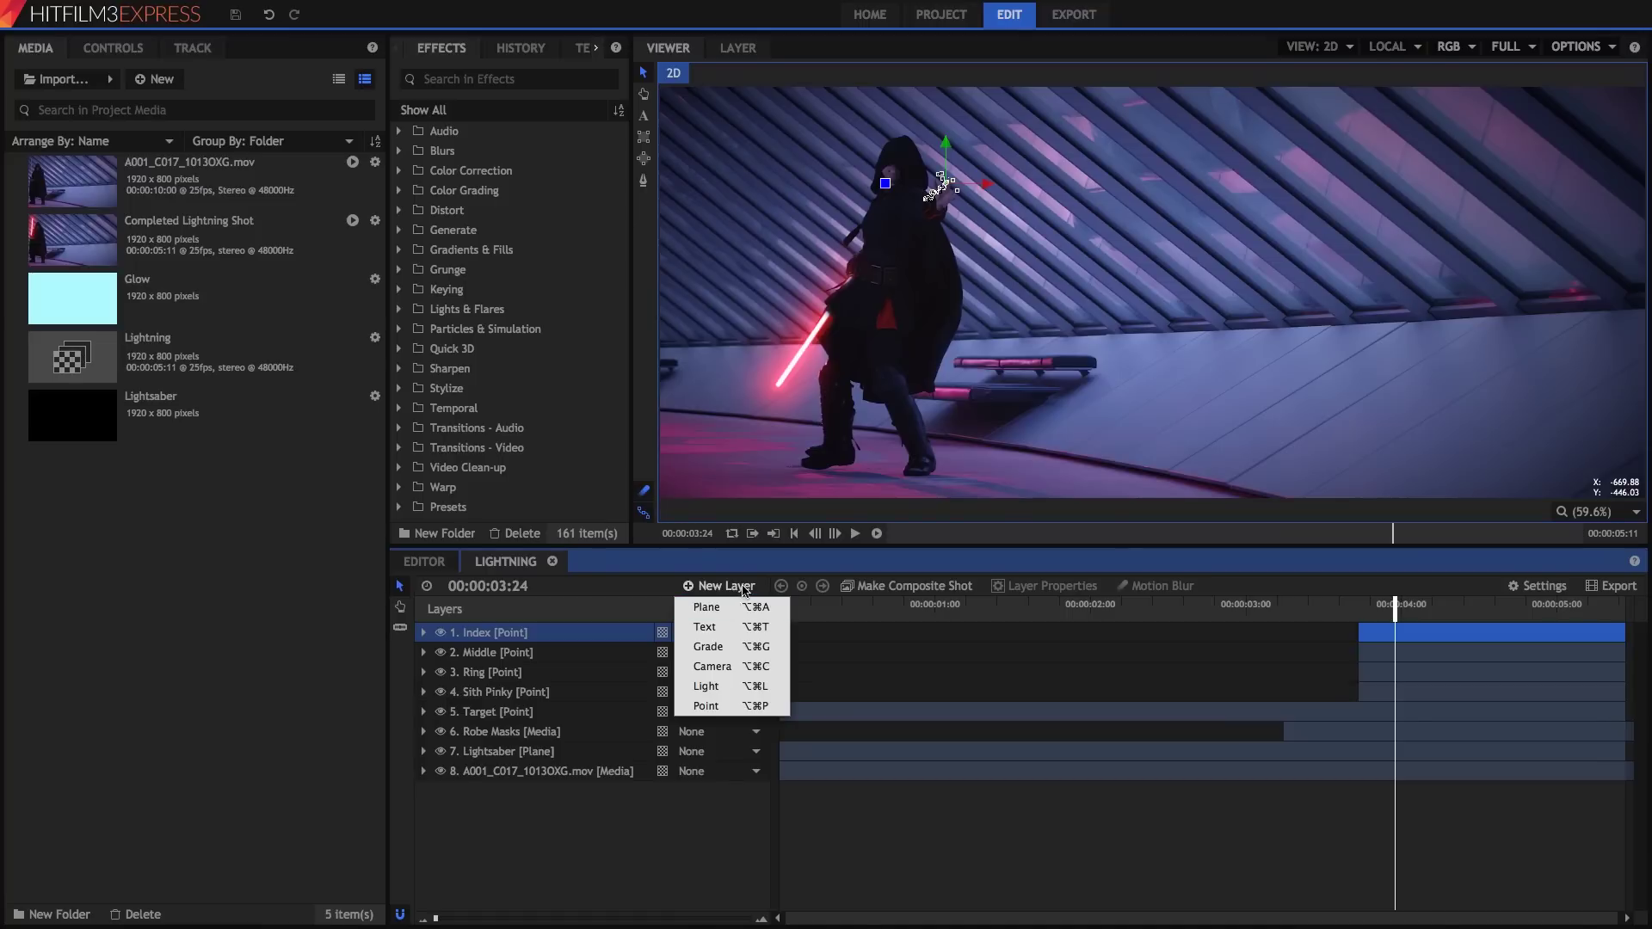
click(735, 609)
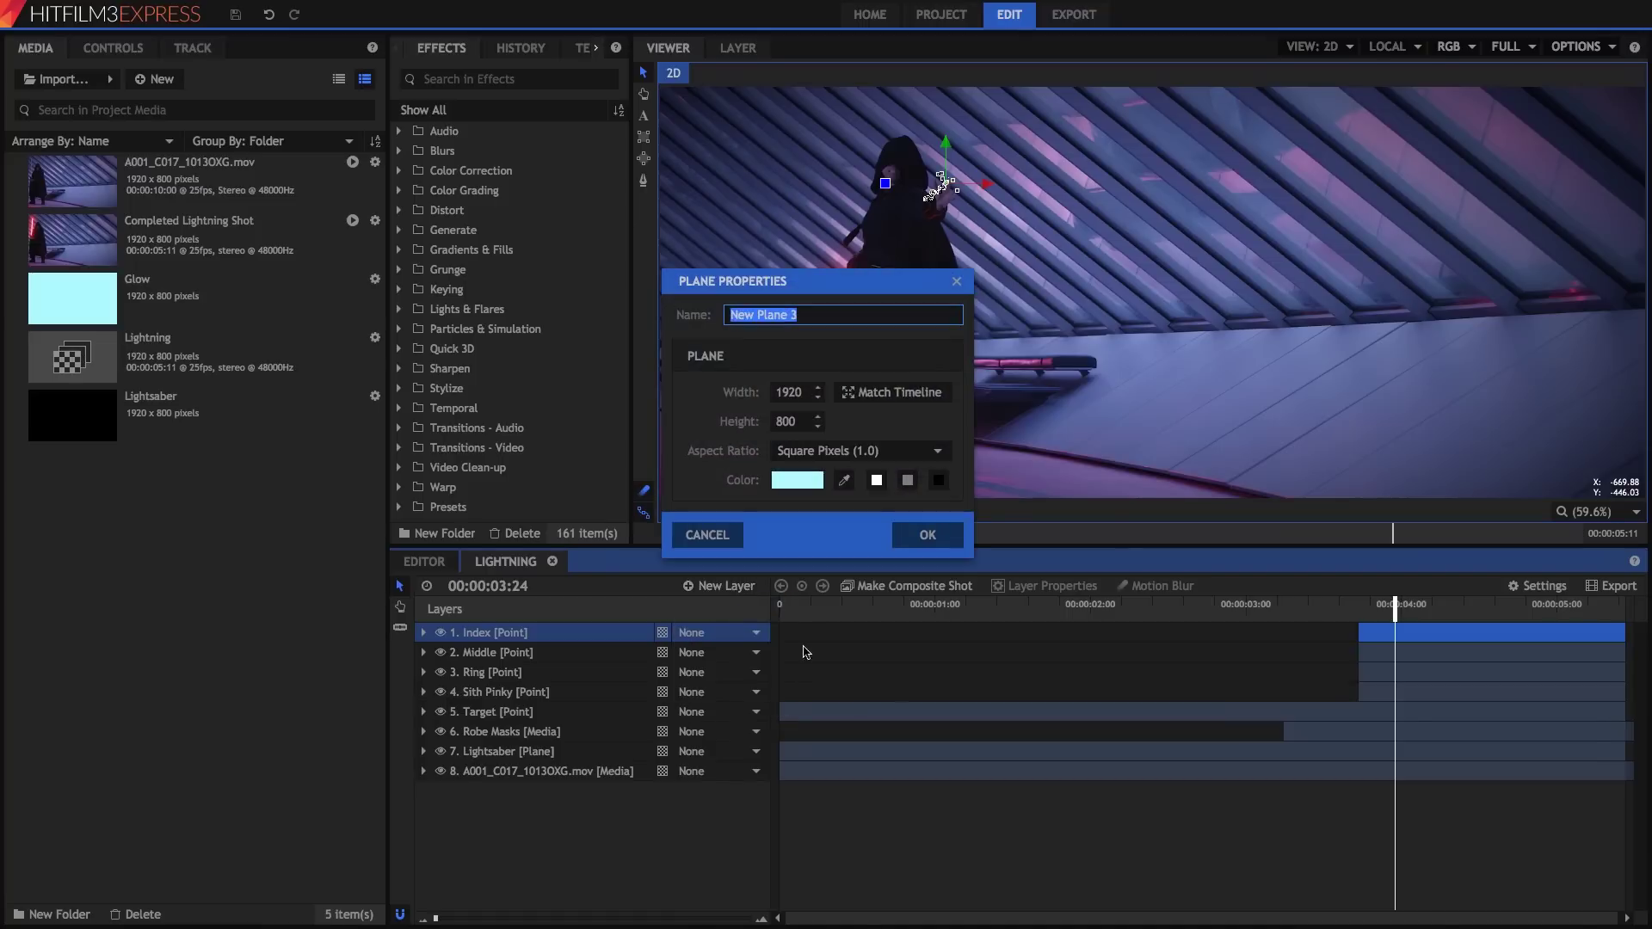
click(941, 482)
text(Lightning)
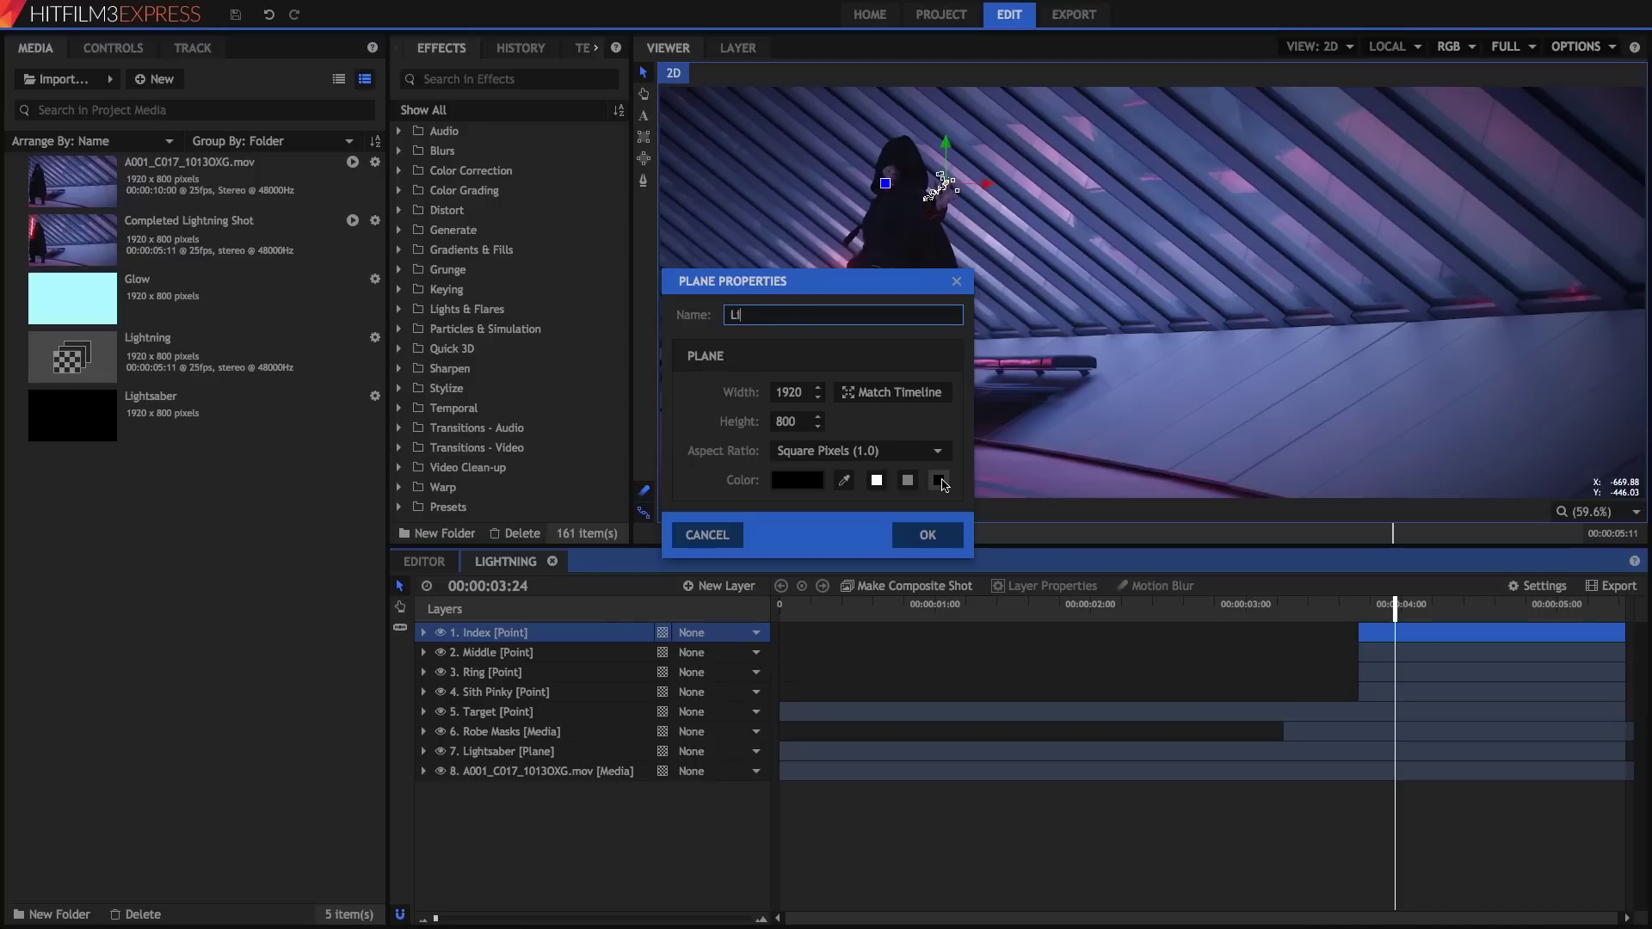
click(936, 538)
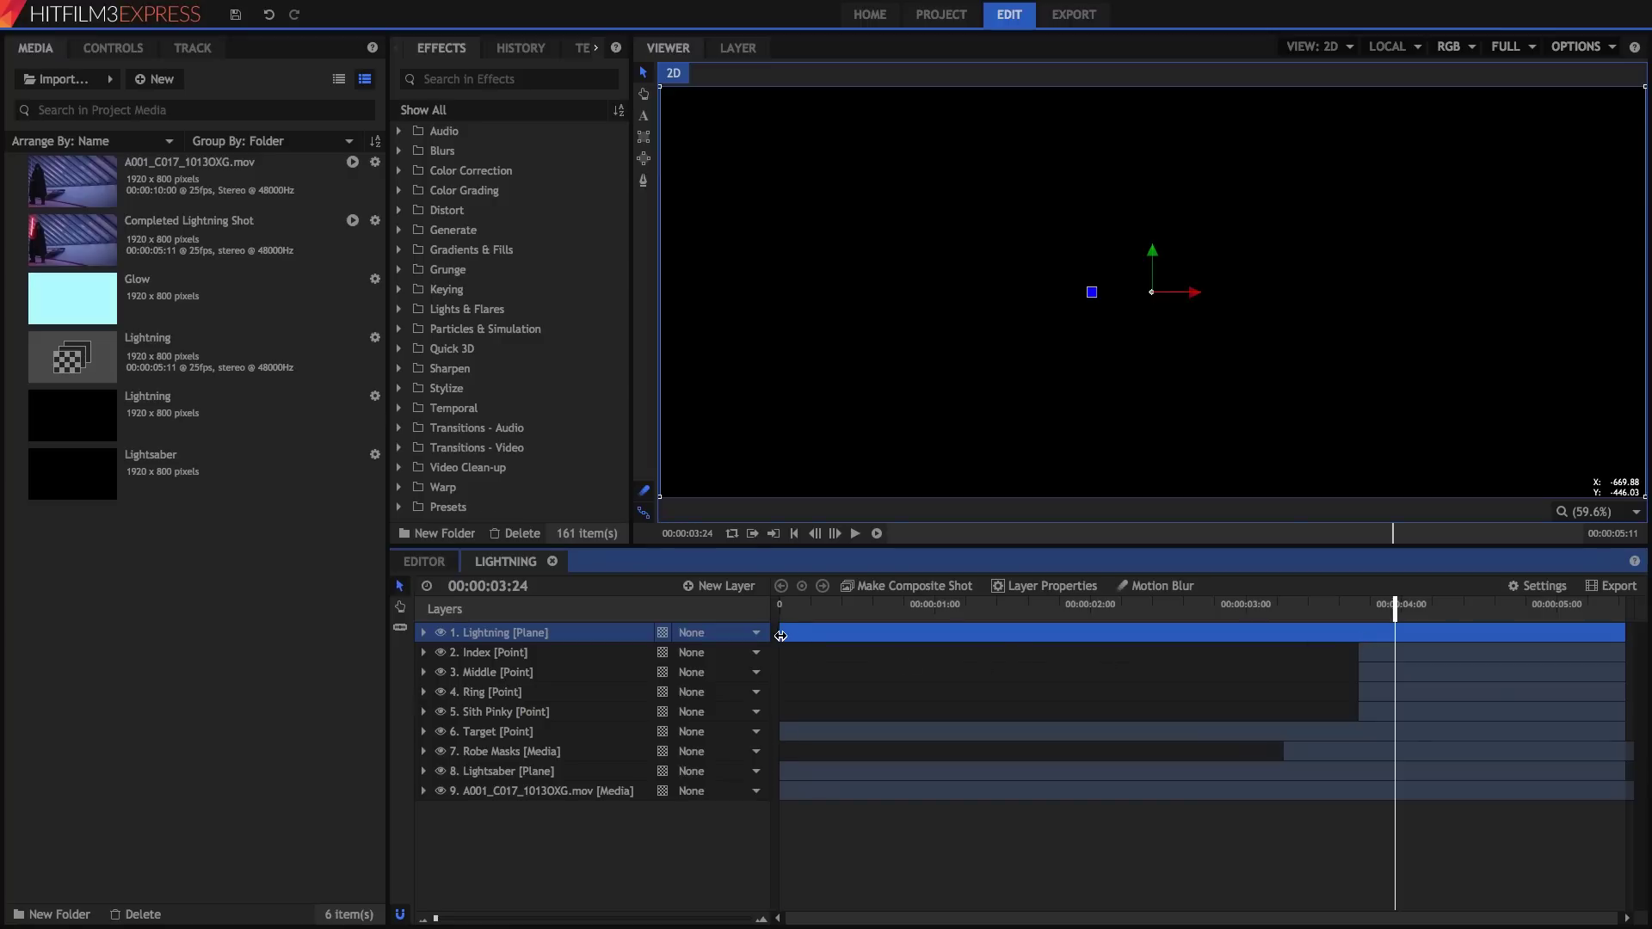
drag(780, 635, 1359, 641)
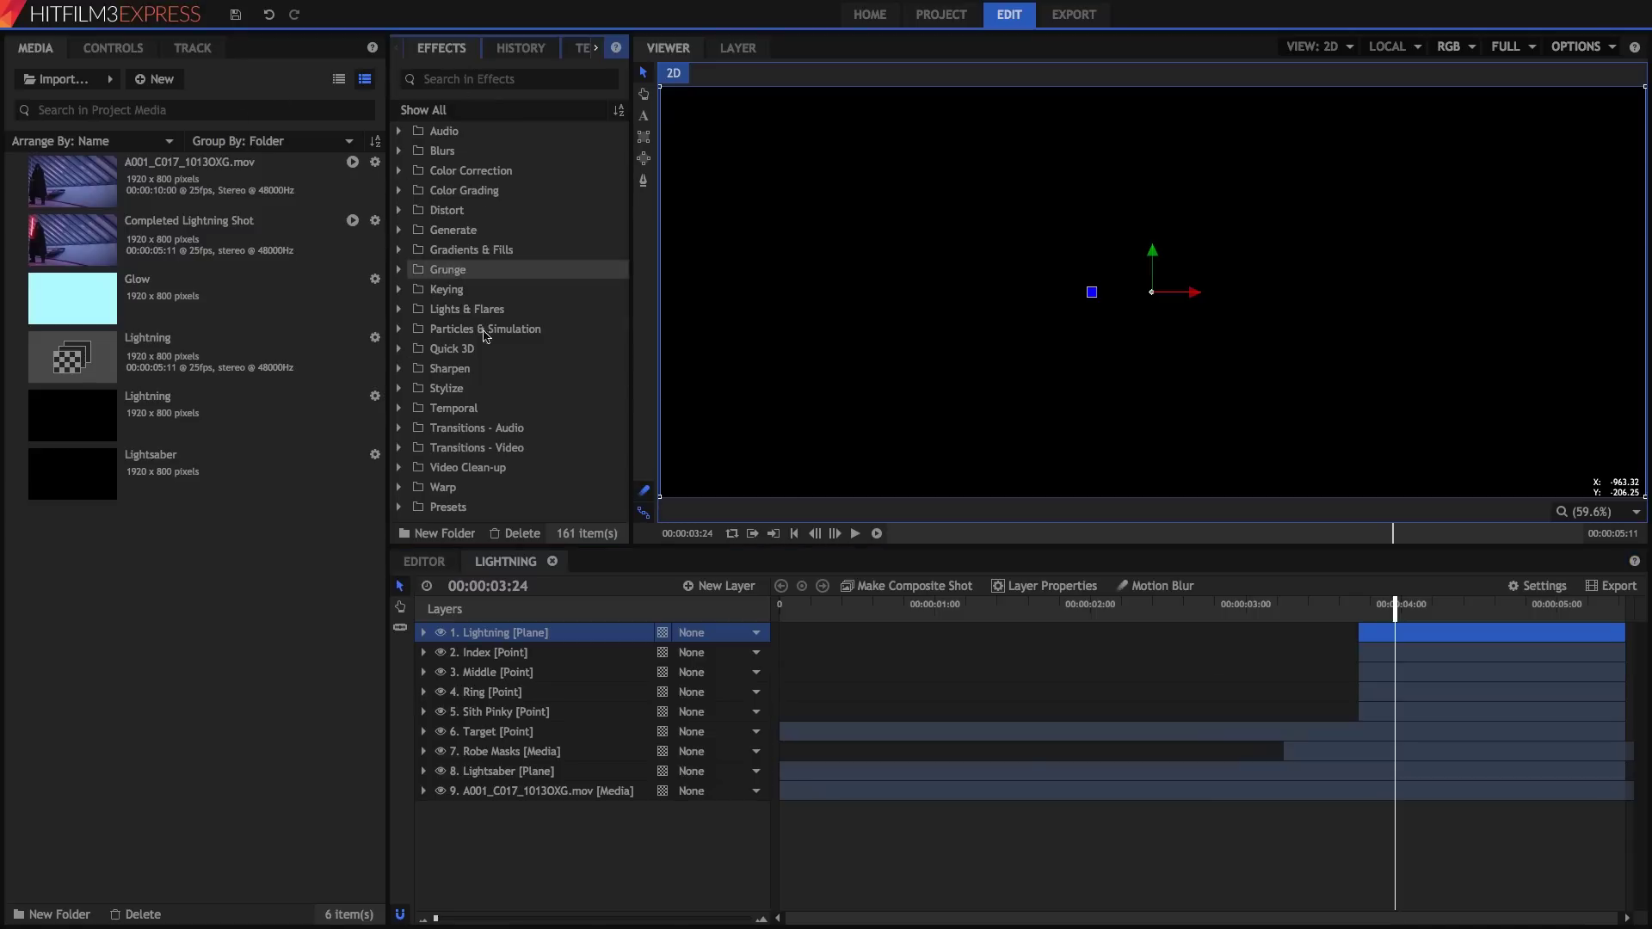
- Apply the Lightning & Electricity effect from Particles & Simulation to the Lightning plane
click(398, 329)
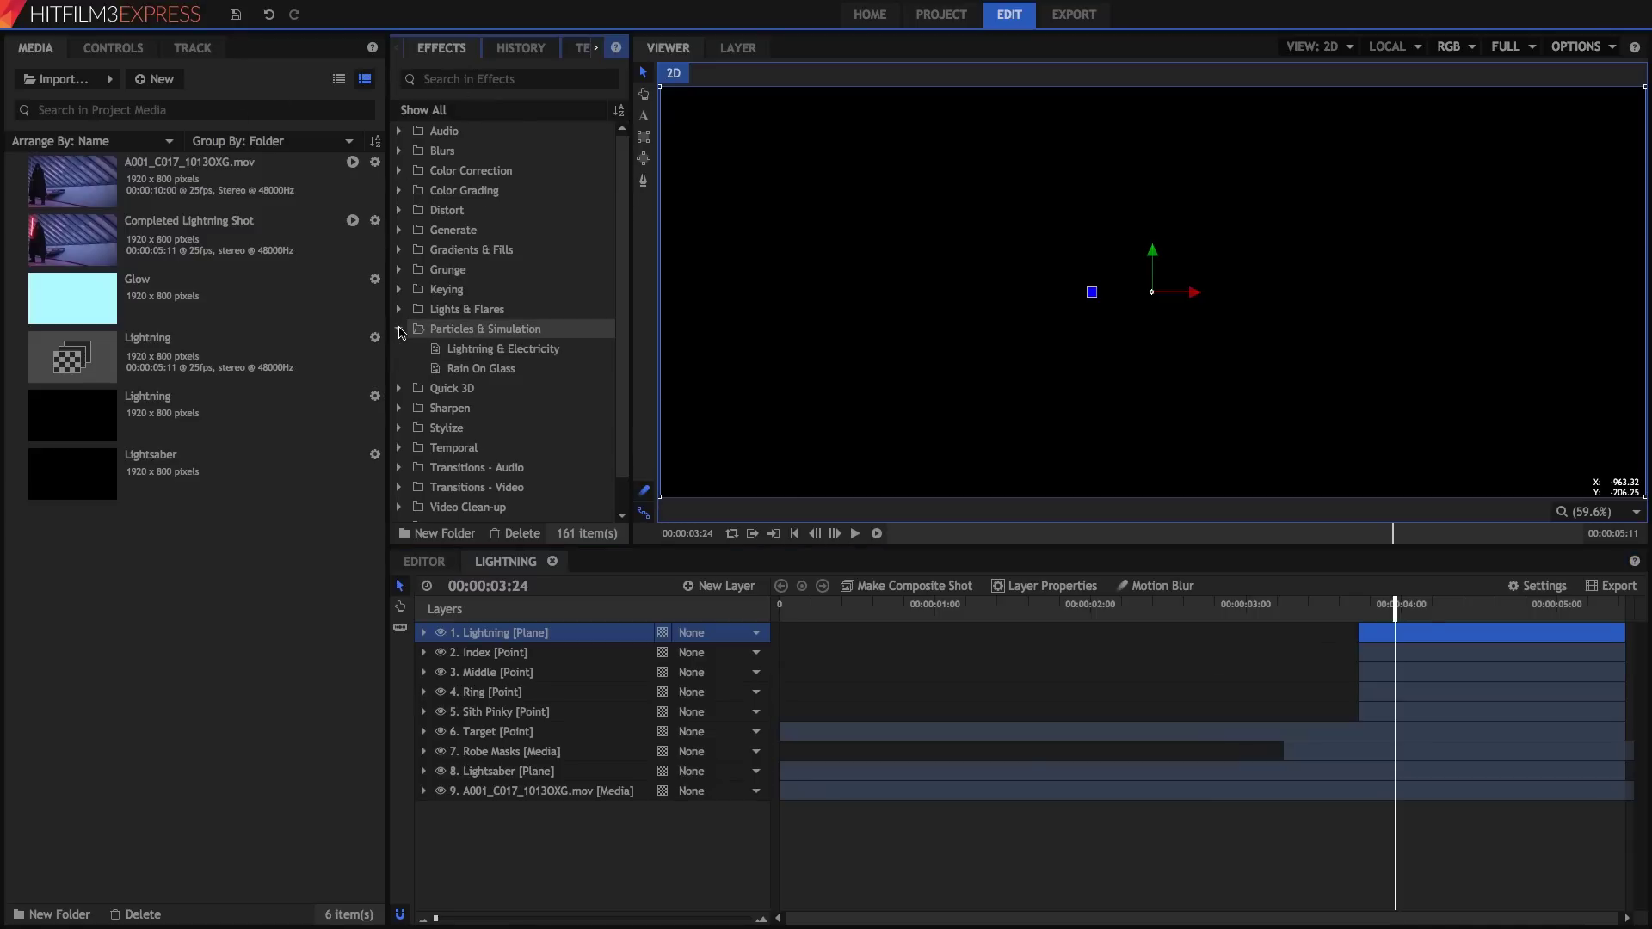
click(473, 349)
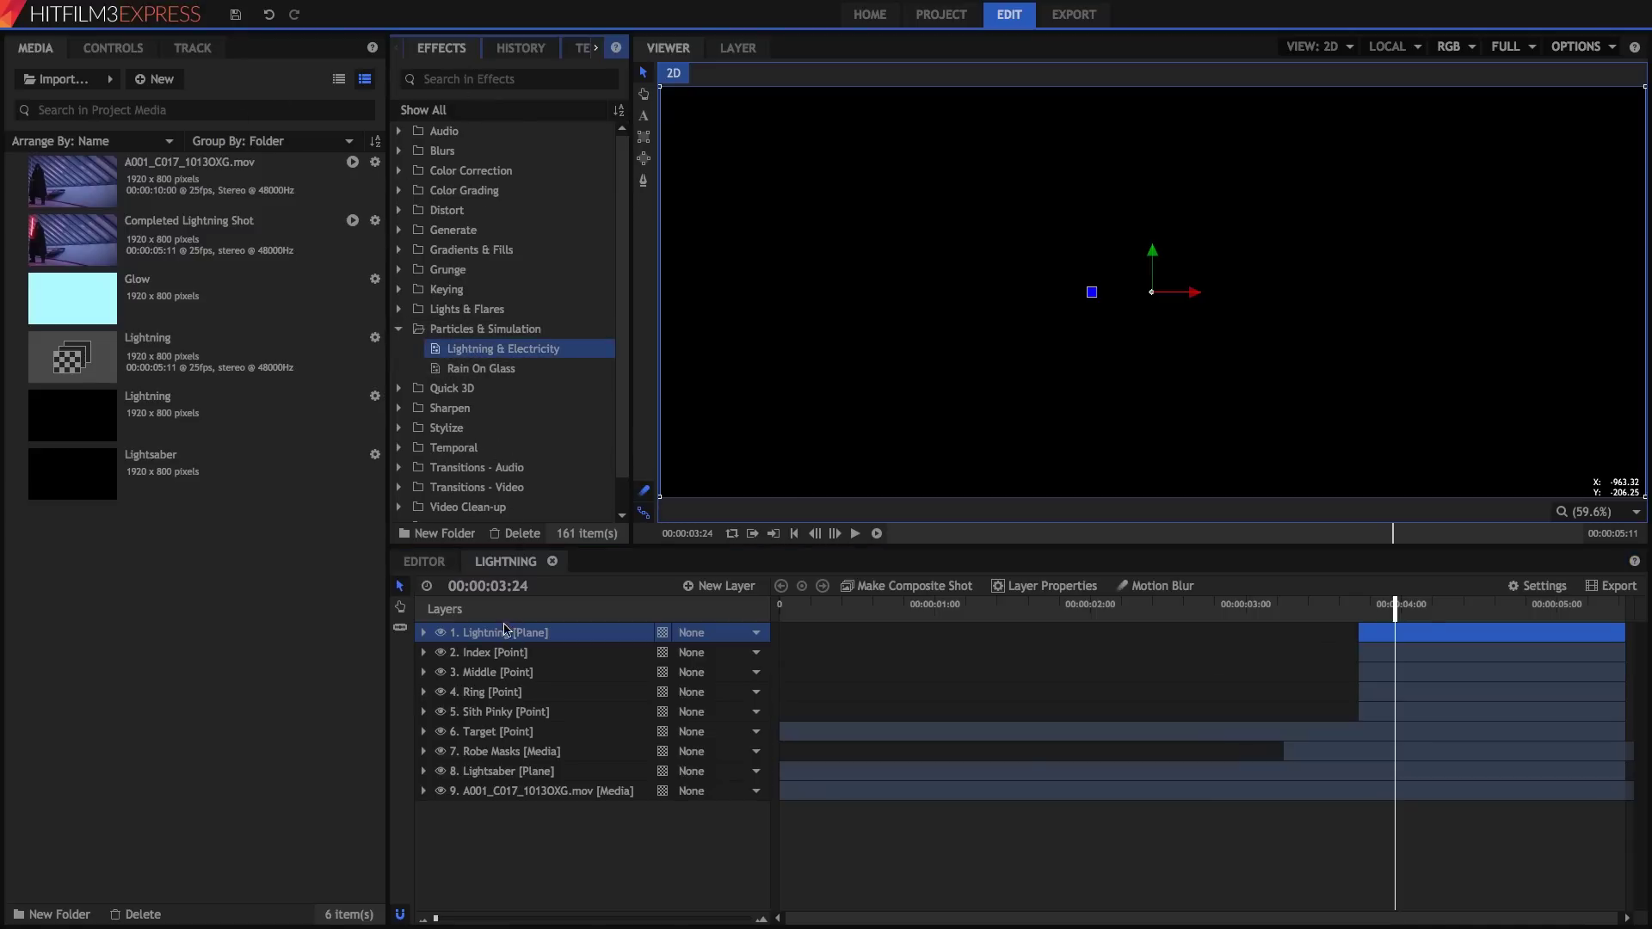
drag(505, 629, 506, 633)
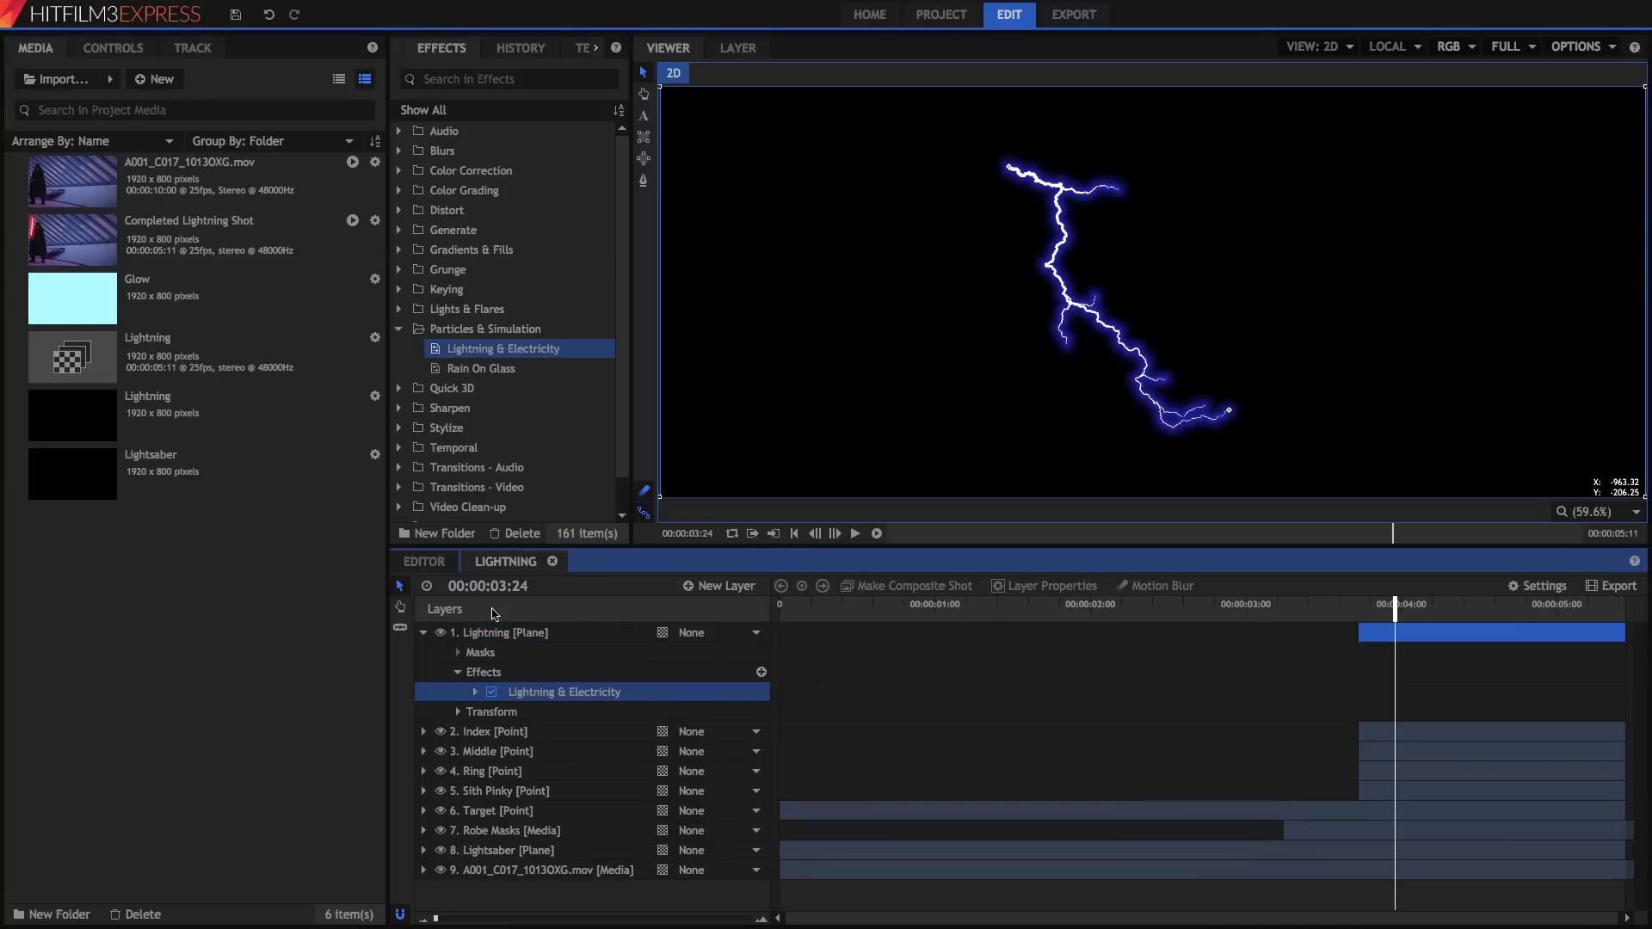
- Set the Lightning plane's layer blend mode to Add
click(130, 52)
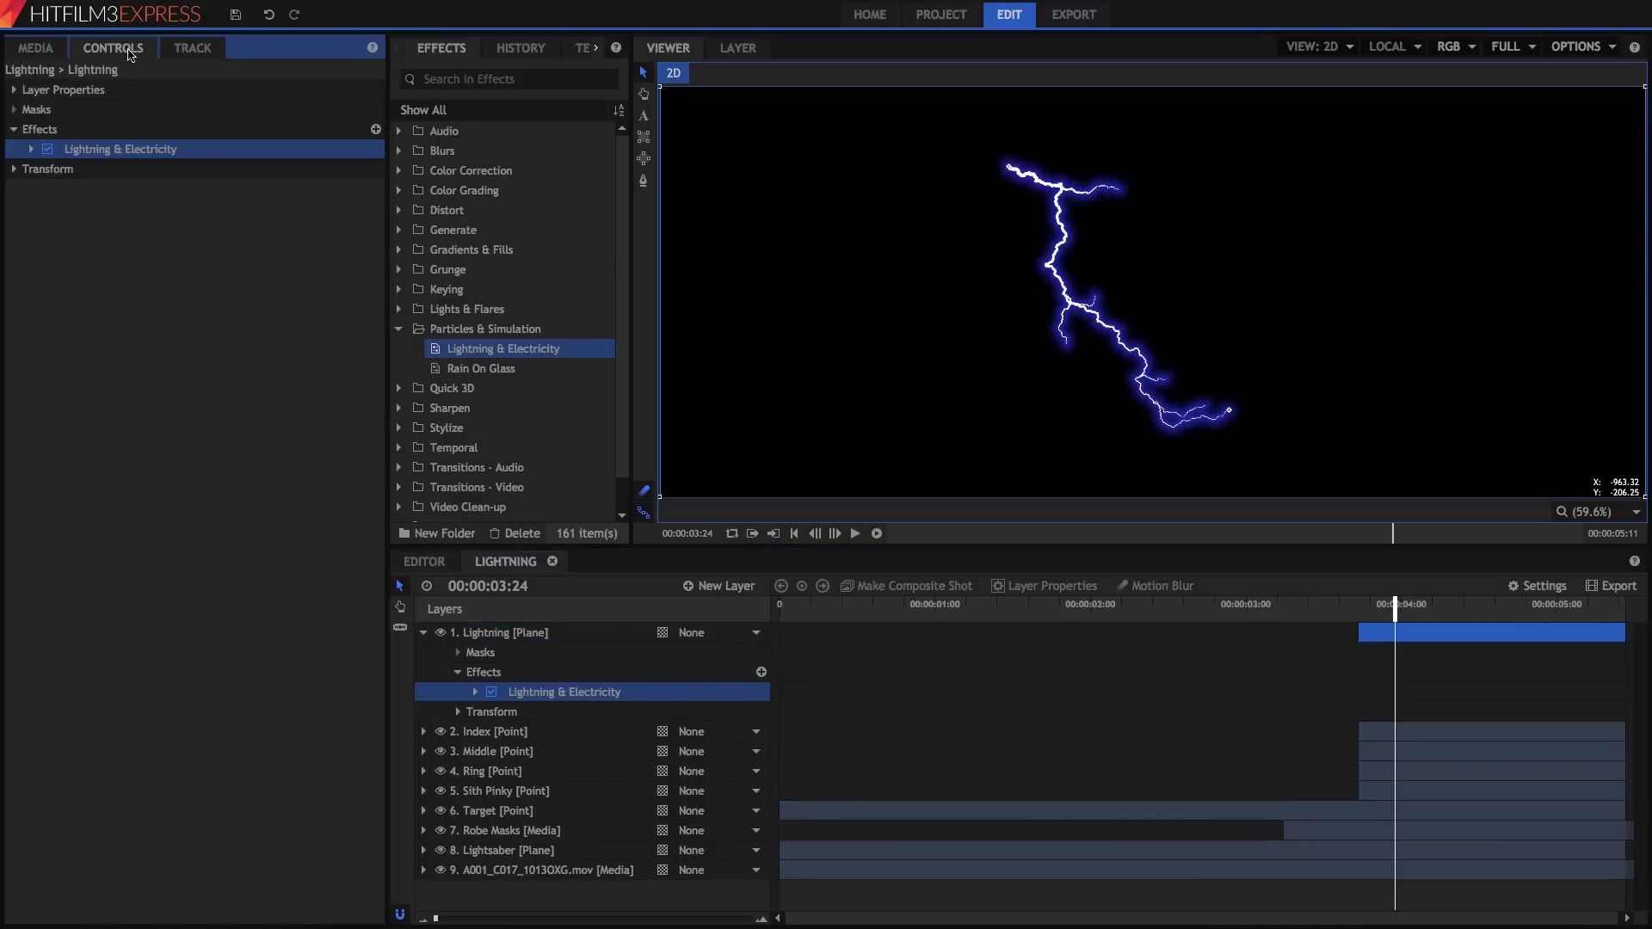
click(14, 90)
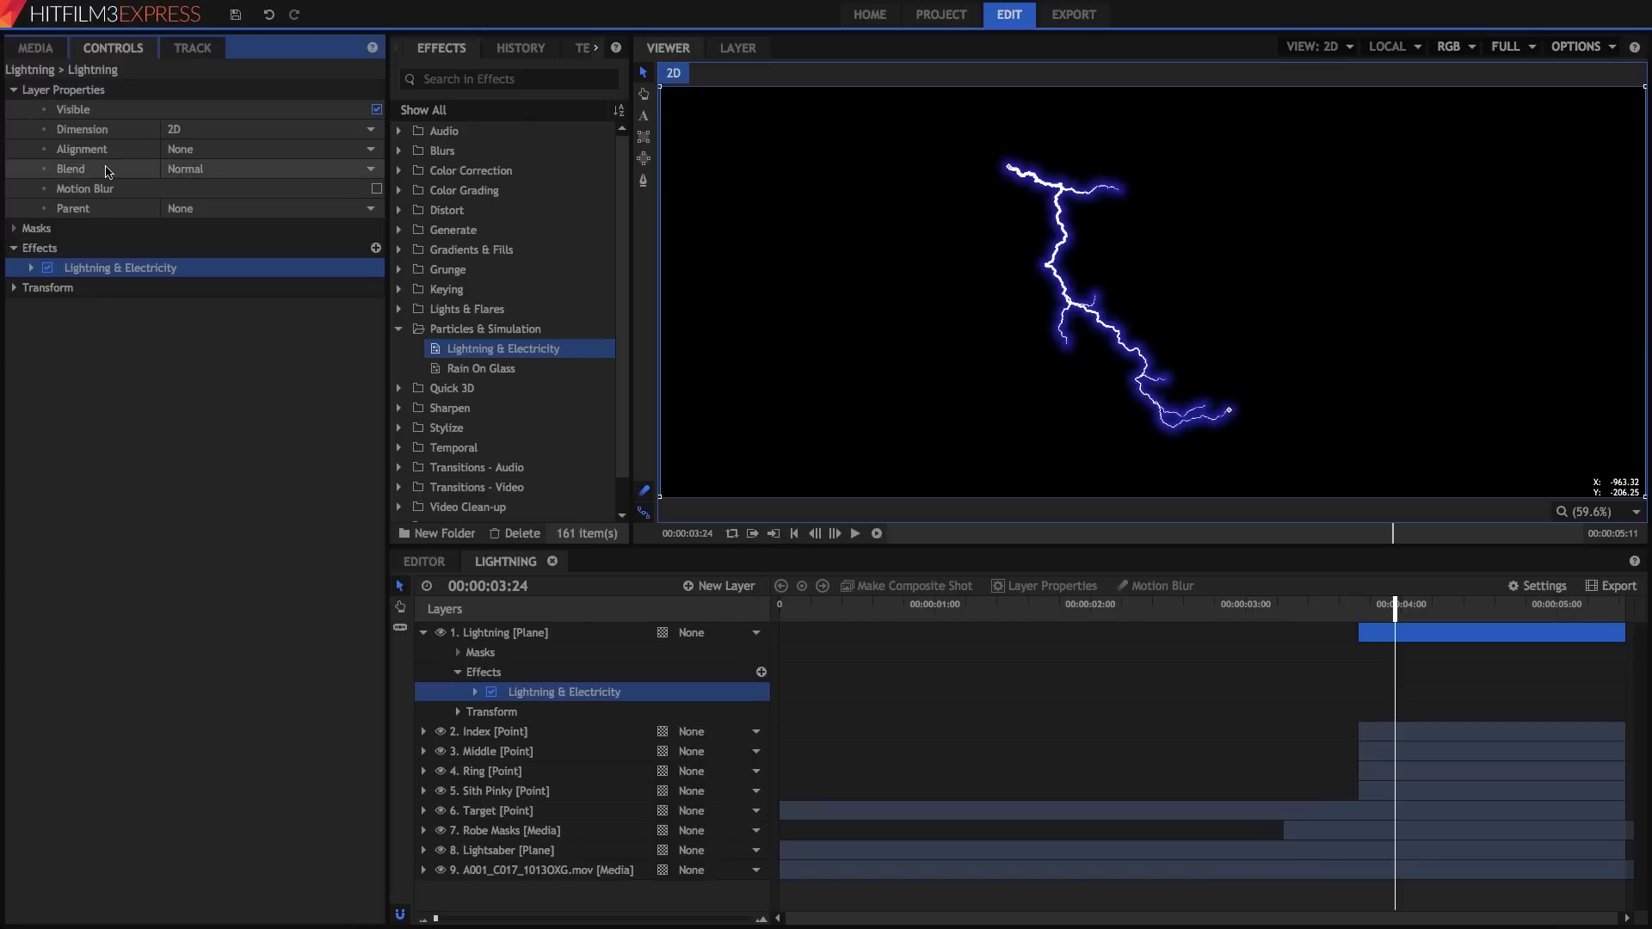
click(252, 170)
click(246, 187)
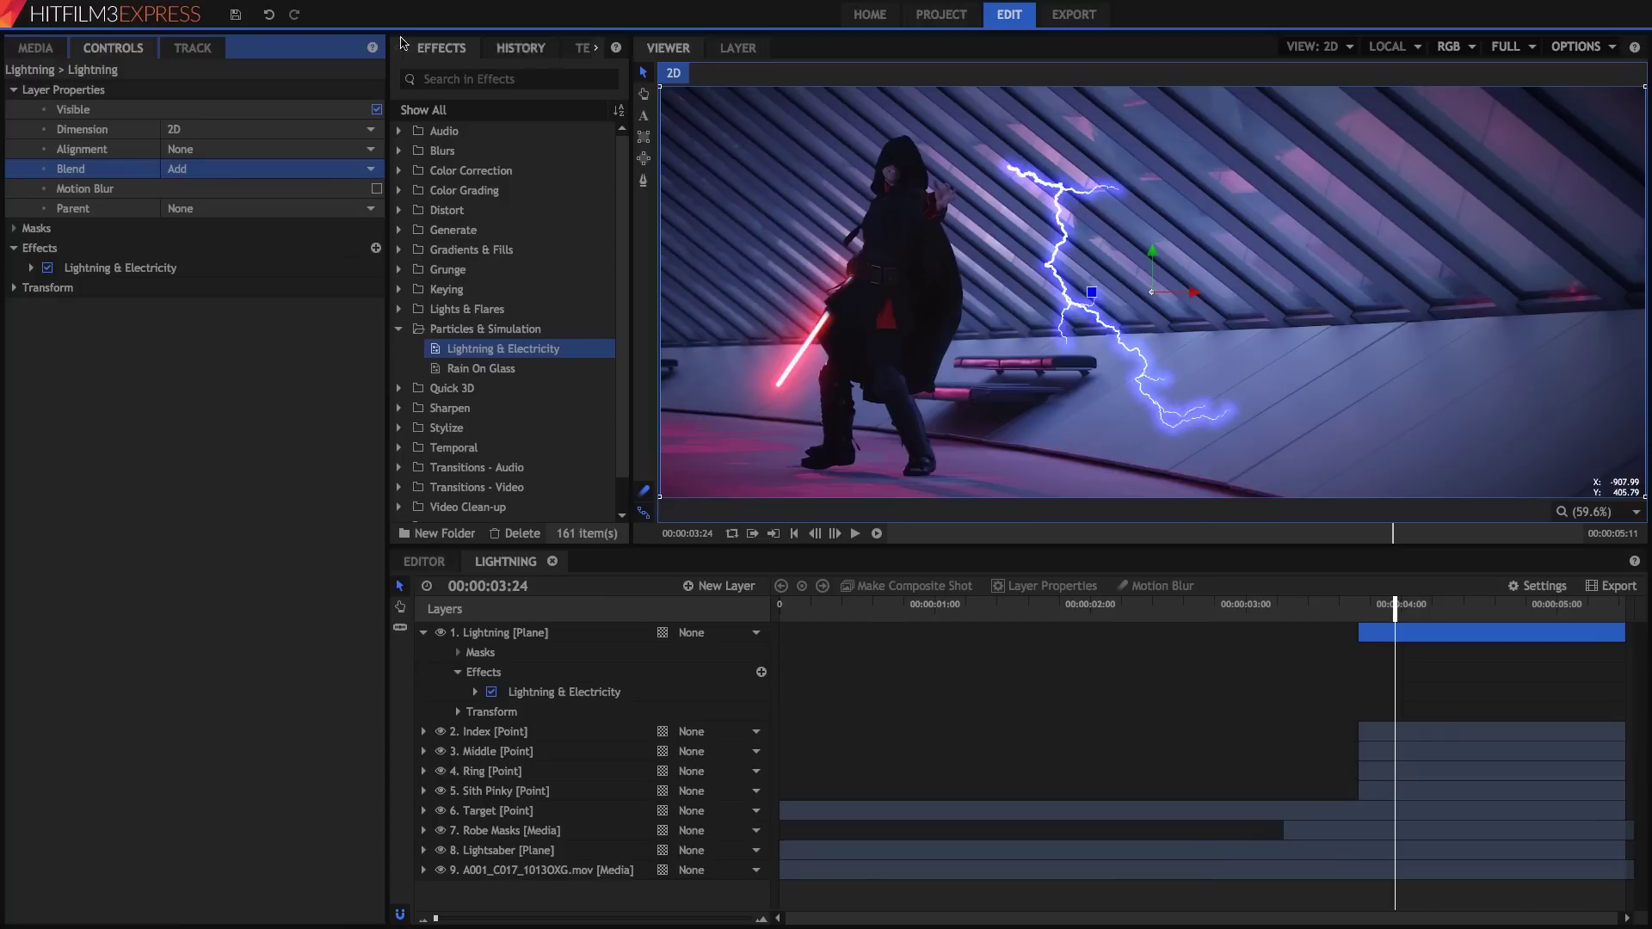
- Attach the lightning effect's start to the Index point layer and its end to the Target point layer
click(32, 269)
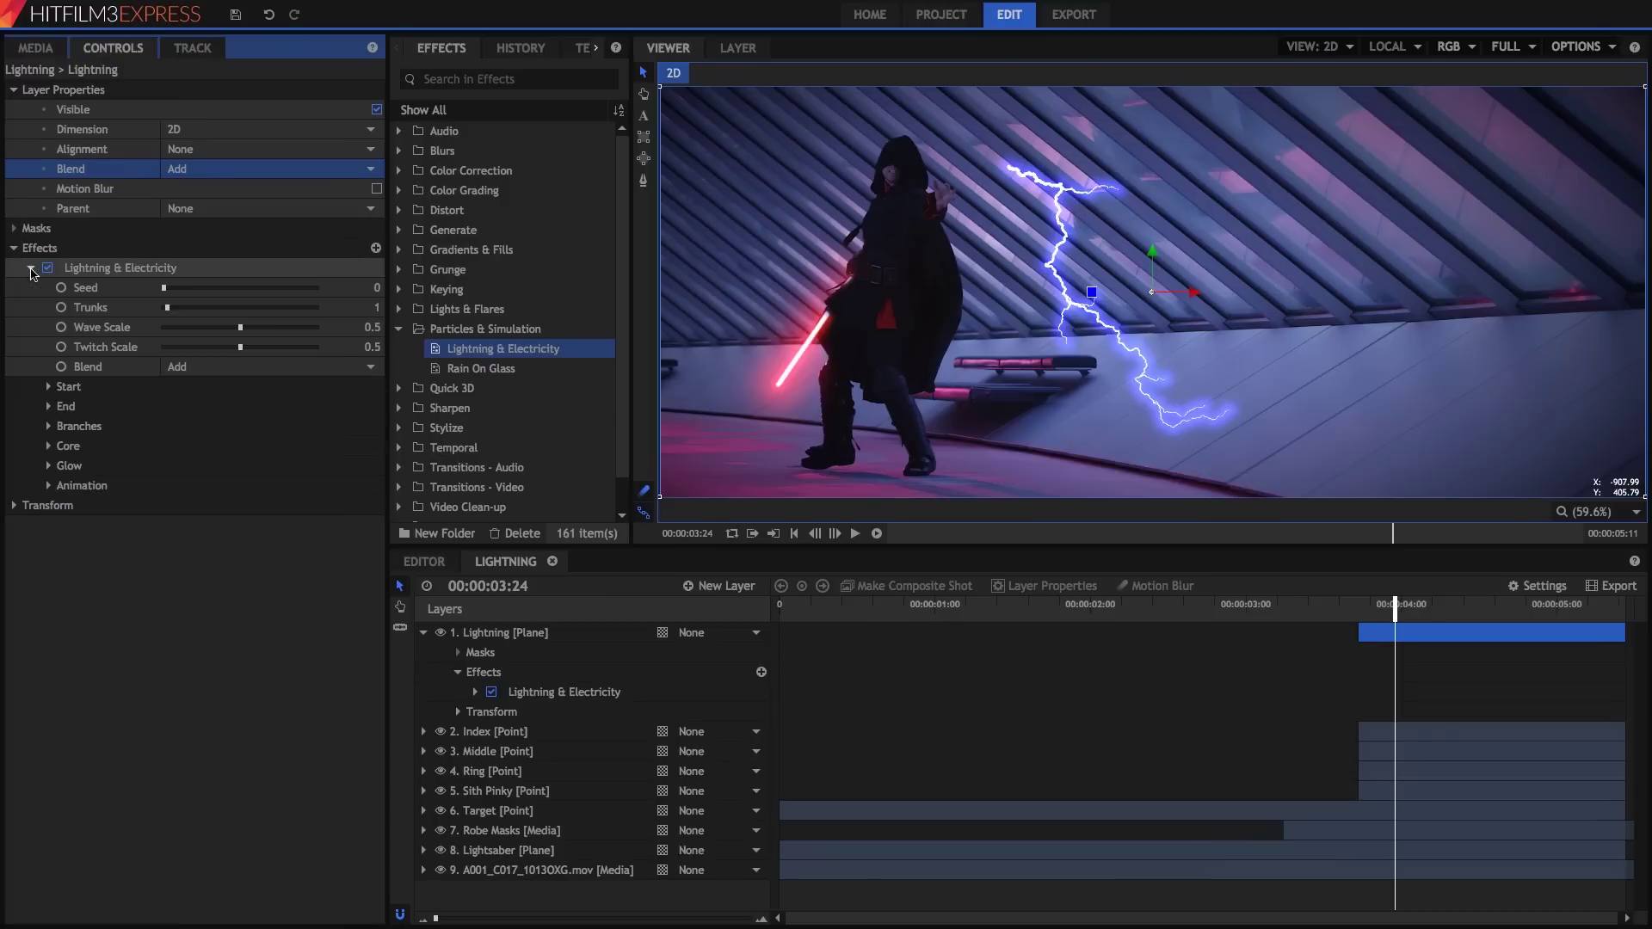
click(48, 387)
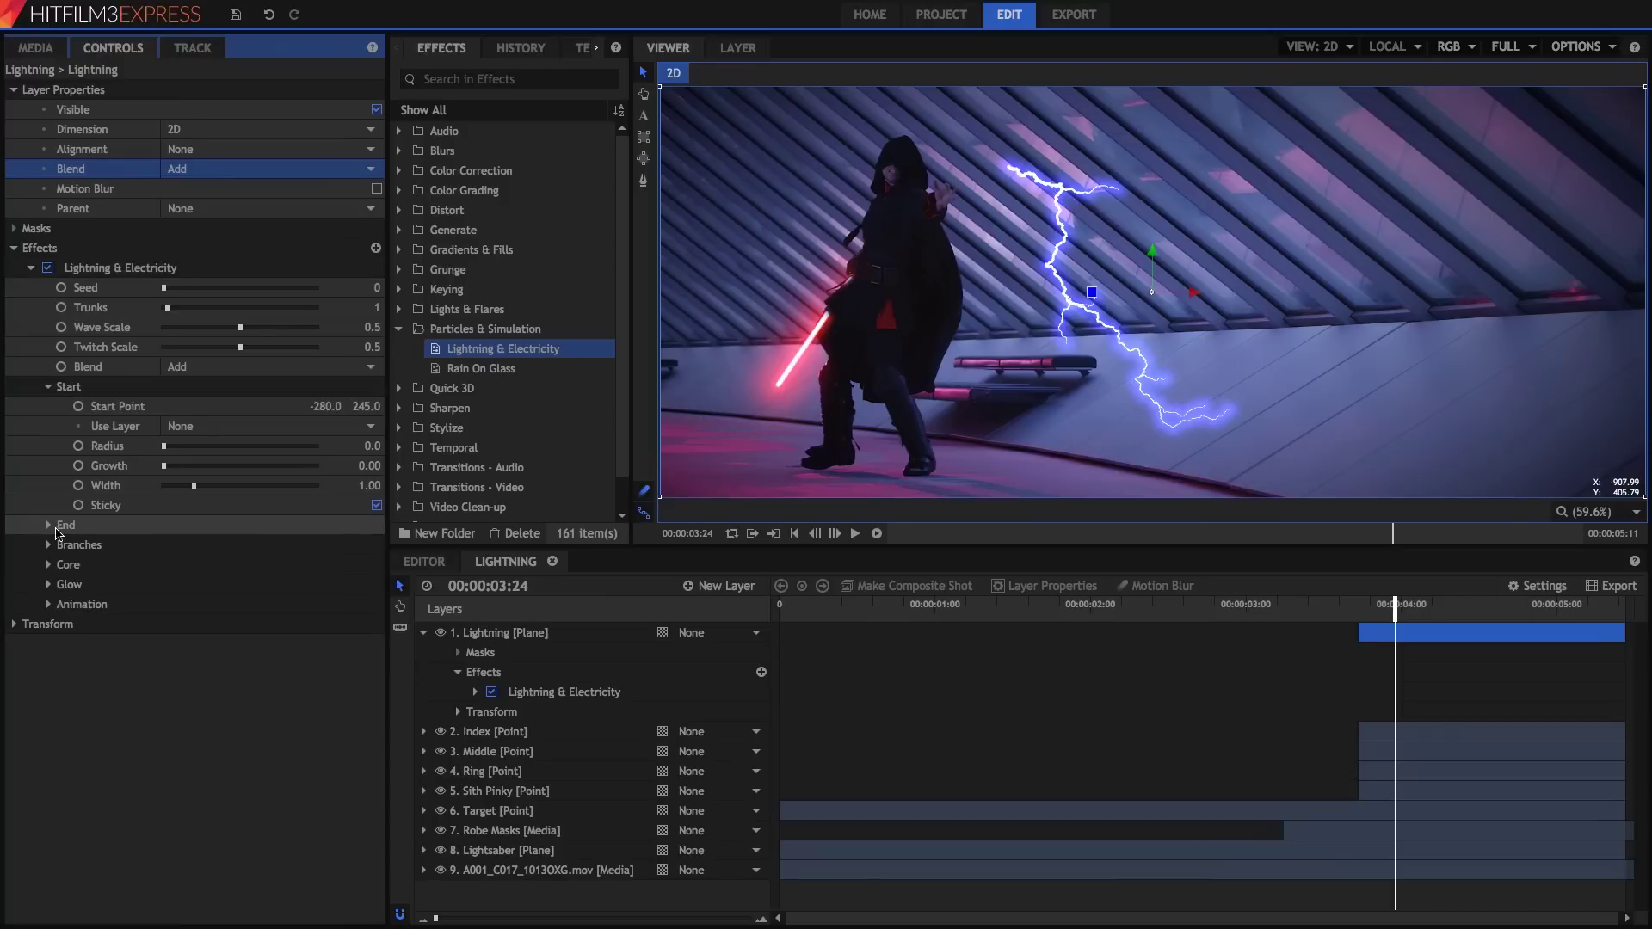
click(48, 524)
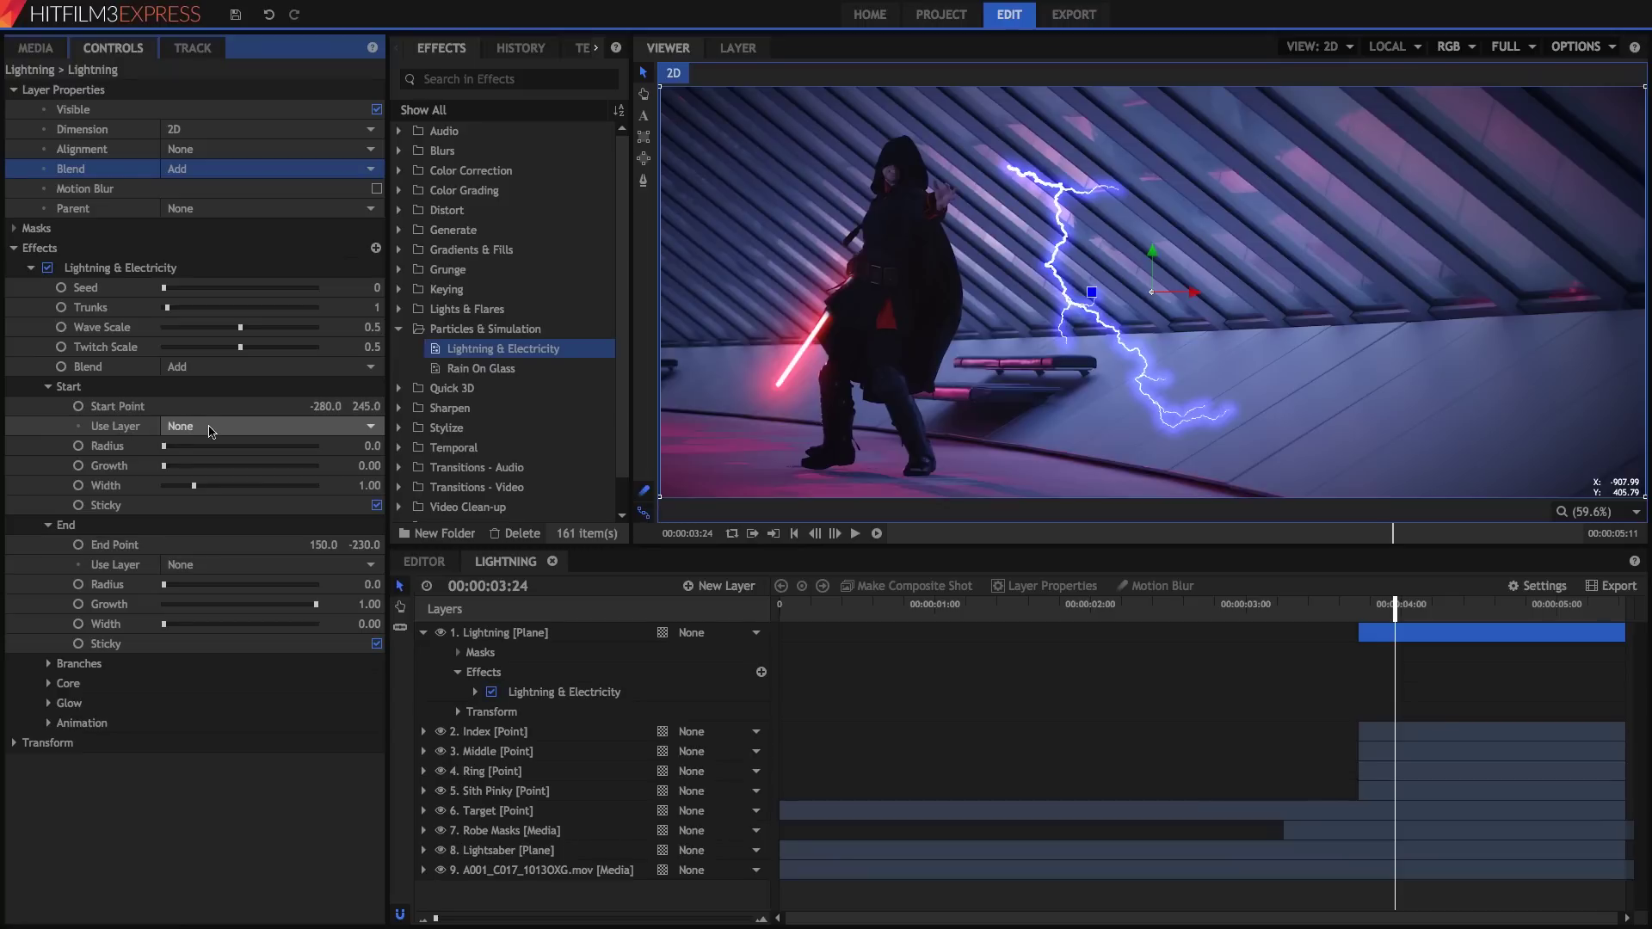
click(307, 428)
click(251, 449)
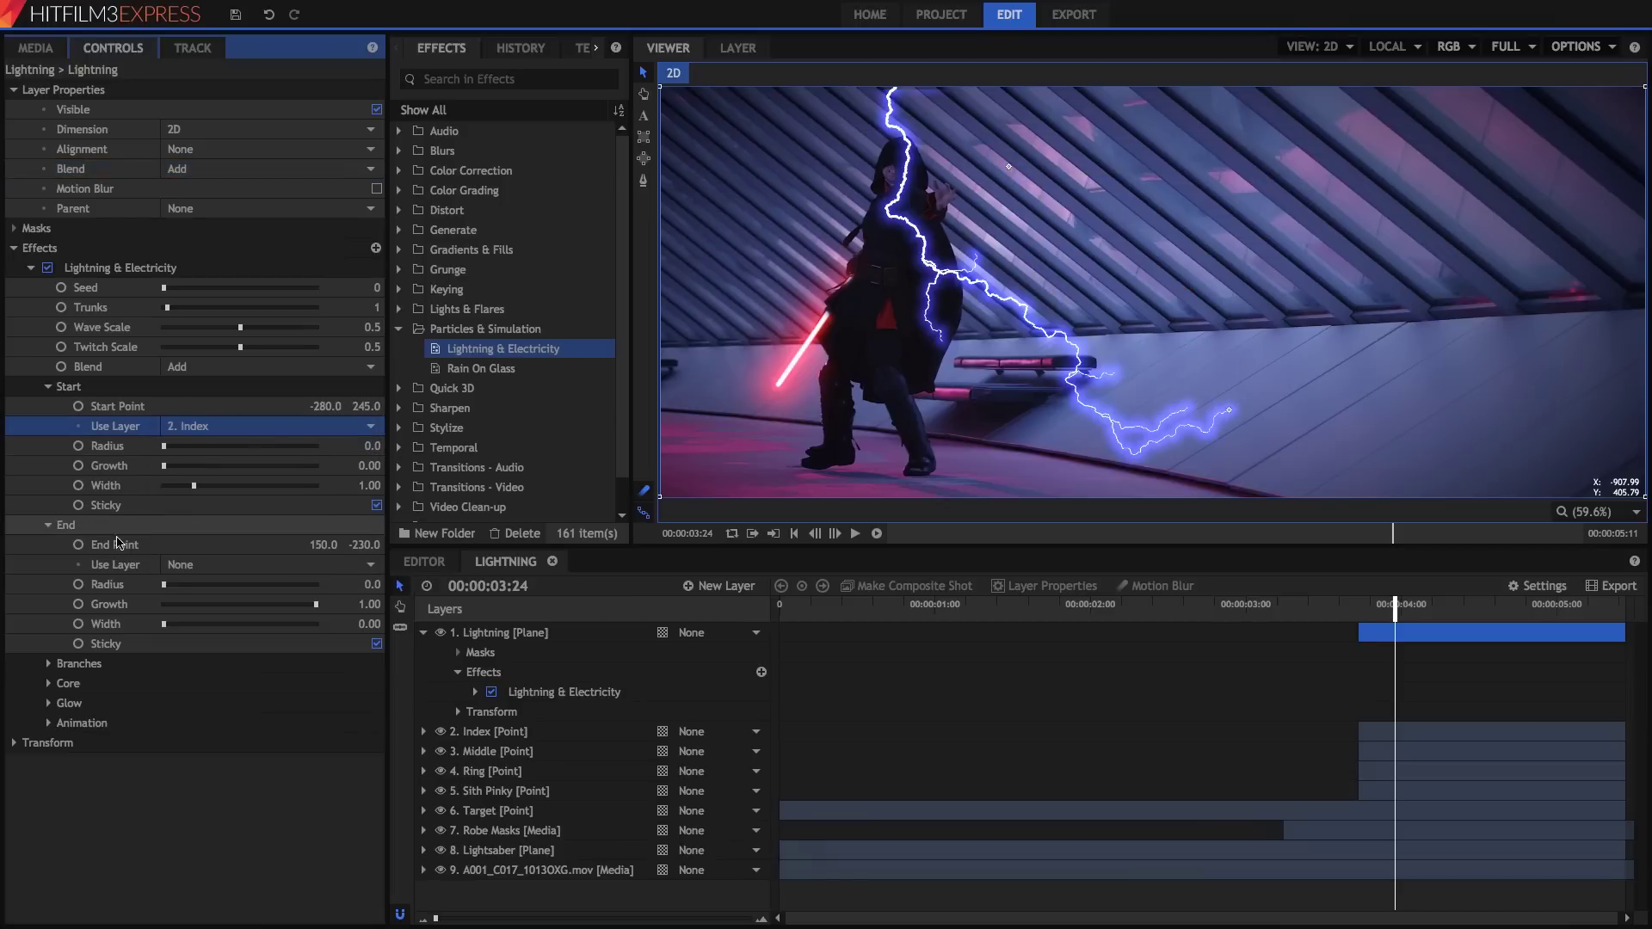
click(223, 566)
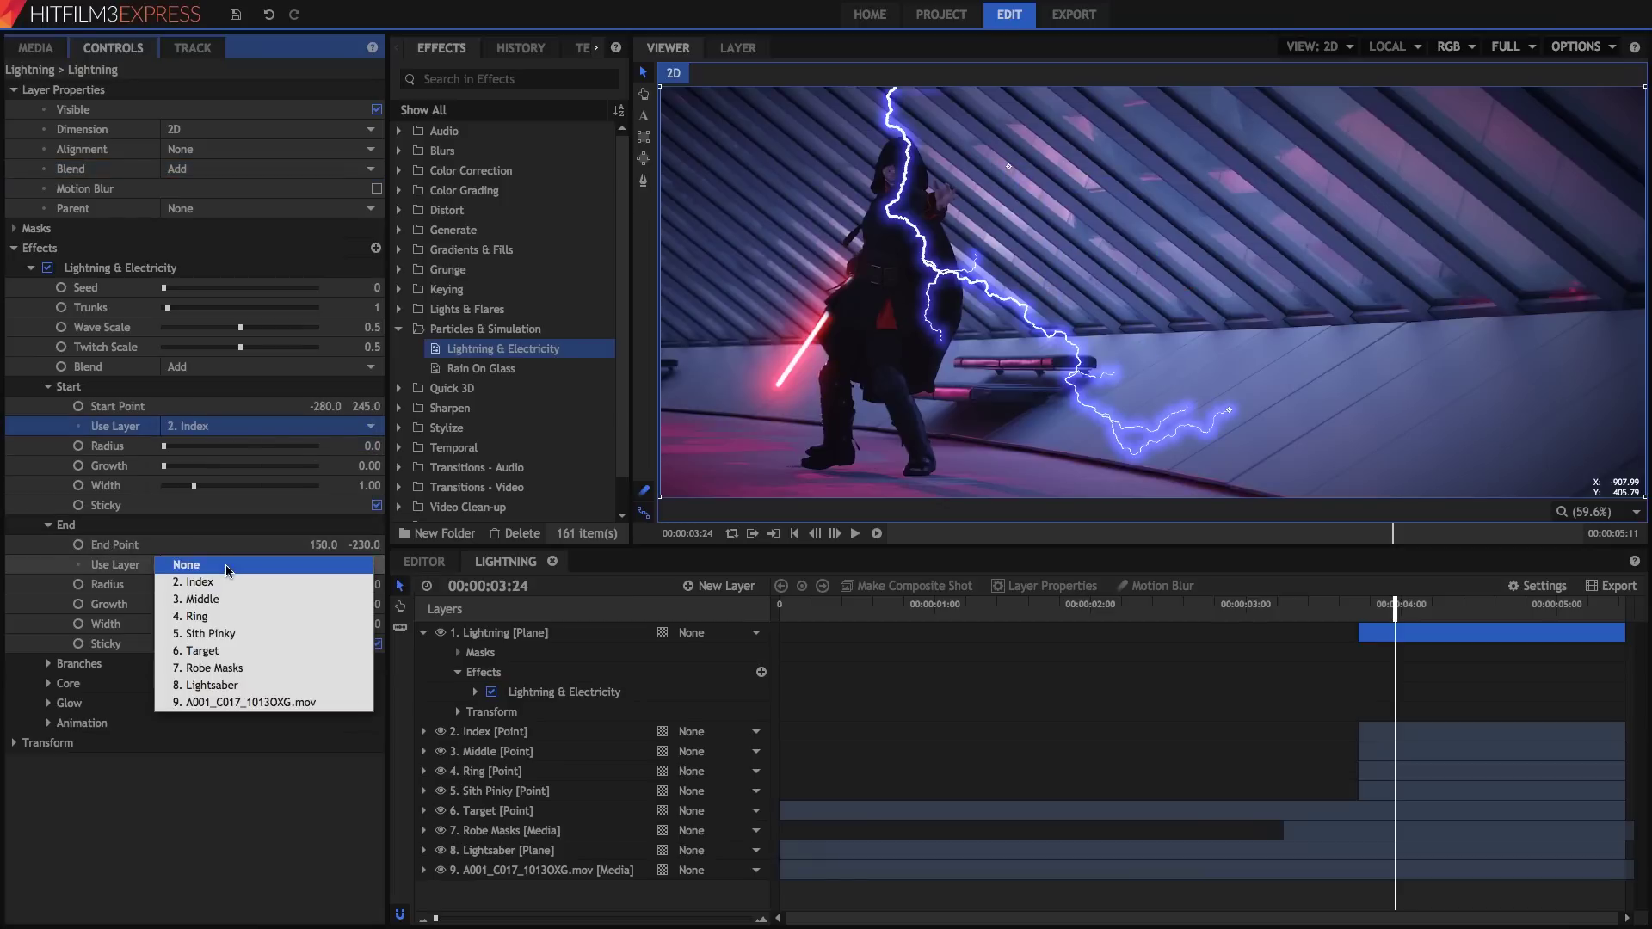
click(236, 652)
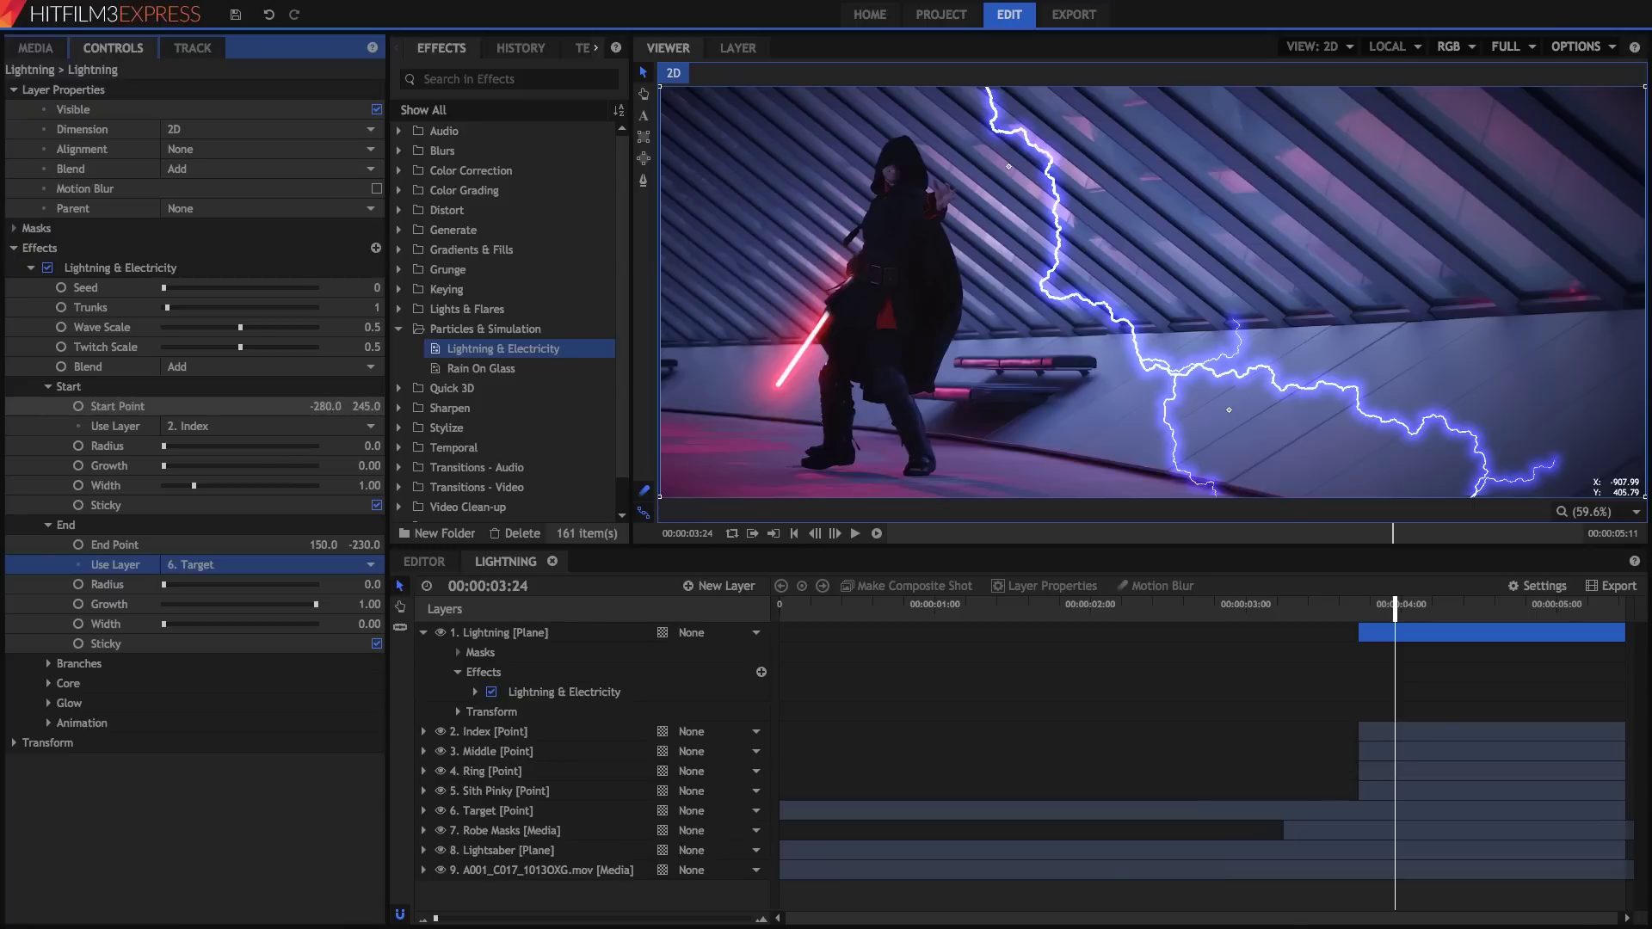
- Set the lightning effect's Start Point and End Point coordinates to 0, 0
click(327, 406)
text(0)
key(Tab)
text(0)
key(Tab)
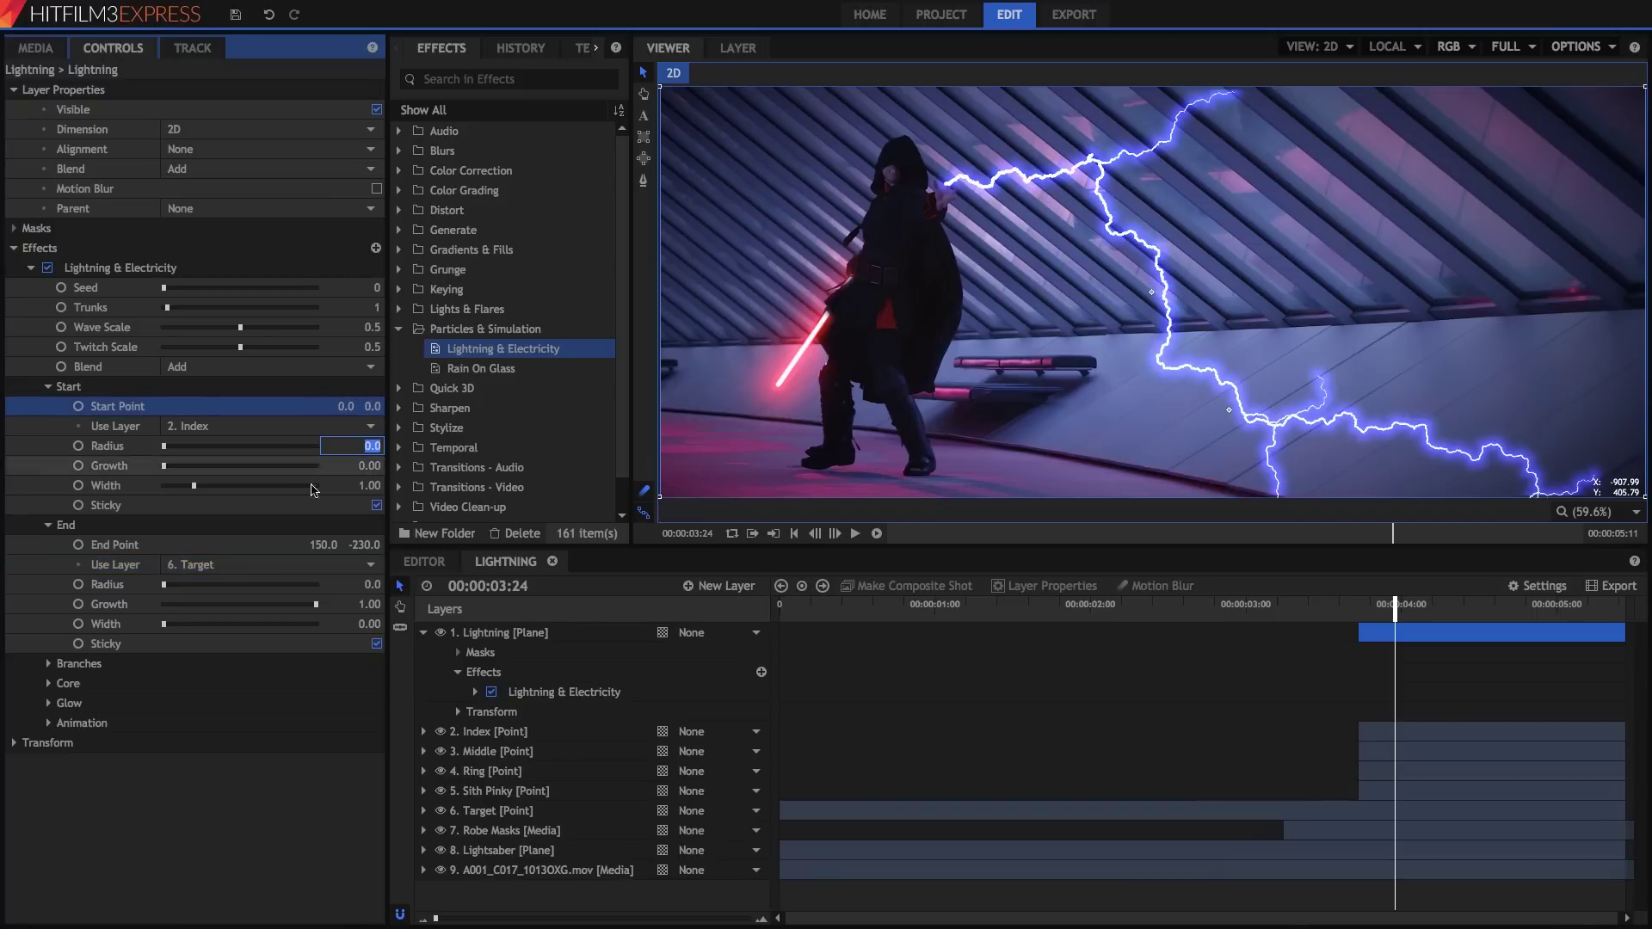
click(317, 543)
text(0)
key(Tab)
text(0)
key(Tab)
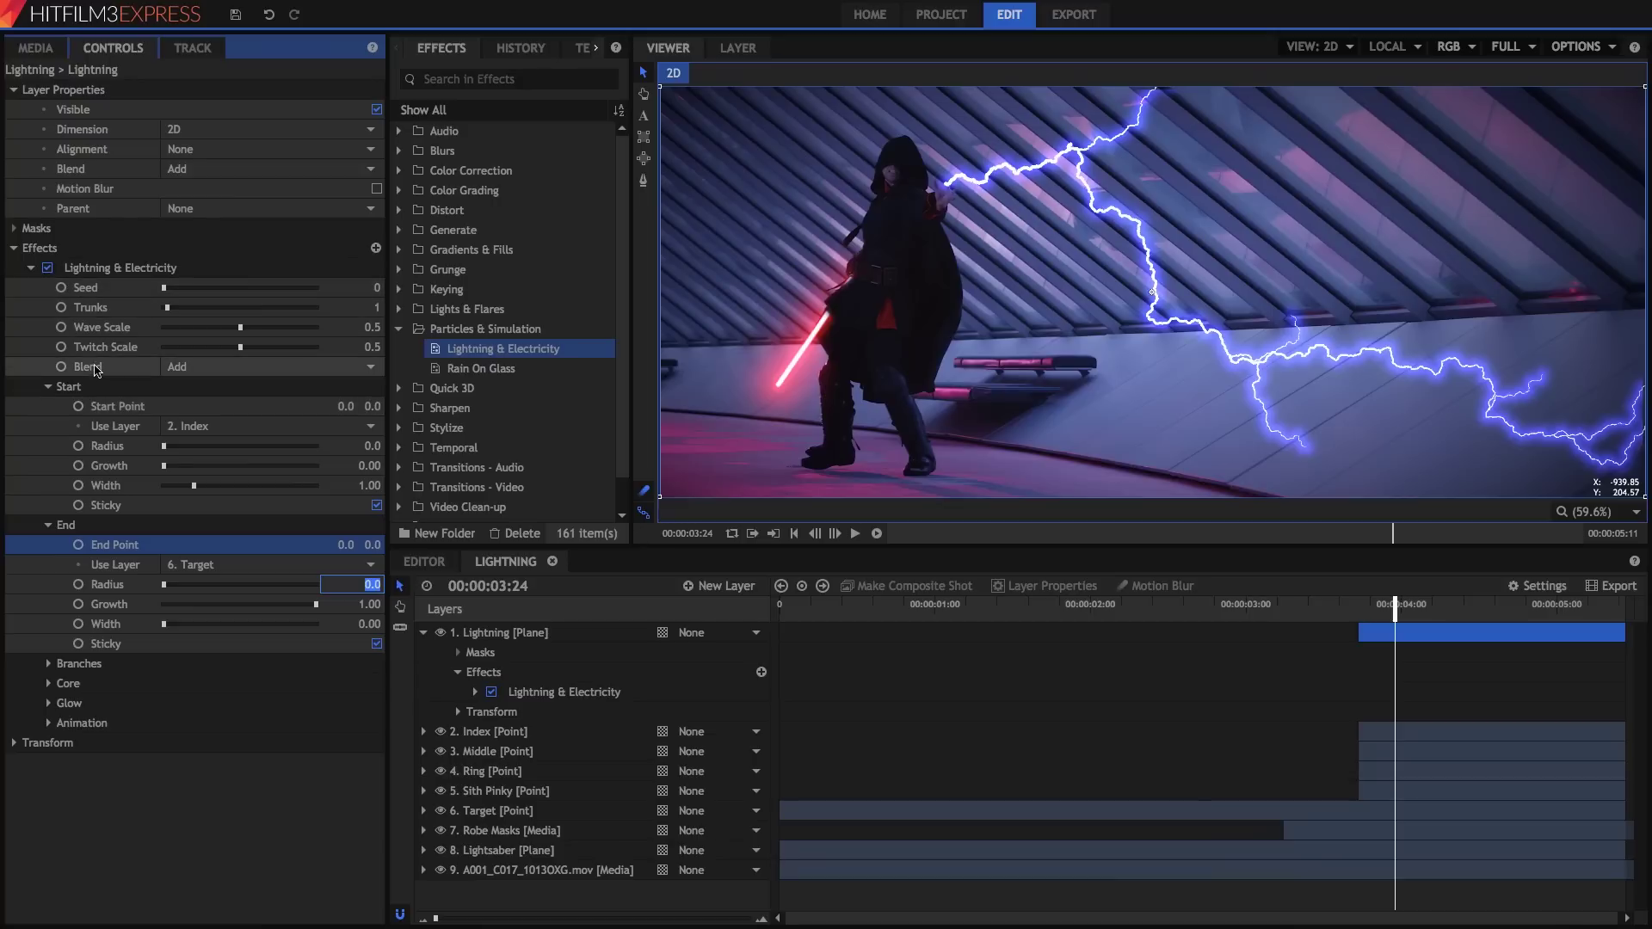
- Set the lightning effect's Wave Scale to 0.2 and its Twitch Scale to 0.15
click(101, 333)
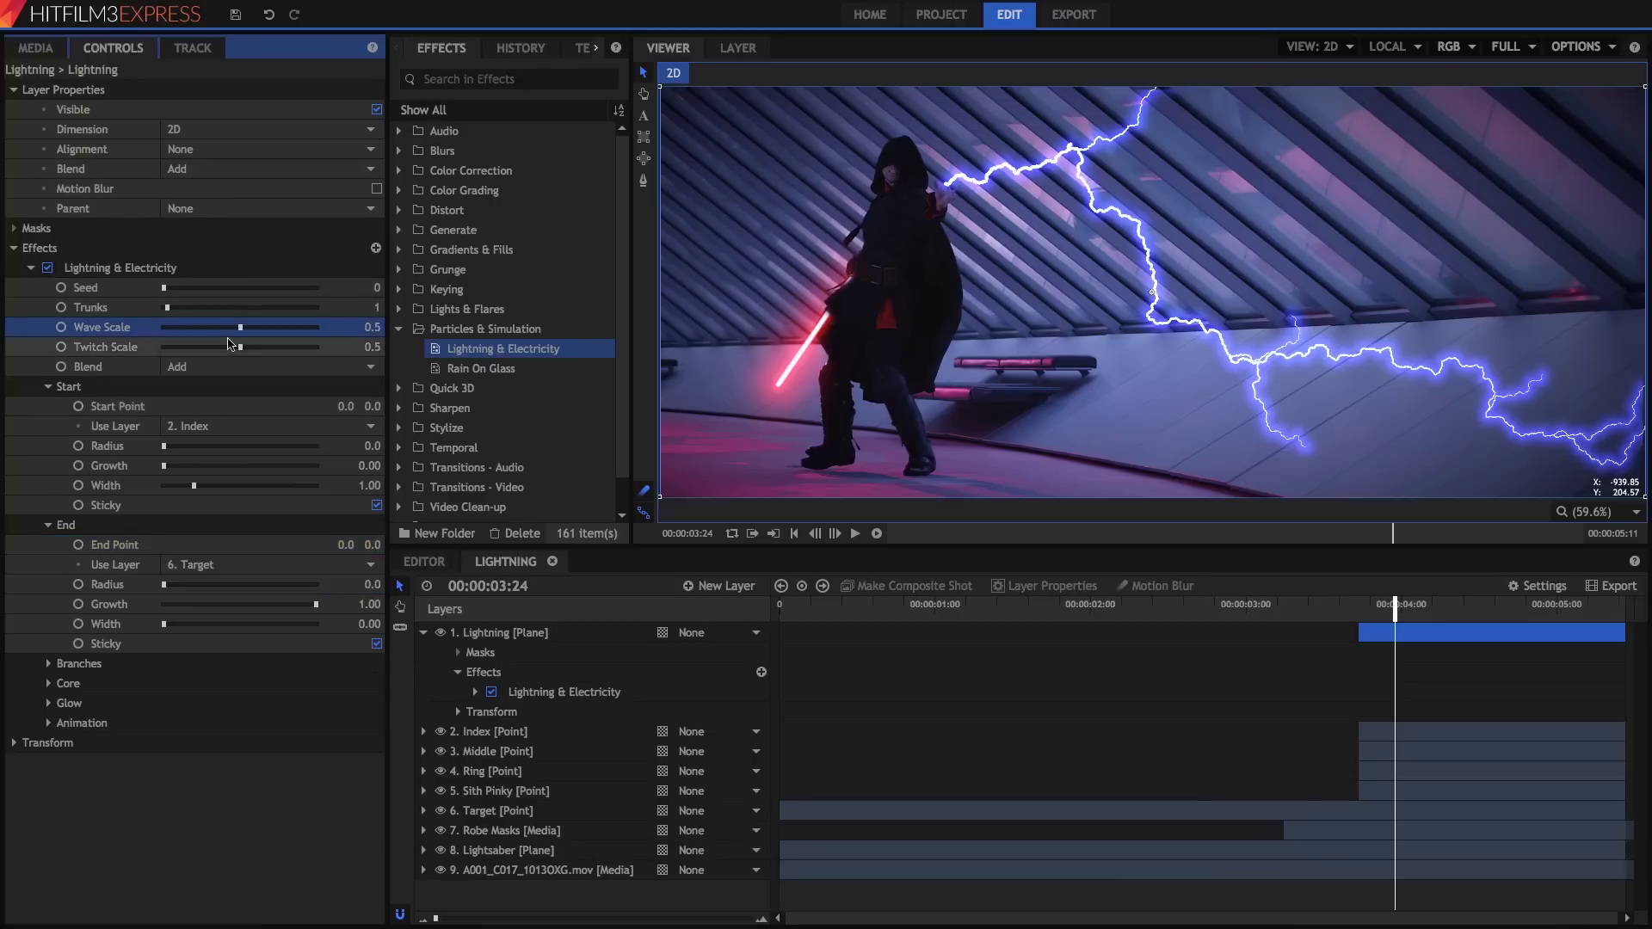
drag(242, 334, 196, 333)
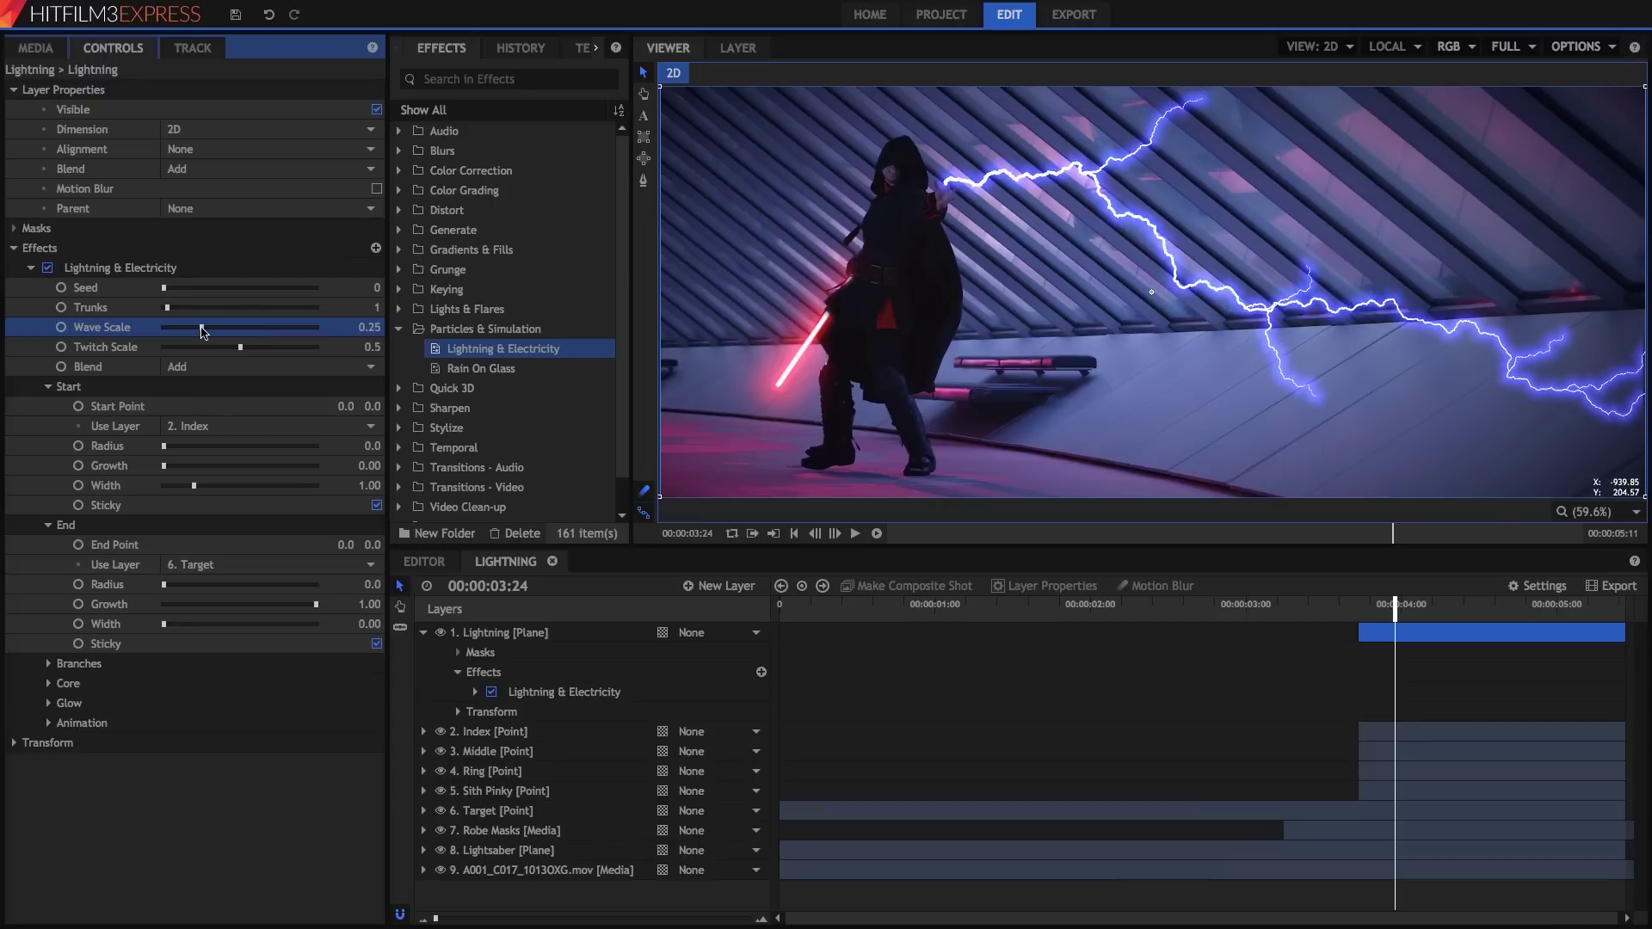
click(127, 350)
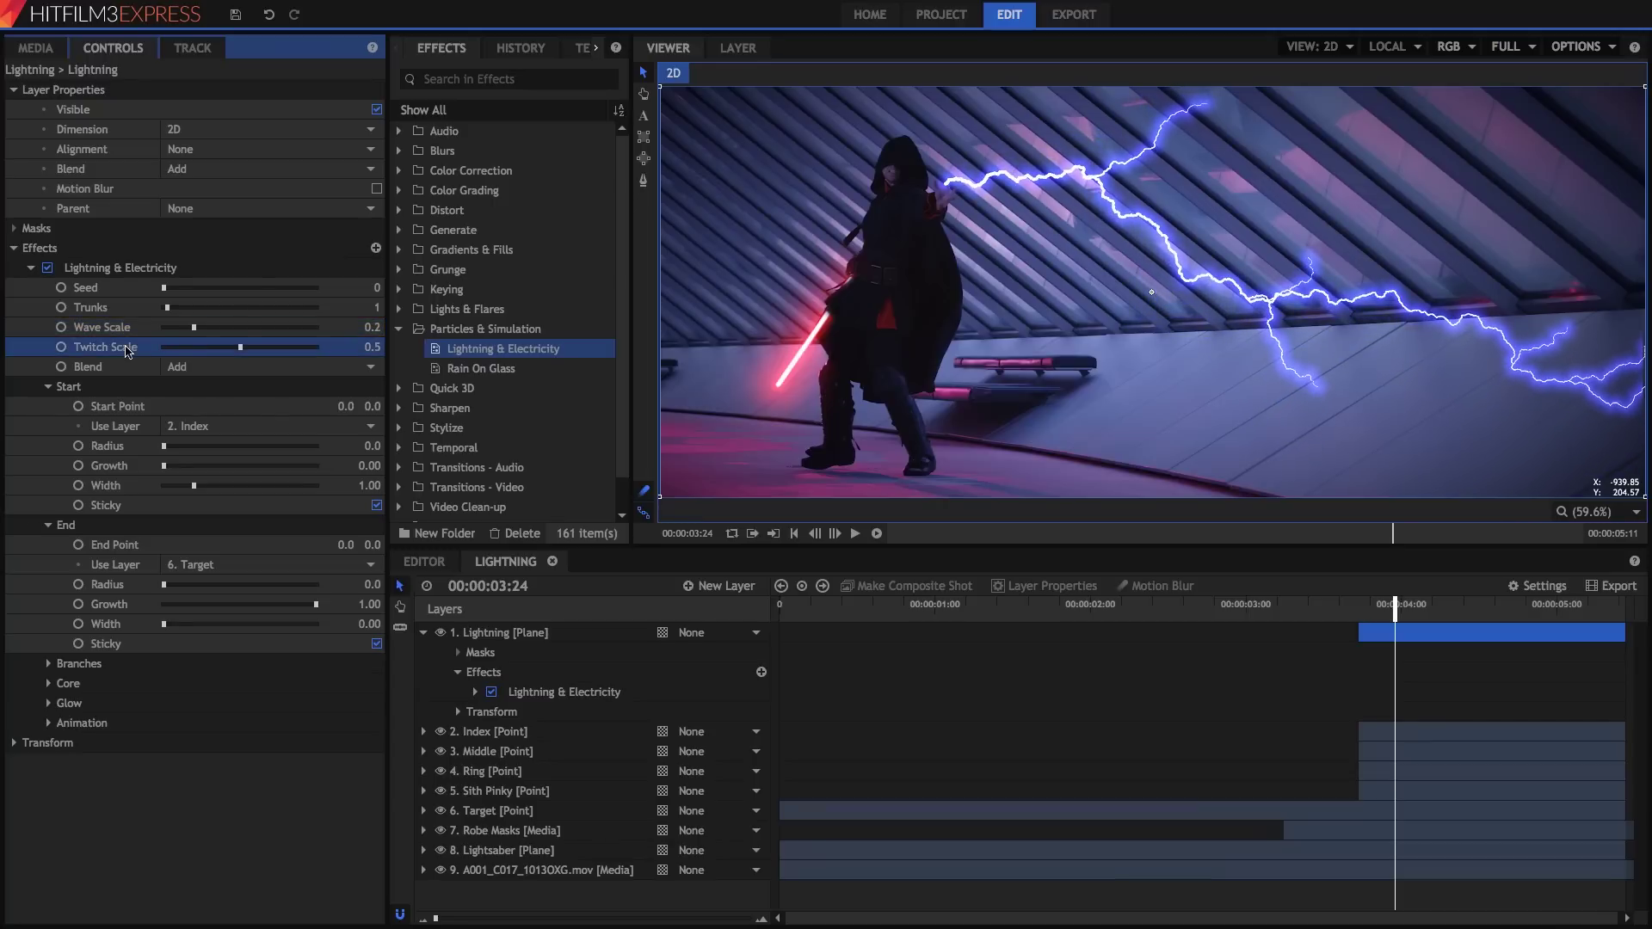
click(188, 348)
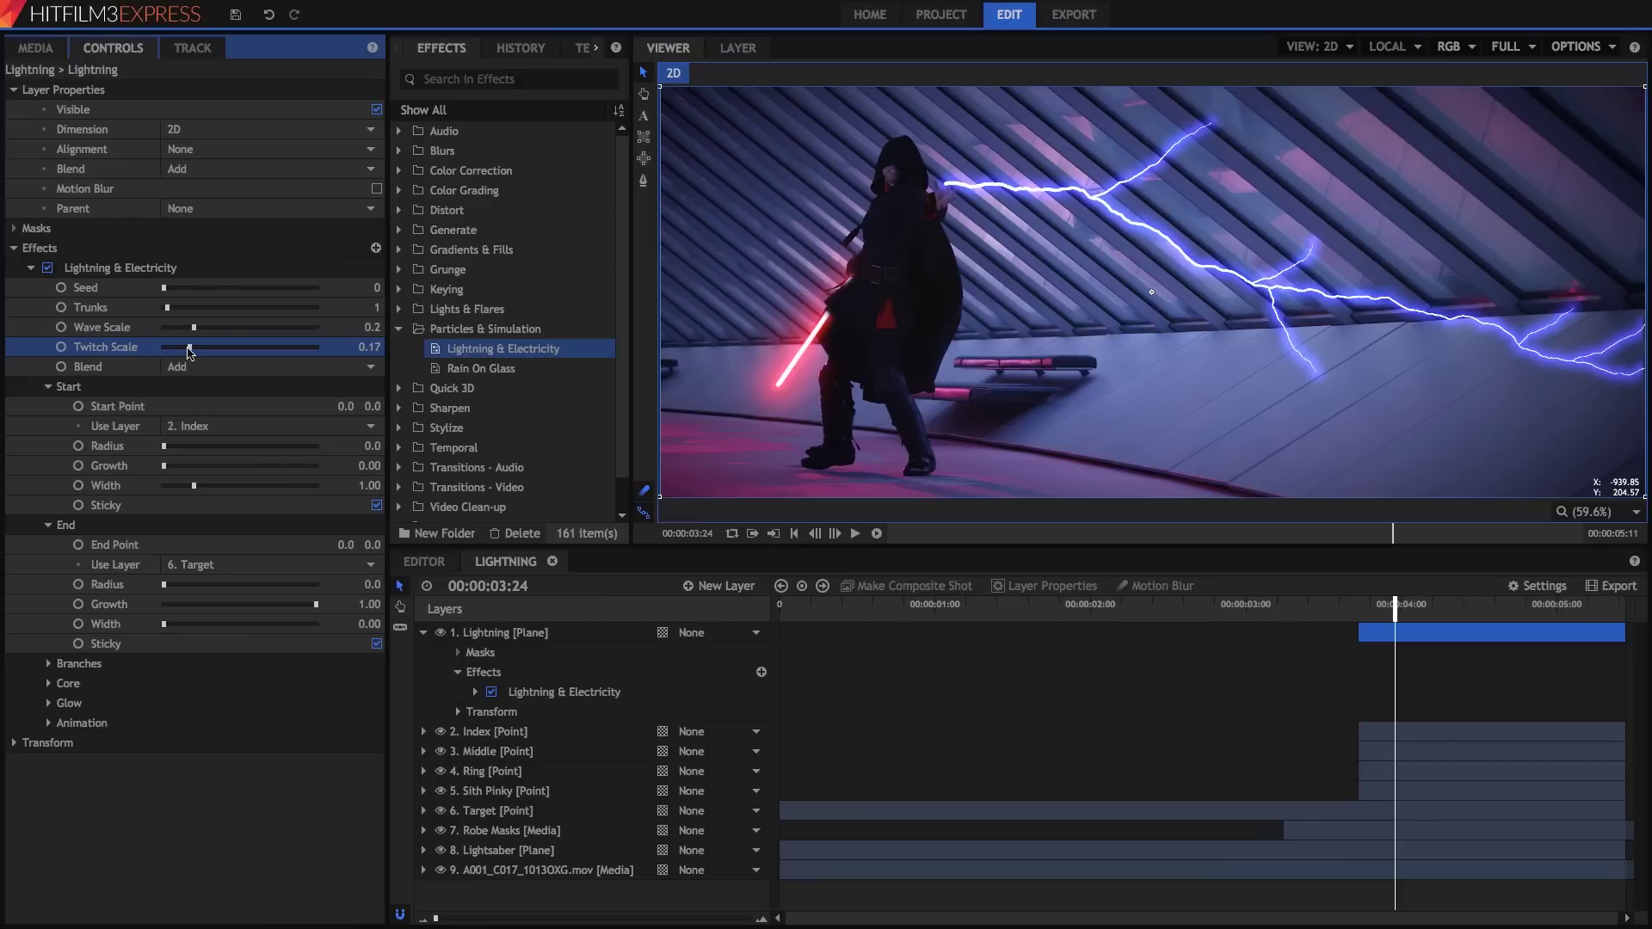
drag(188, 348, 187, 348)
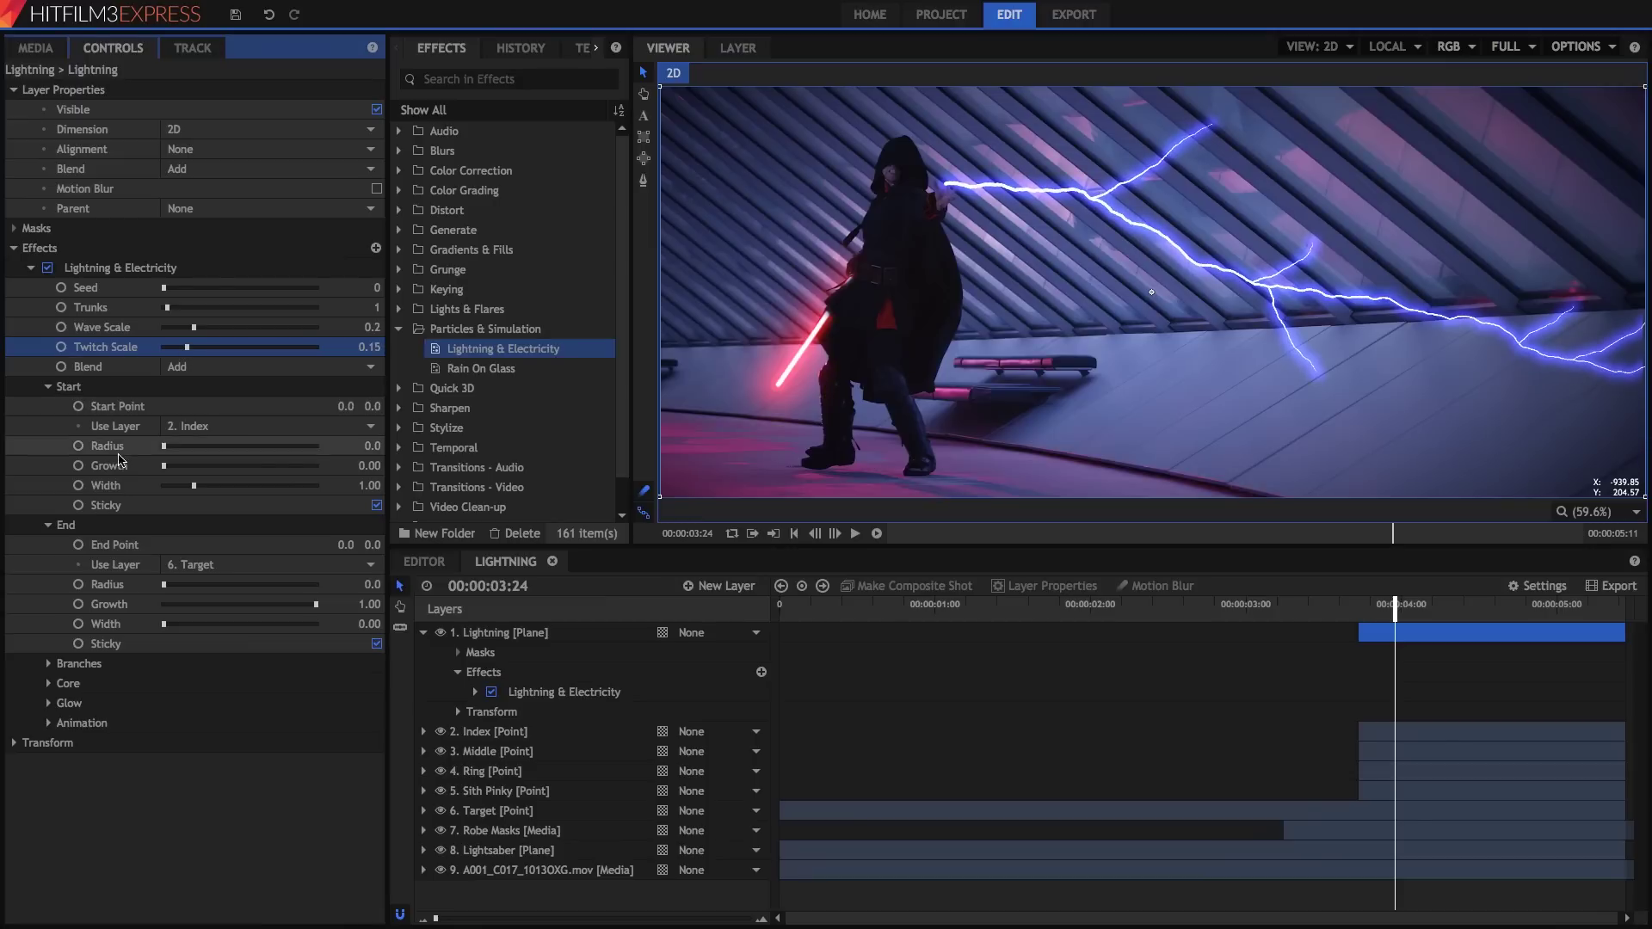
- Set the lightning's Start Width to 1.5 and its End Width to 5.00
click(370, 485)
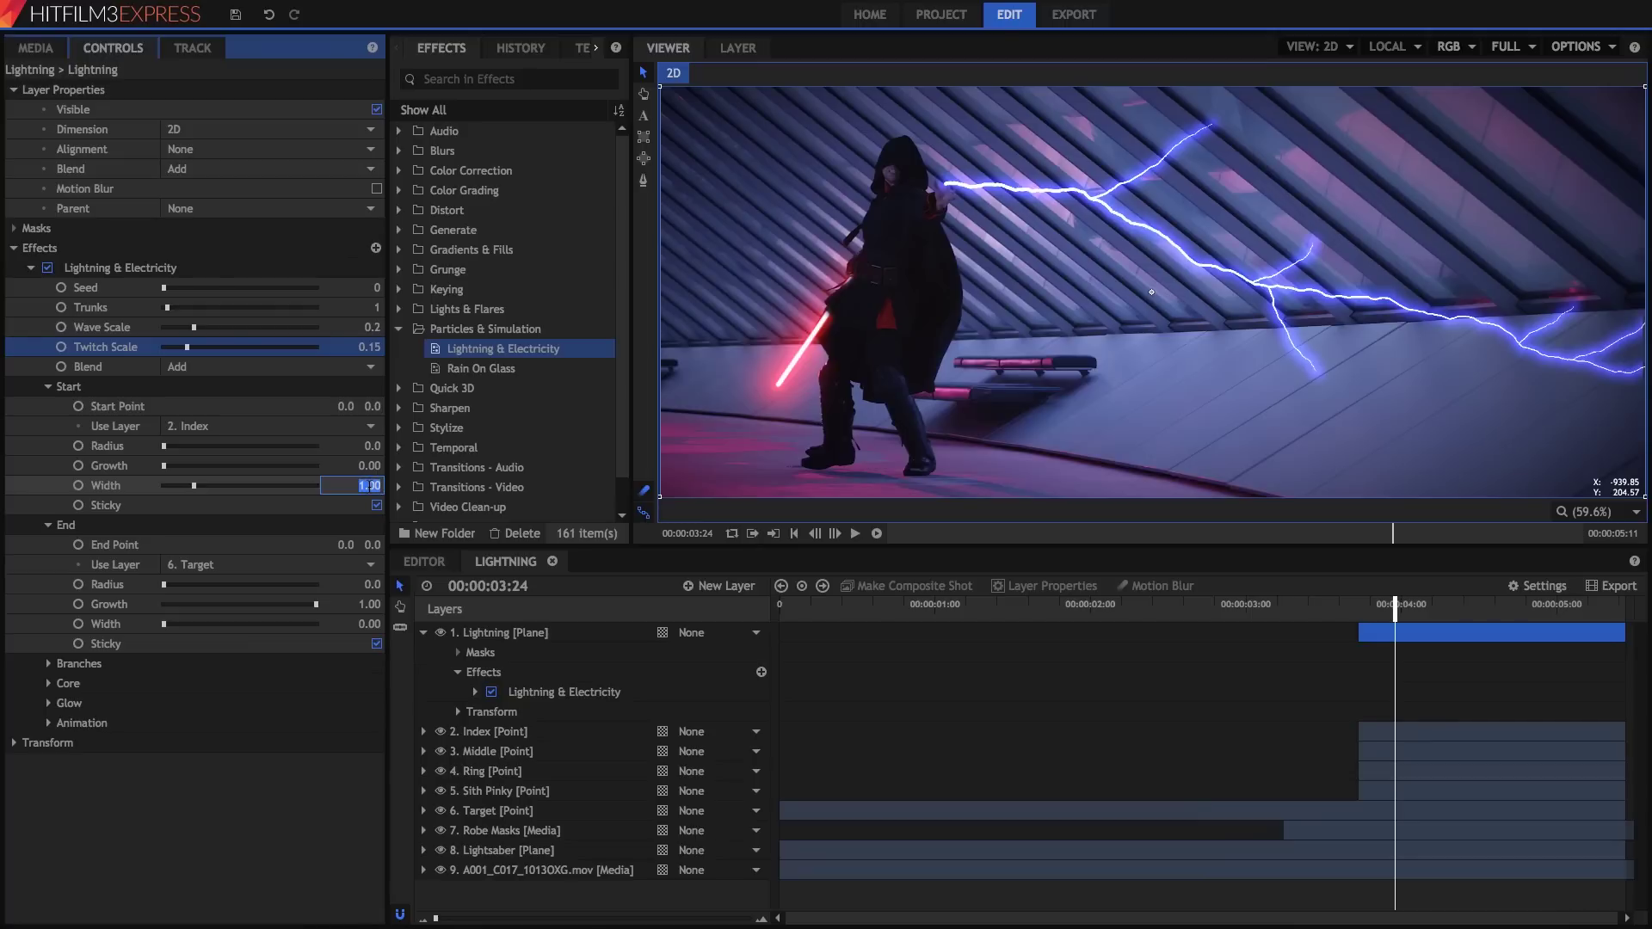
text(.5)
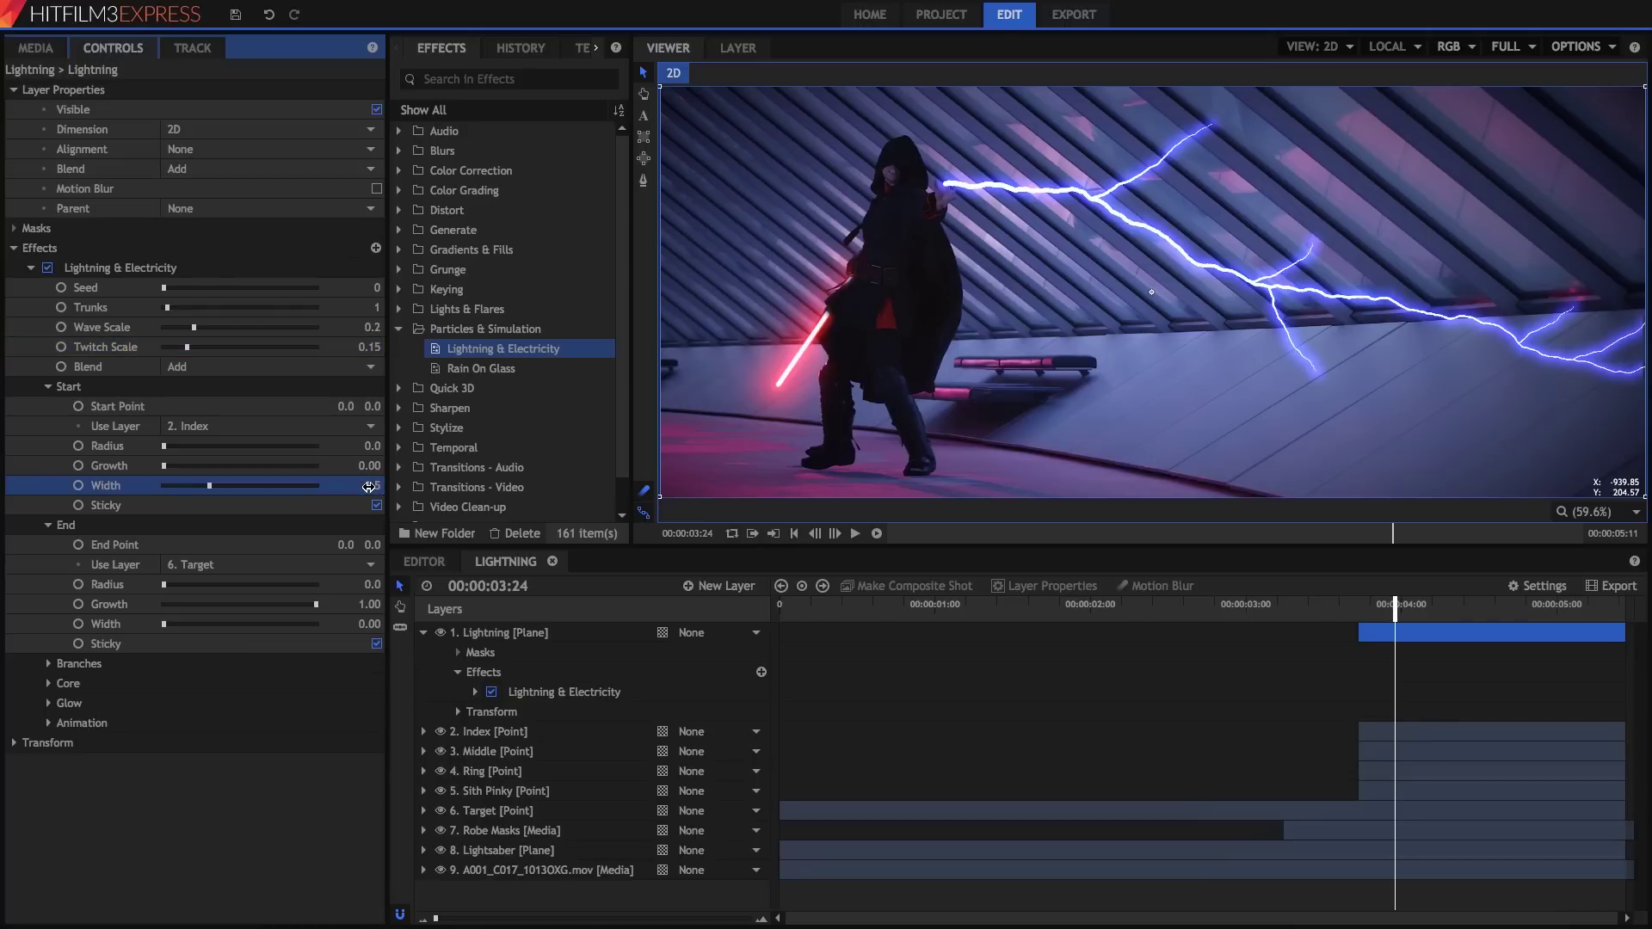
key(Return)
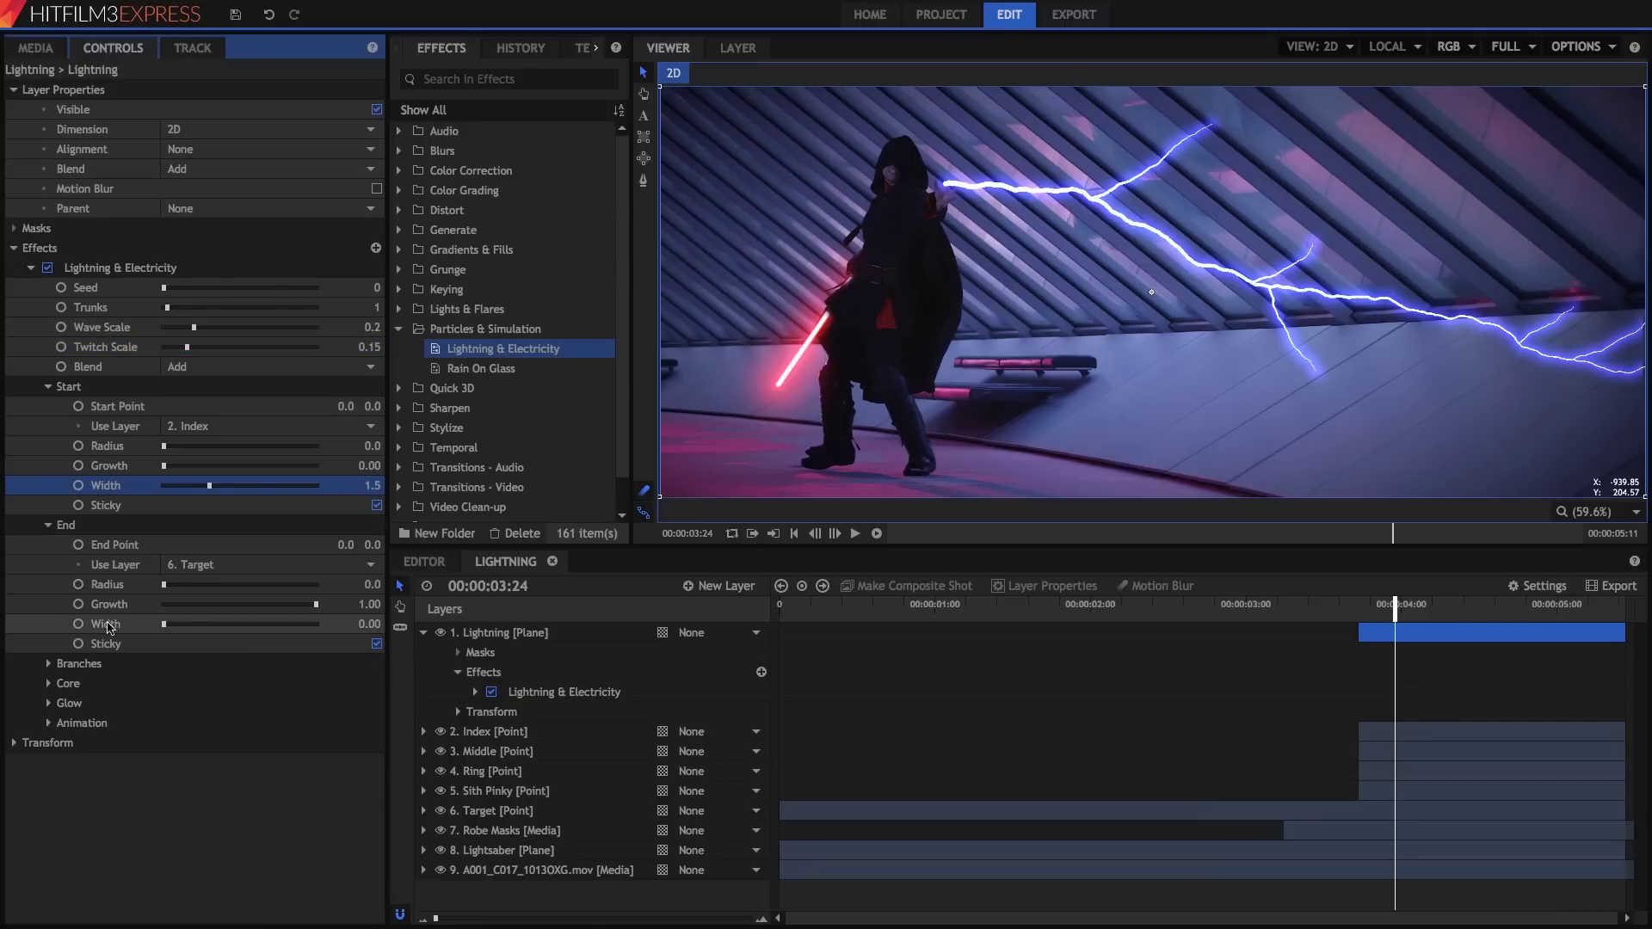
click(167, 627)
drag(167, 628, 381, 631)
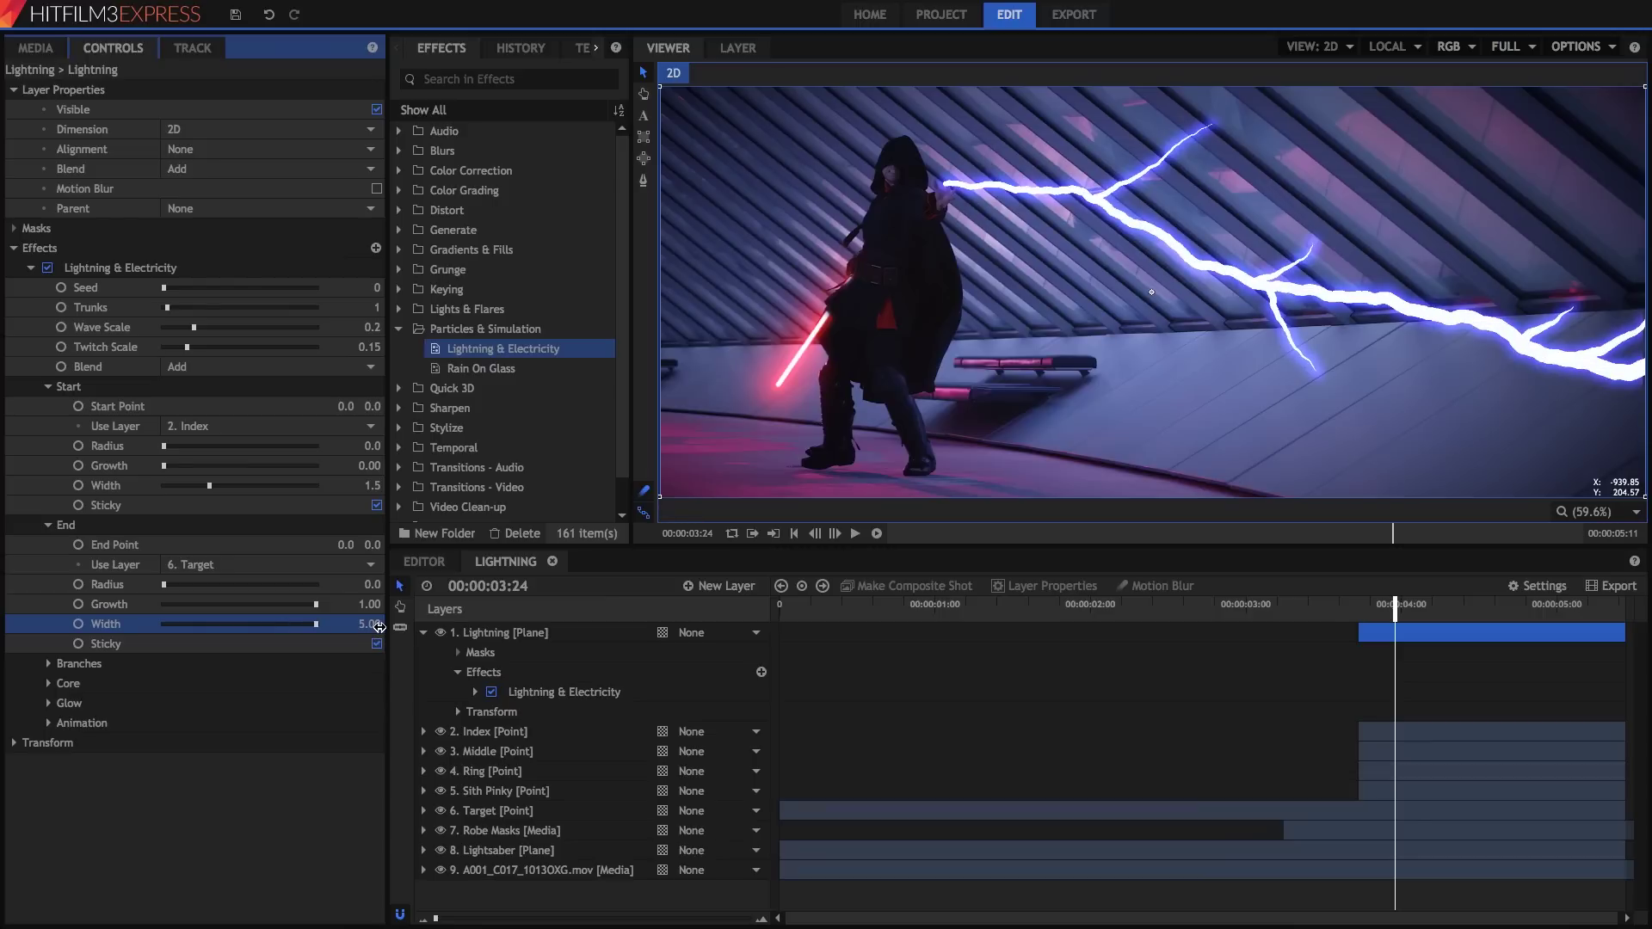
click(48, 525)
click(48, 386)
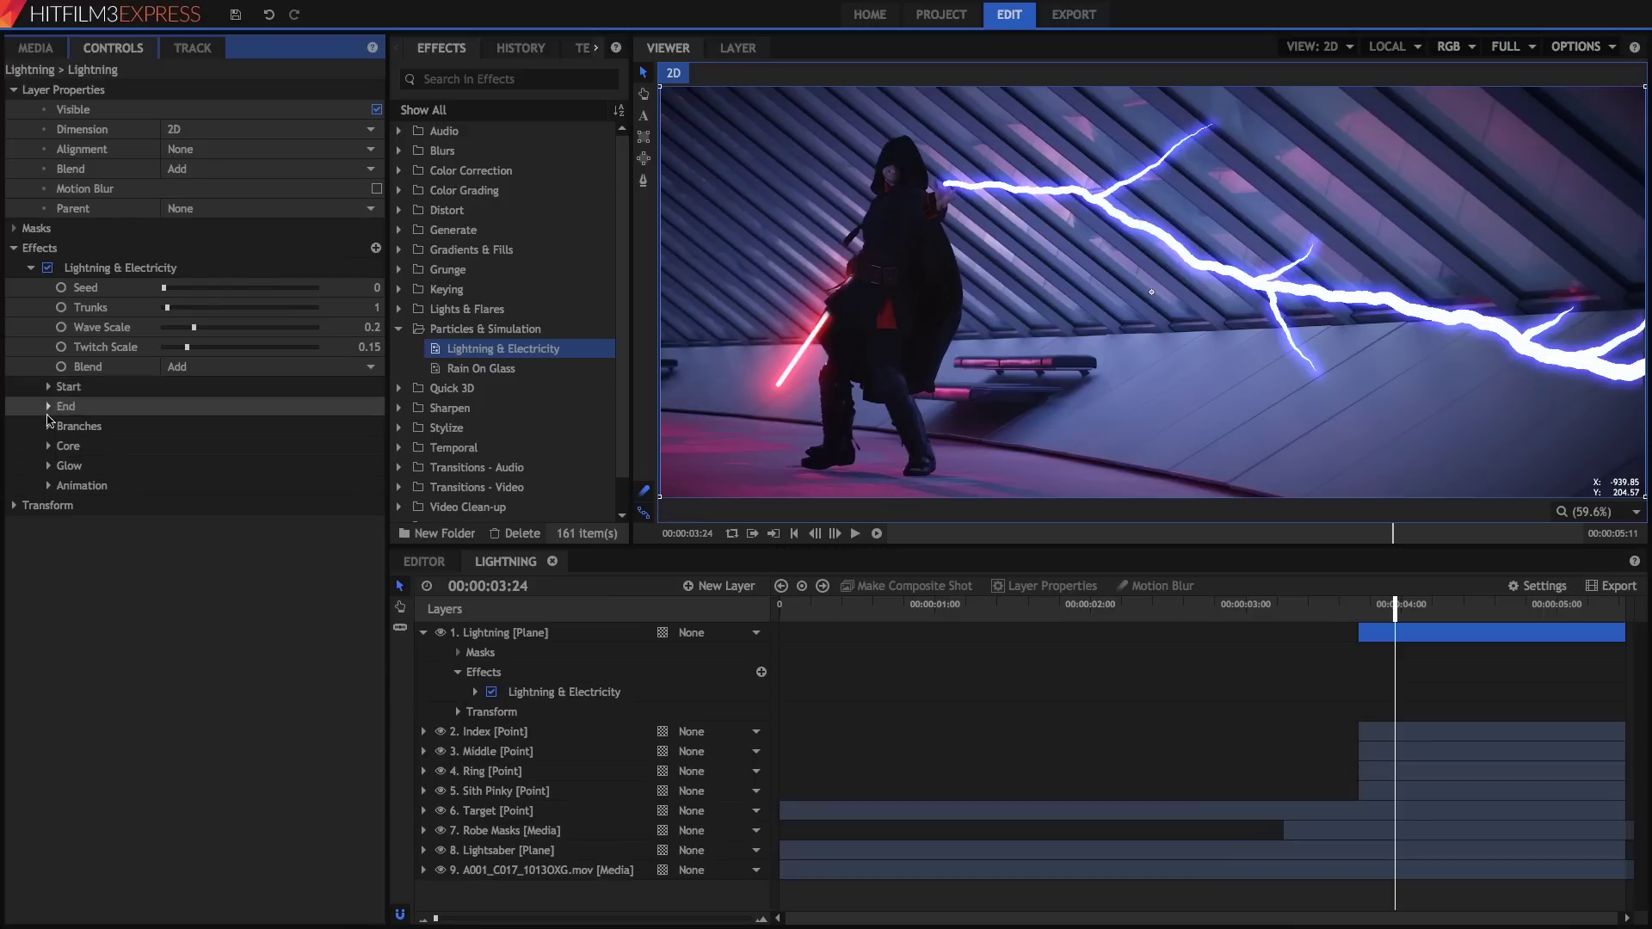
- Configure the lightning's branches with Rotation 20°, Max Scale 0.8 and Number of Twigs 1
click(48, 426)
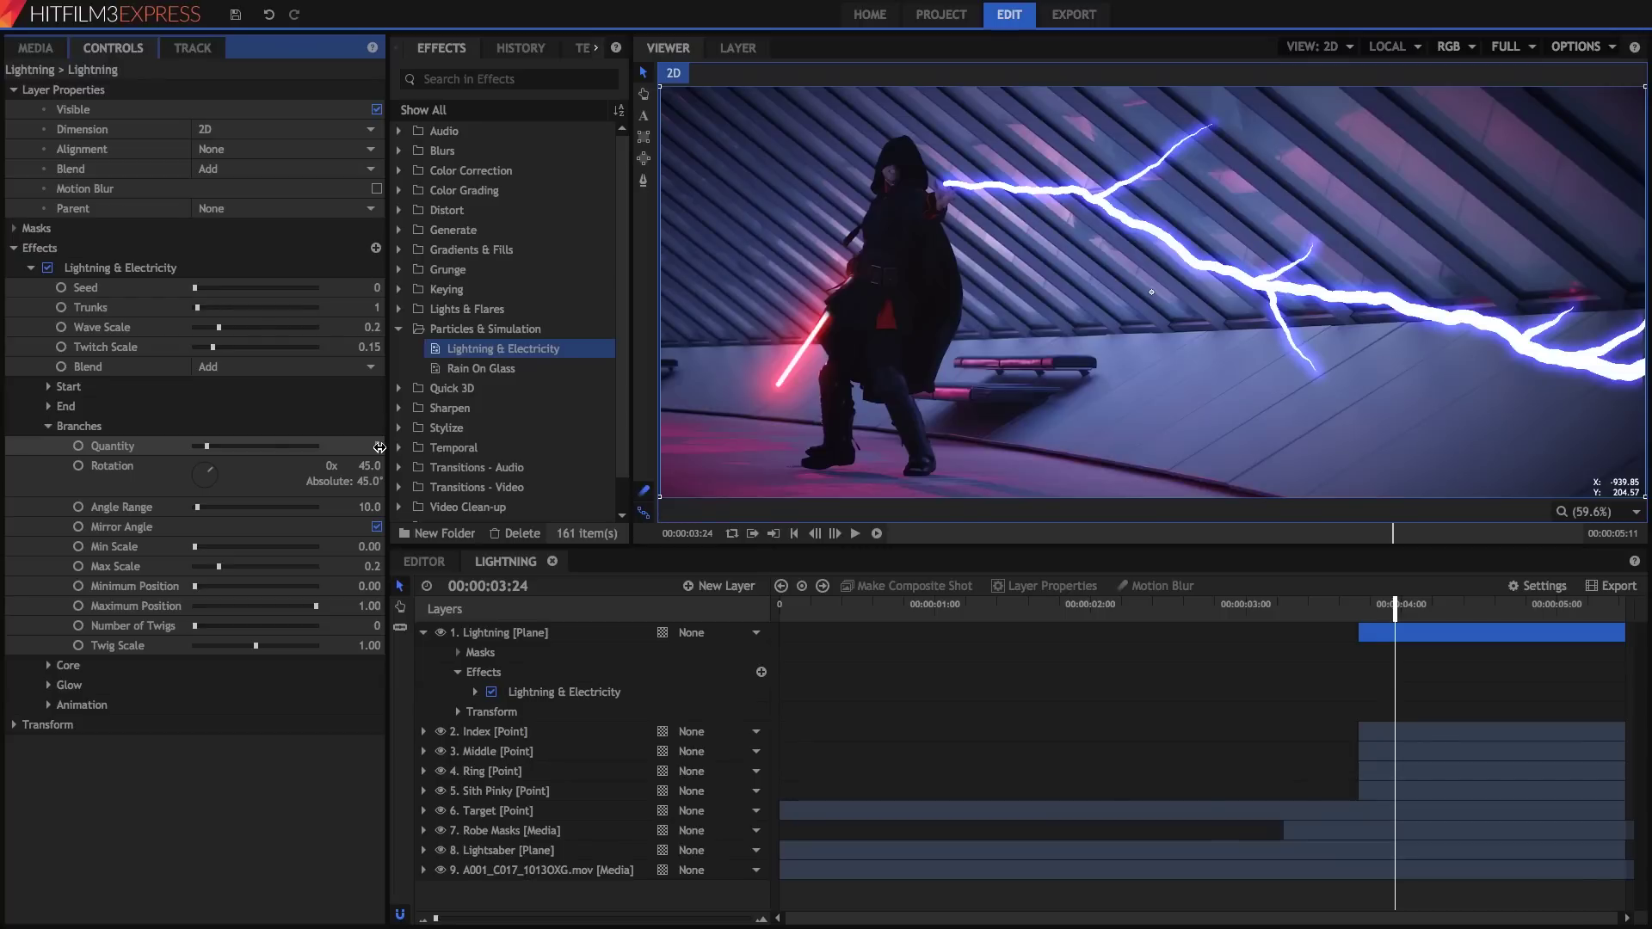
click(365, 465)
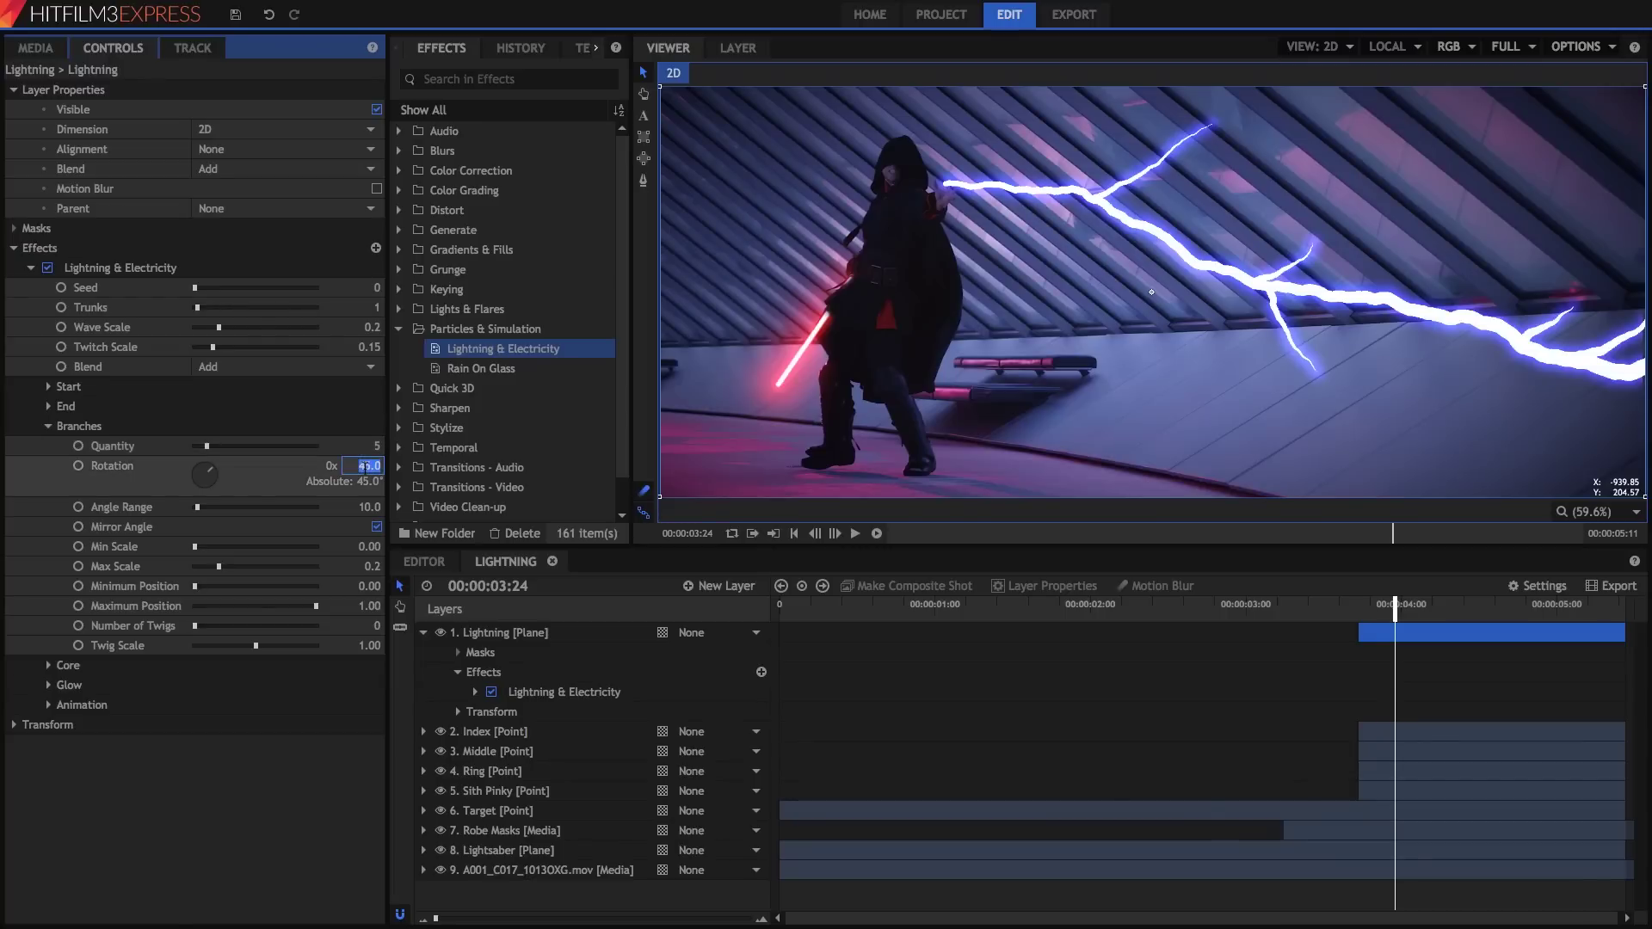
text(20)
key(Return)
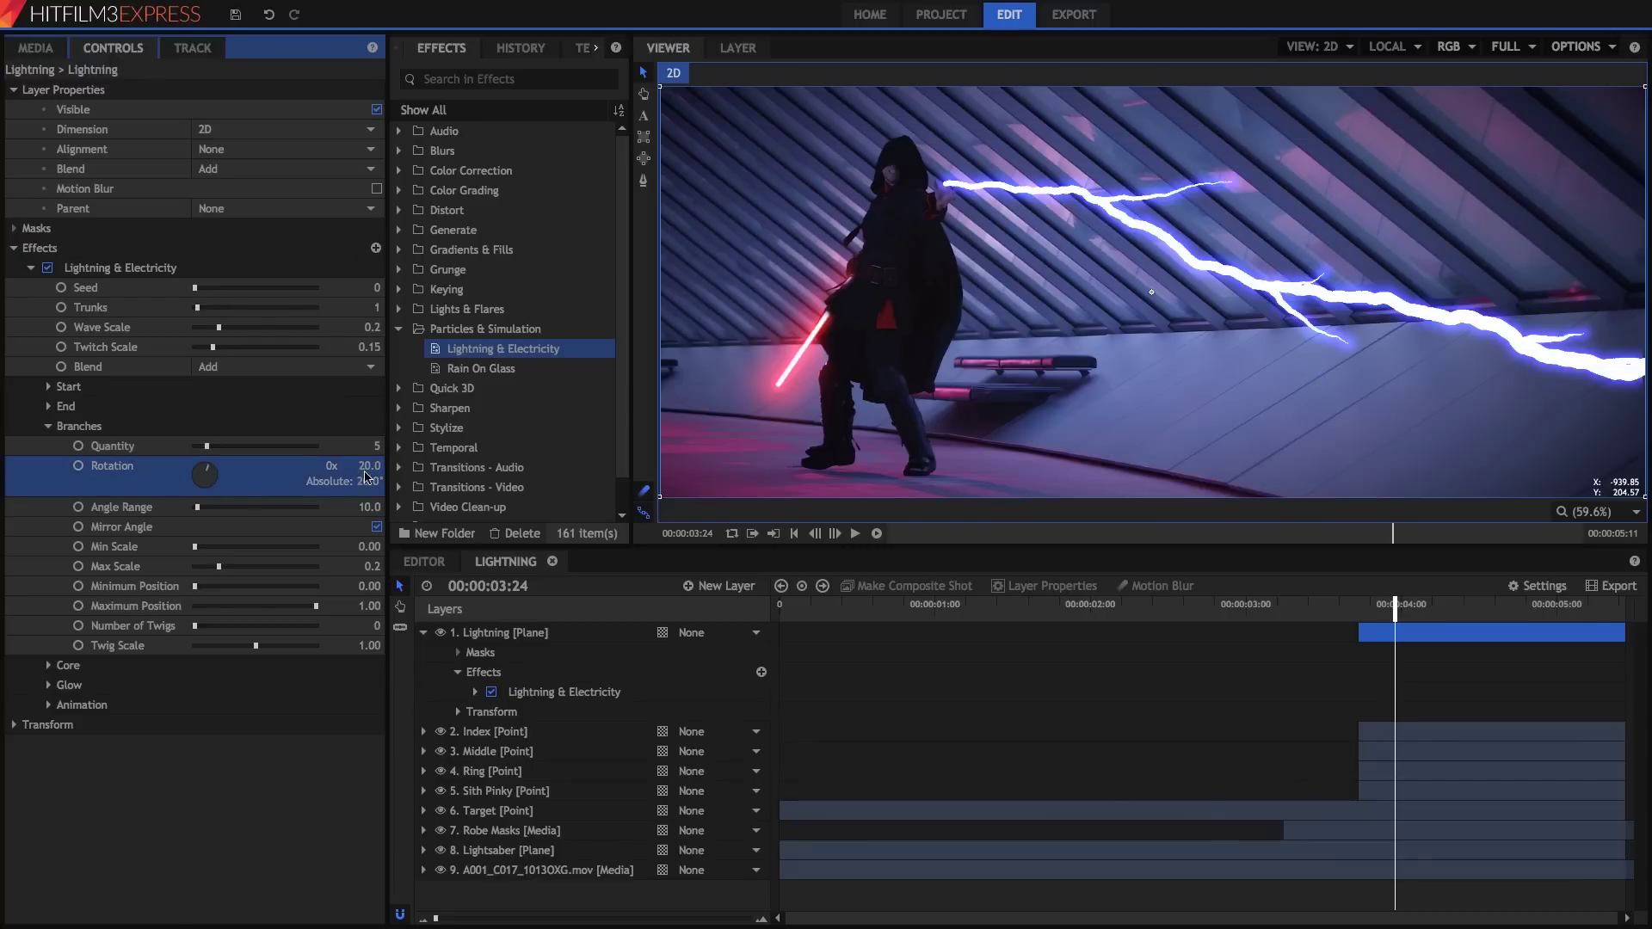
click(291, 568)
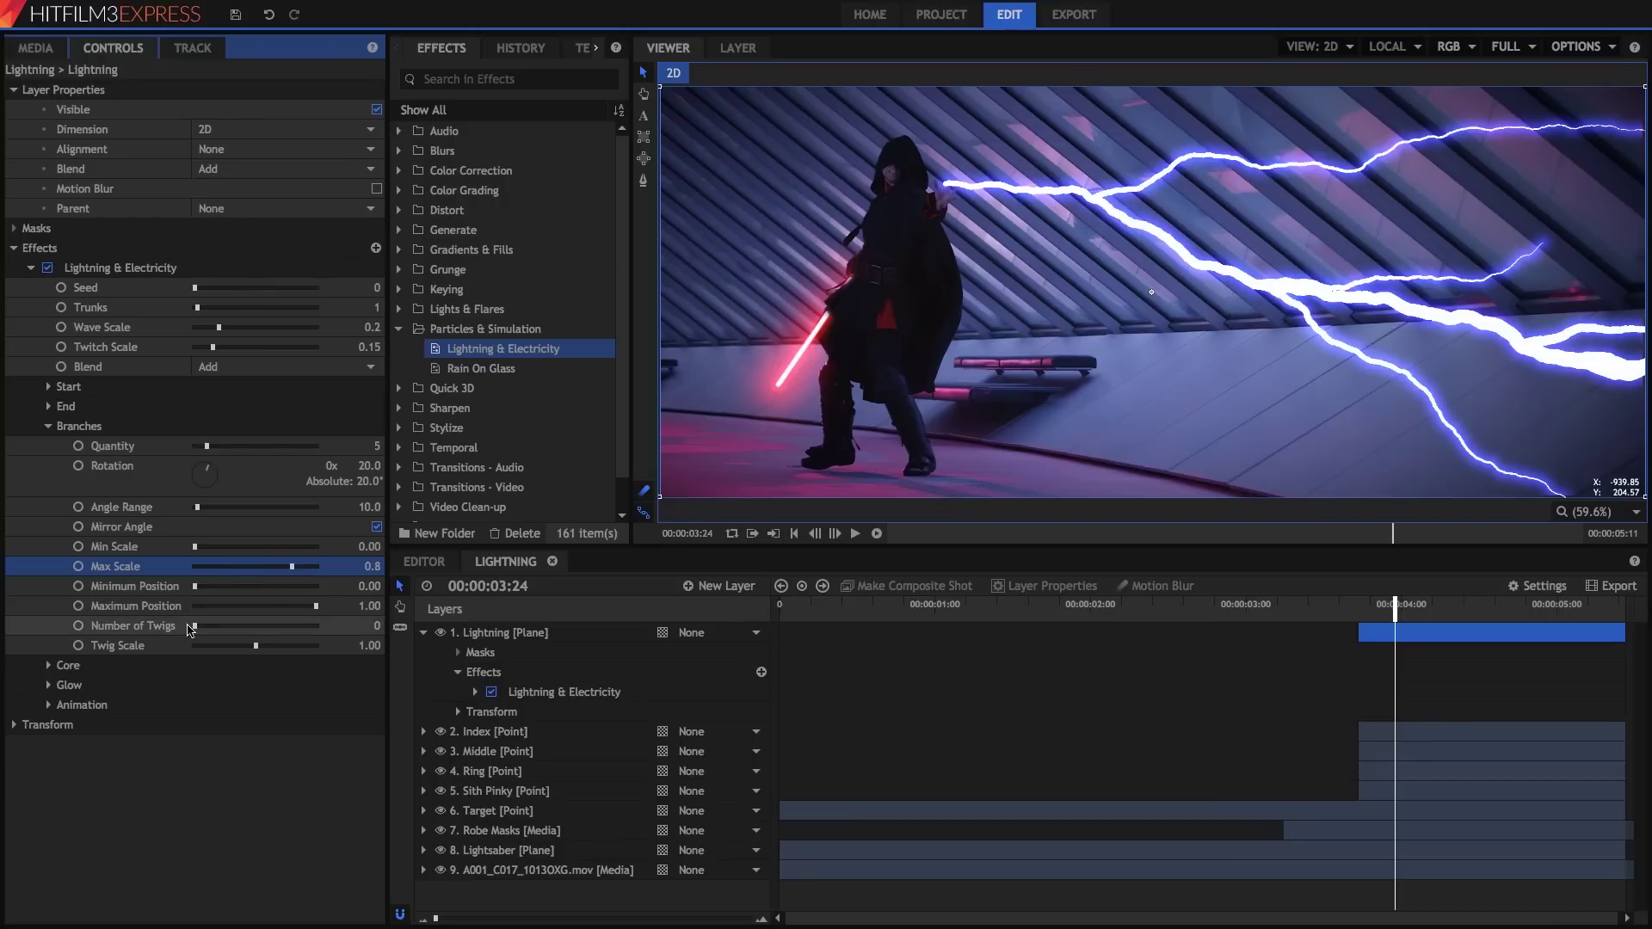
drag(197, 630, 224, 629)
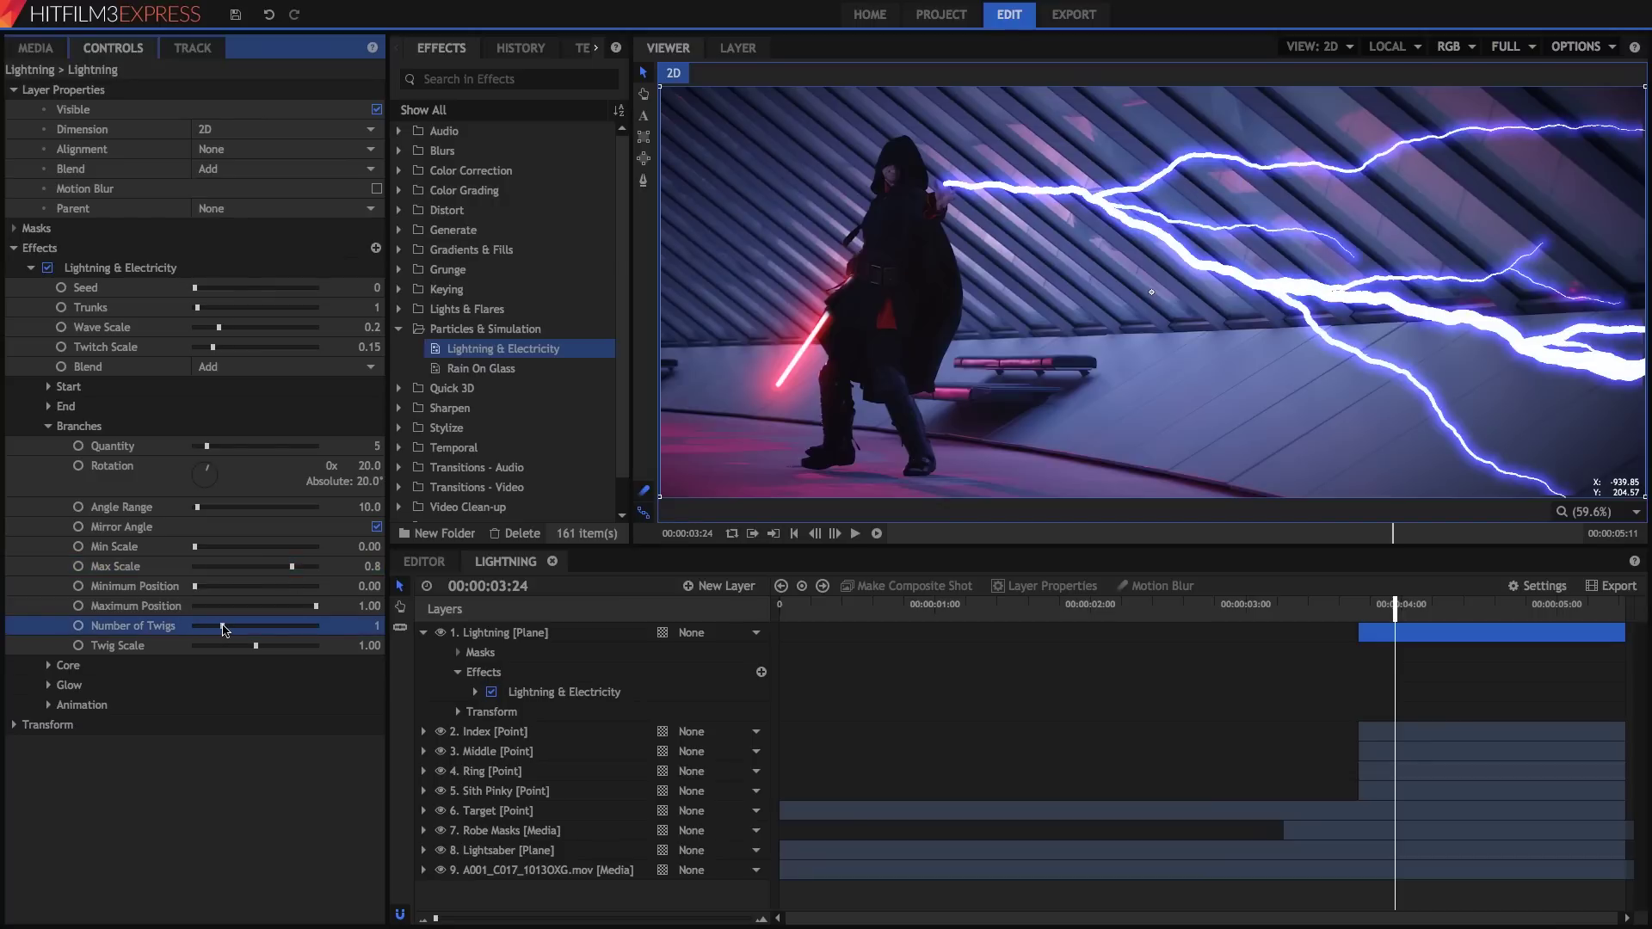
- Set the lightning's animation Speed to 0.8, and both Jitter and Scale to 2.00
click(49, 704)
click(369, 725)
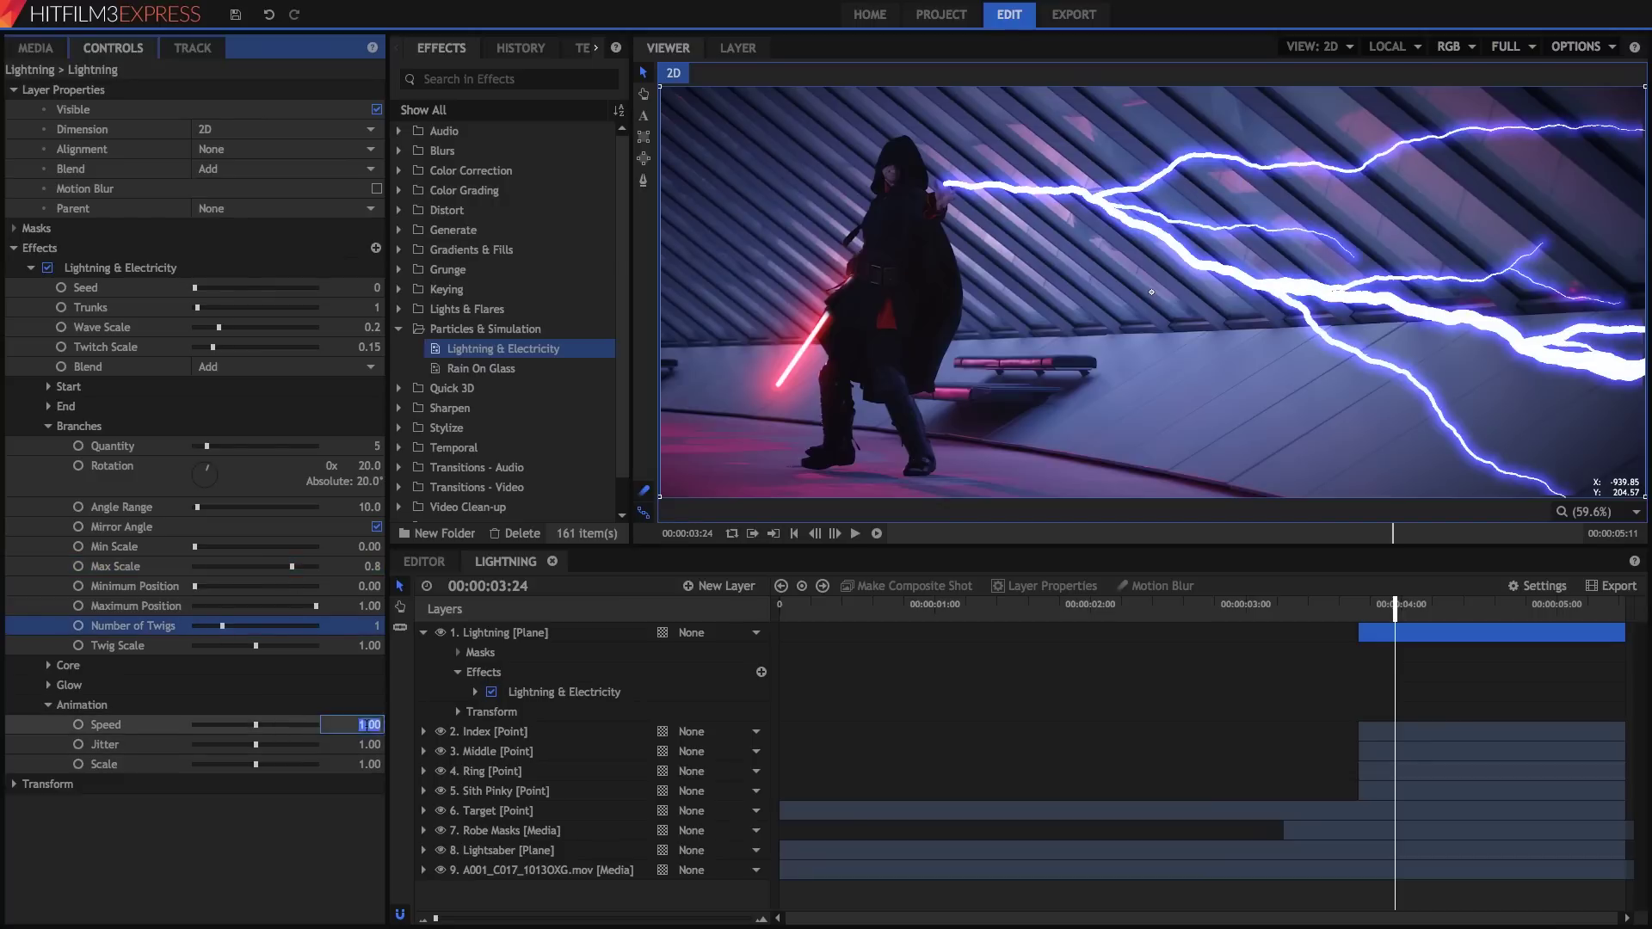
text(0.8)
key(Return)
drag(257, 746, 380, 768)
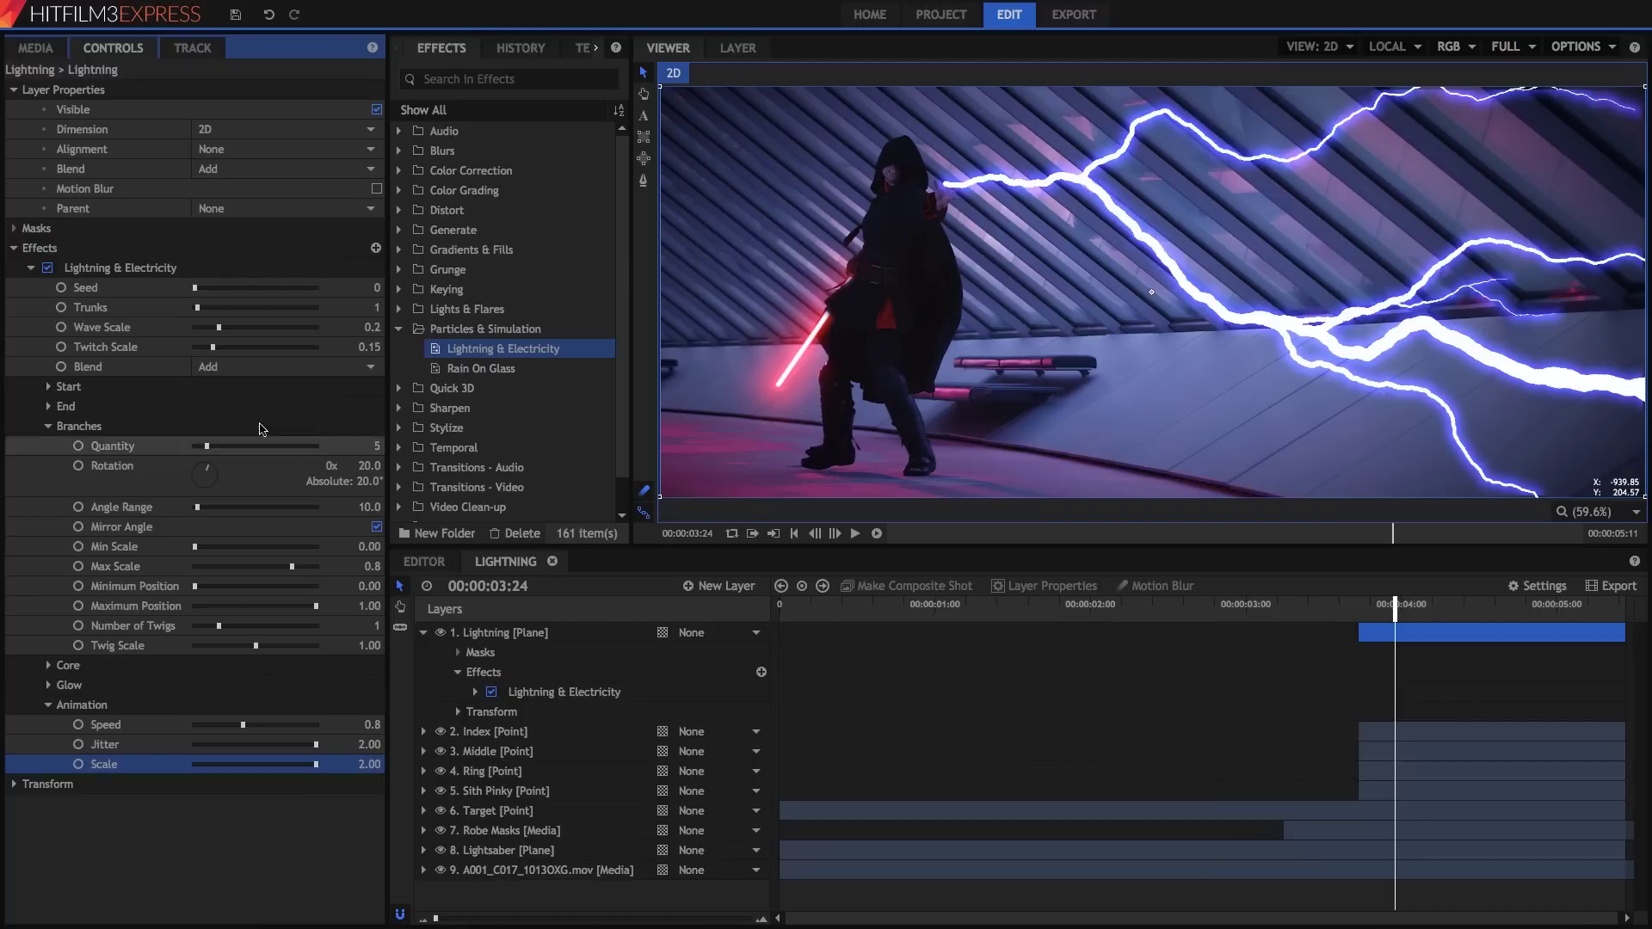
- Keyframe the lightning's End Growth at 0.00 on the Lightning plane's first frame, 00:00:03:18
click(48, 406)
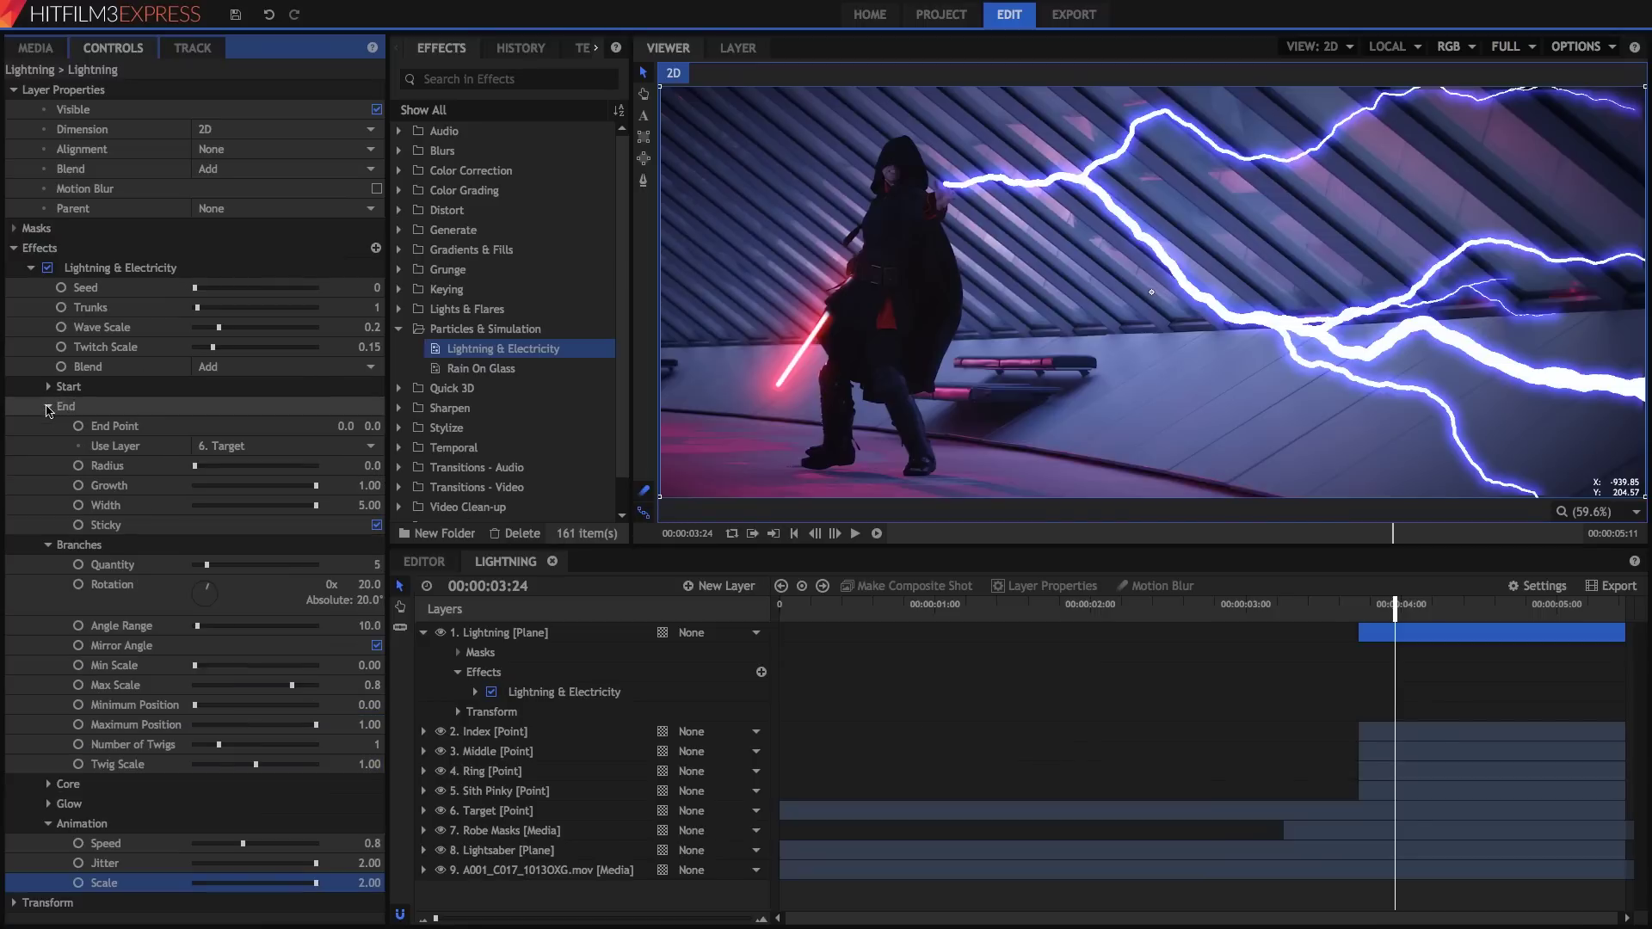
click(105, 487)
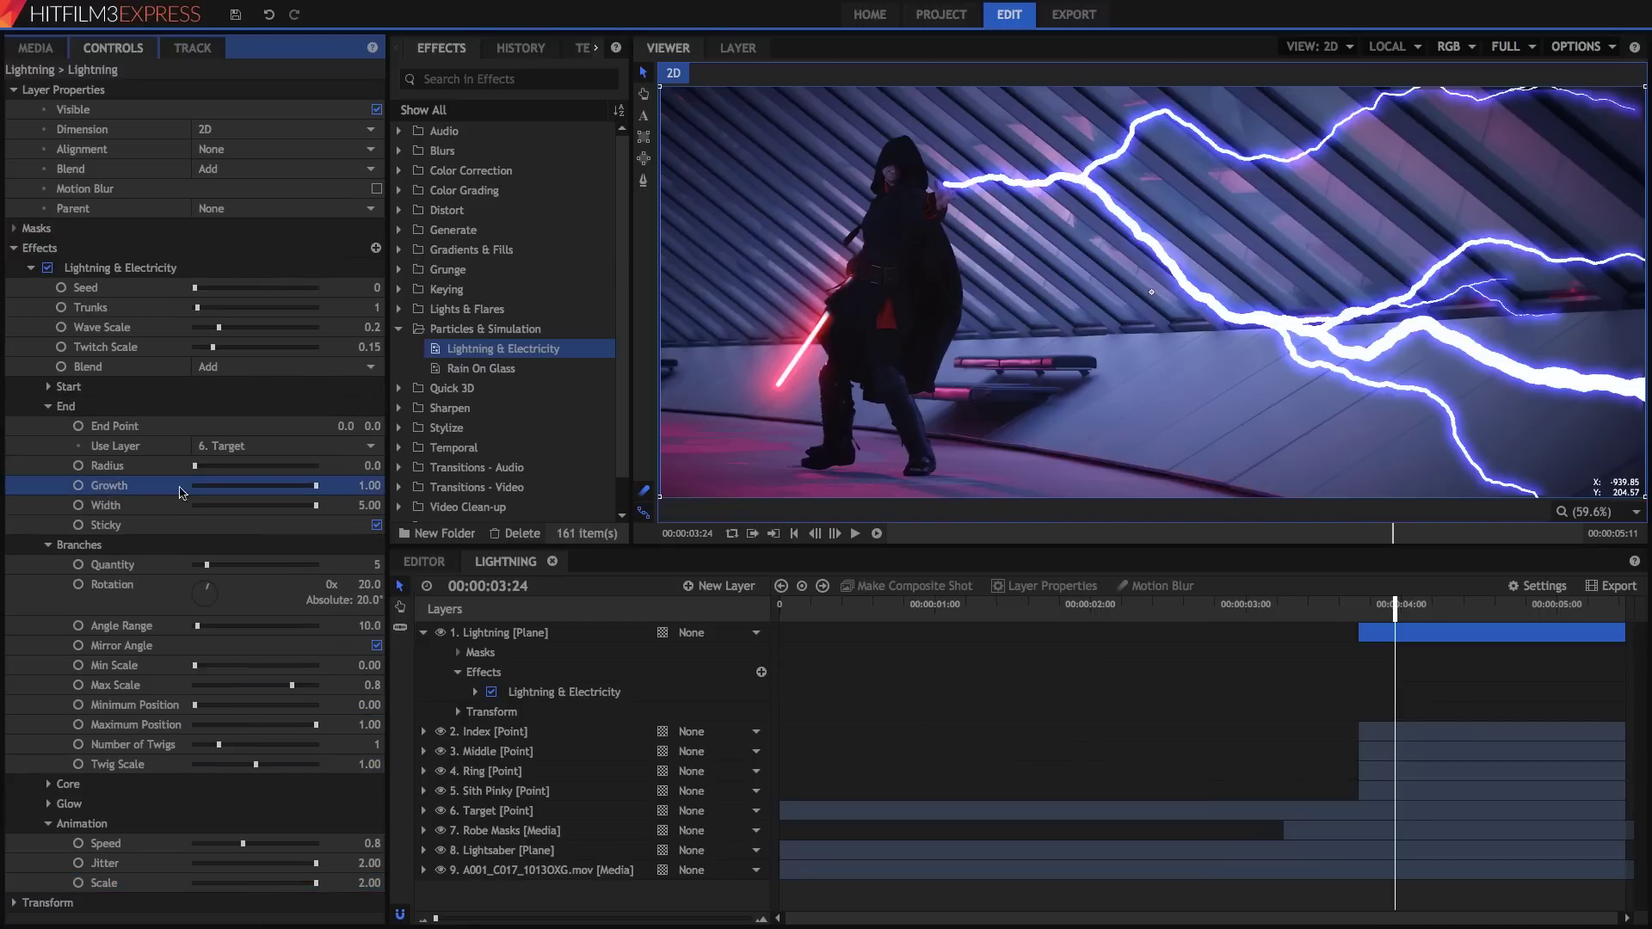
drag(1389, 604, 1357, 612)
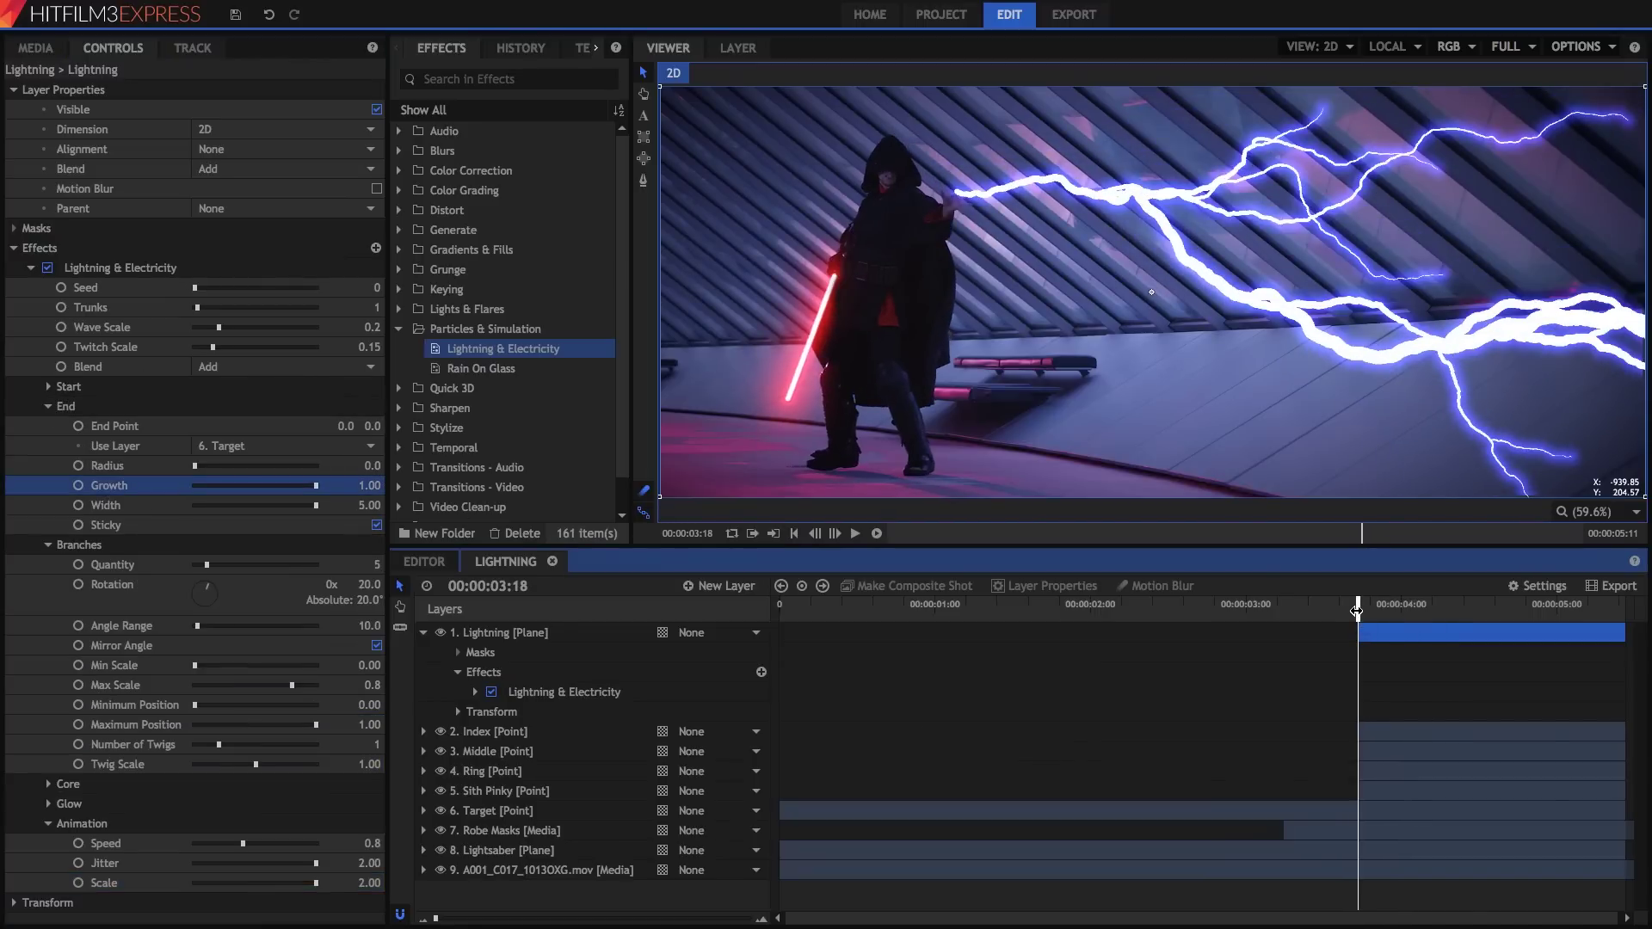
click(80, 487)
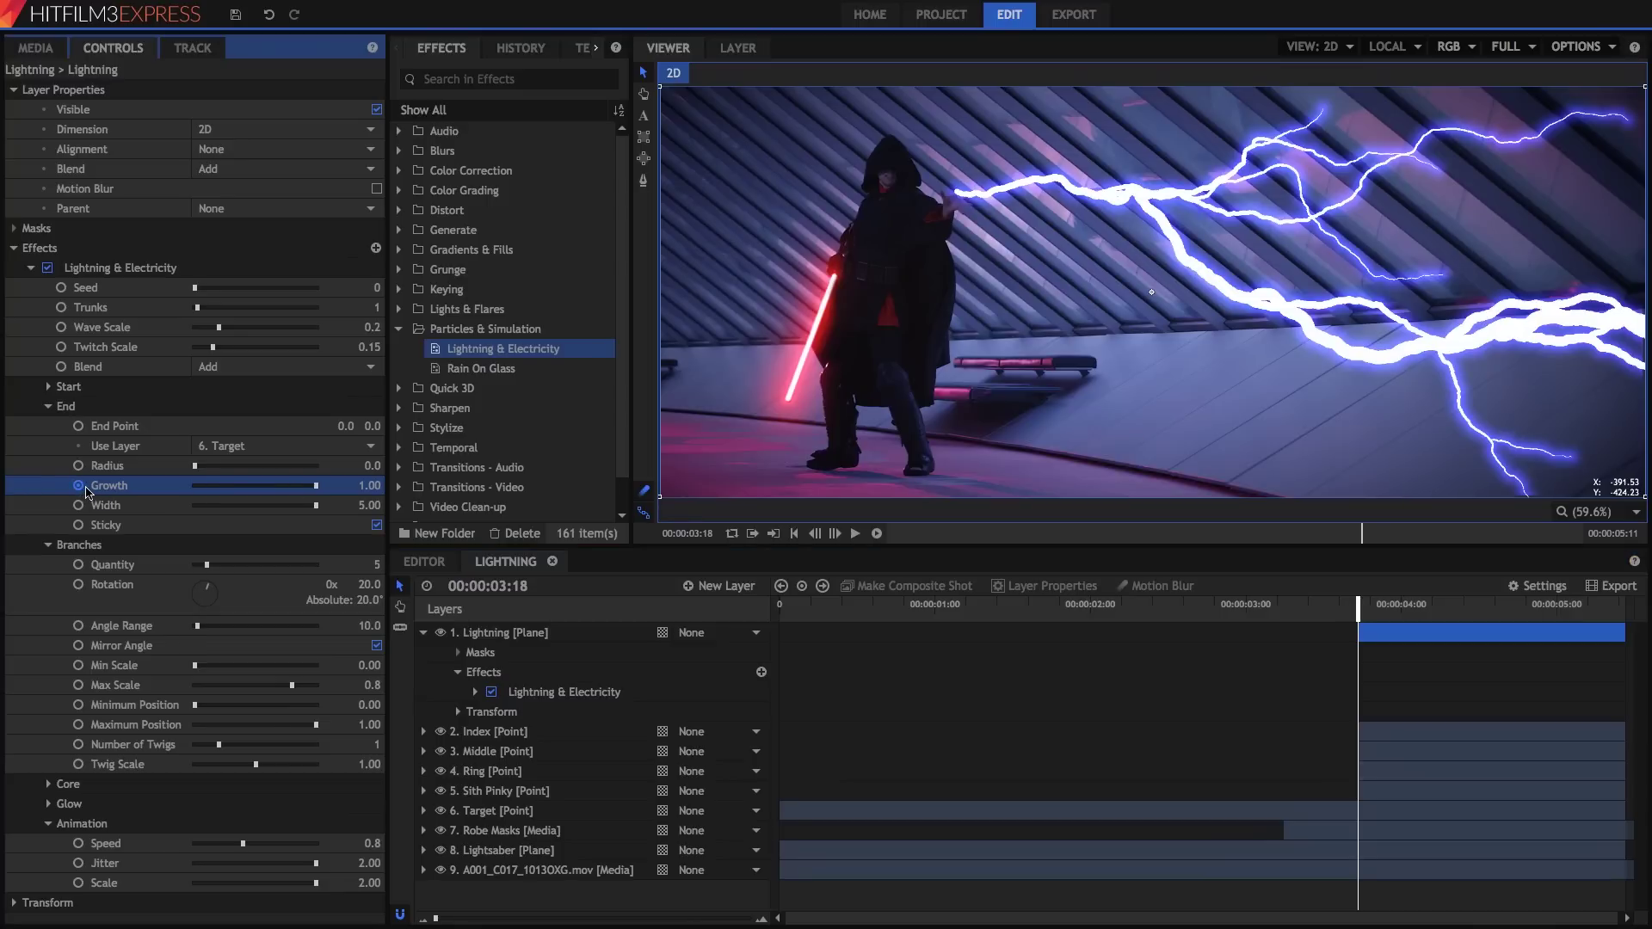
click(475, 693)
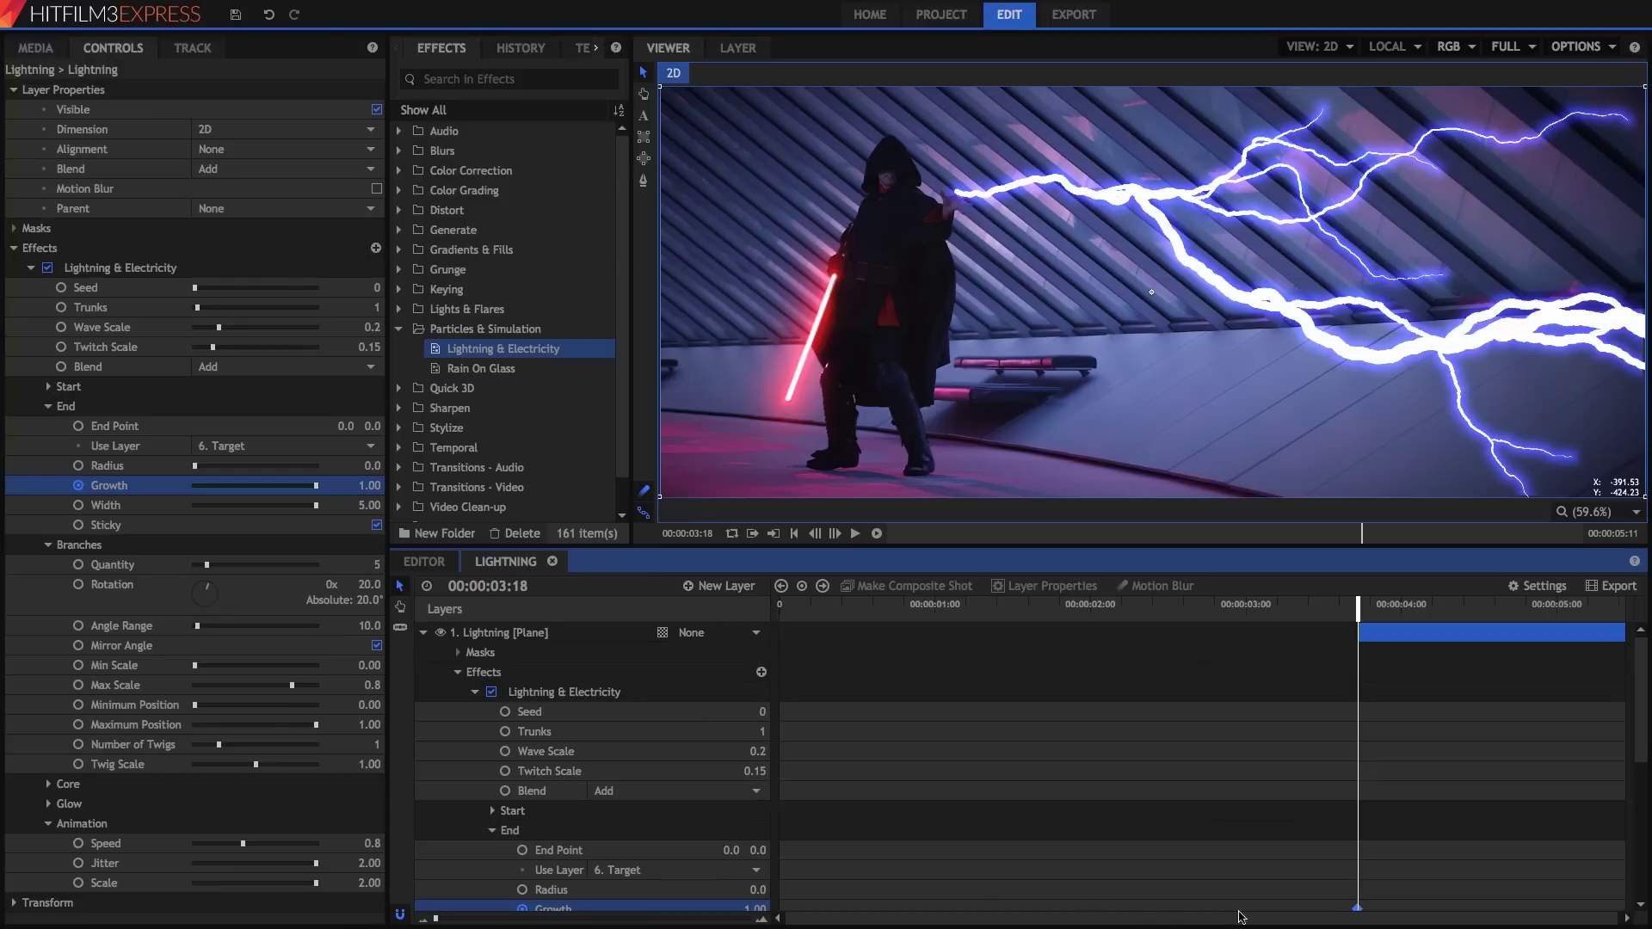
scroll(1376, 907, down, 1)
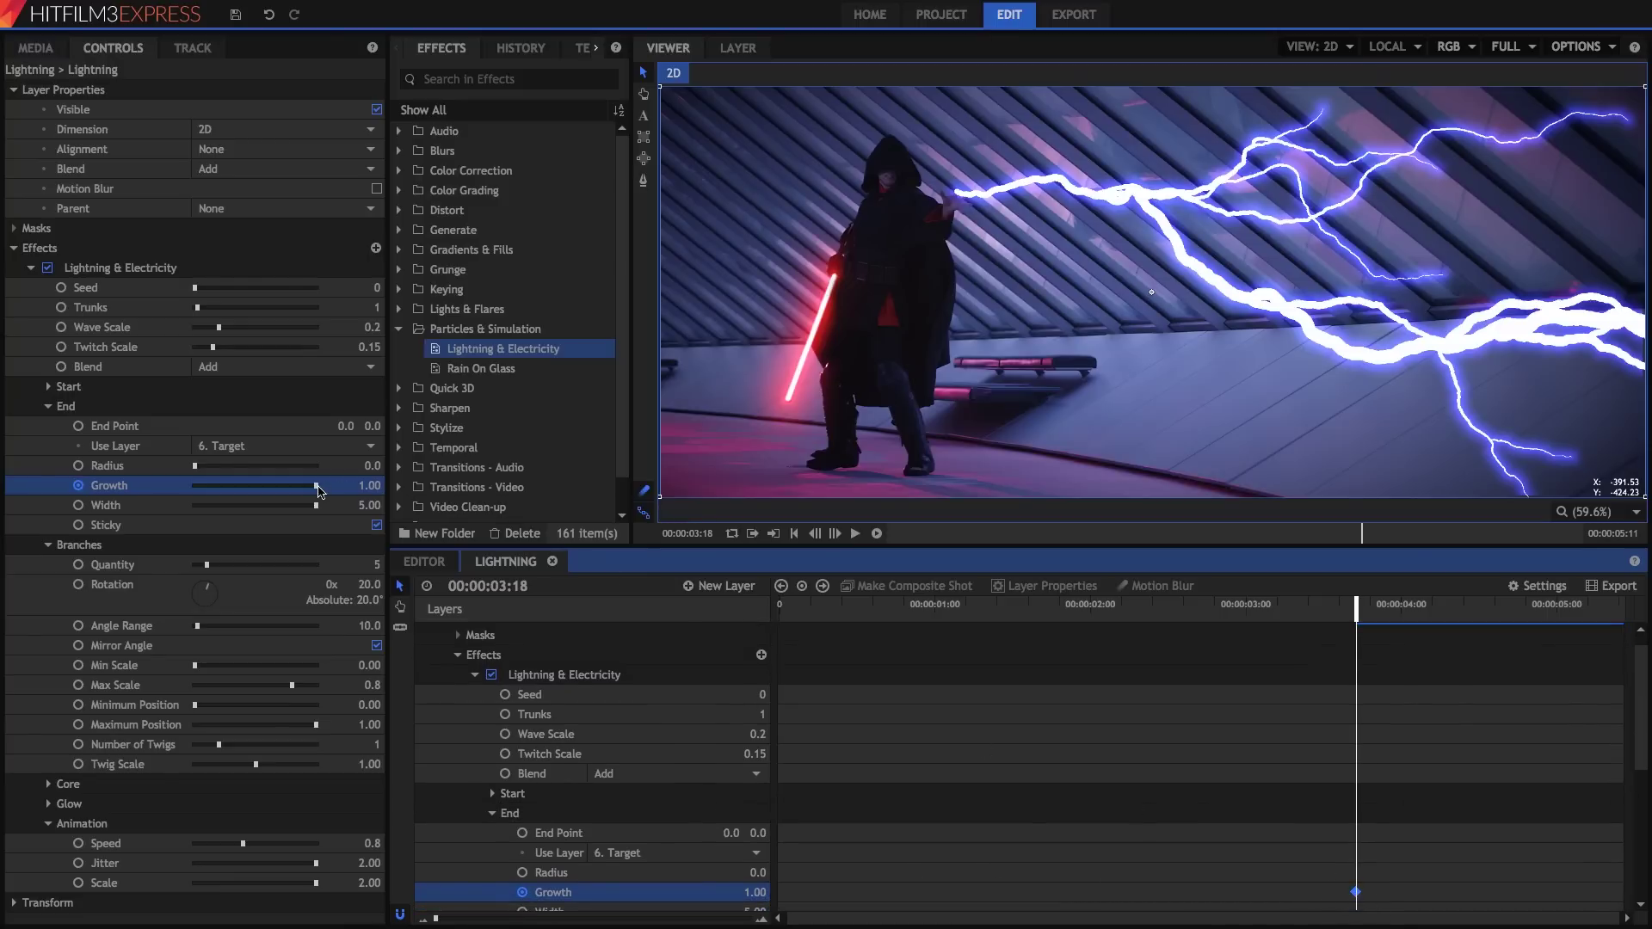
drag(318, 489, 195, 490)
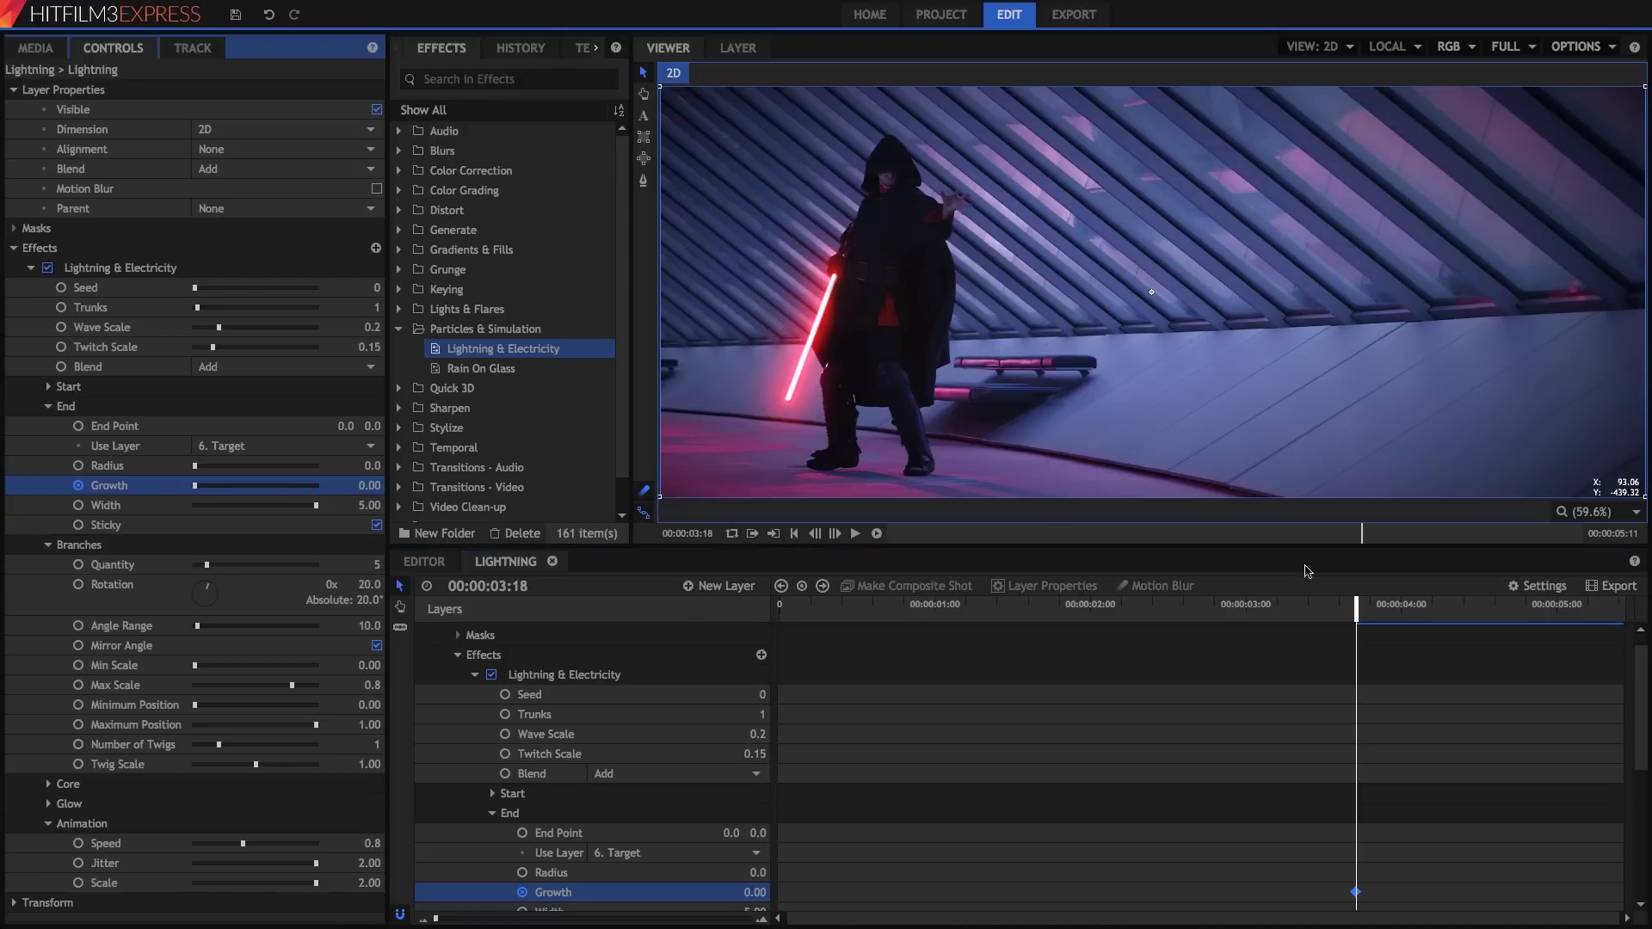
- Add a second End Growth keyframe with value 1.00 at 00:00:03:23 and scrub over it
drag(1353, 606, 1386, 607)
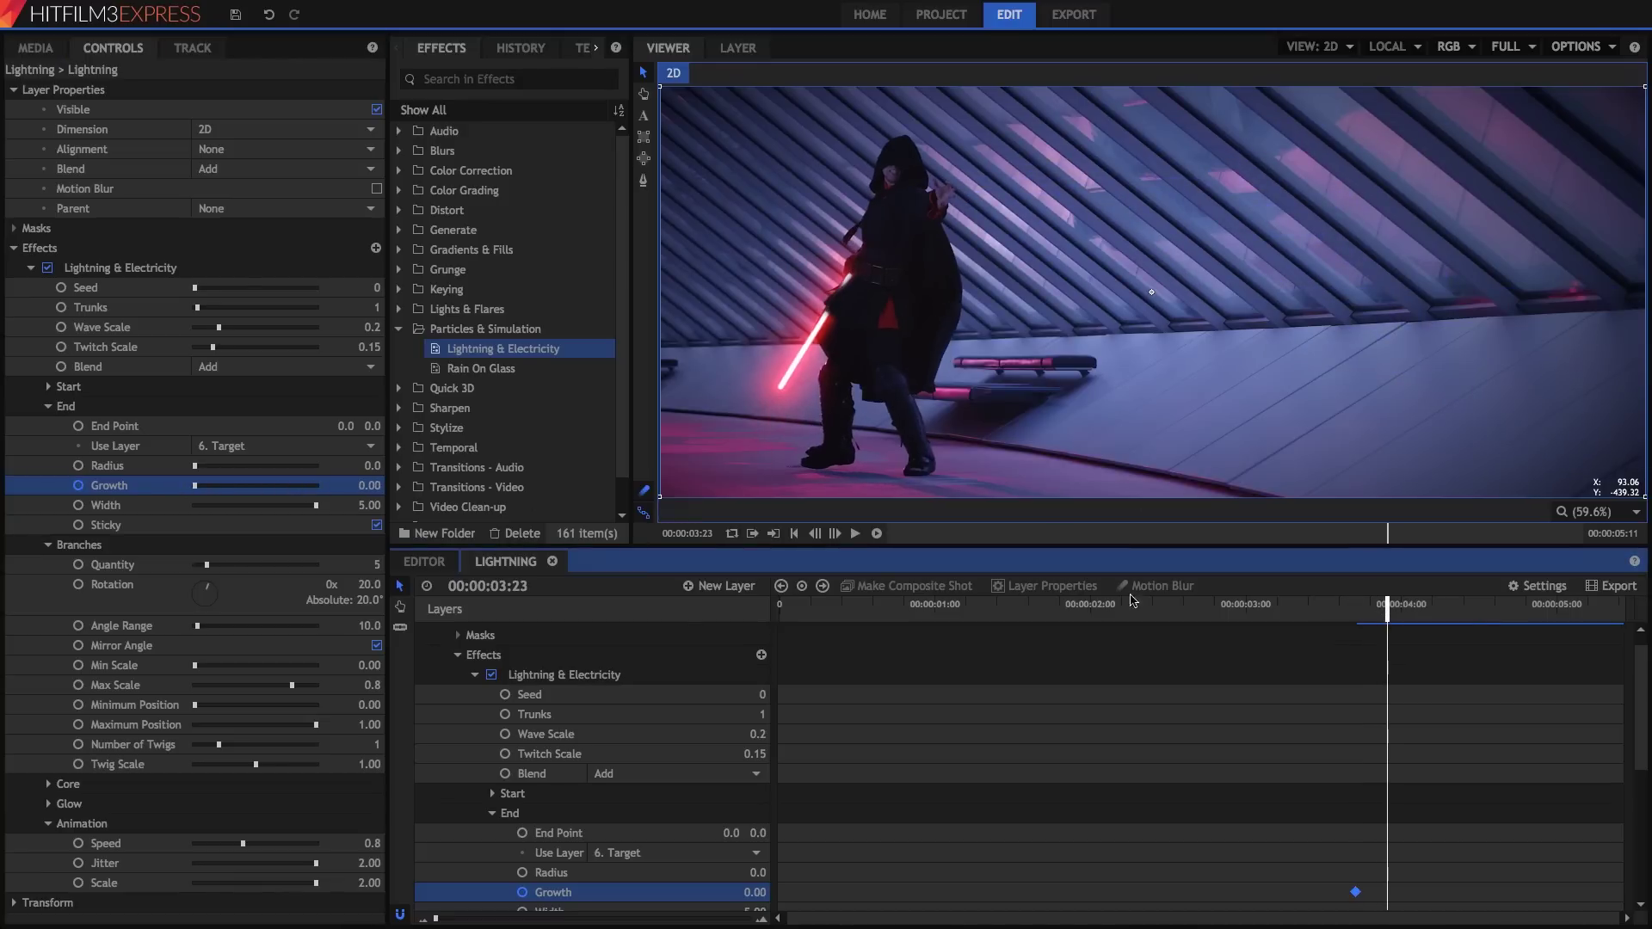
drag(196, 487, 364, 492)
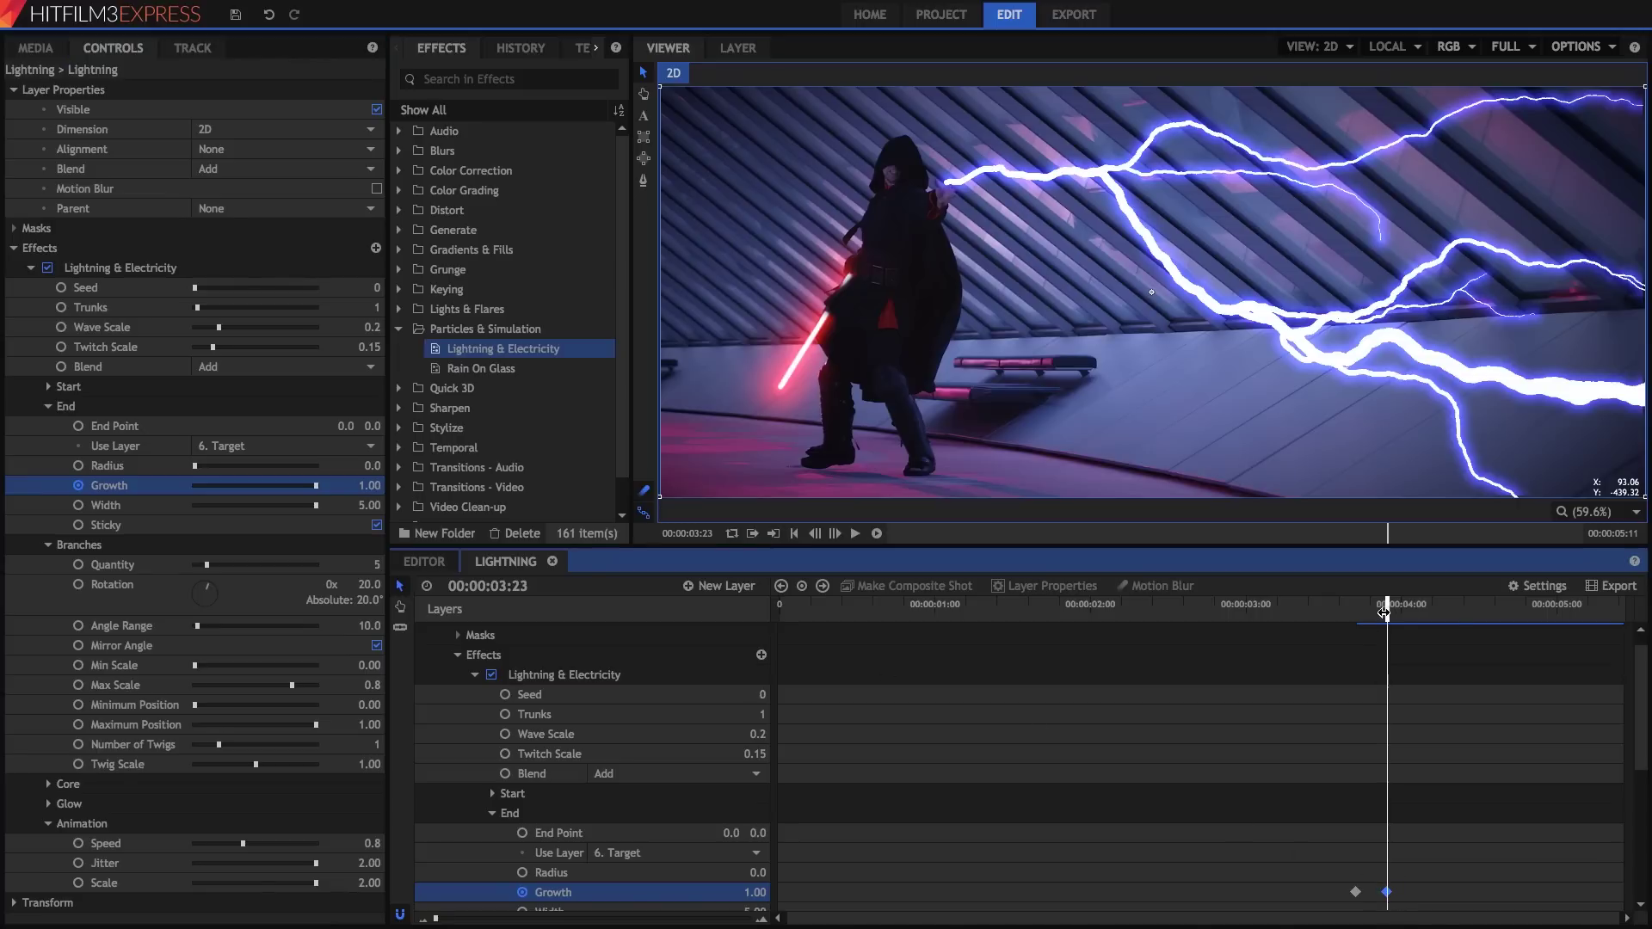
mouse_move(1383, 611)
mouse_down()
mouse_move(1366, 613)
mouse_move(1382, 614)
mouse_up()
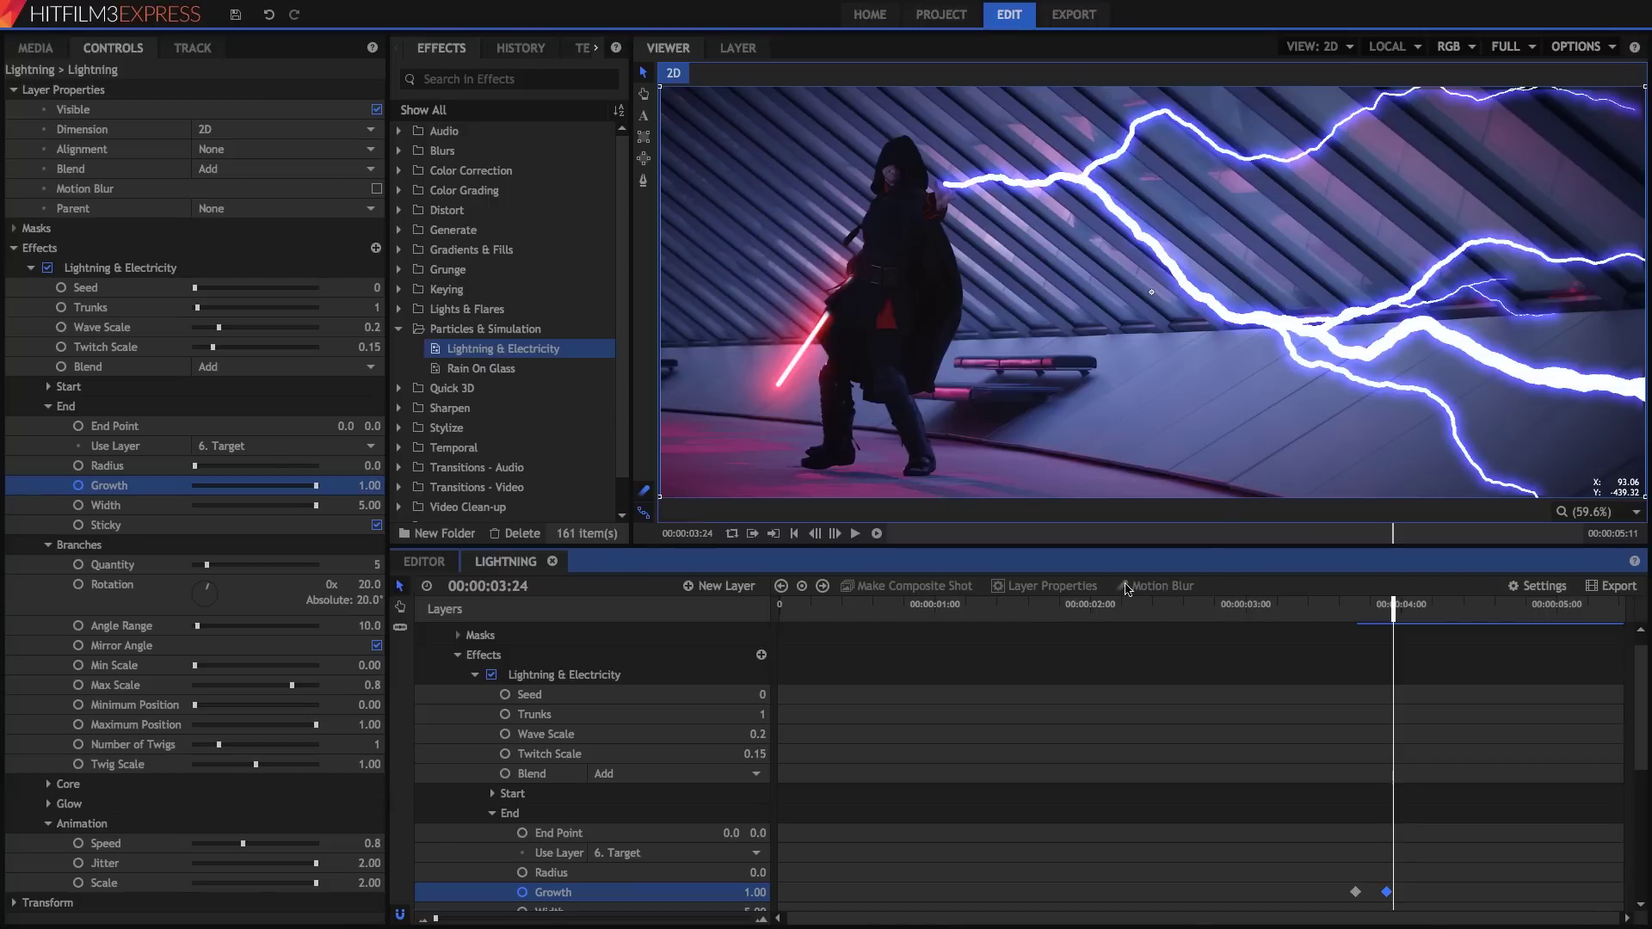
click(48, 386)
click(112, 467)
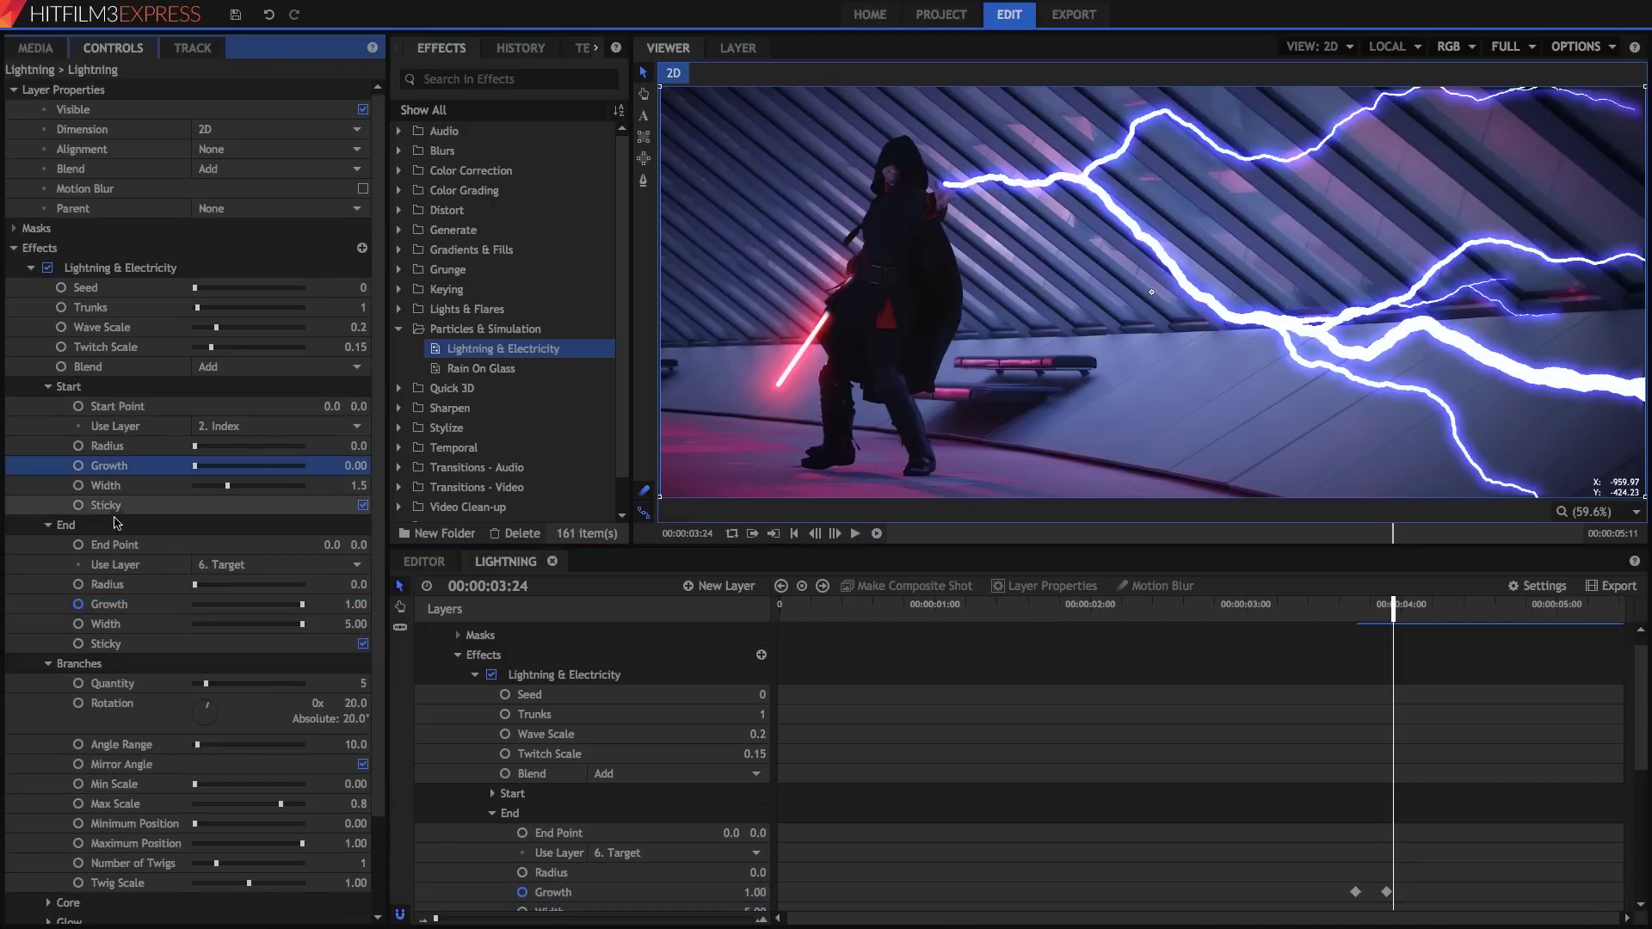
click(115, 610)
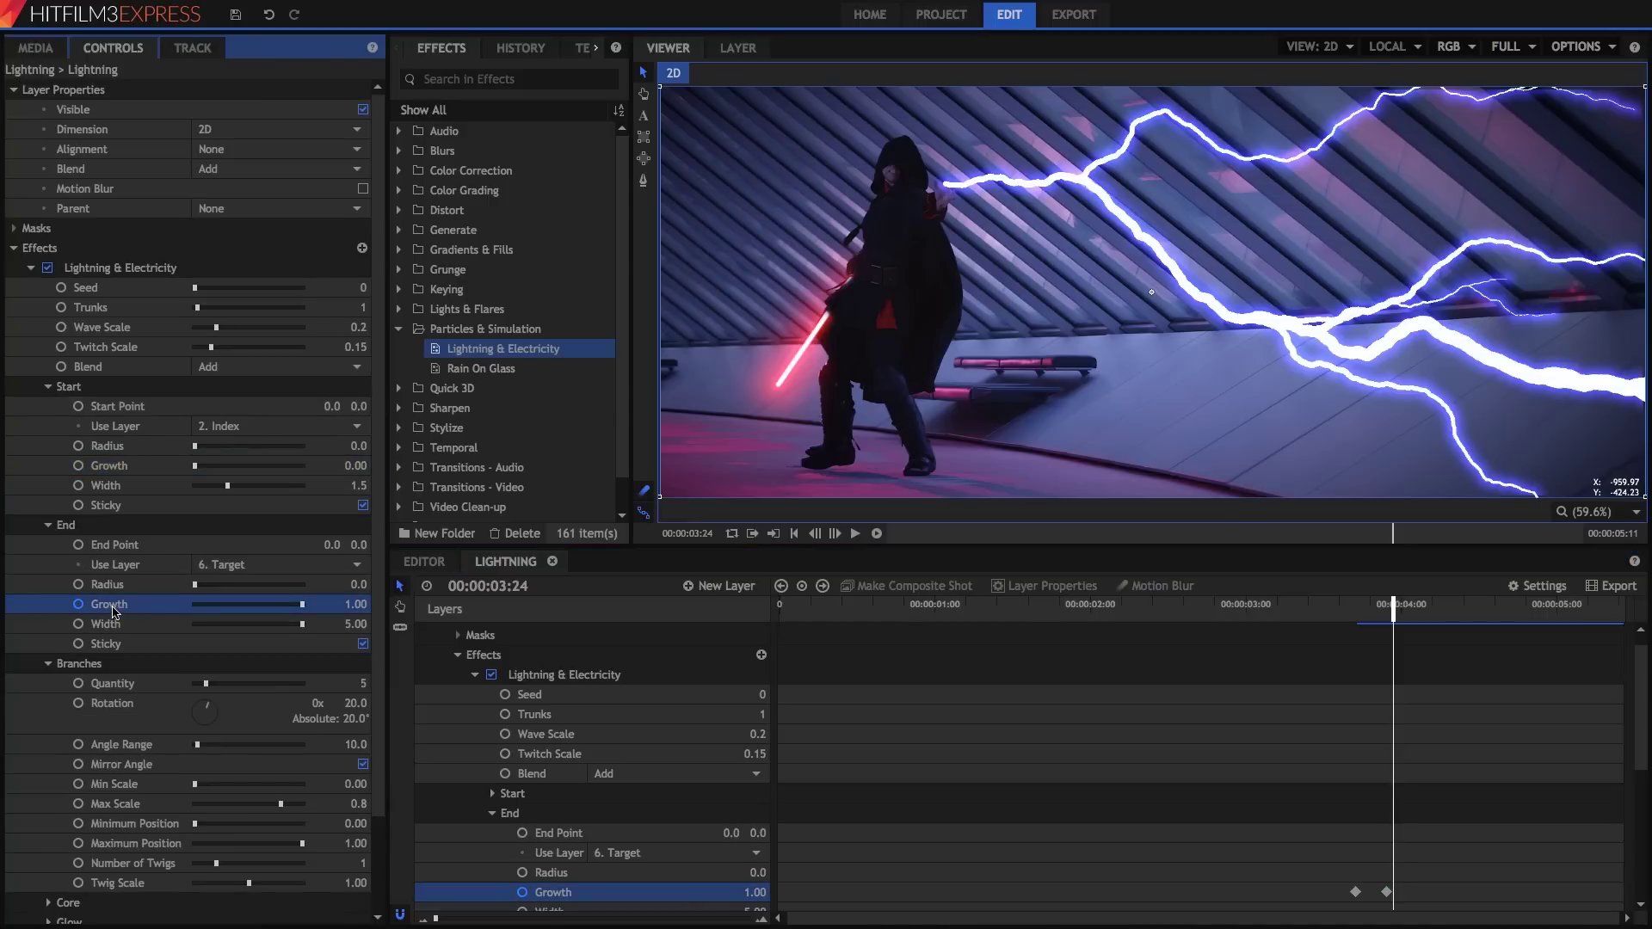
click(48, 386)
key(Left)
- Change the lightning's Core color to pale blue (209, 229, 255) and set its Feather to 1.00
click(48, 406)
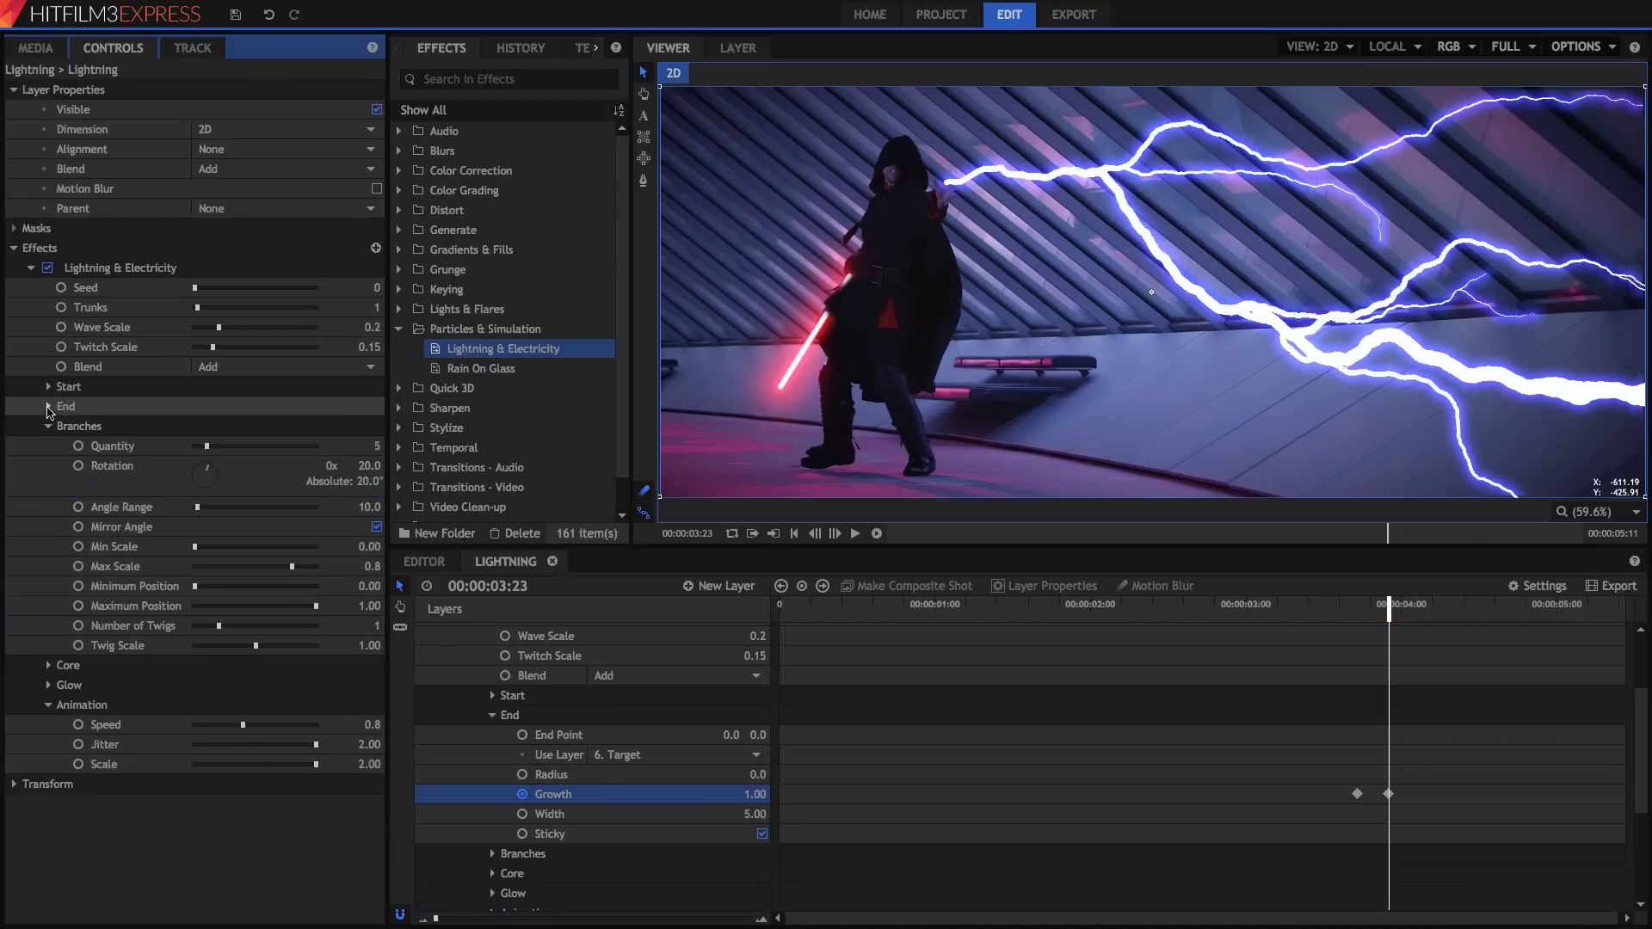
click(48, 426)
click(48, 446)
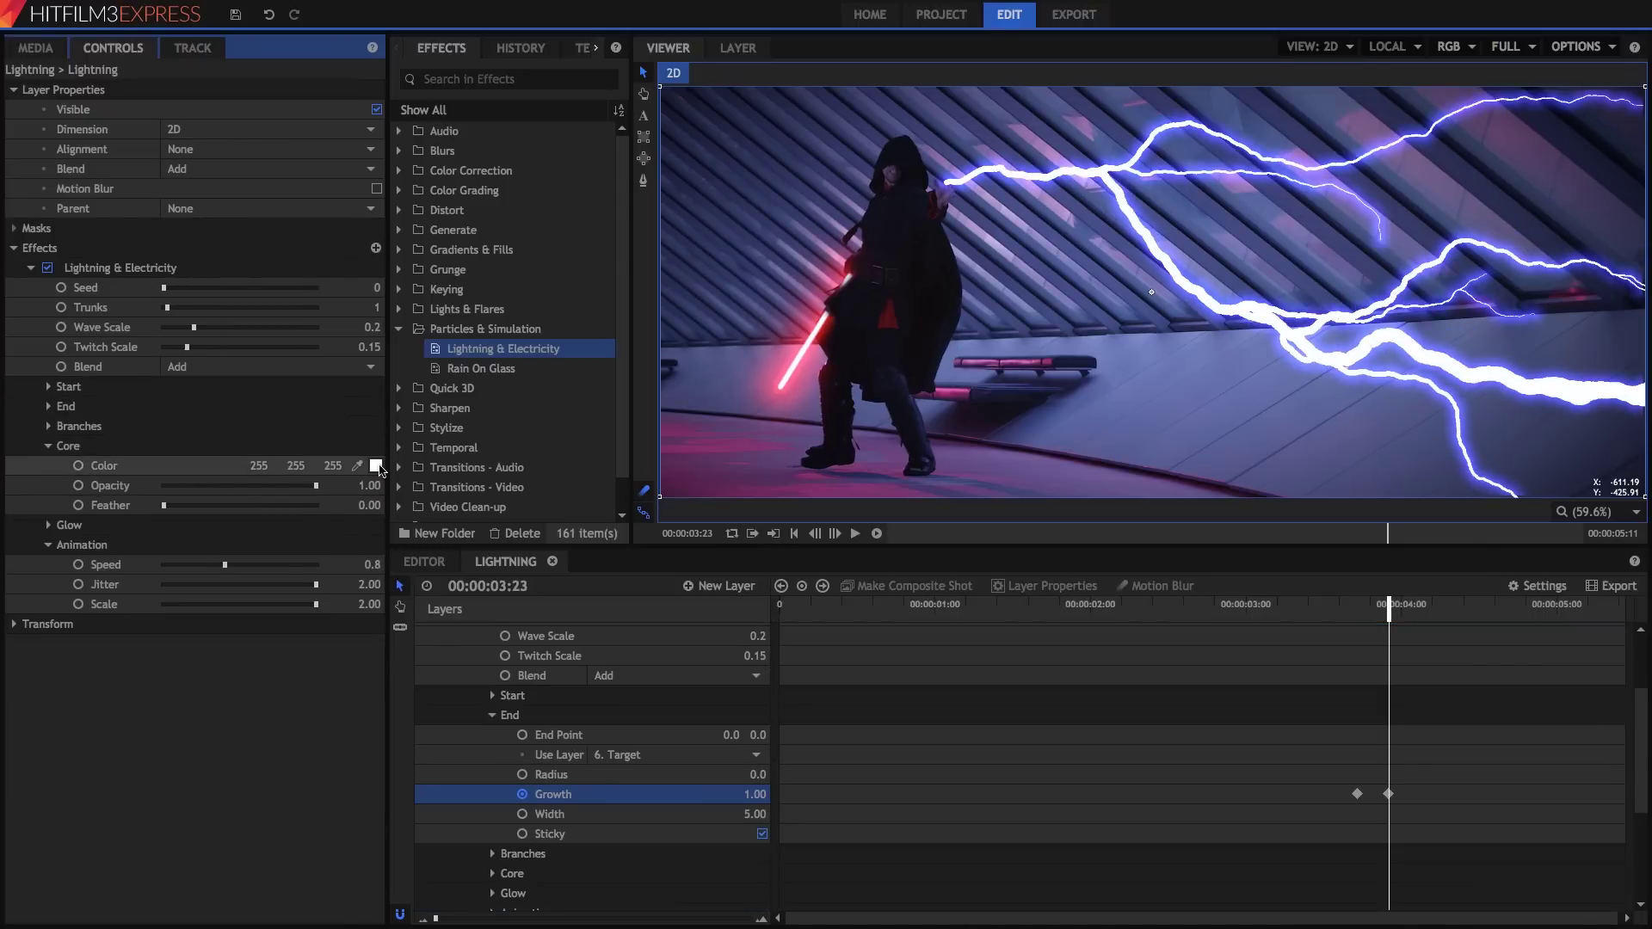
click(376, 467)
click(435, 517)
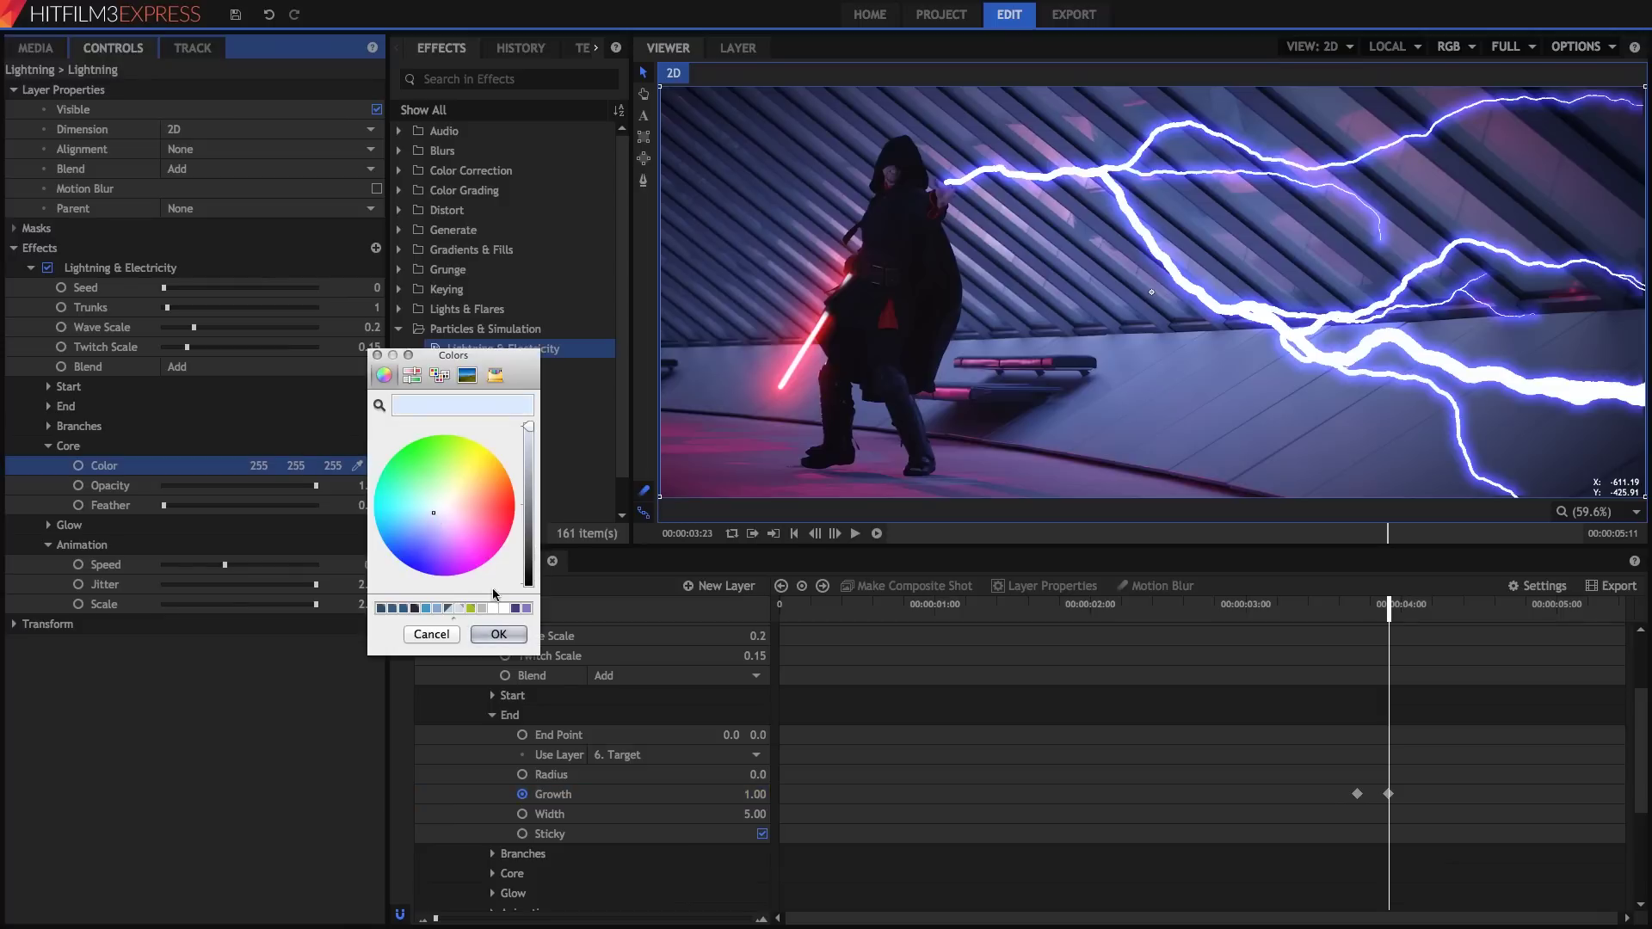
click(499, 635)
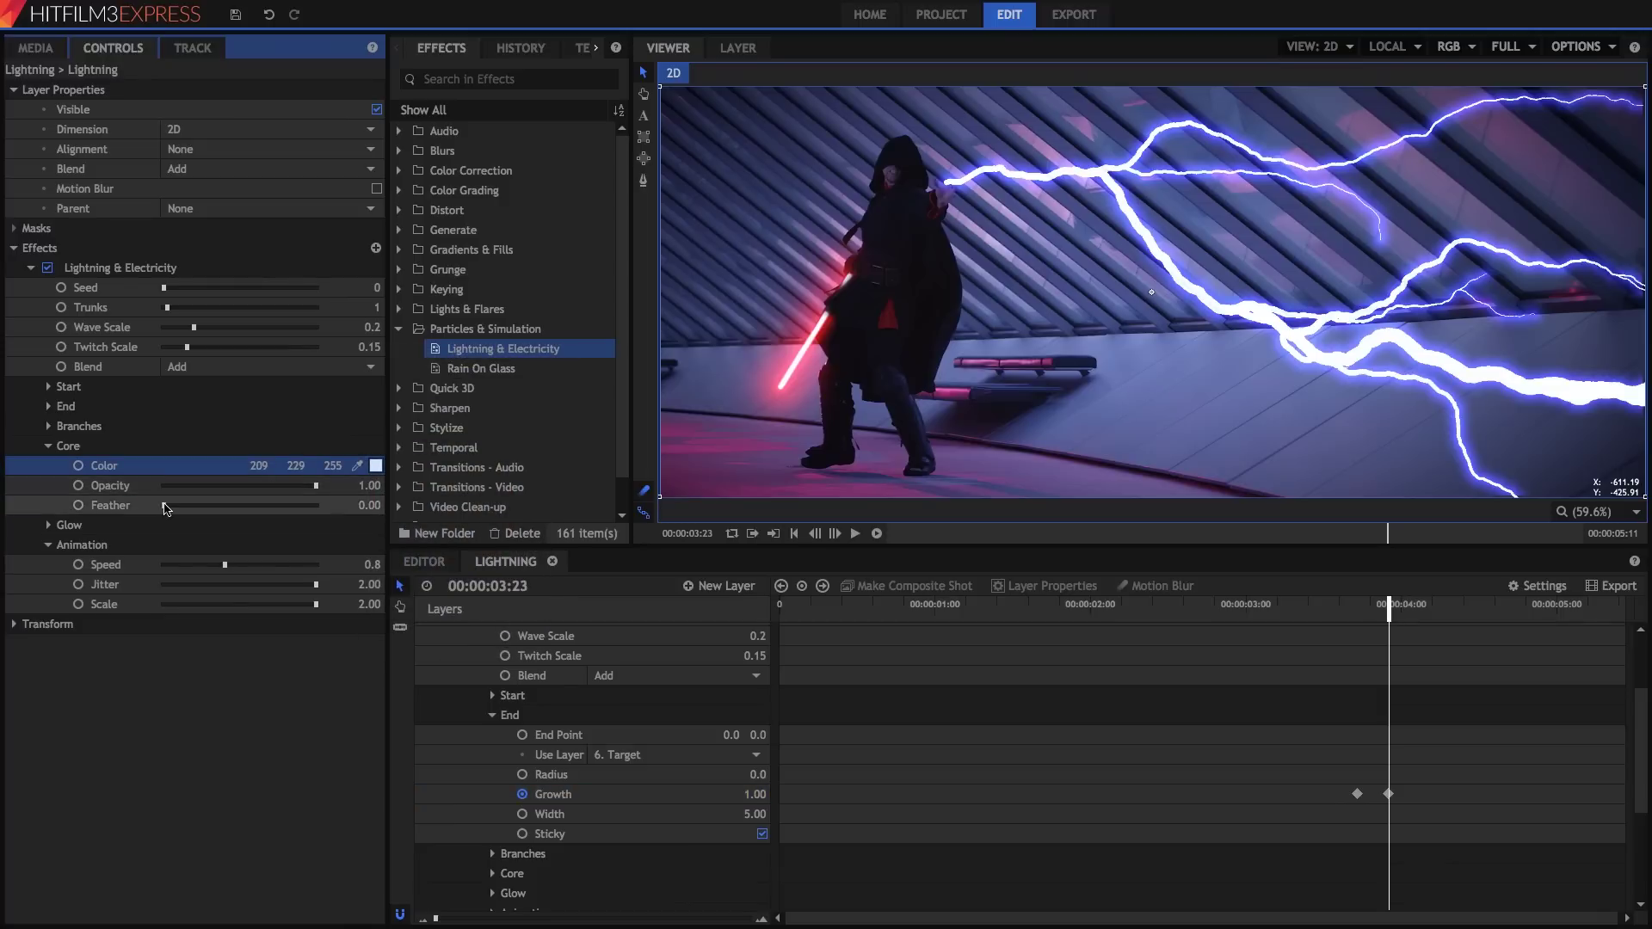
drag(165, 506, 530, 511)
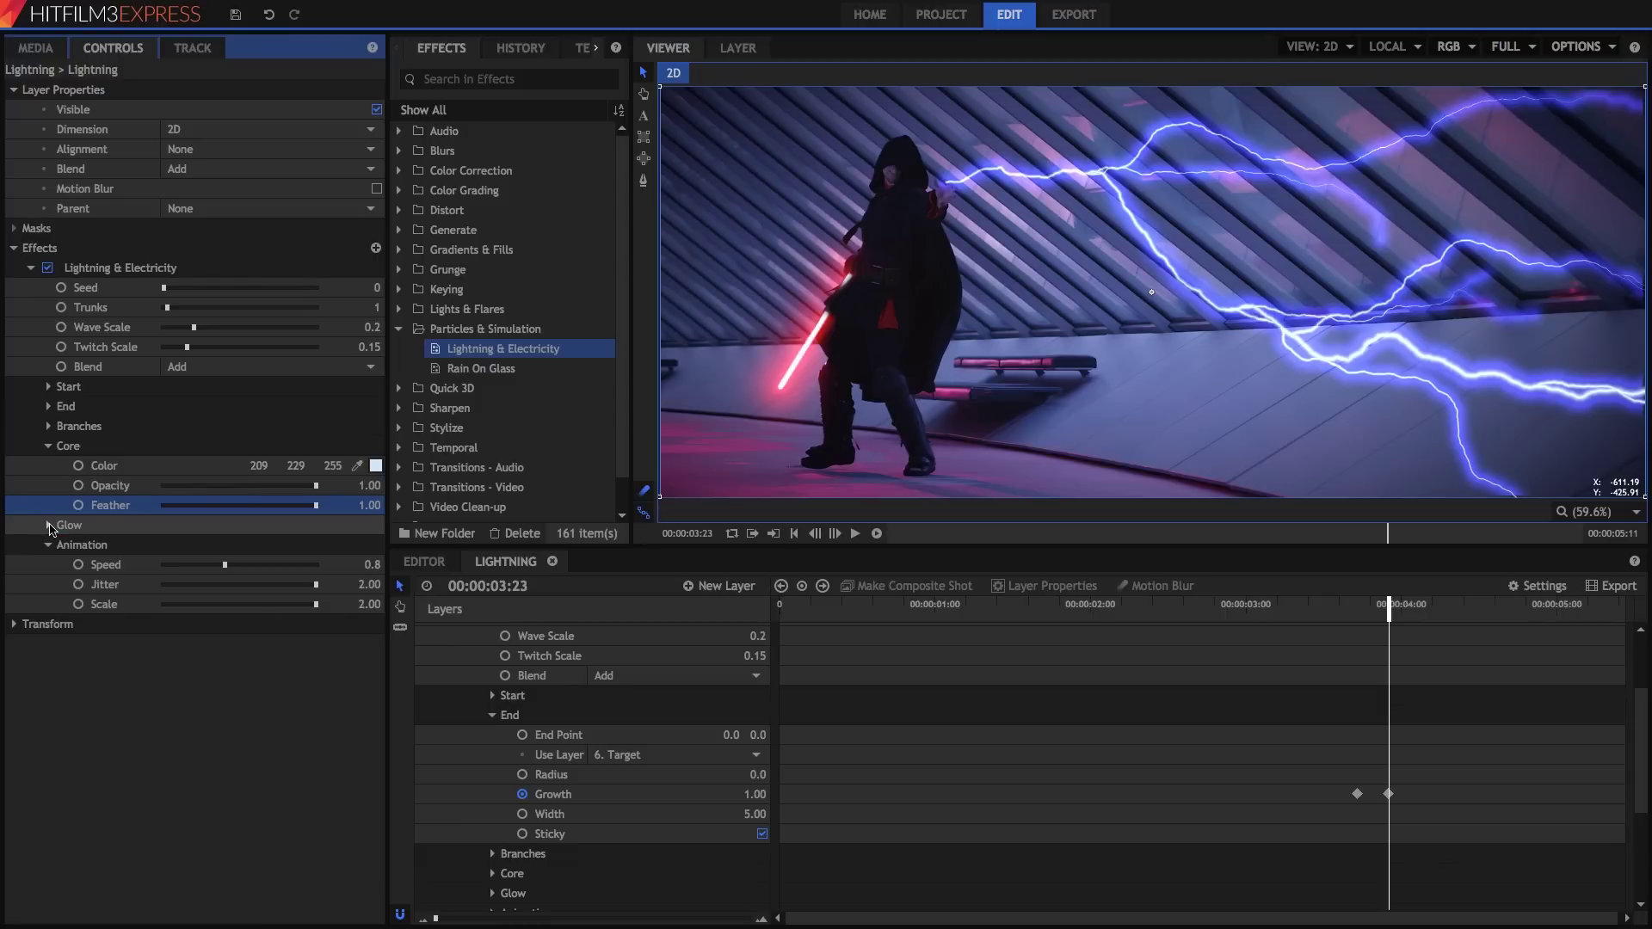
- Change the lightning's Glow color to saturated blue (0, 45, 255)
click(50, 525)
click(377, 545)
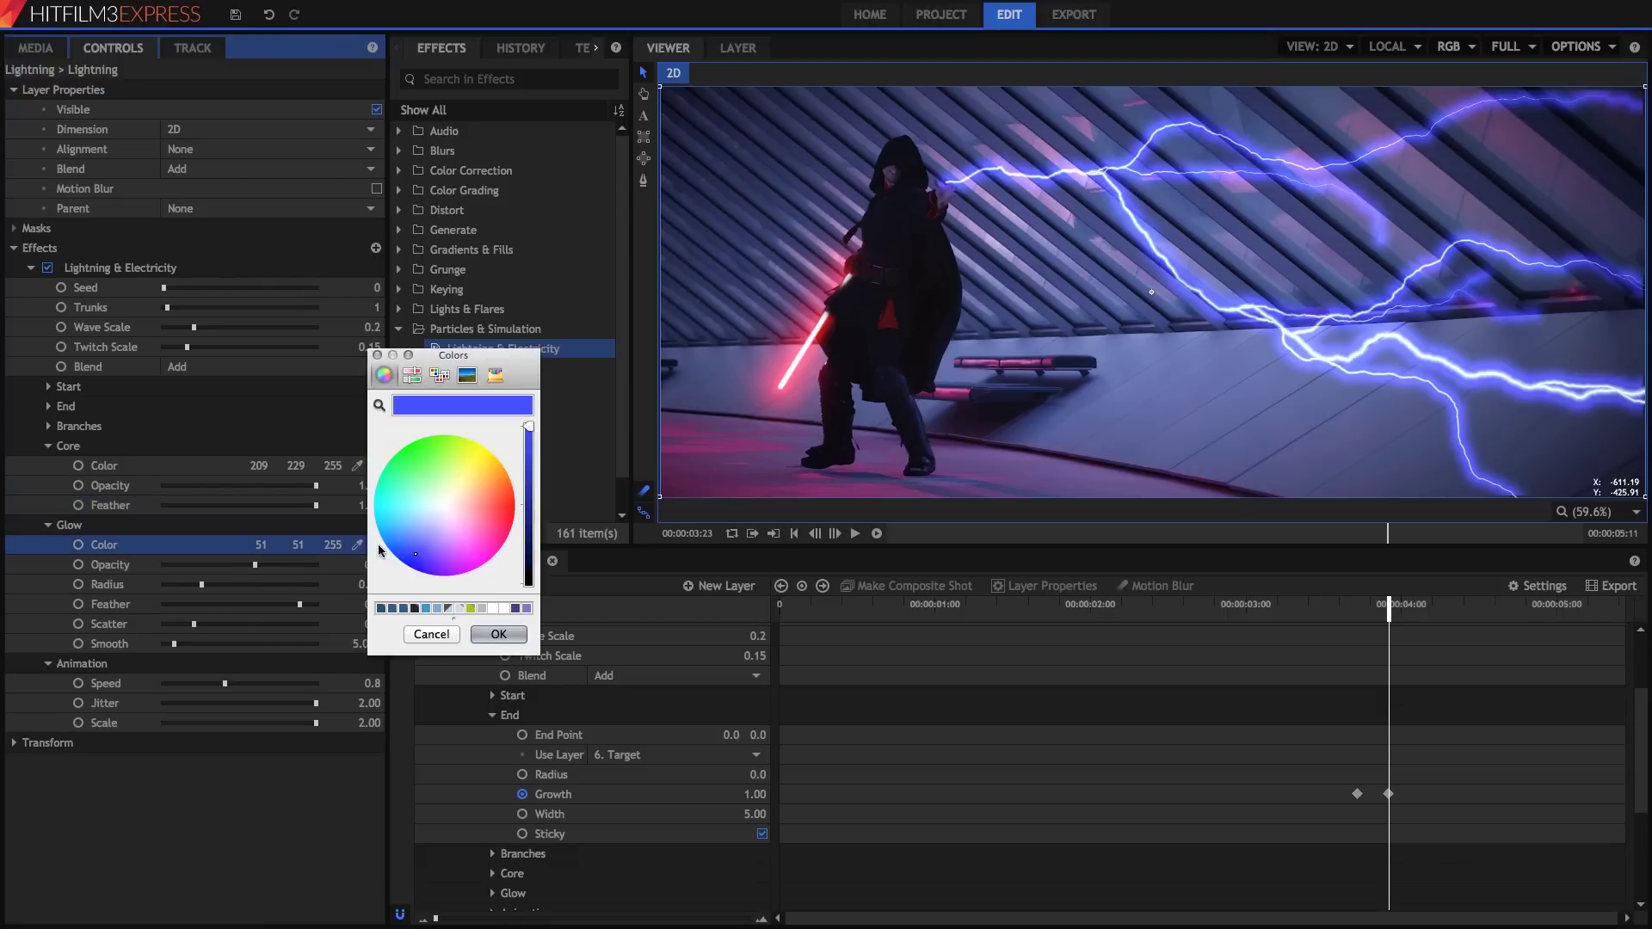
mouse_move(405, 552)
mouse_down()
mouse_move(416, 561)
mouse_move(396, 557)
mouse_up()
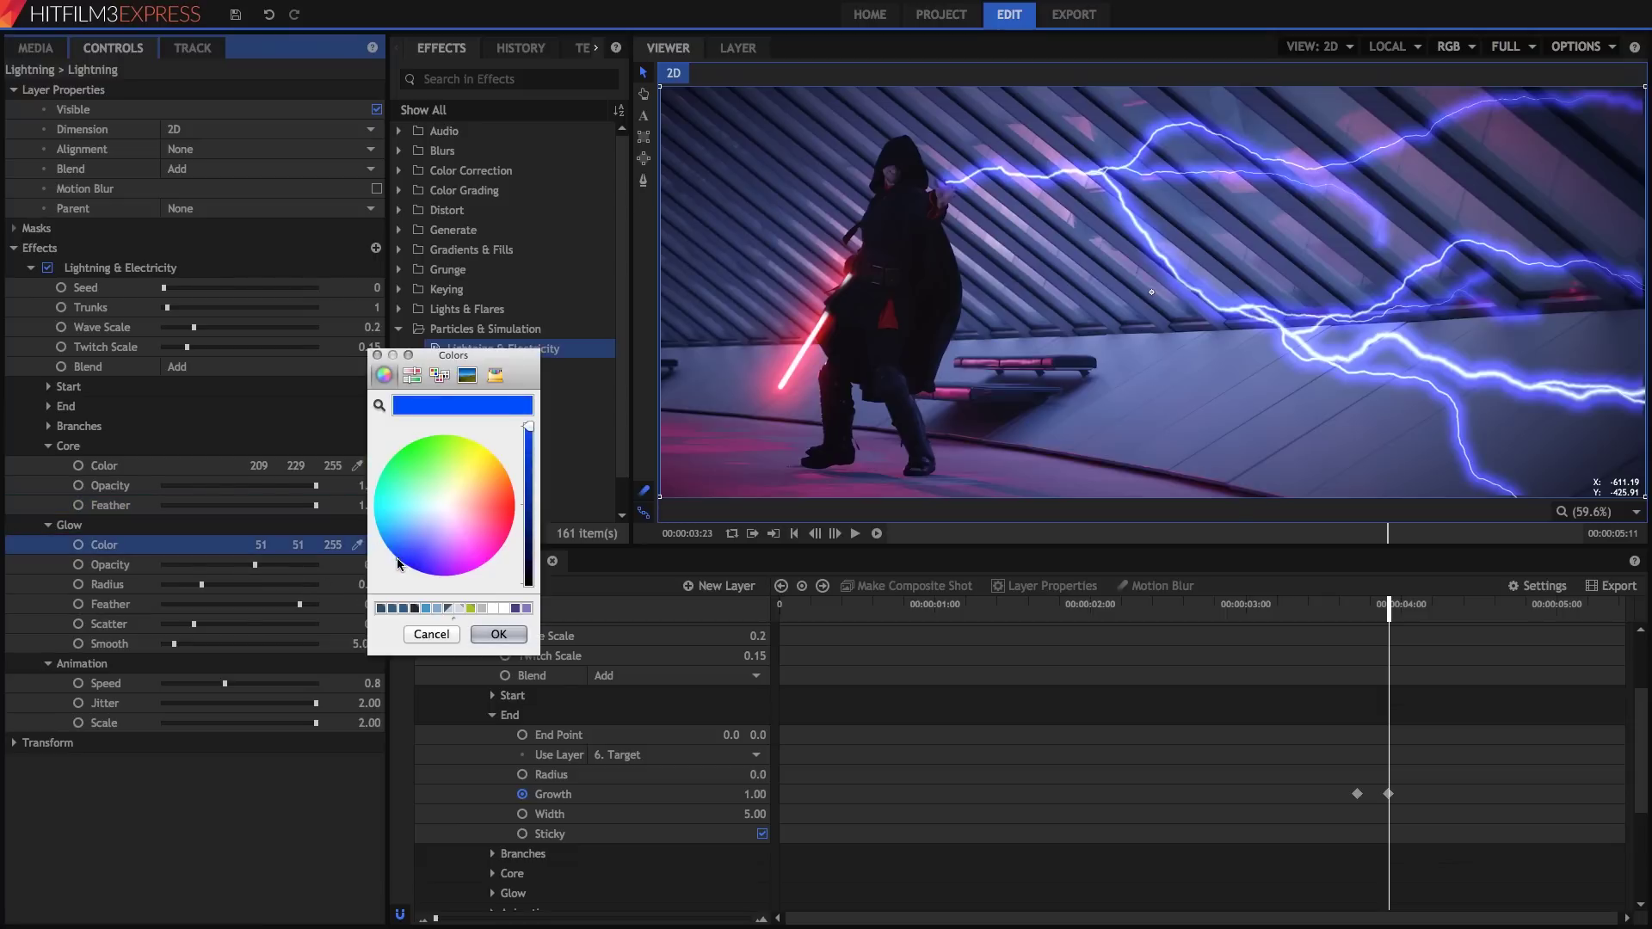
click(498, 635)
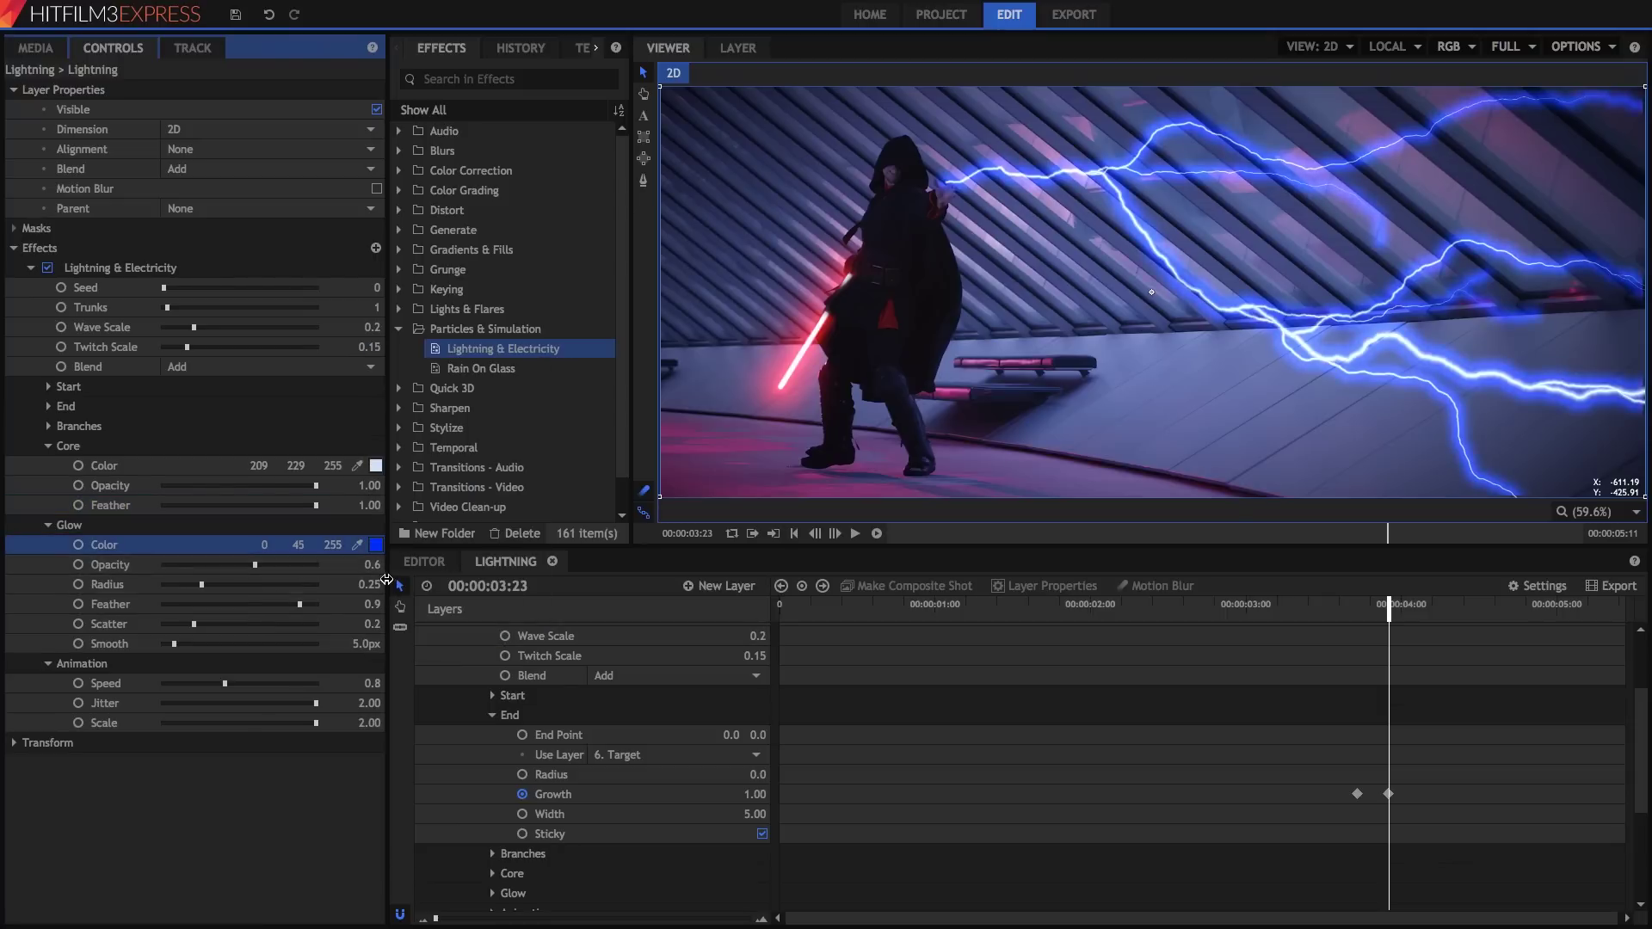
- Set the lightning Glow's Radius to 0.88 and its Feather to 1.00
click(370, 585)
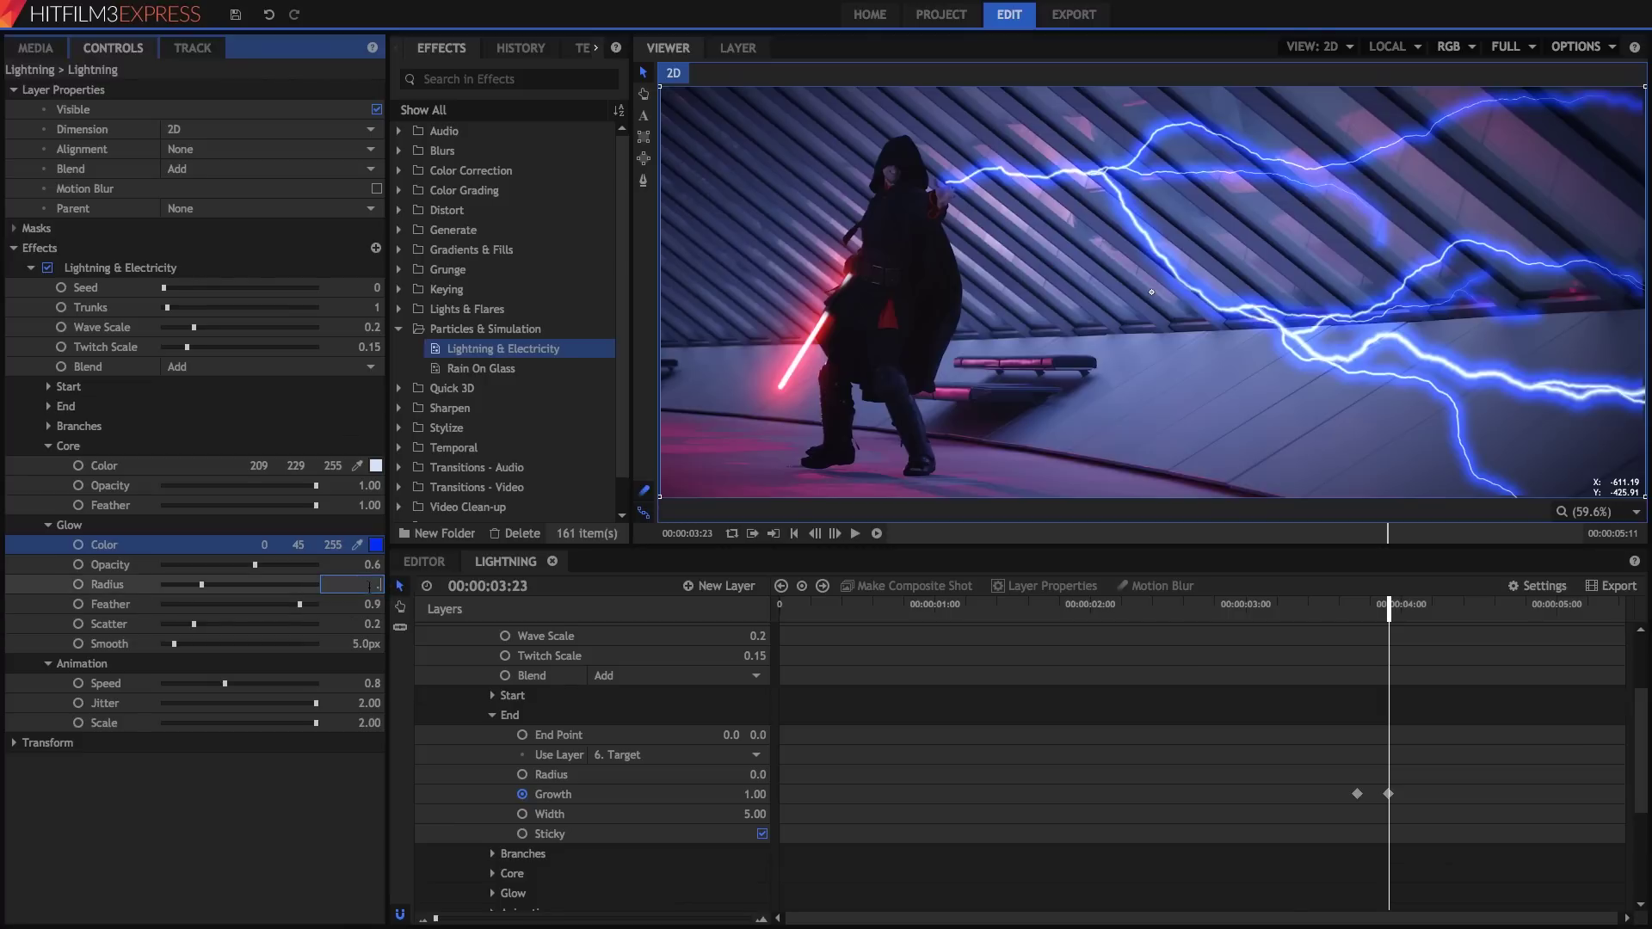
text(.88)
key(Return)
drag(364, 605, 352, 607)
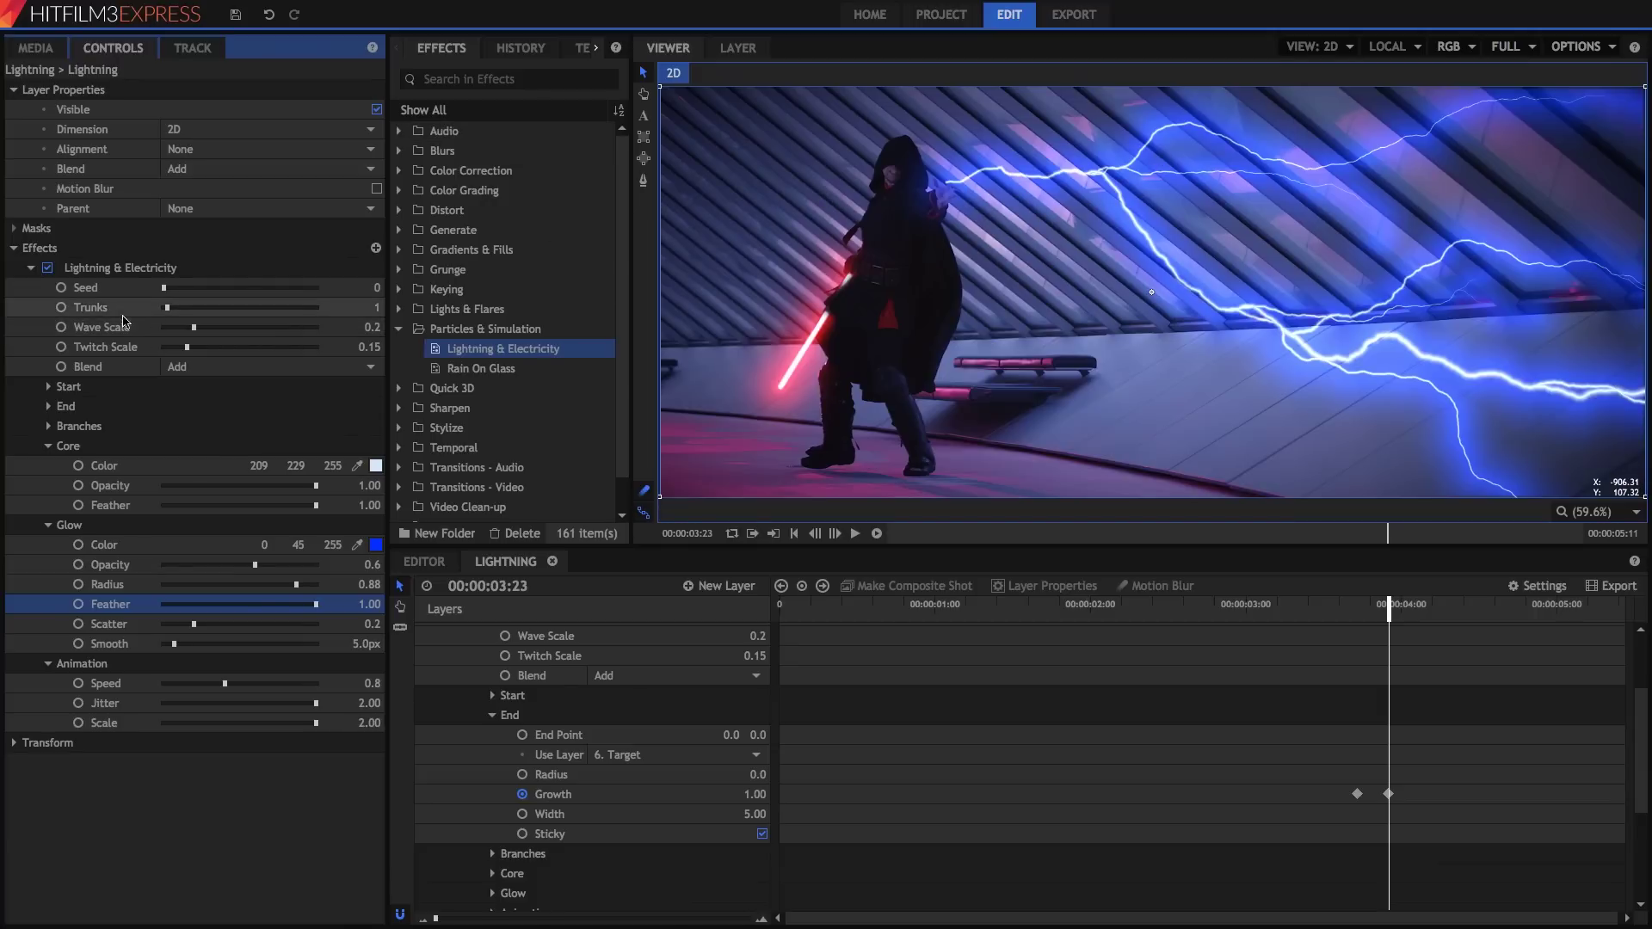
- Keyframe the lightning's Trunks at 1 on the Lightning plane's first frame, 00:00:03:18
click(102, 311)
click(60, 446)
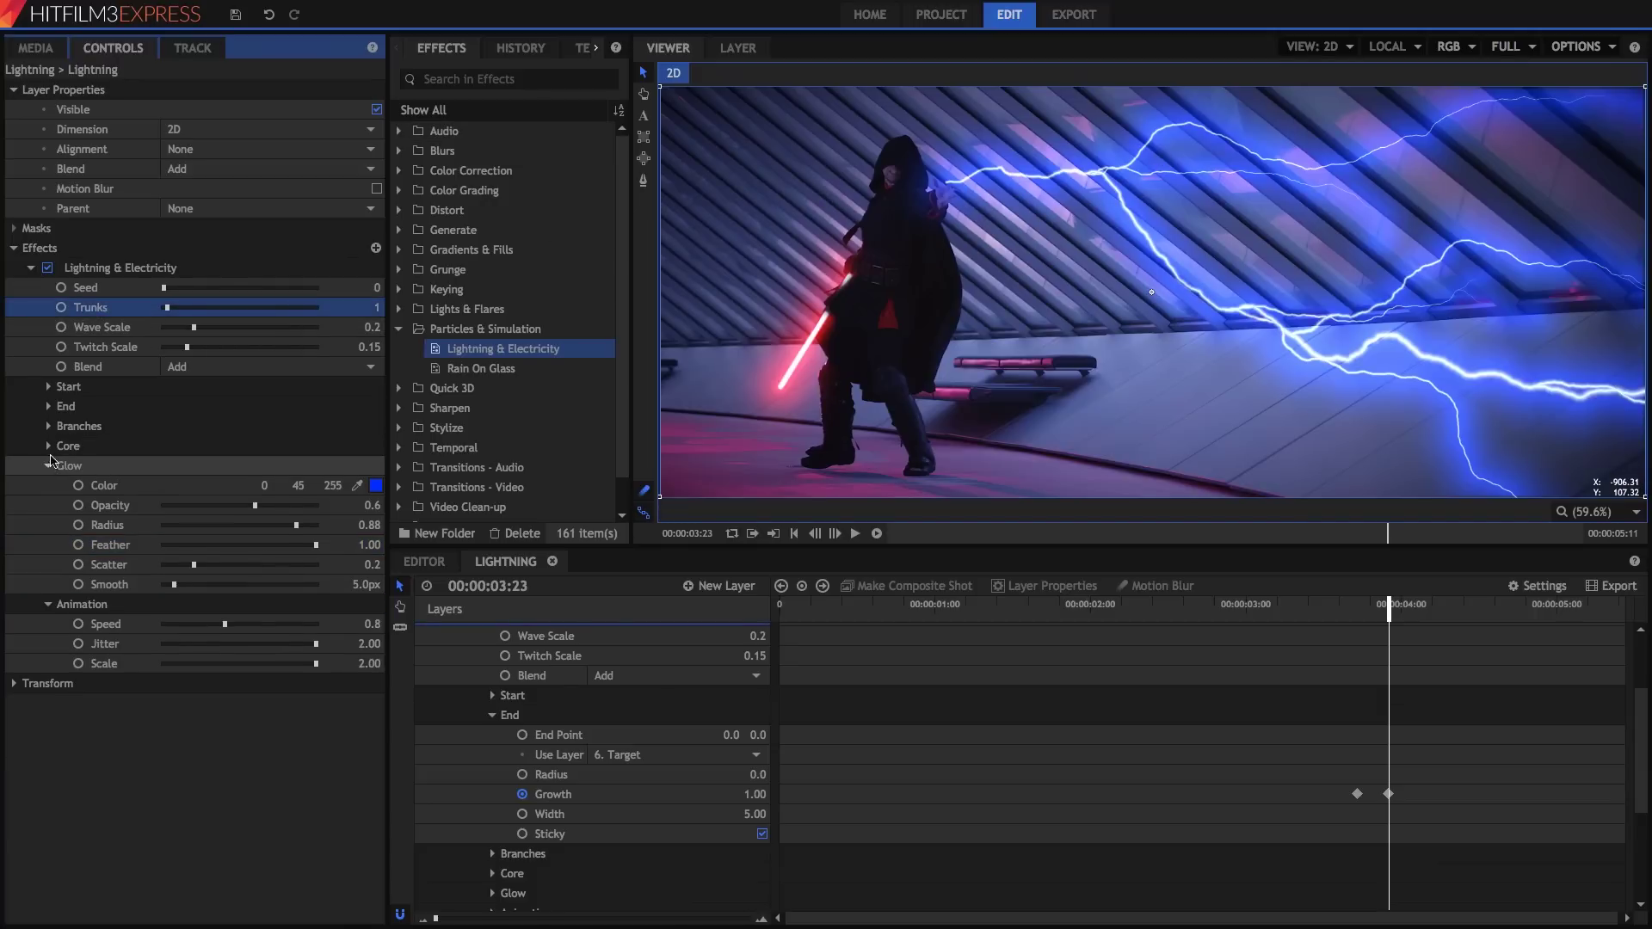
click(64, 465)
scroll(1377, 655, up, 2)
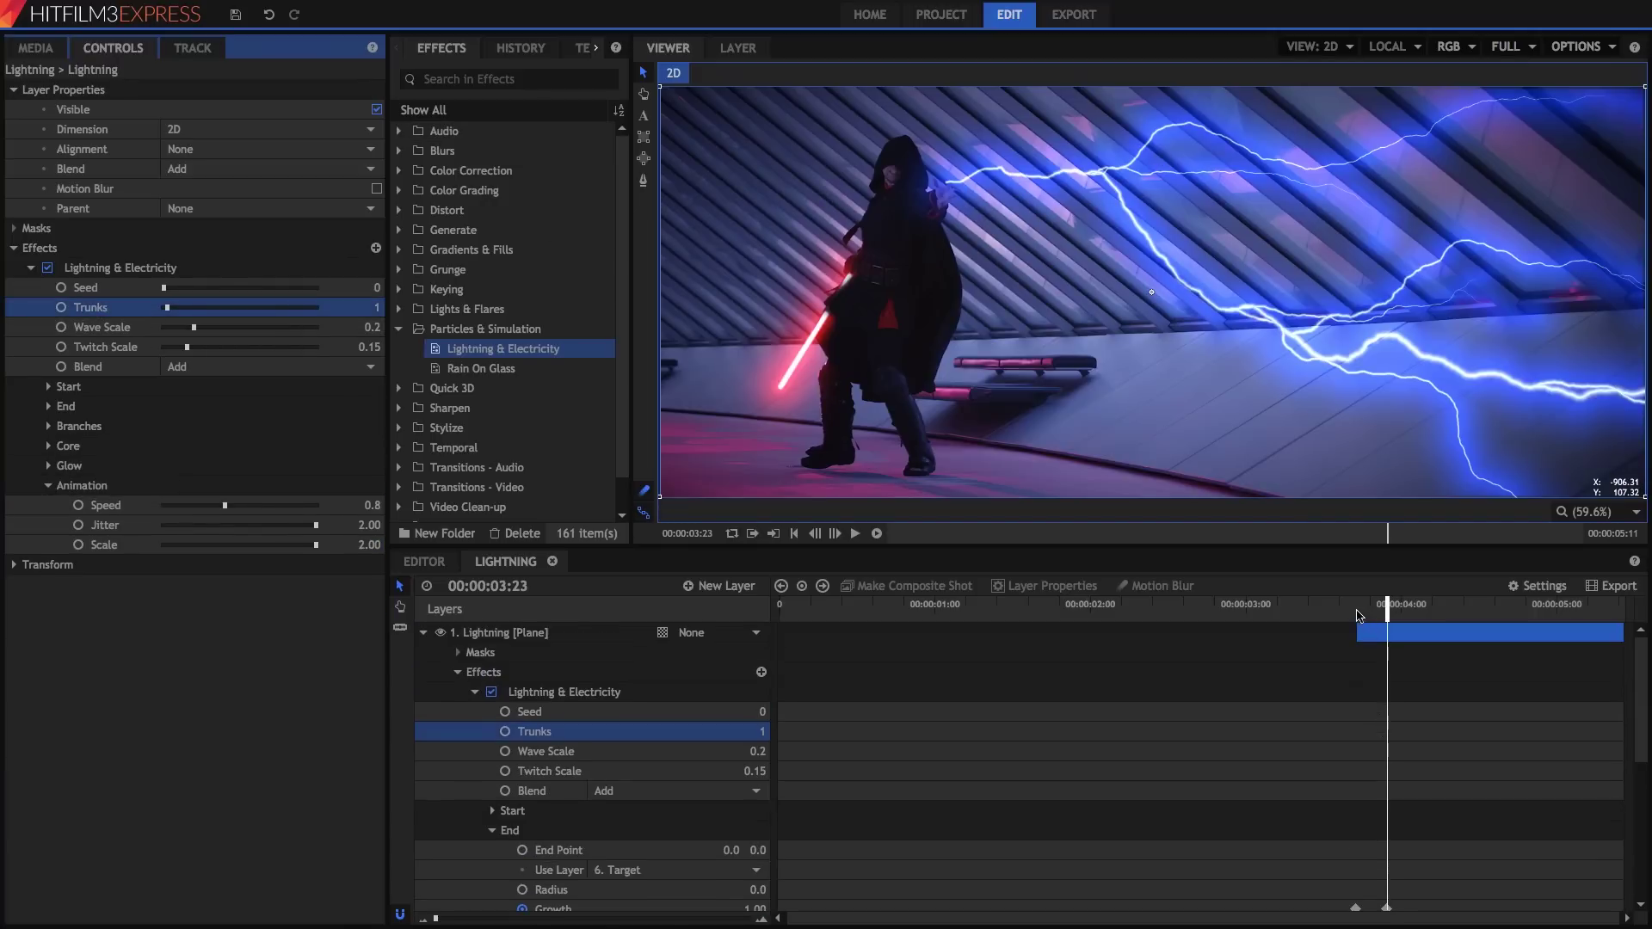
click(1357, 611)
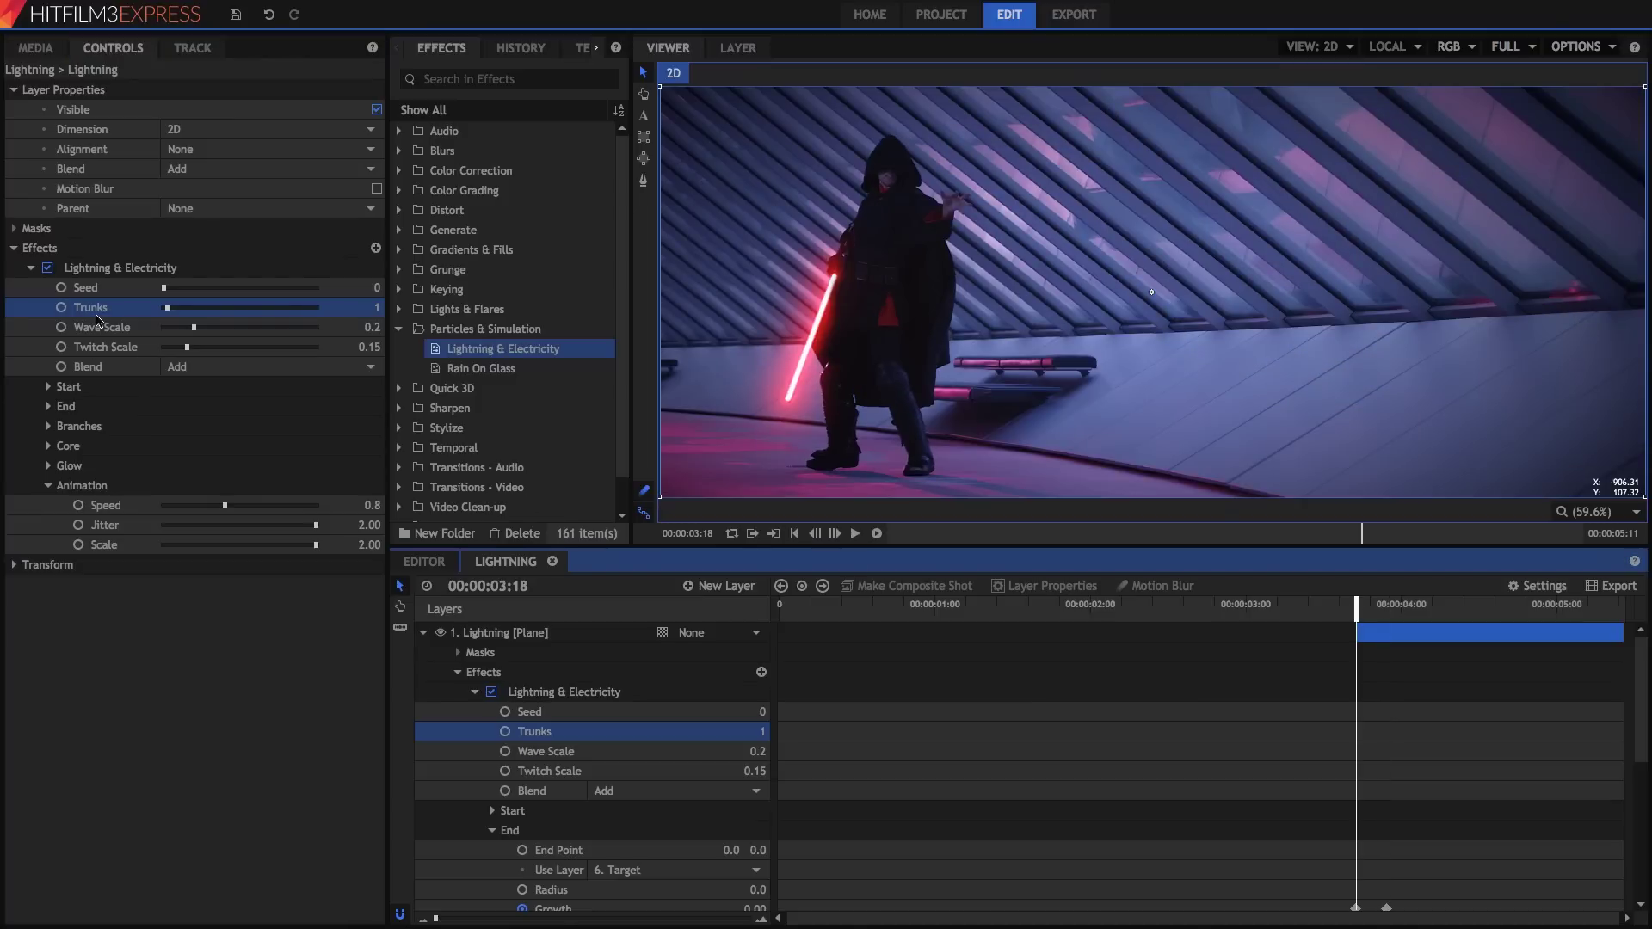
click(60, 307)
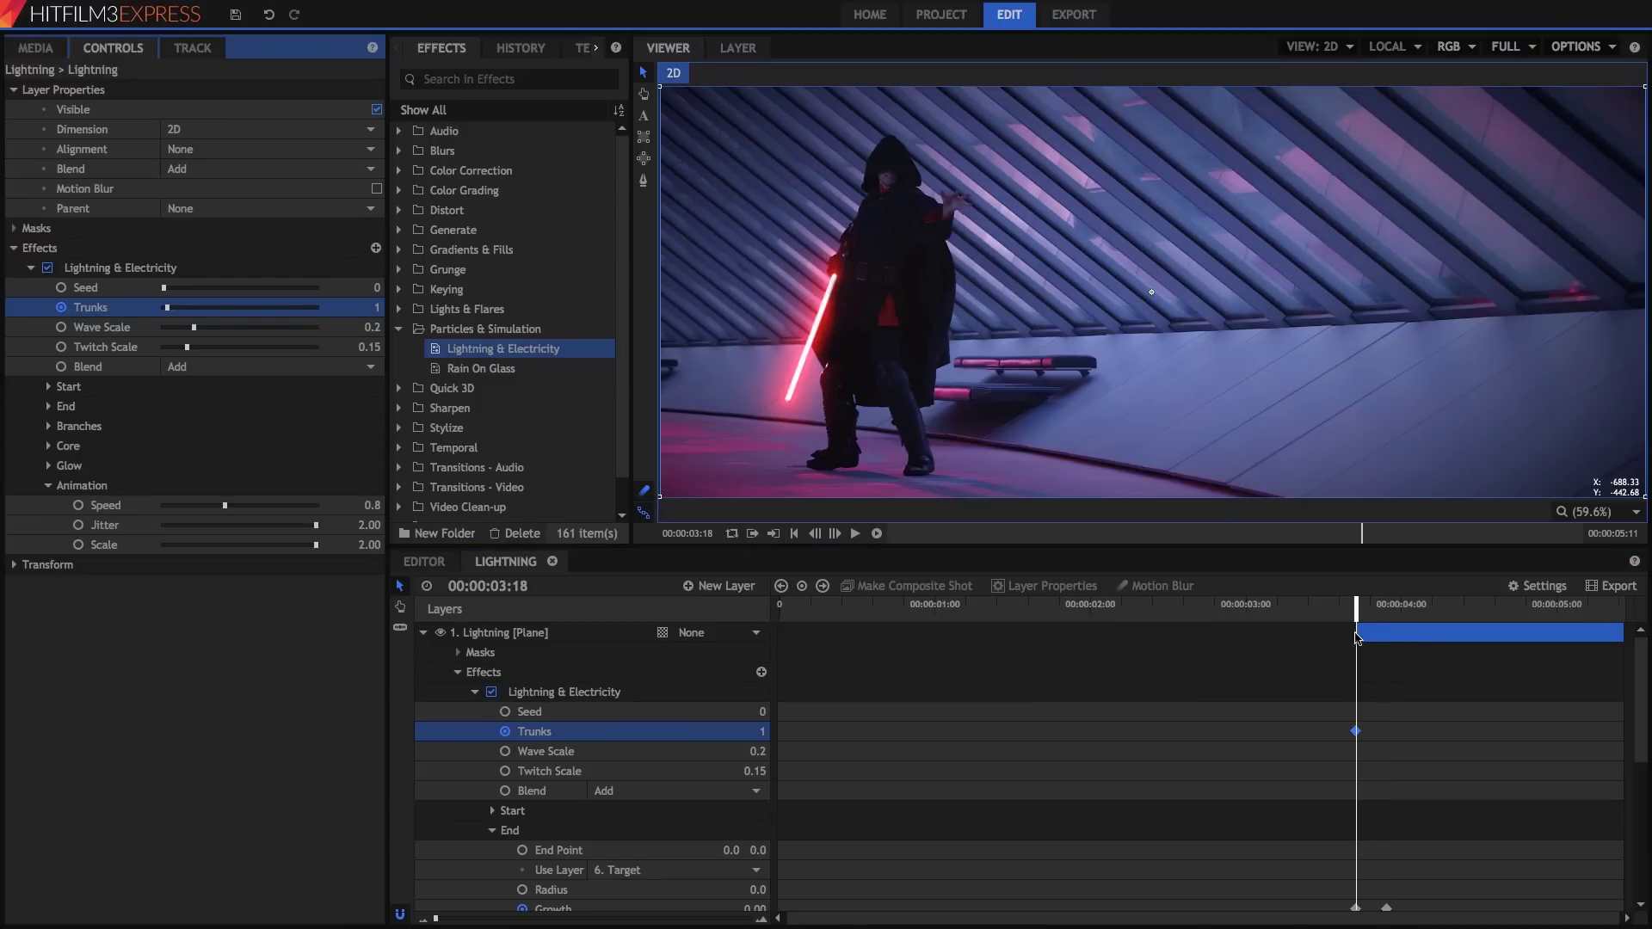
- Add Trunks keyframes of 0 at 00:00:04:01 and 1 at 00:00:04:05
click(1407, 613)
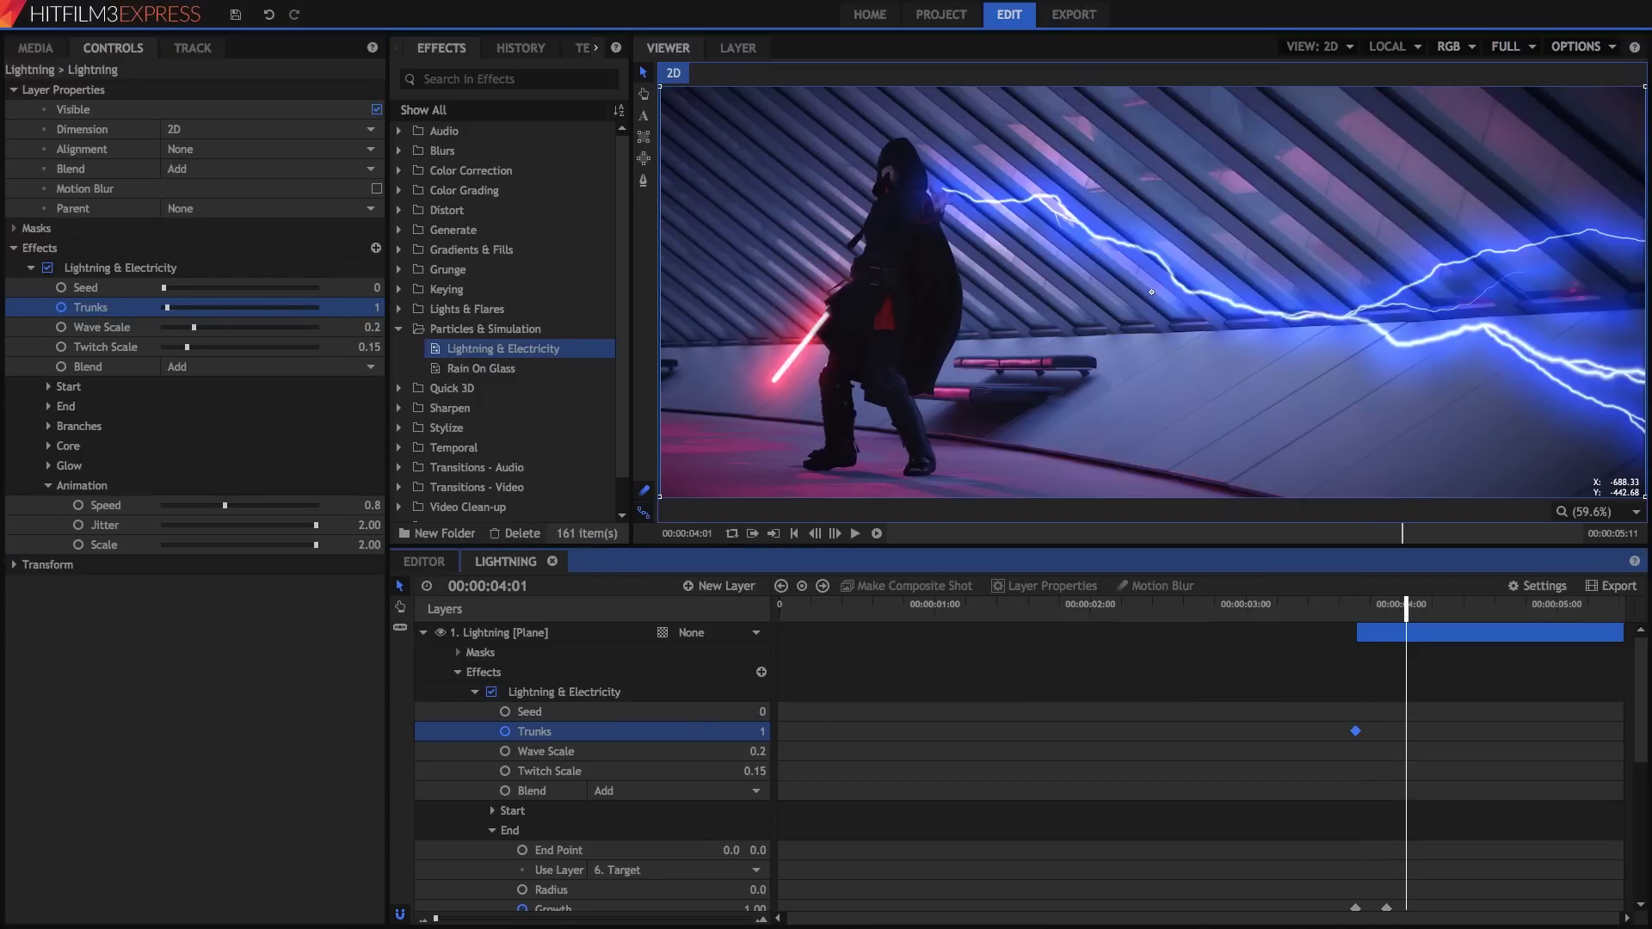
drag(766, 732, 901, 737)
click(1431, 612)
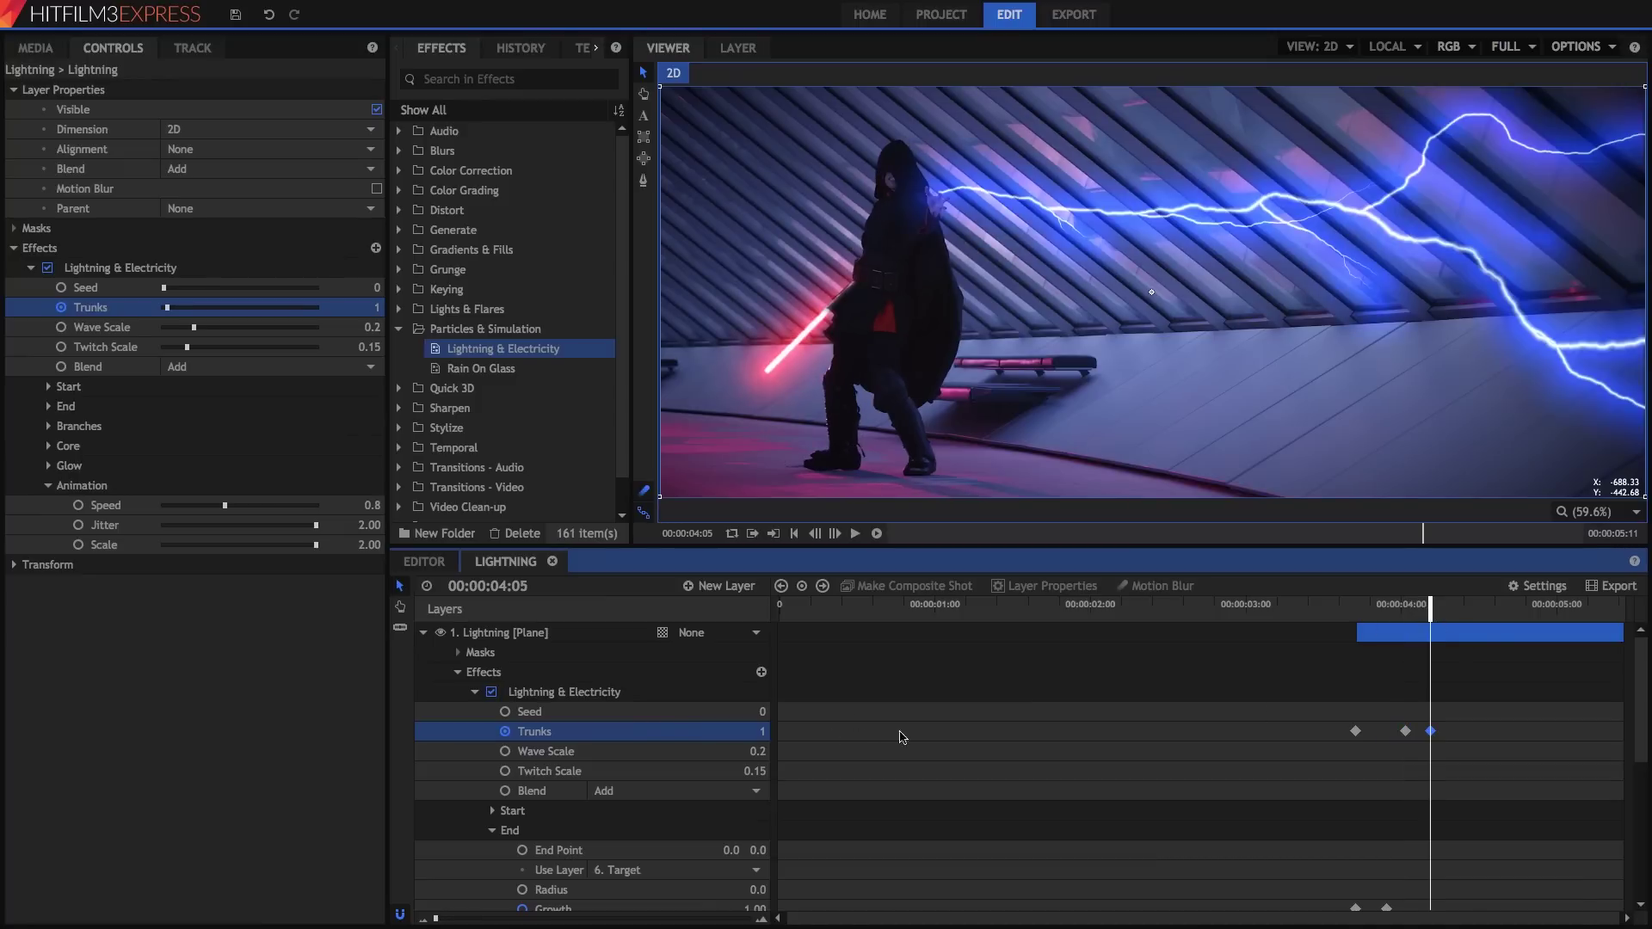
- Keyframe Trunks at 0 on 00:00:04:12 and back at 1 on 00:00:04:15
click(1476, 613)
drag(764, 732, 763, 732)
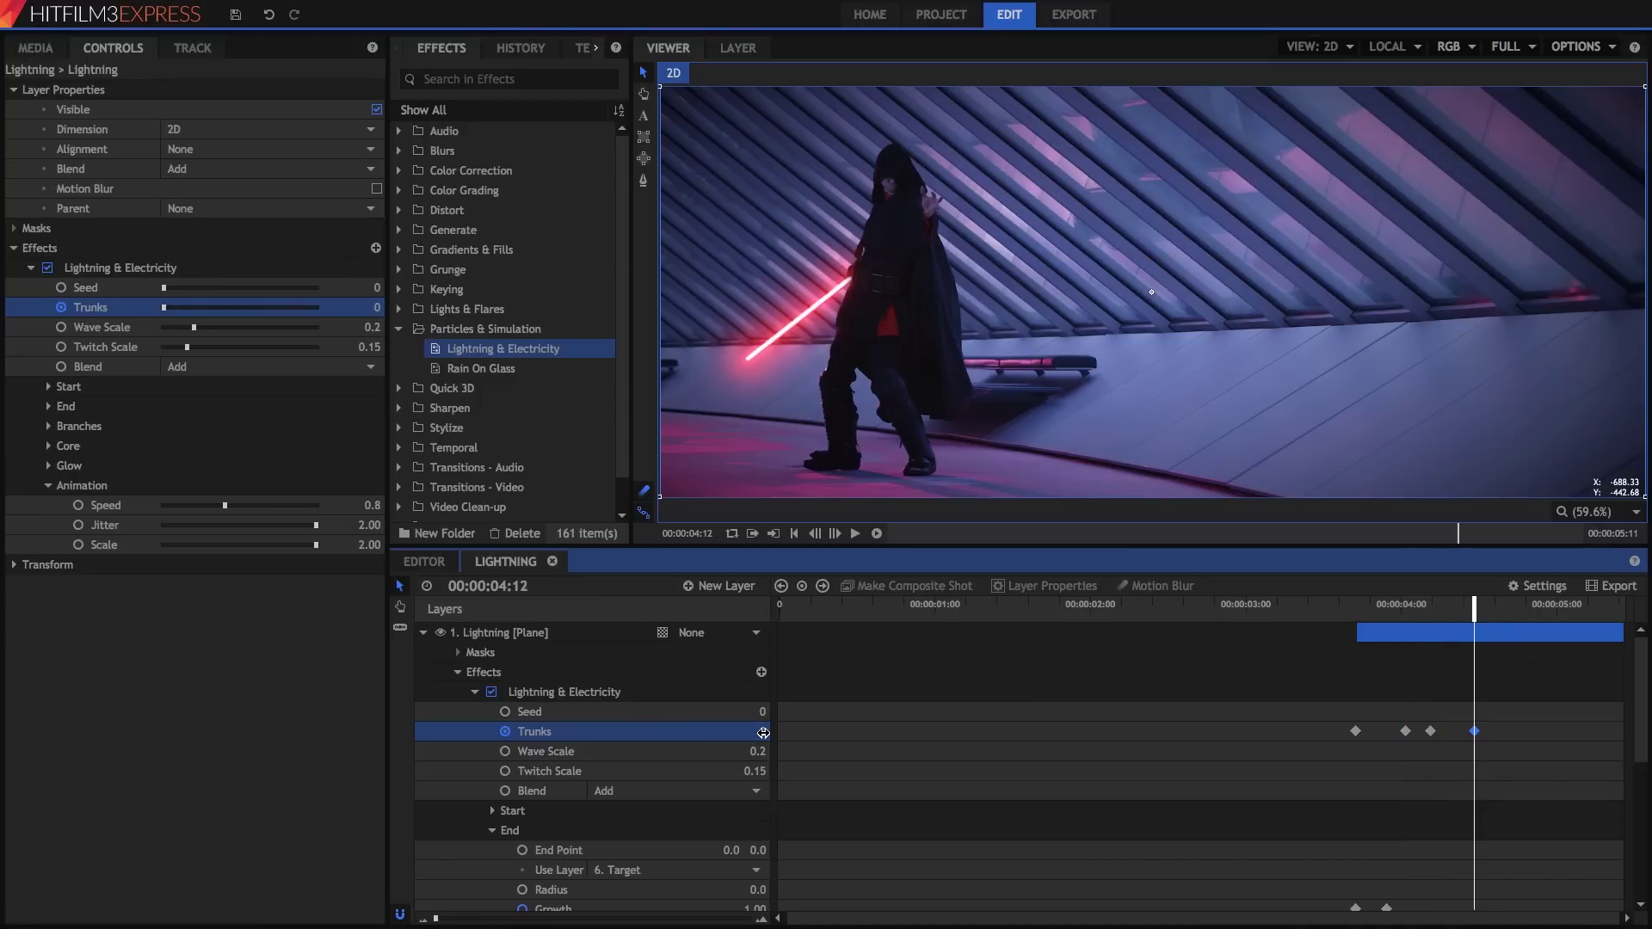
click(1494, 612)
click(762, 732)
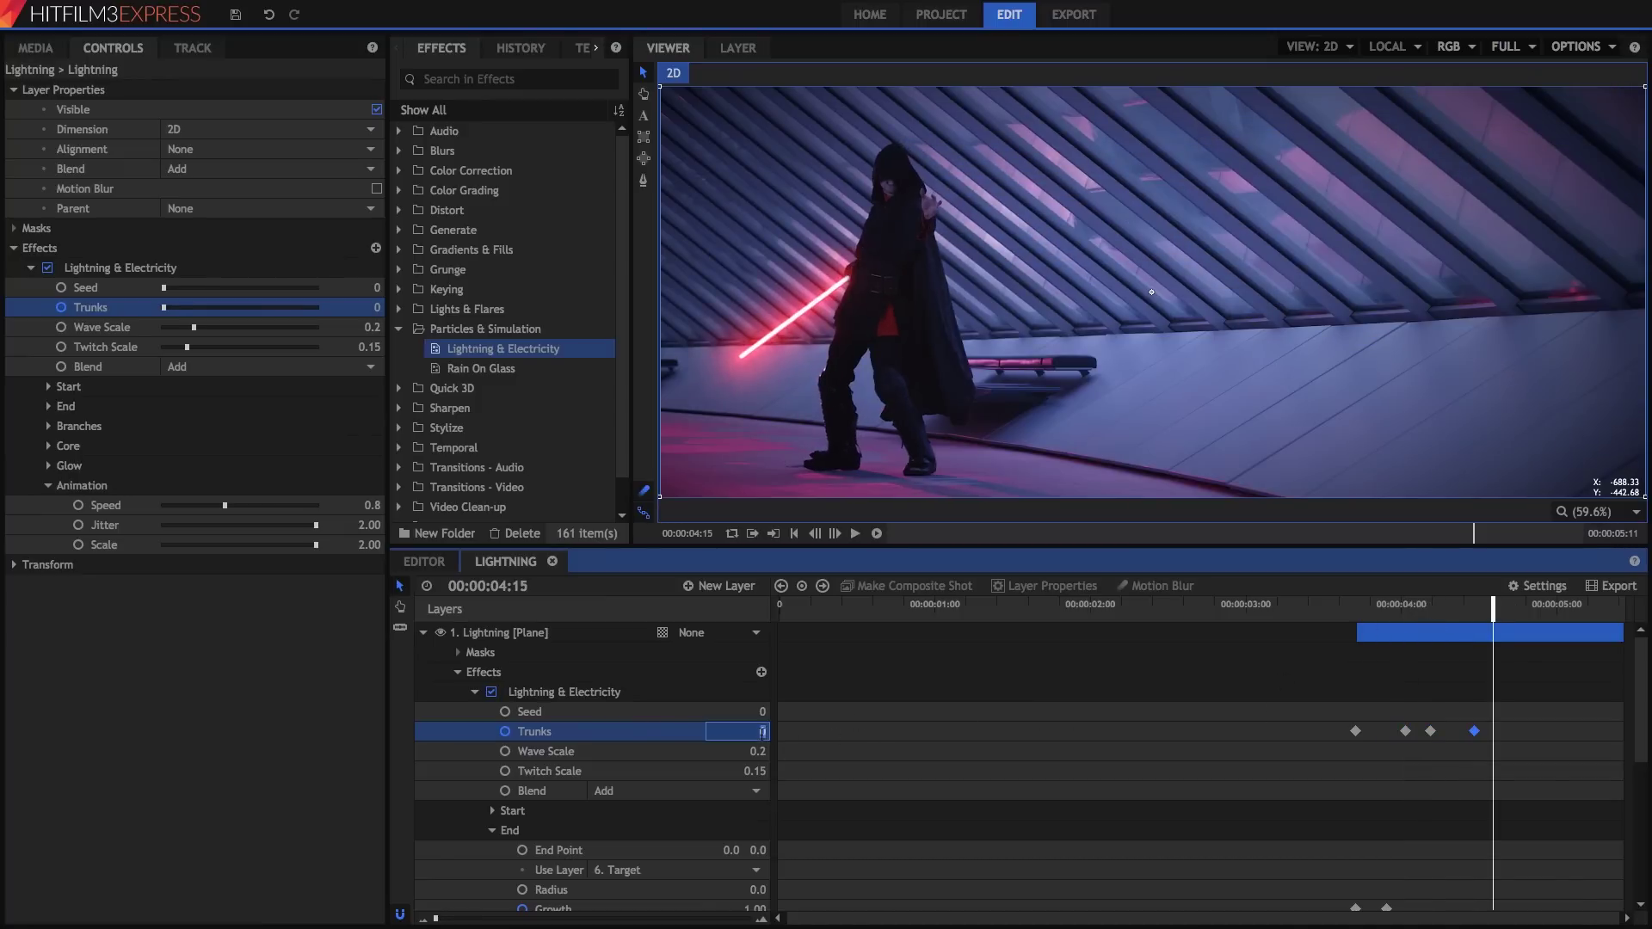
text(1)
key(Return)
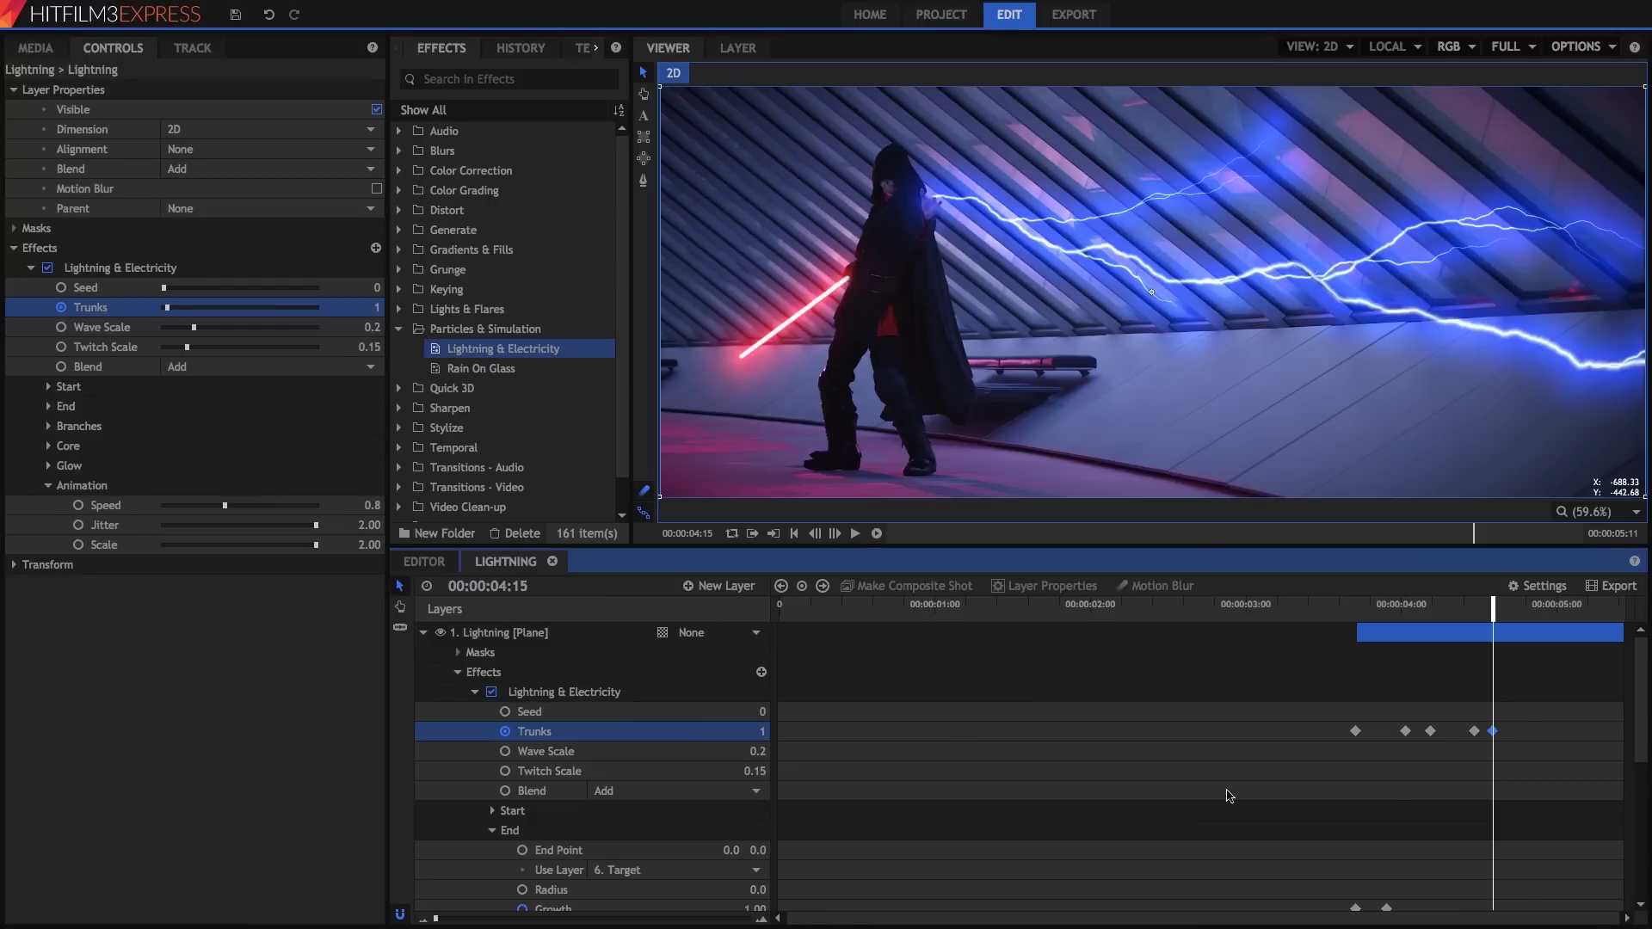
- Keyframe Trunks at 0 on 00:00:05:01 and 1 on 00:00:05:07, and scrub through the flickering lightning to the end
click(1561, 610)
click(761, 732)
text(0)
key(Return)
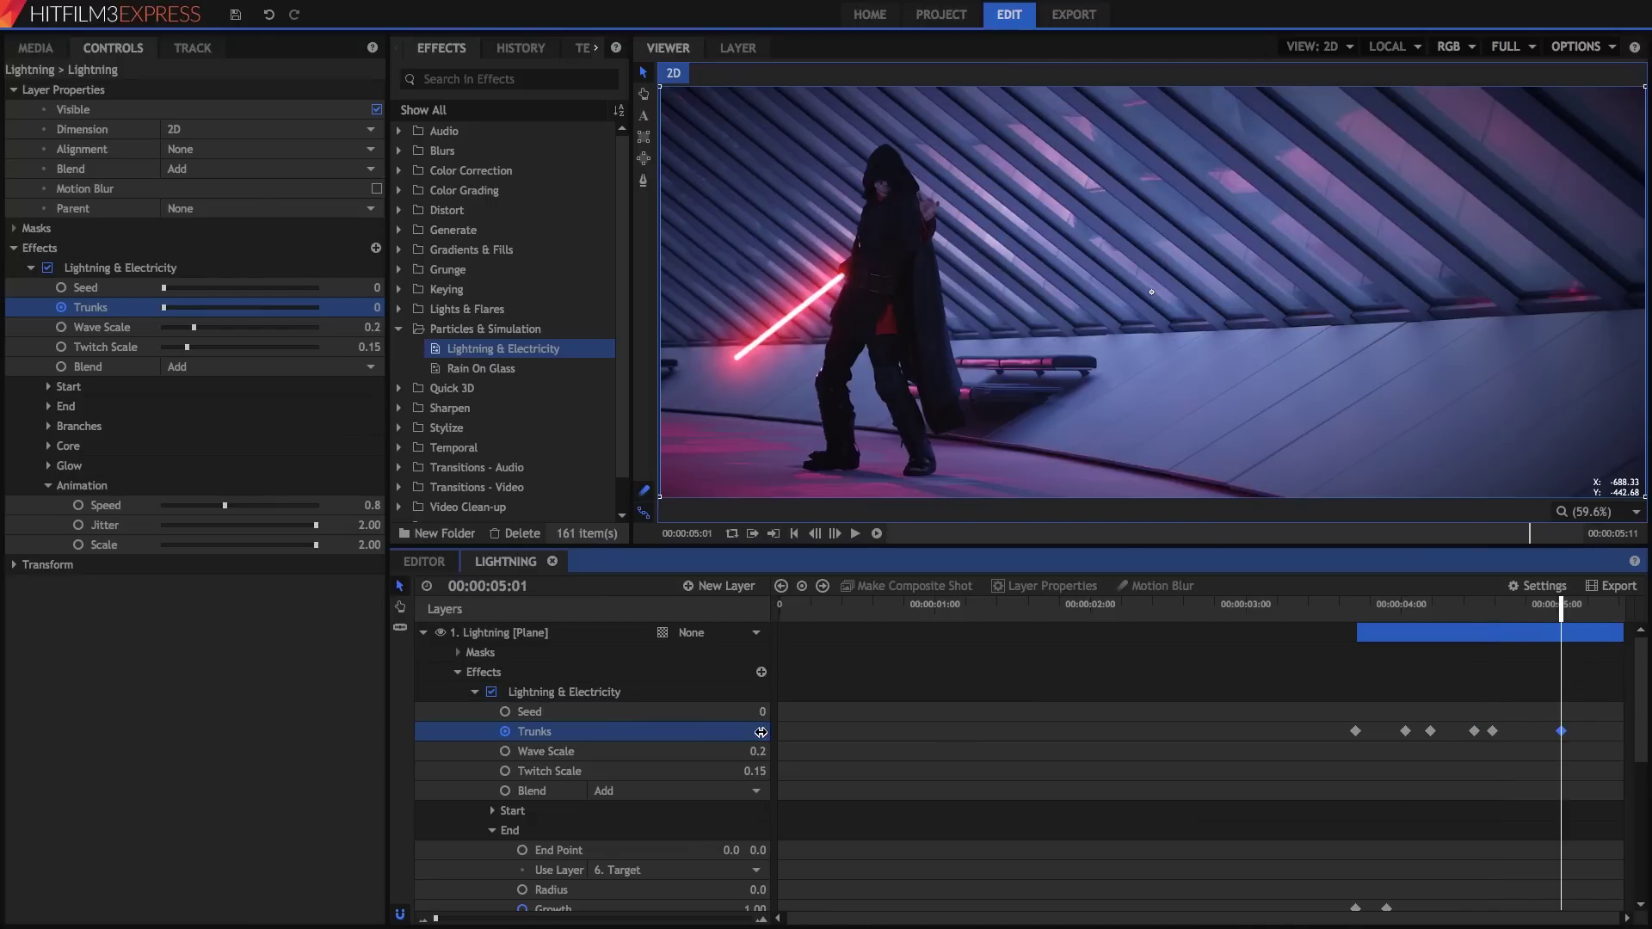
click(1599, 609)
click(763, 733)
text(1)
key(Return)
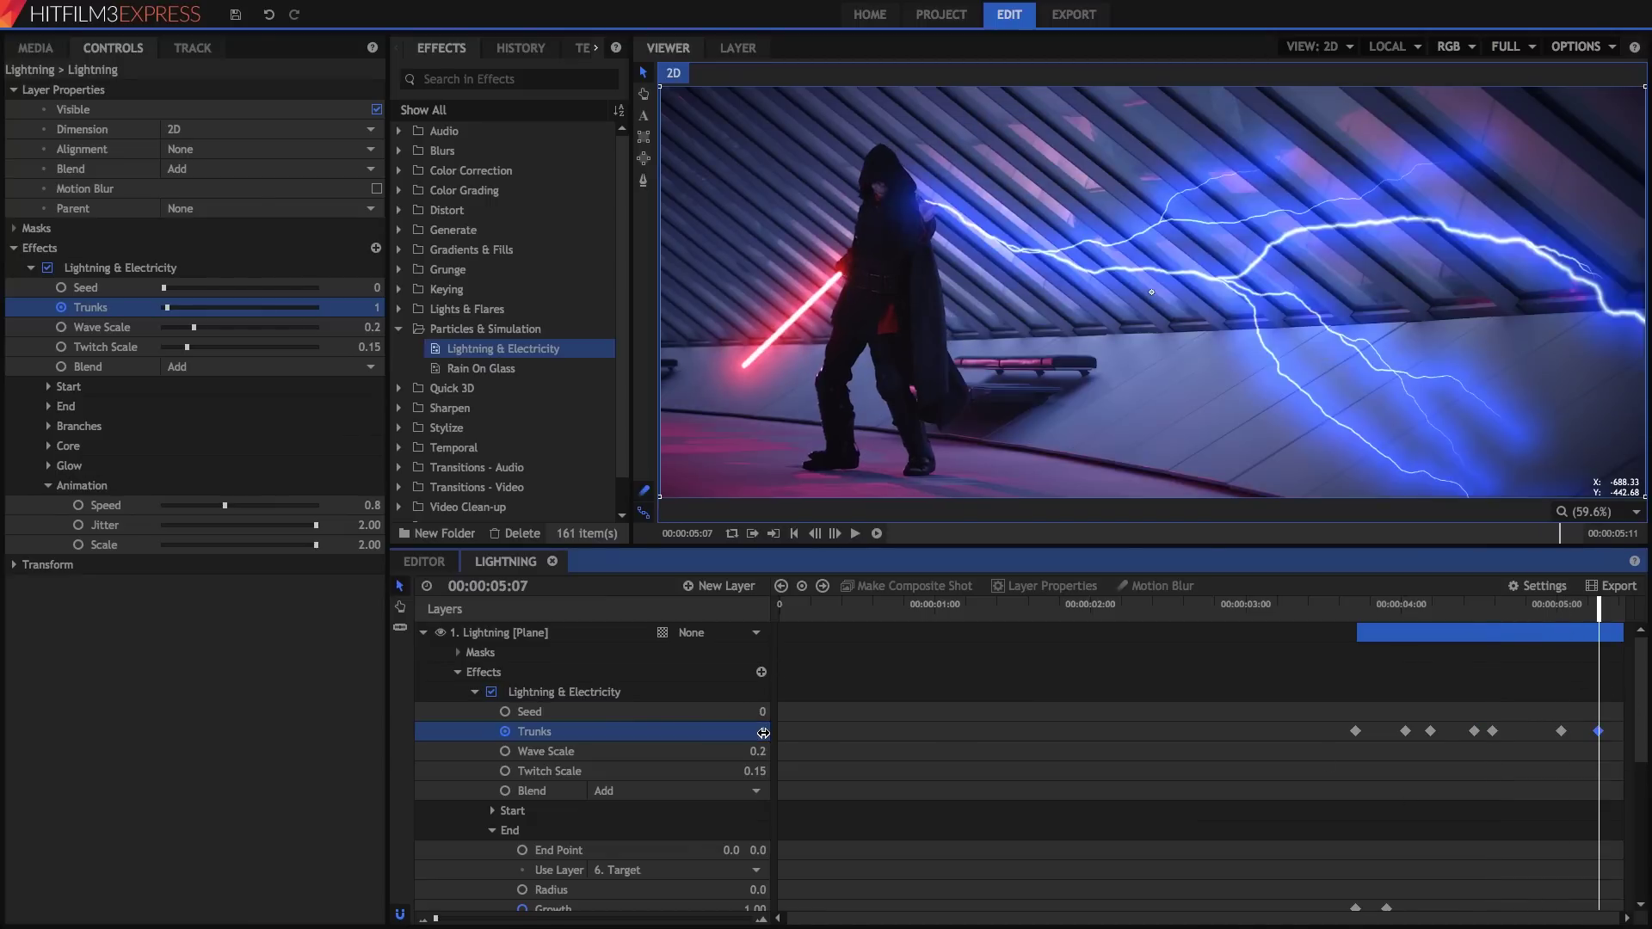
click(1354, 611)
drag(1358, 611, 1629, 611)
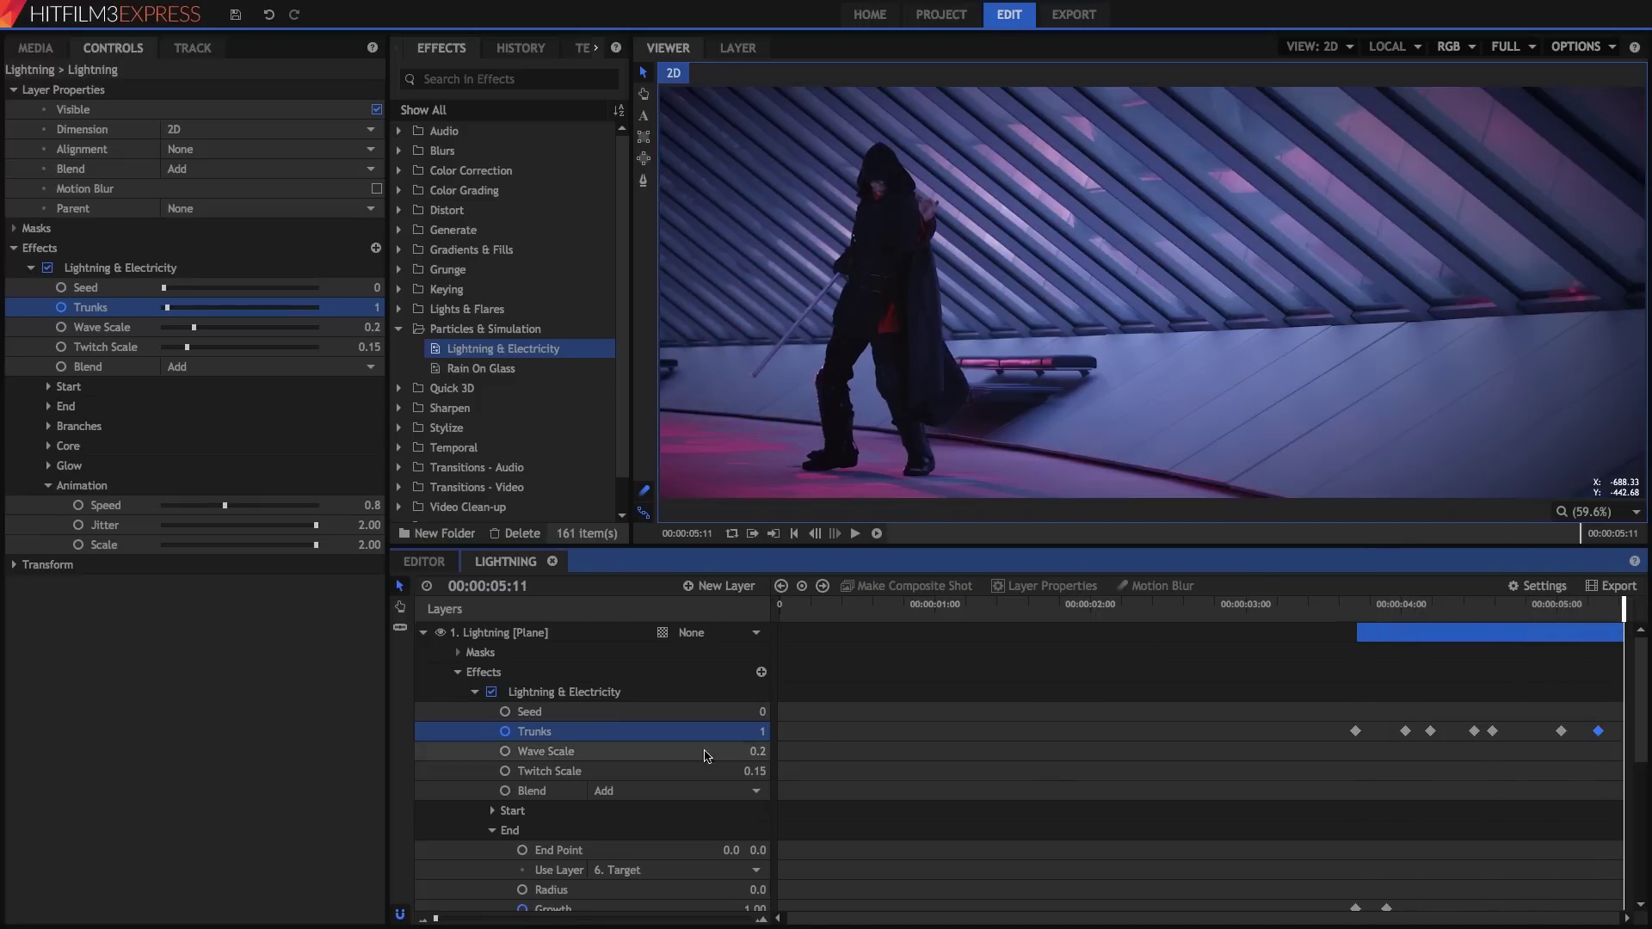
- Collapse the Lightning & Electricity effect on the Lightning plane and duplicate it three times
click(492, 830)
click(475, 692)
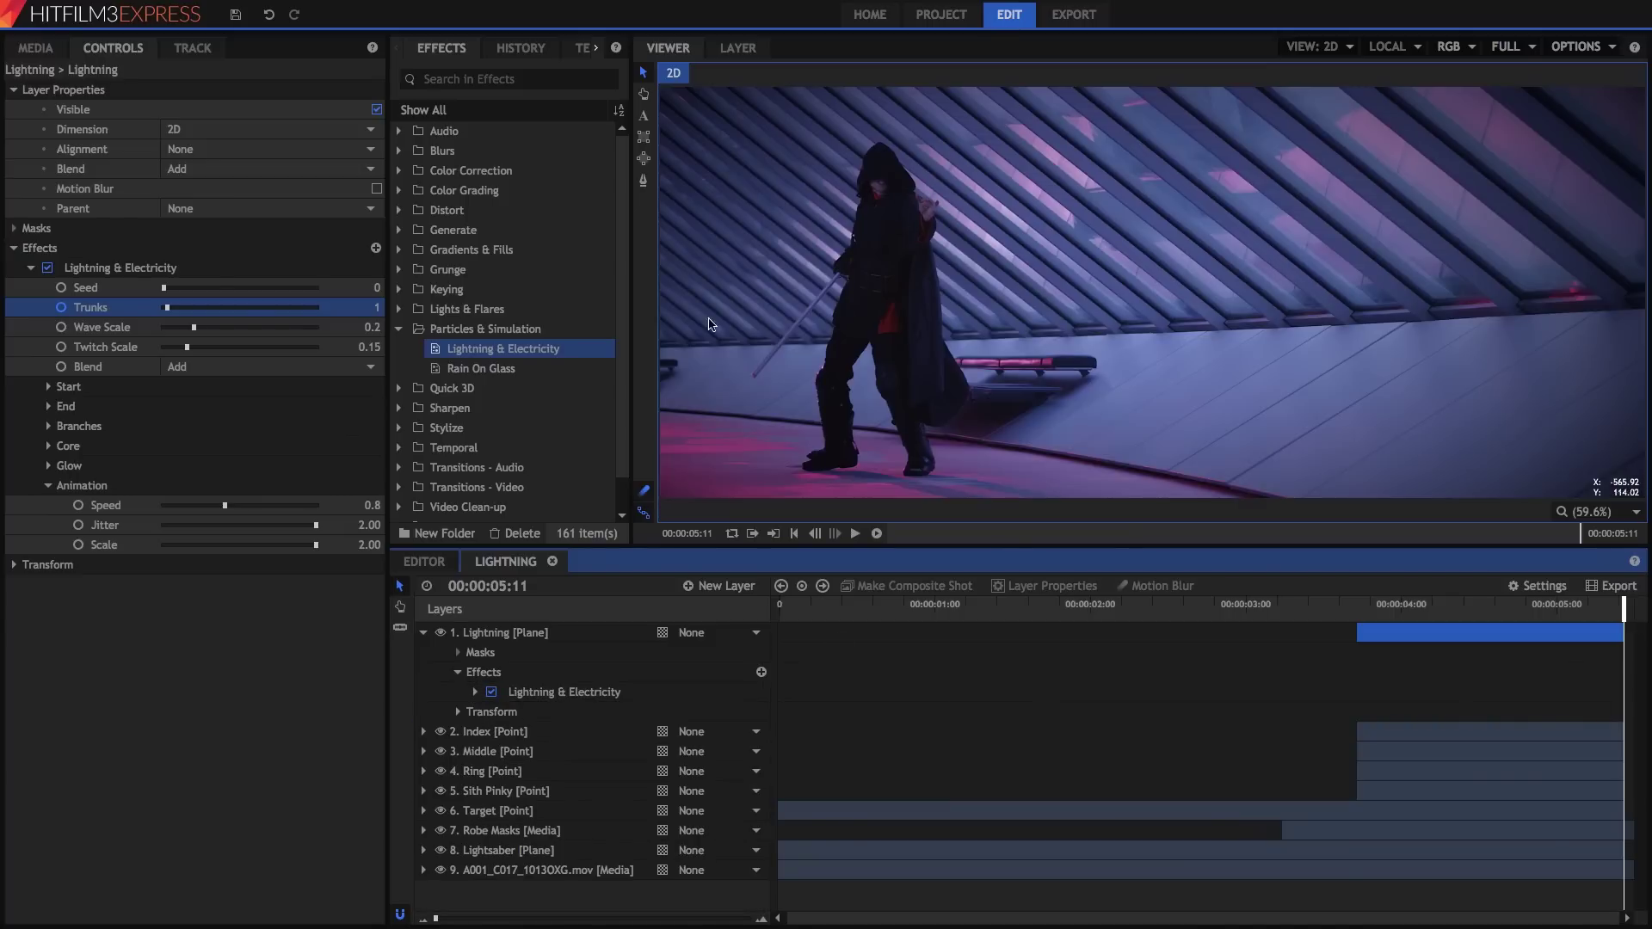
click(591, 693)
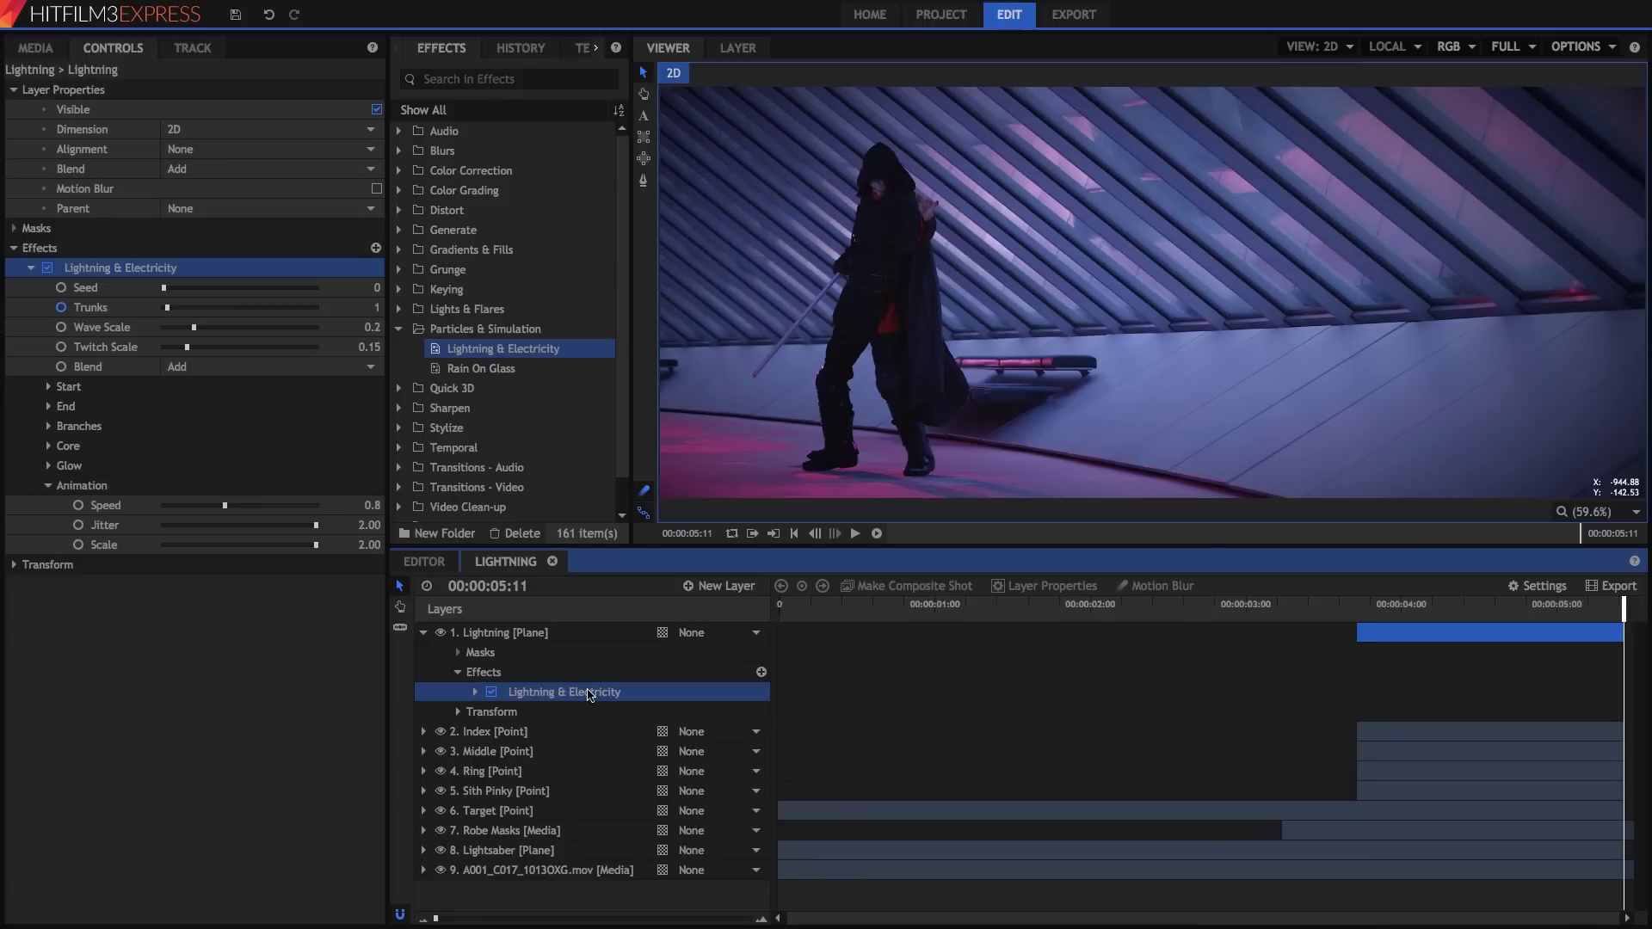
key(ctrl+d)
key(ctrl+d)
key(ctrl+d)
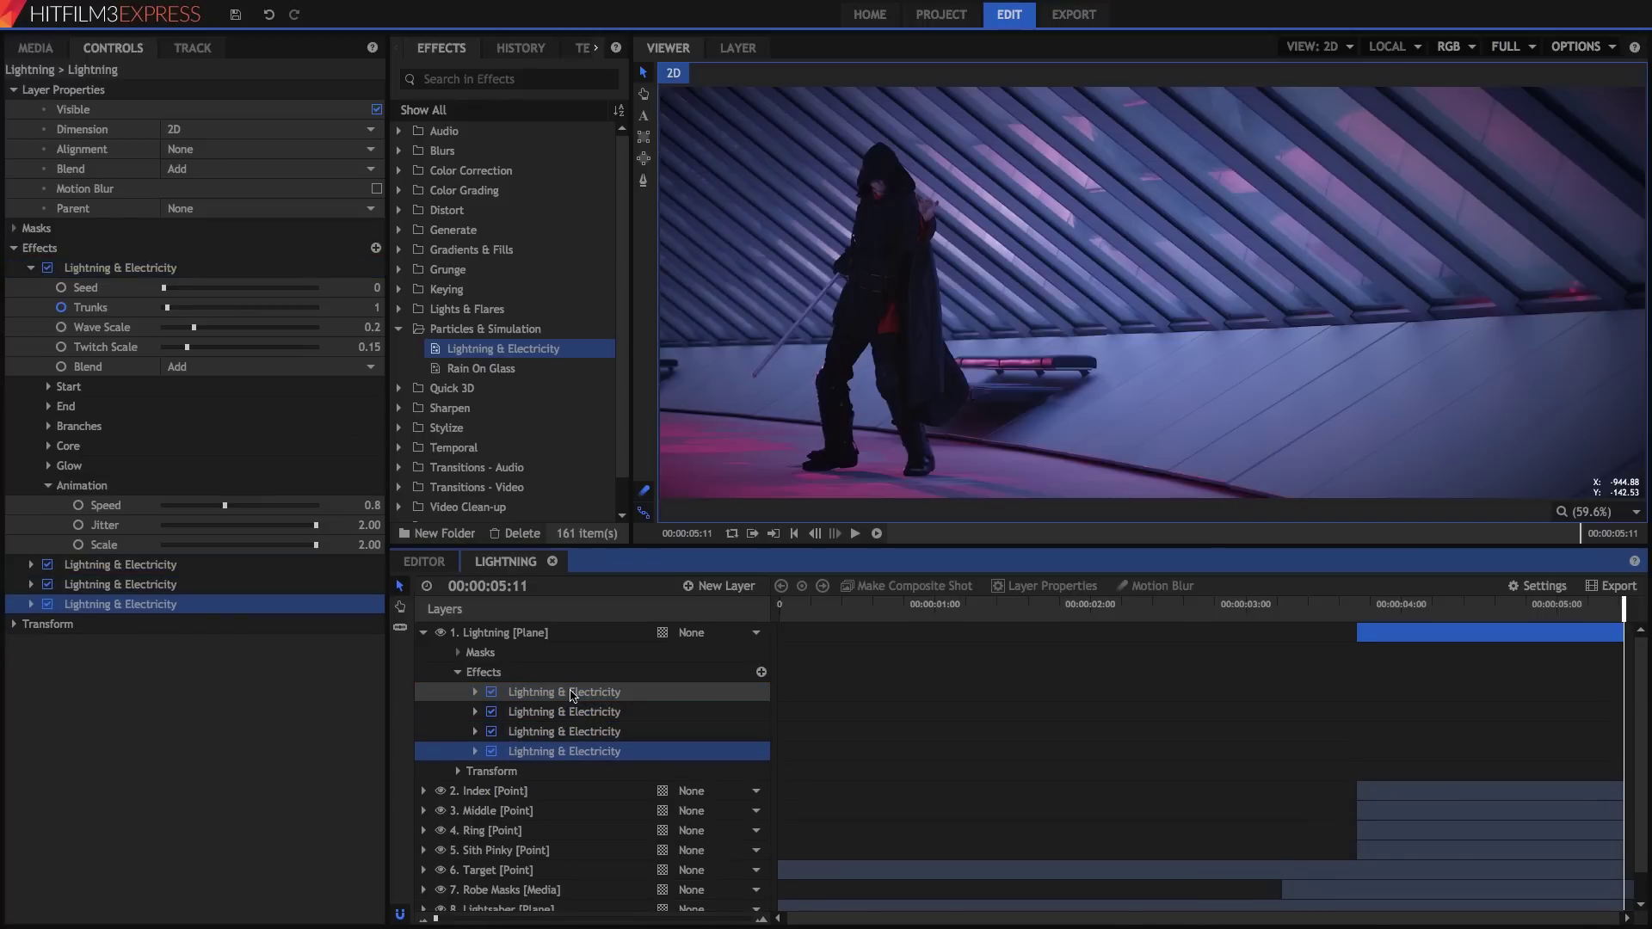
- Rename the first two Lightning & Electricity effects as Index and Middle
click(574, 695)
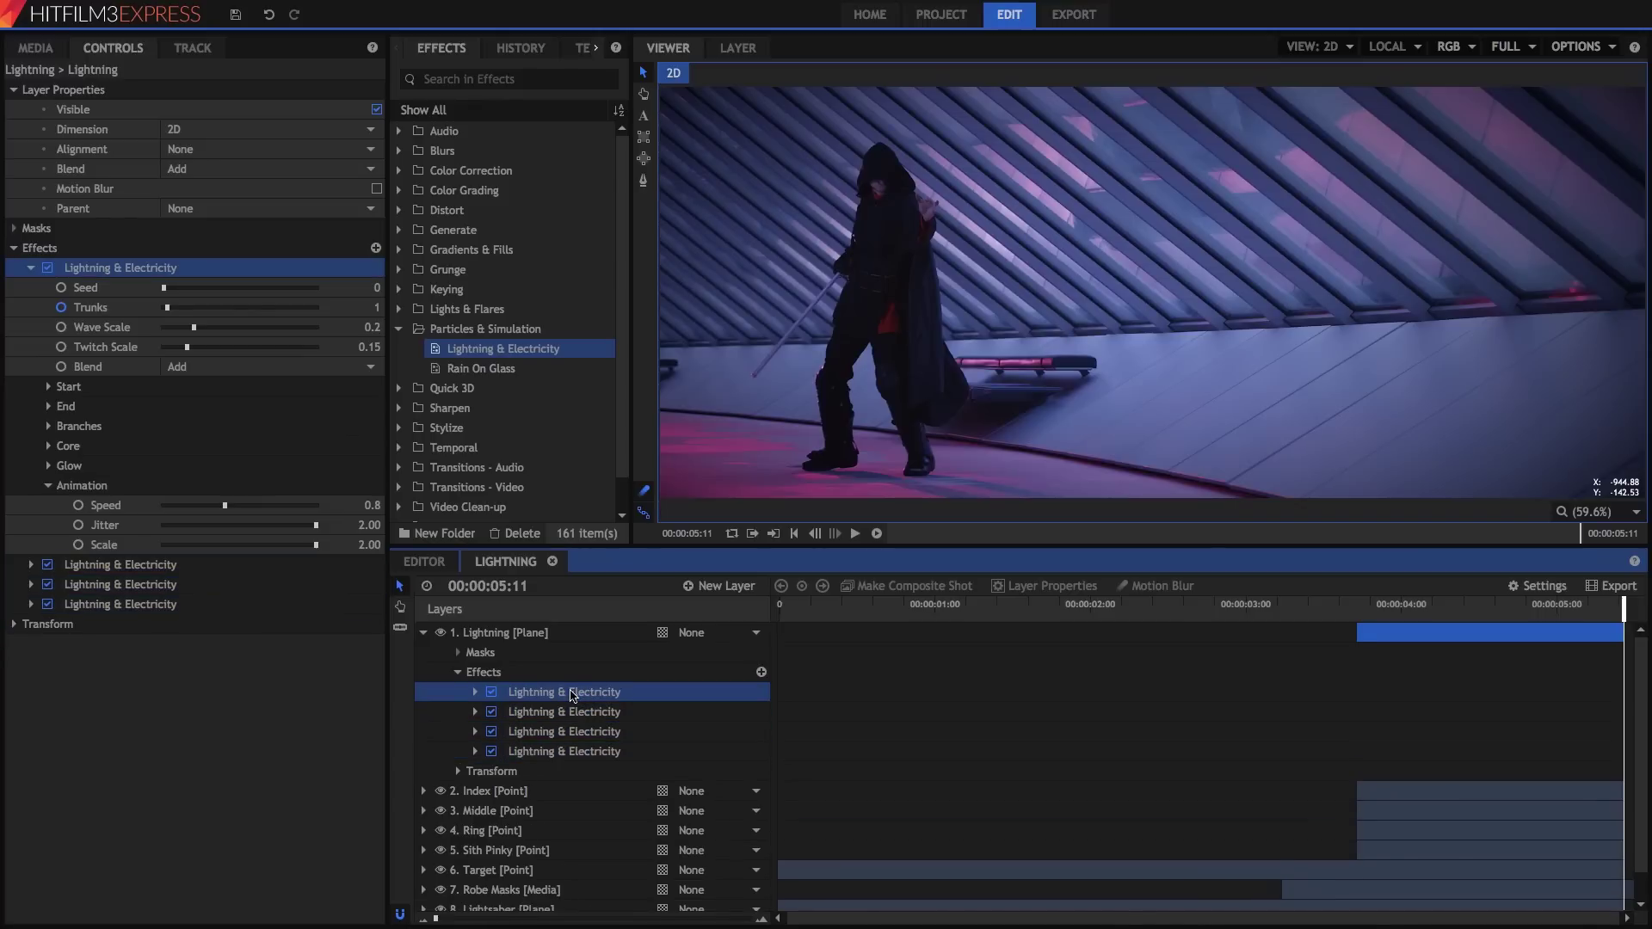
click(574, 695)
key(BackSpace)
text(Inde)
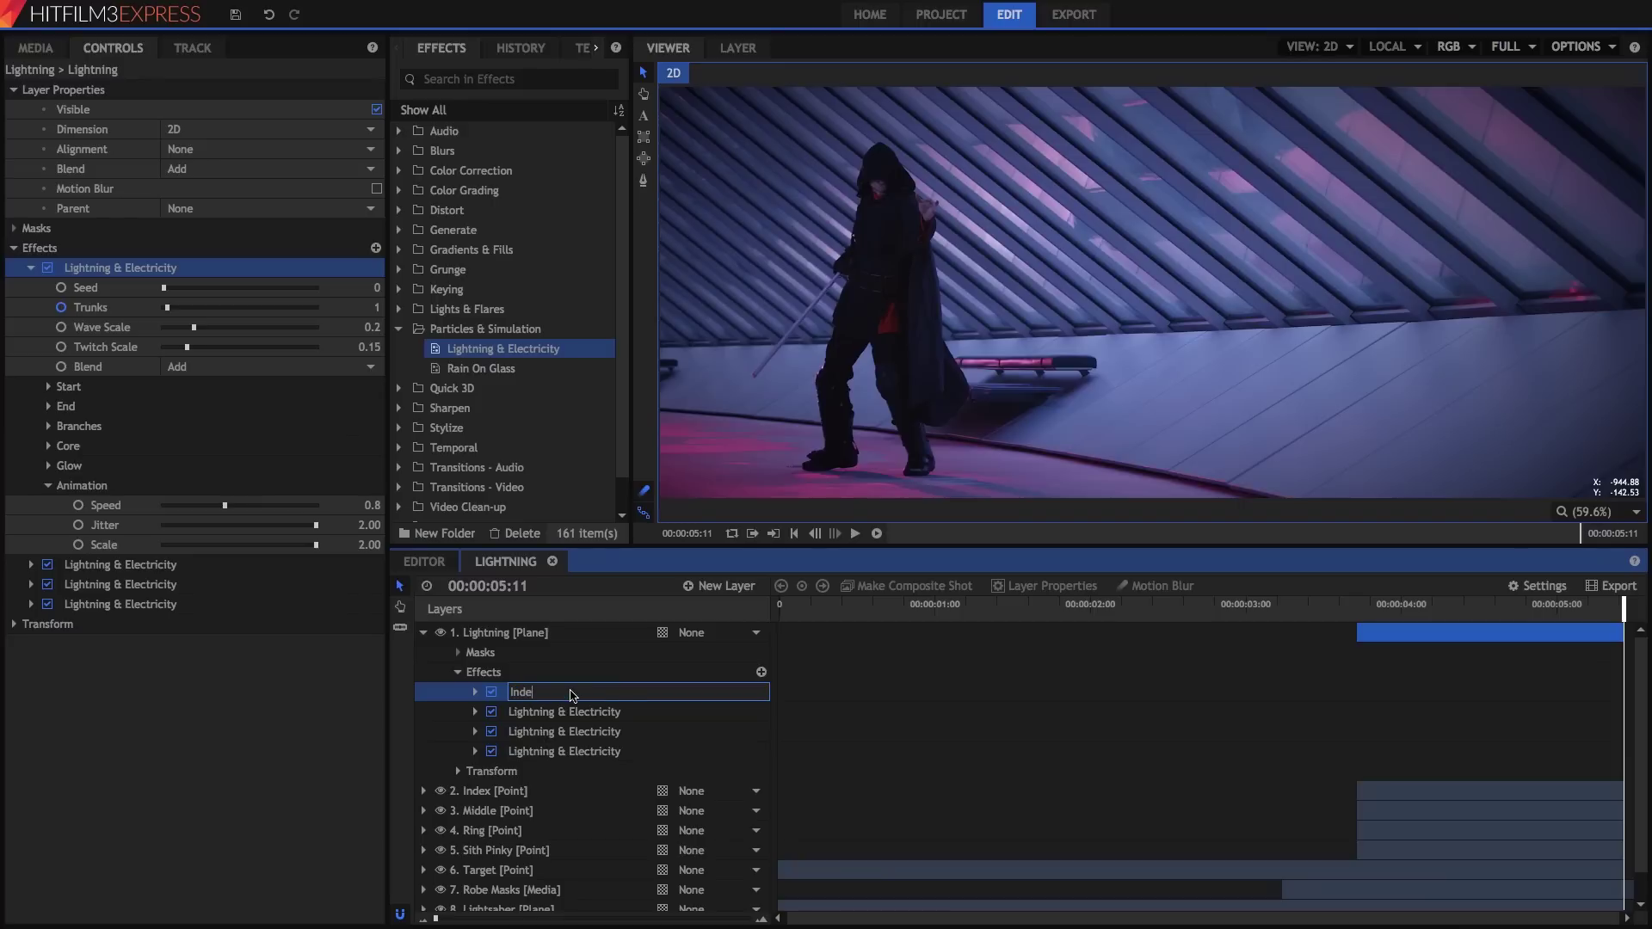
text(x)
key(Return)
click(573, 712)
click(574, 713)
text(M)
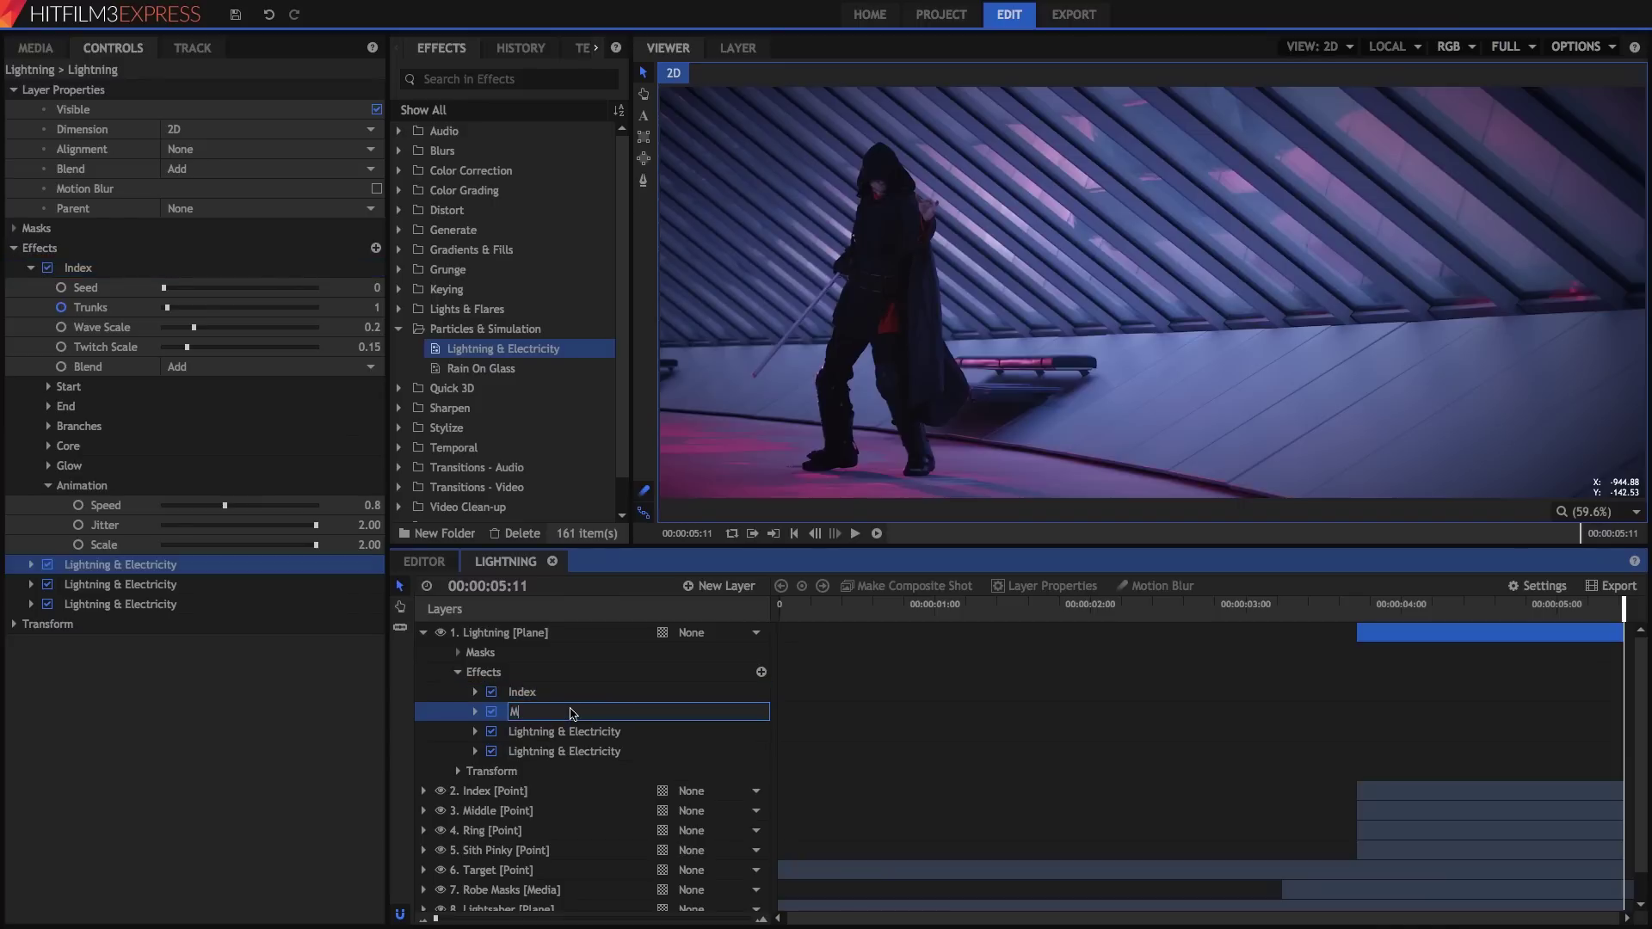
text(iddle)
key(Return)
- Rename the remaining two Lightning & Electricity effects as Ring and Sith Pinky
click(552, 733)
click(552, 733)
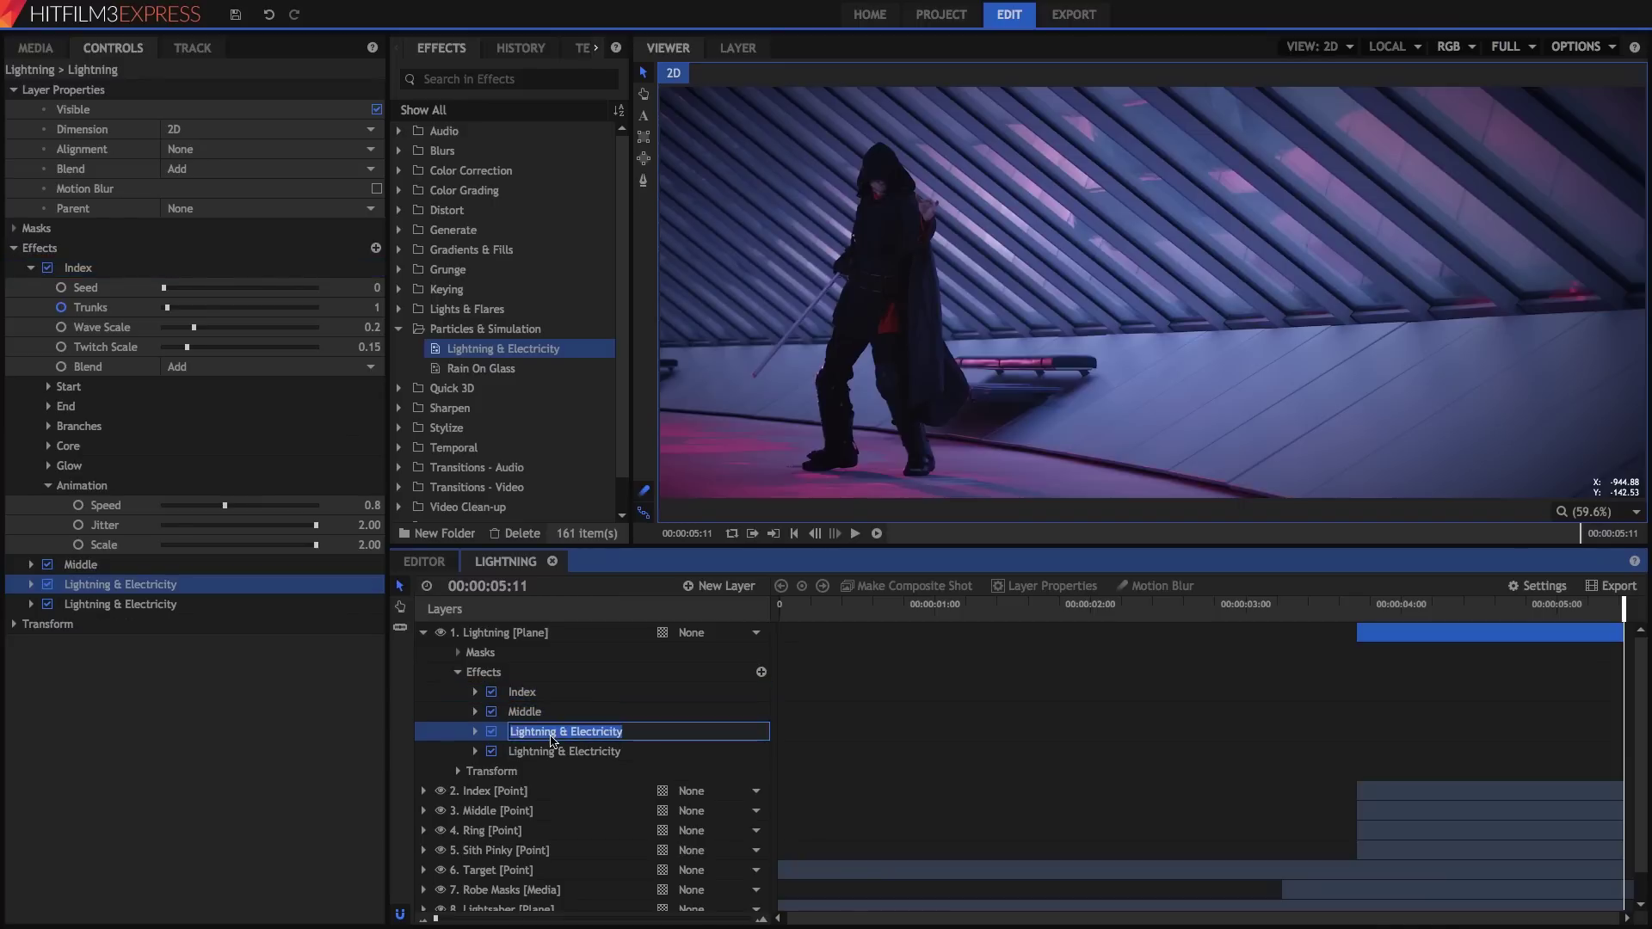
text(Ring)
key(Return)
click(554, 752)
click(554, 752)
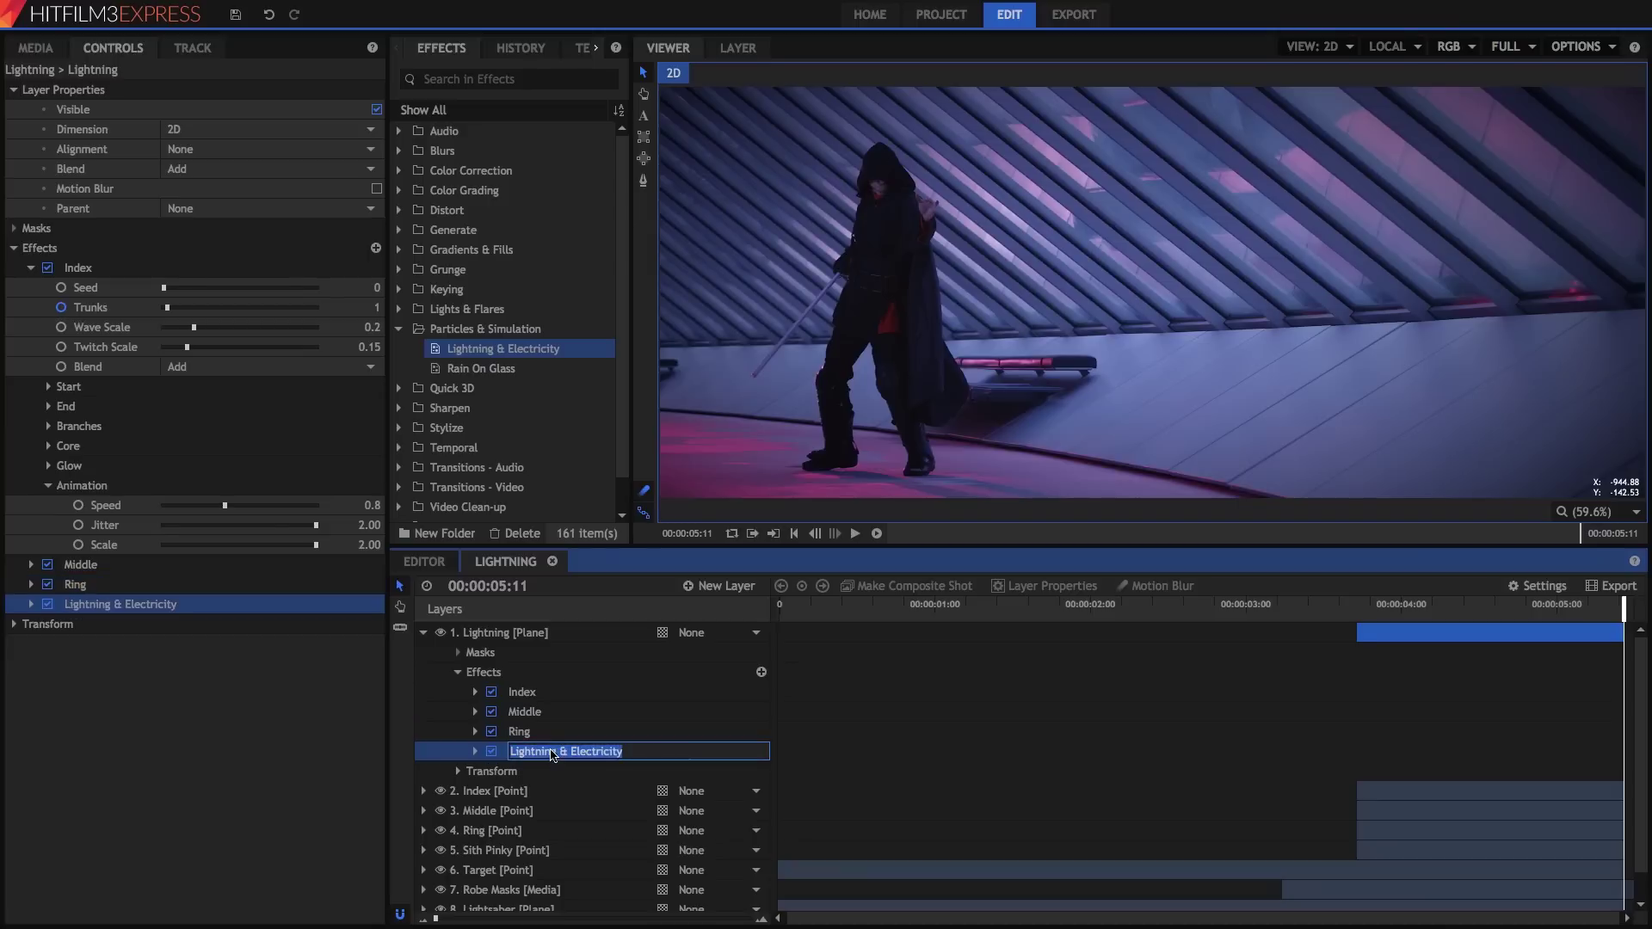
text(Sith Pinky)
key(Return)
- At 00:00:05:09, set the Middle effect's Start to use layer 3. Middle and its Seed to 5,200
key(Left)
key(Left)
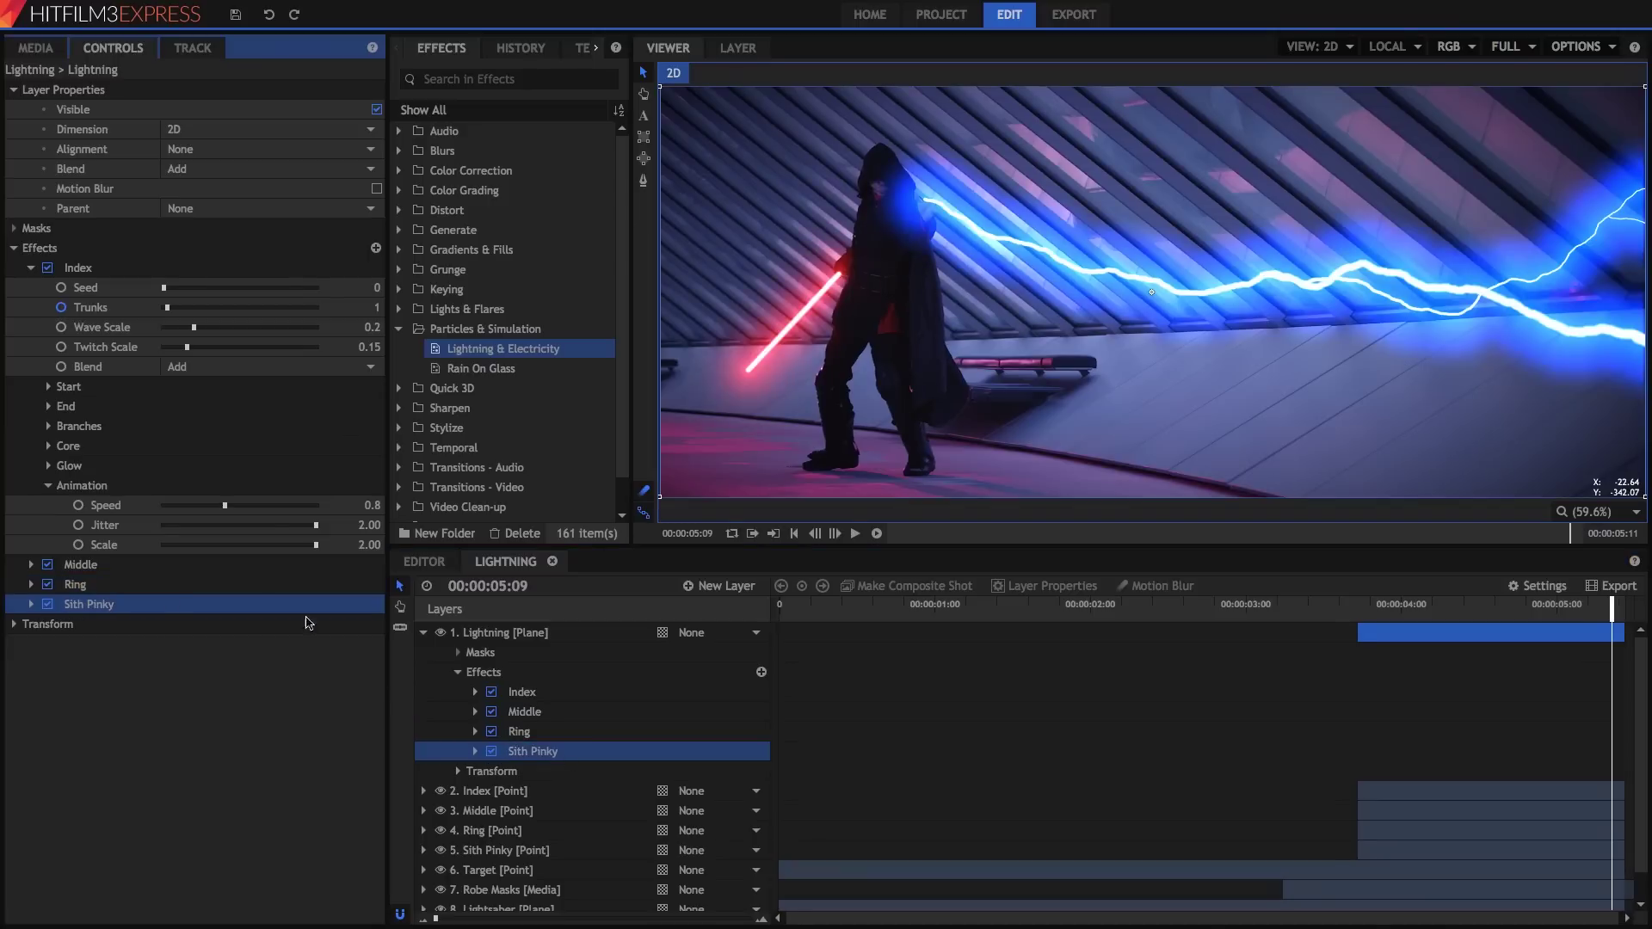
click(48, 485)
click(31, 267)
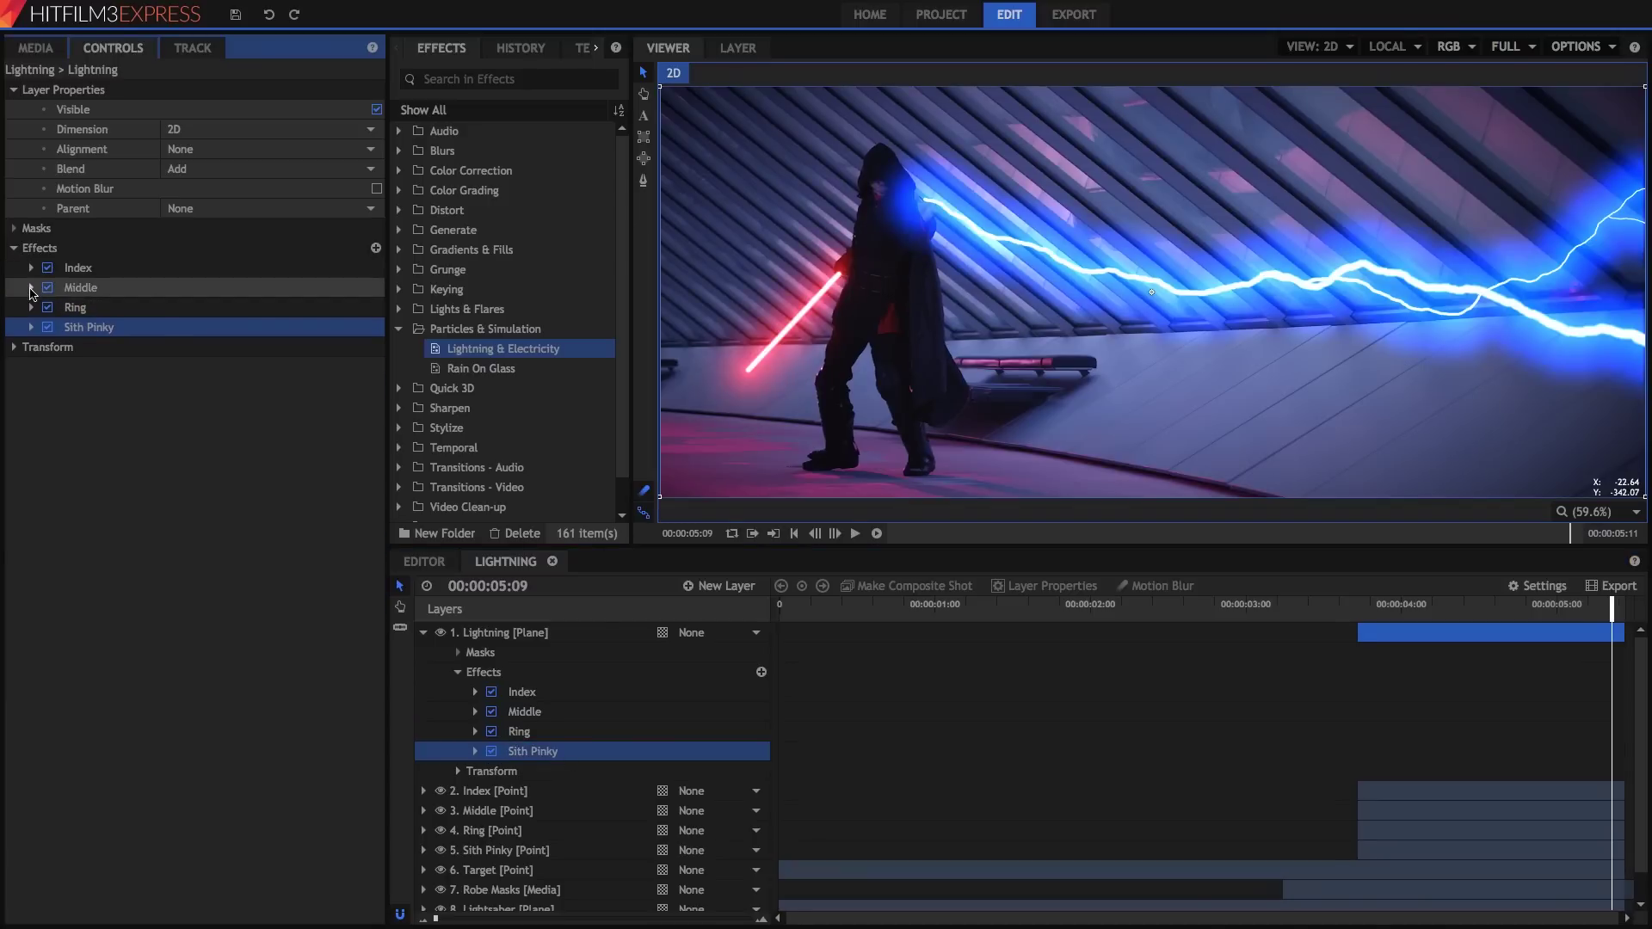
click(31, 288)
click(49, 406)
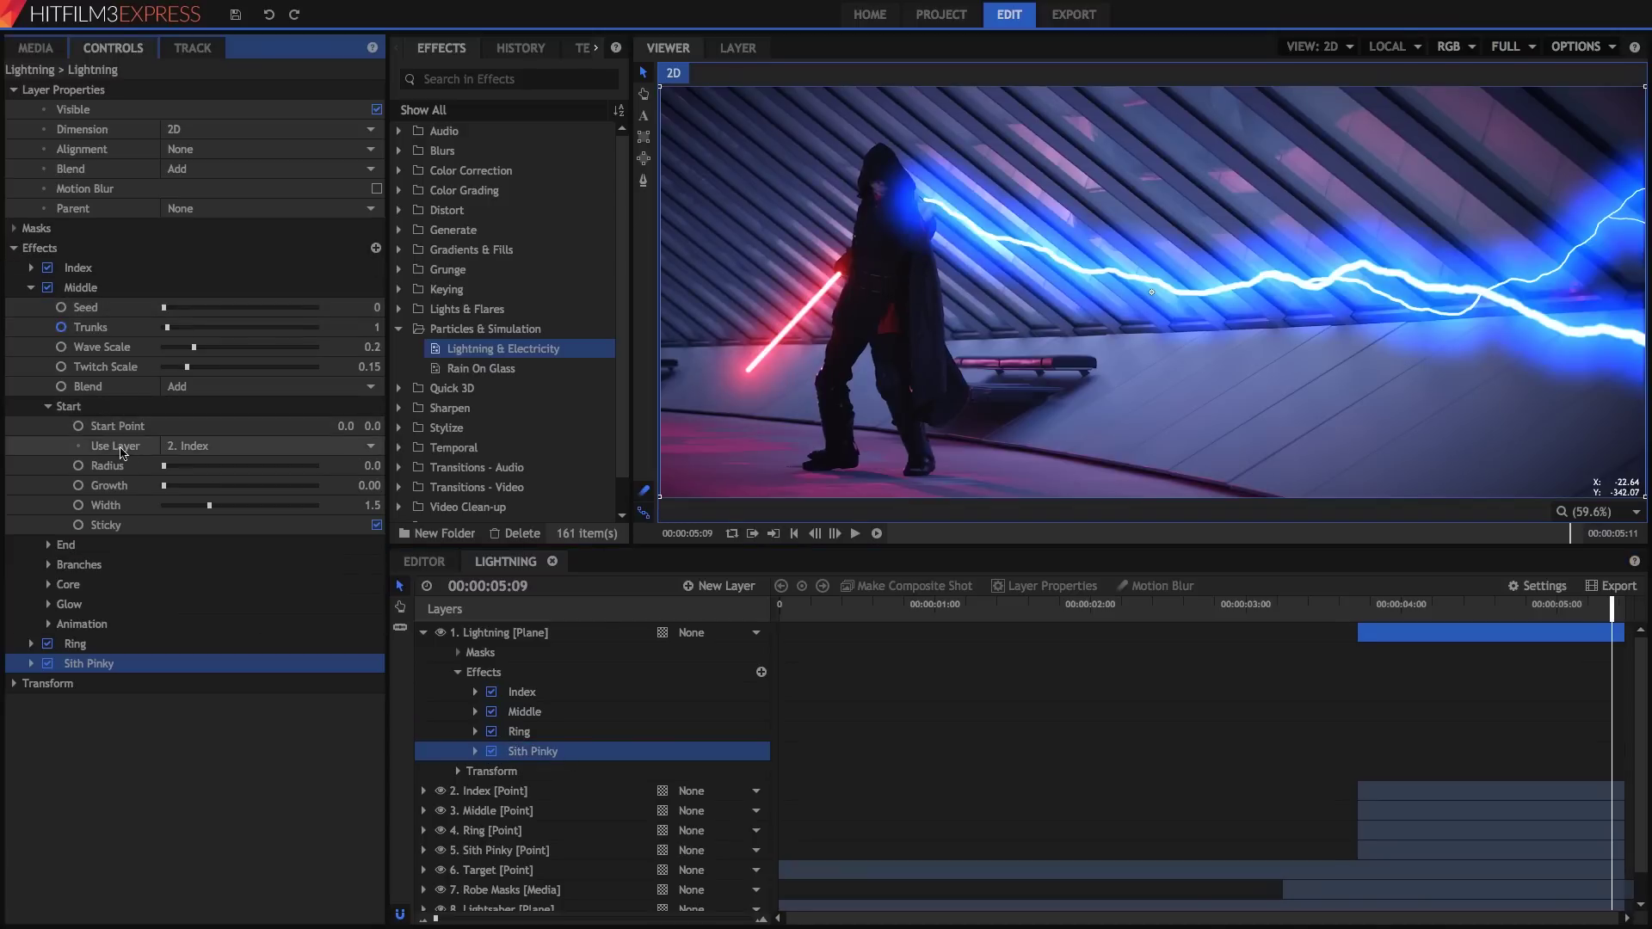
click(198, 445)
click(222, 481)
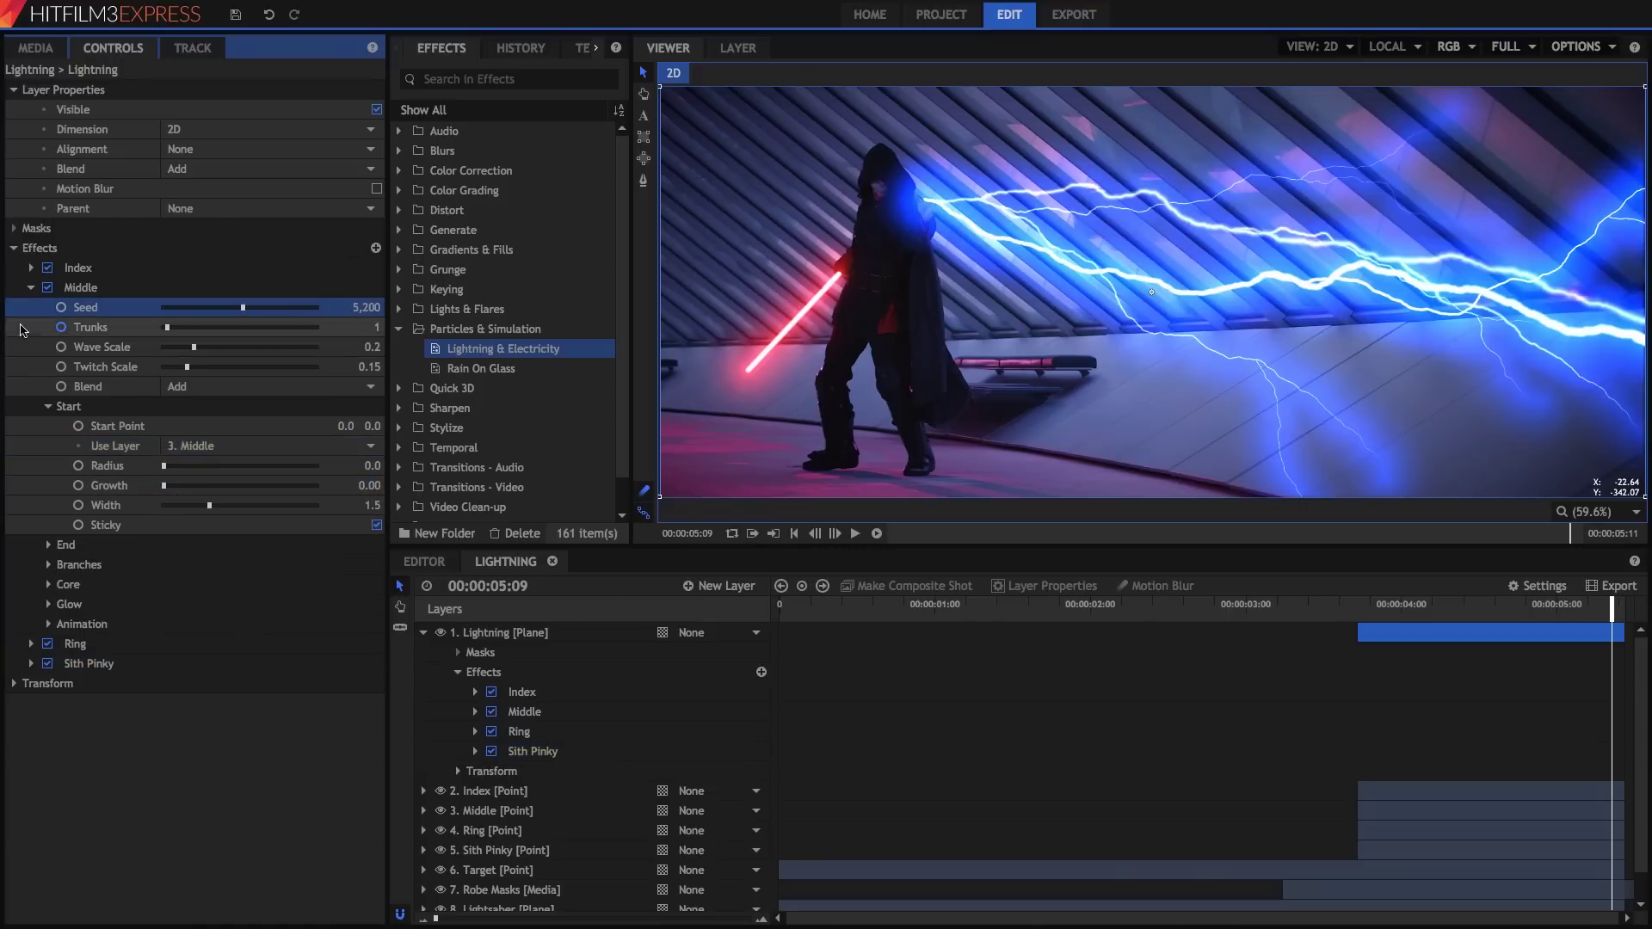
click(31, 288)
- Set the Ring effect's Start to use layer 4. Ring
click(32, 307)
click(48, 427)
click(206, 465)
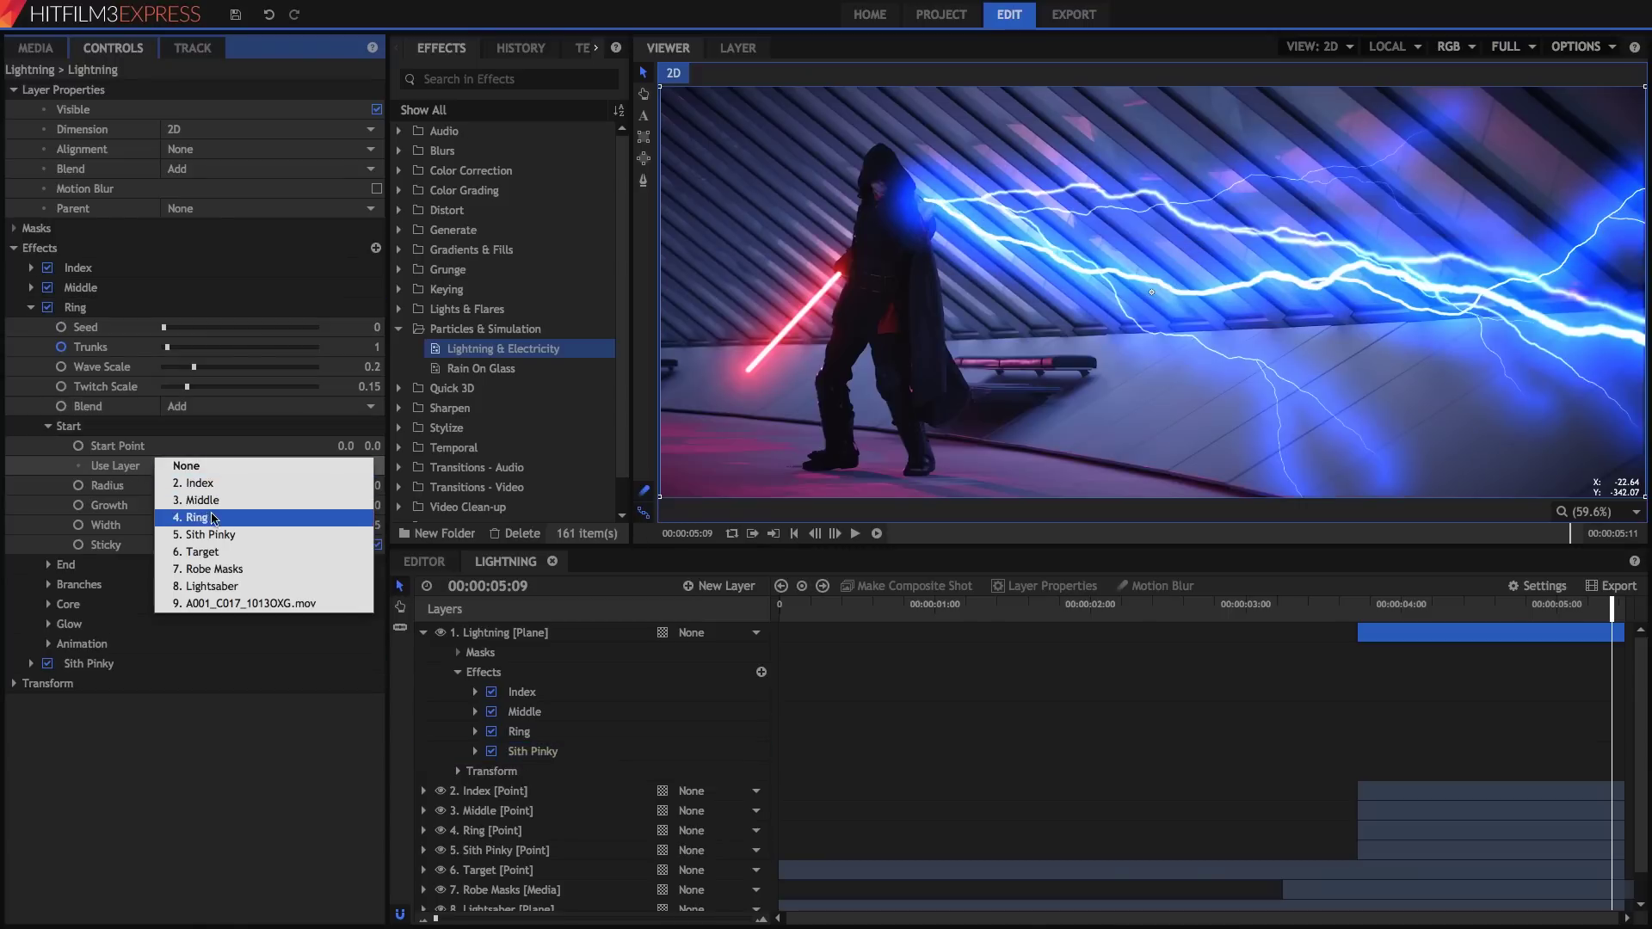
click(215, 524)
click(31, 308)
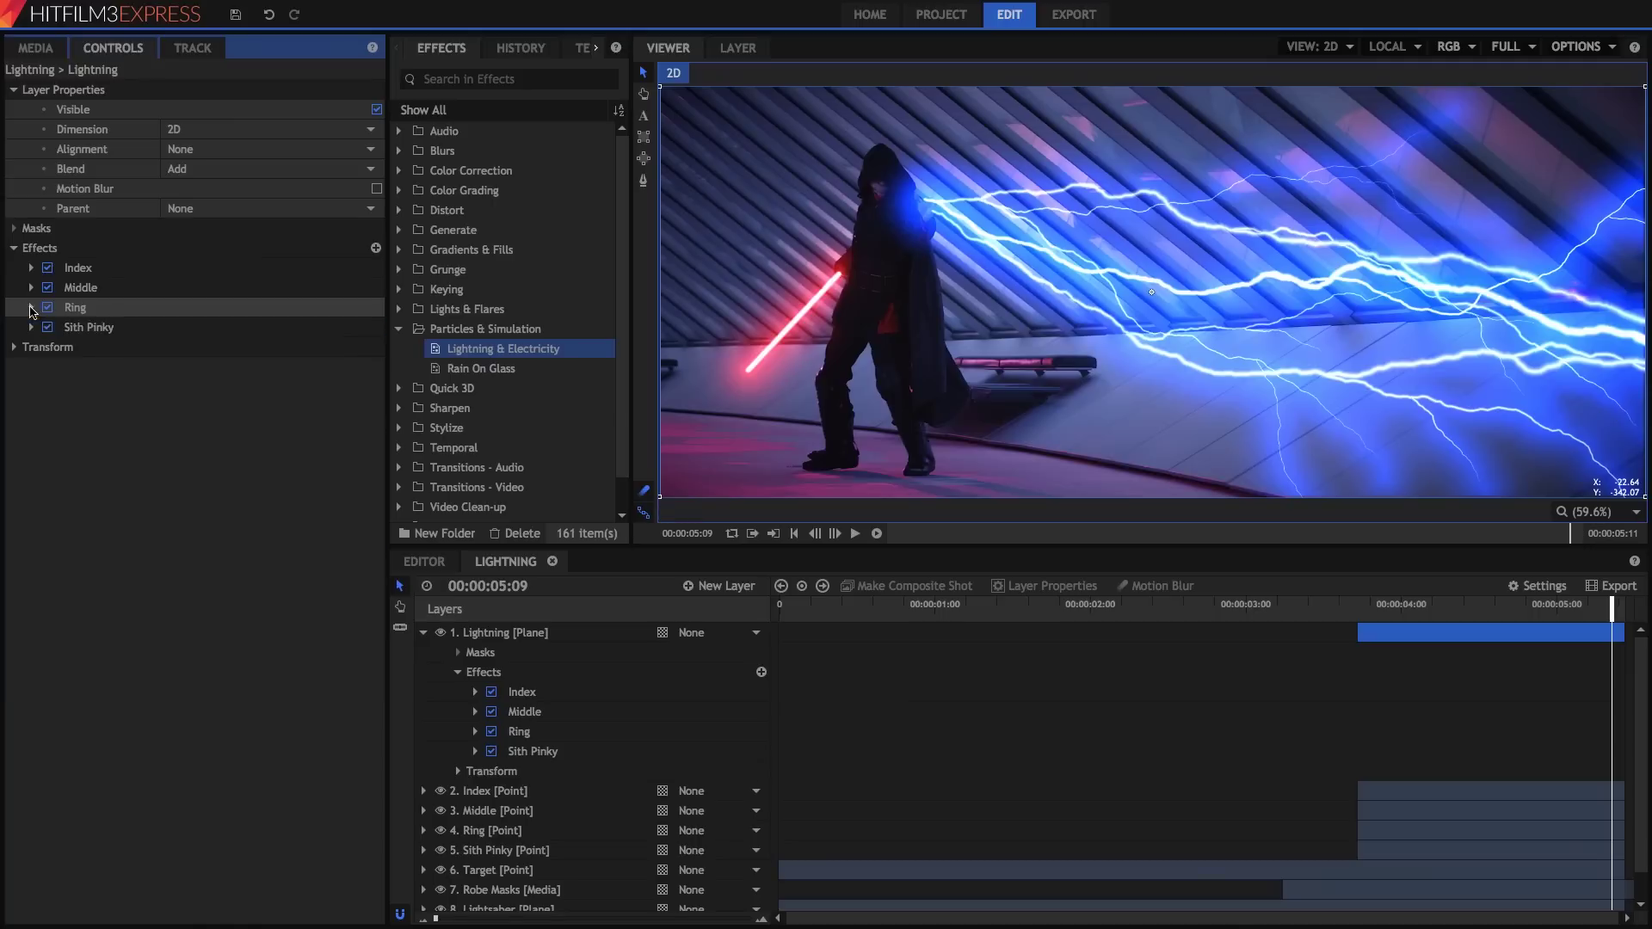
- Set the Sith Pinky effect's Start to use layer 5. Sith Pinky
click(31, 326)
click(48, 445)
click(206, 485)
click(215, 557)
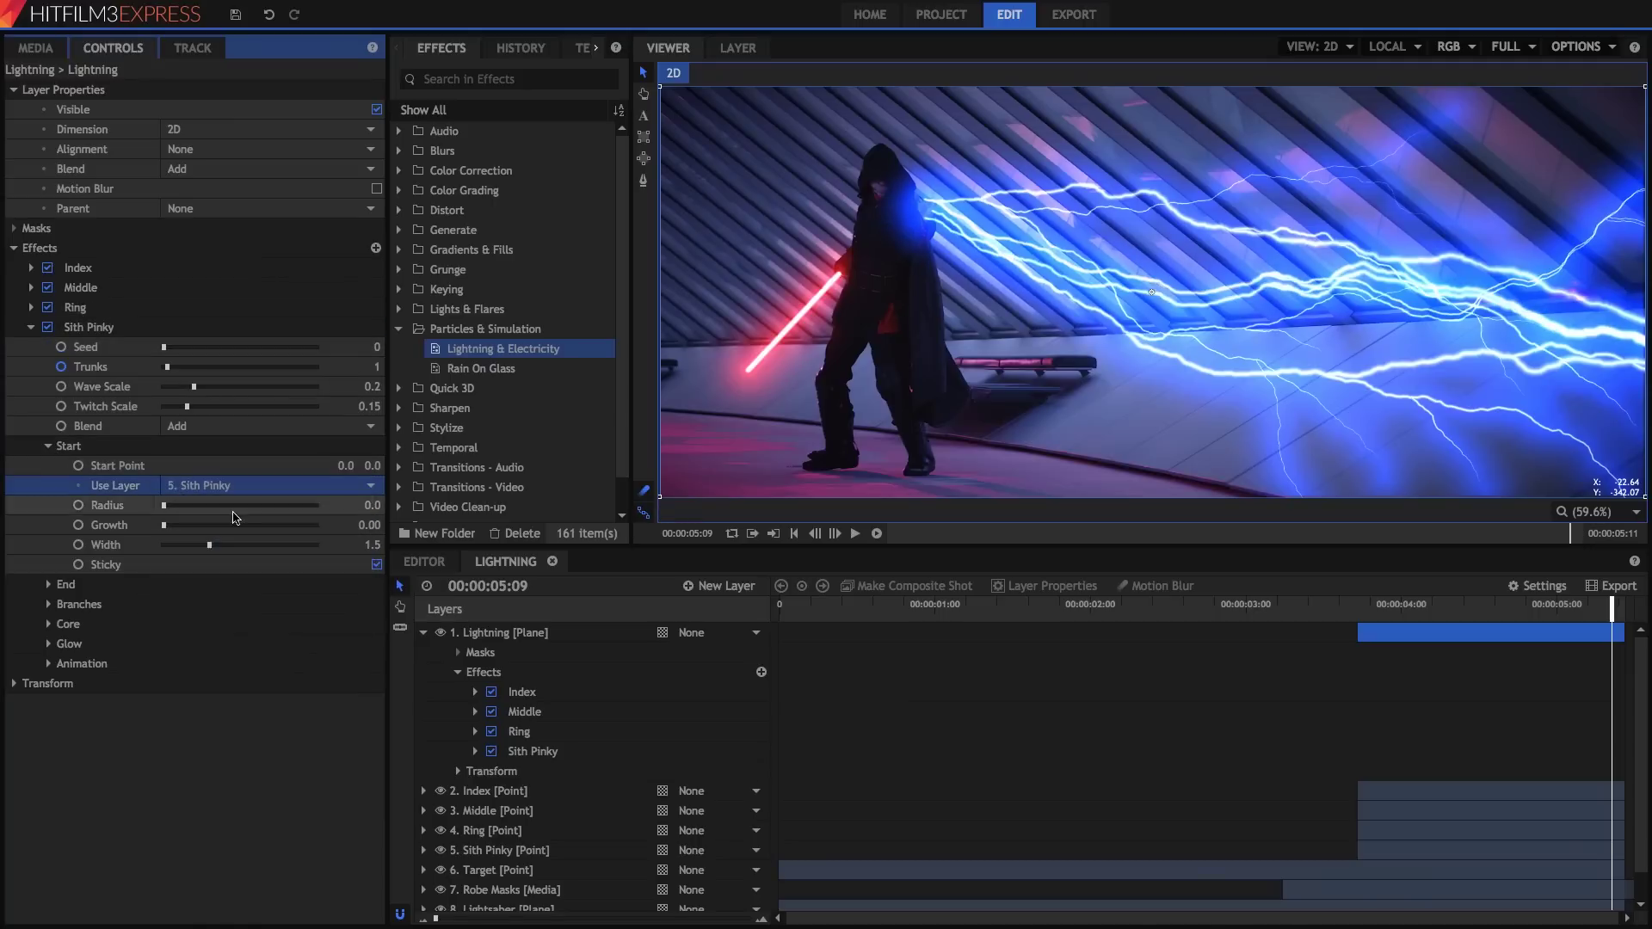
click(32, 327)
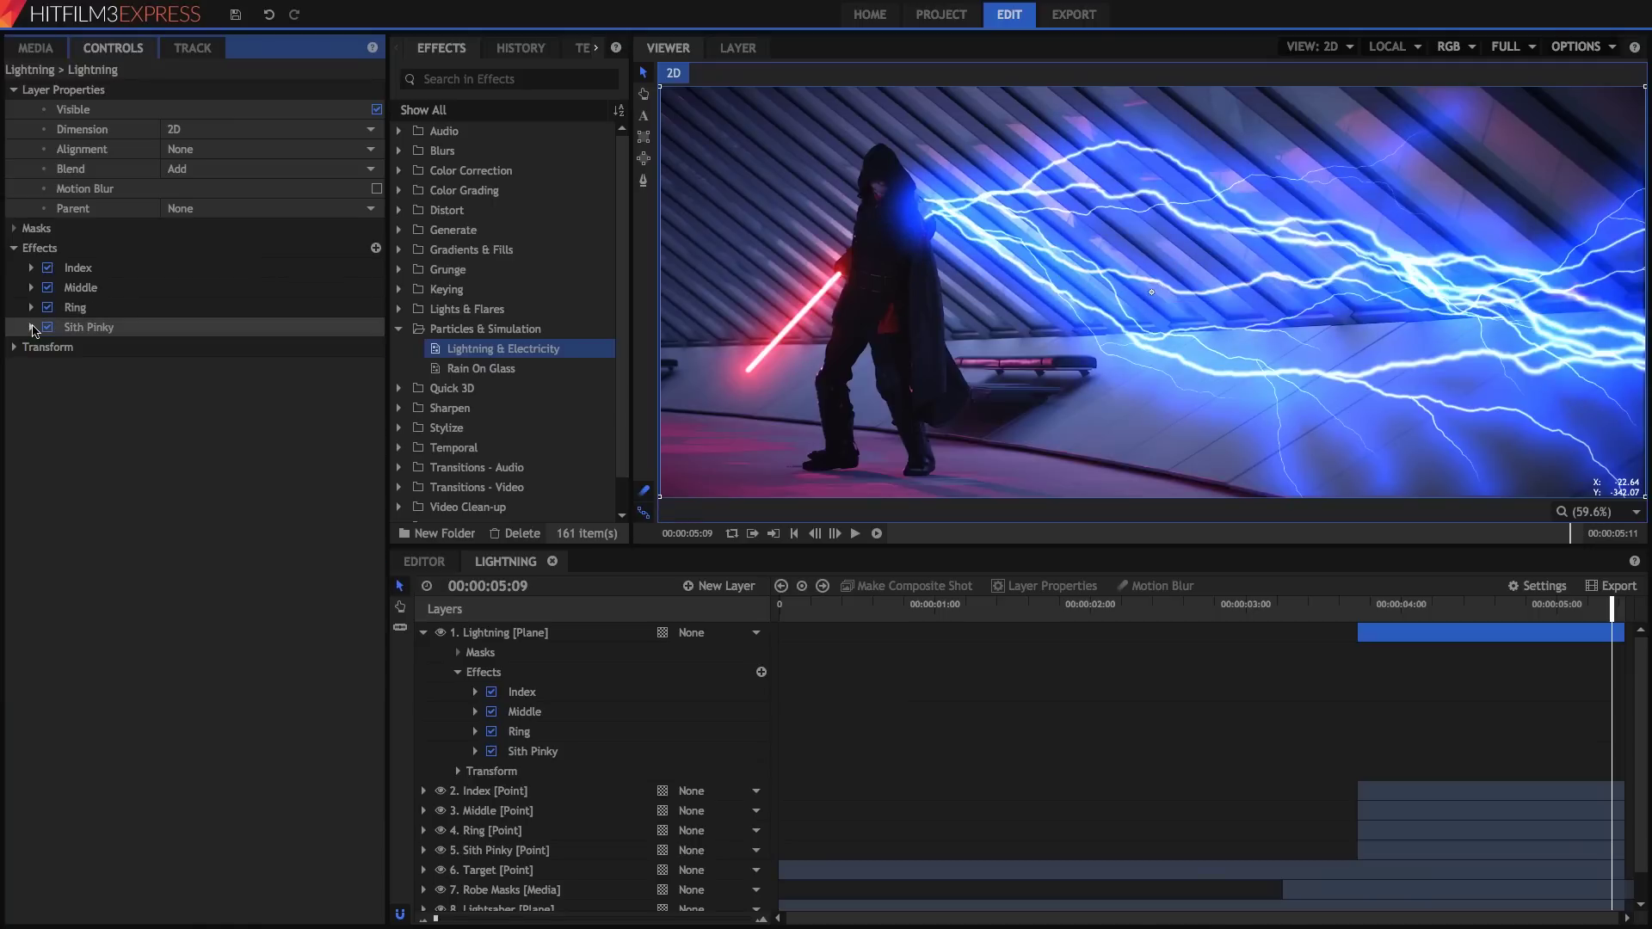
- Show the Index effect's Trunks keyframes in the timeline and scrub the combined lightning from 00:00:03:23 to 00:00:04:16
click(476, 693)
click(1394, 606)
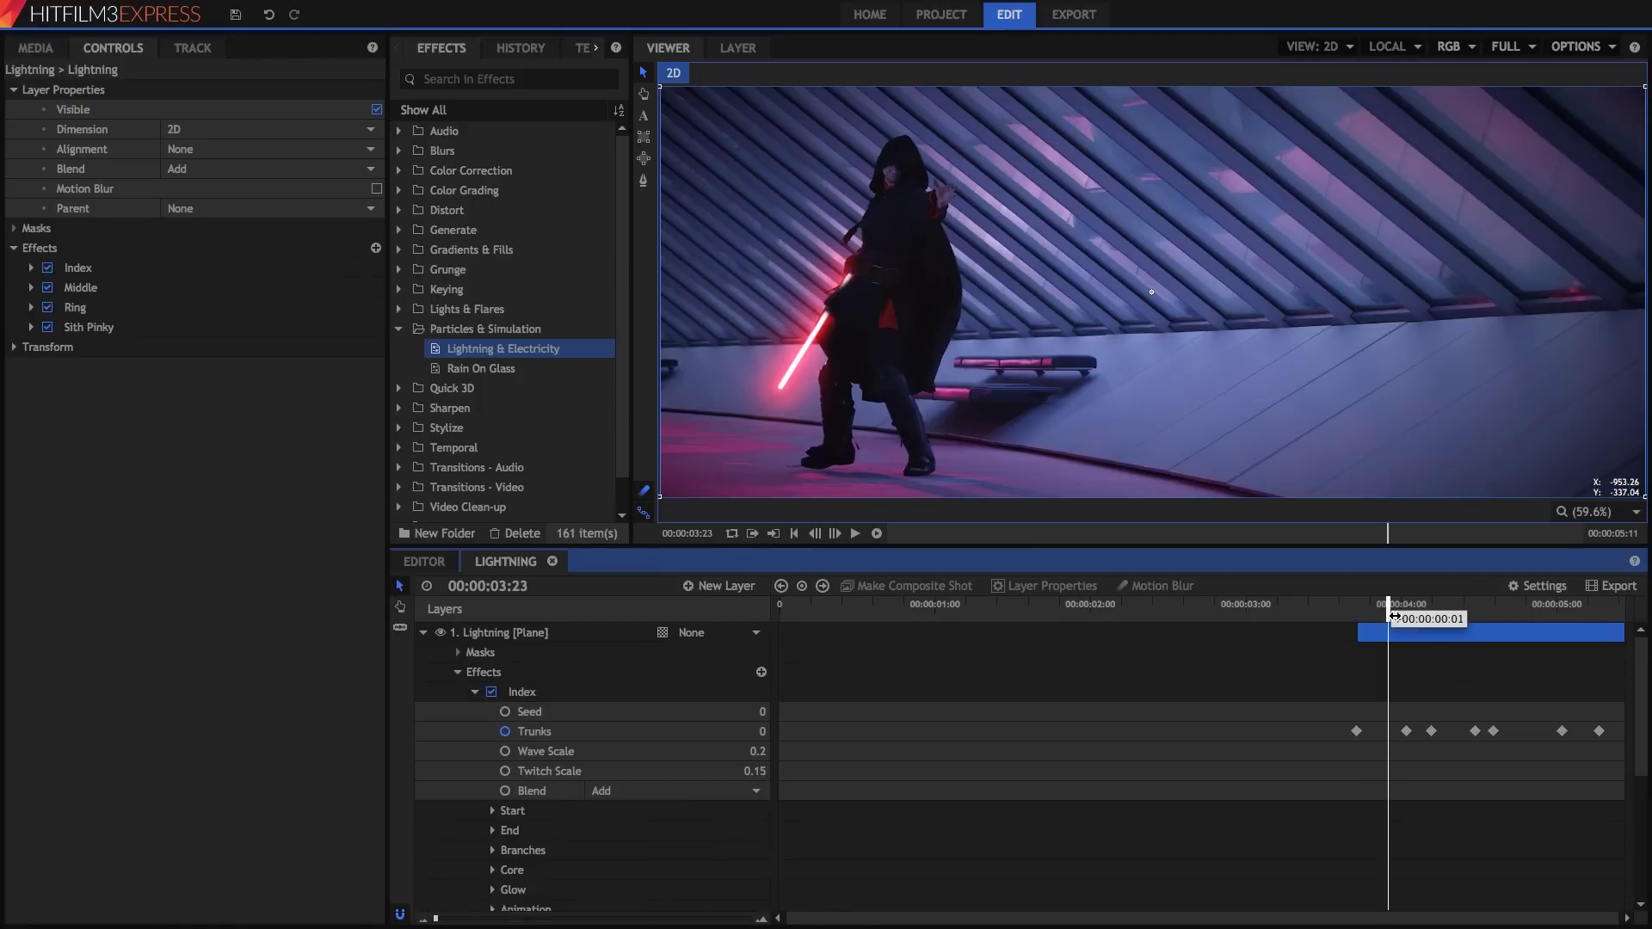
drag(1435, 620, 1499, 610)
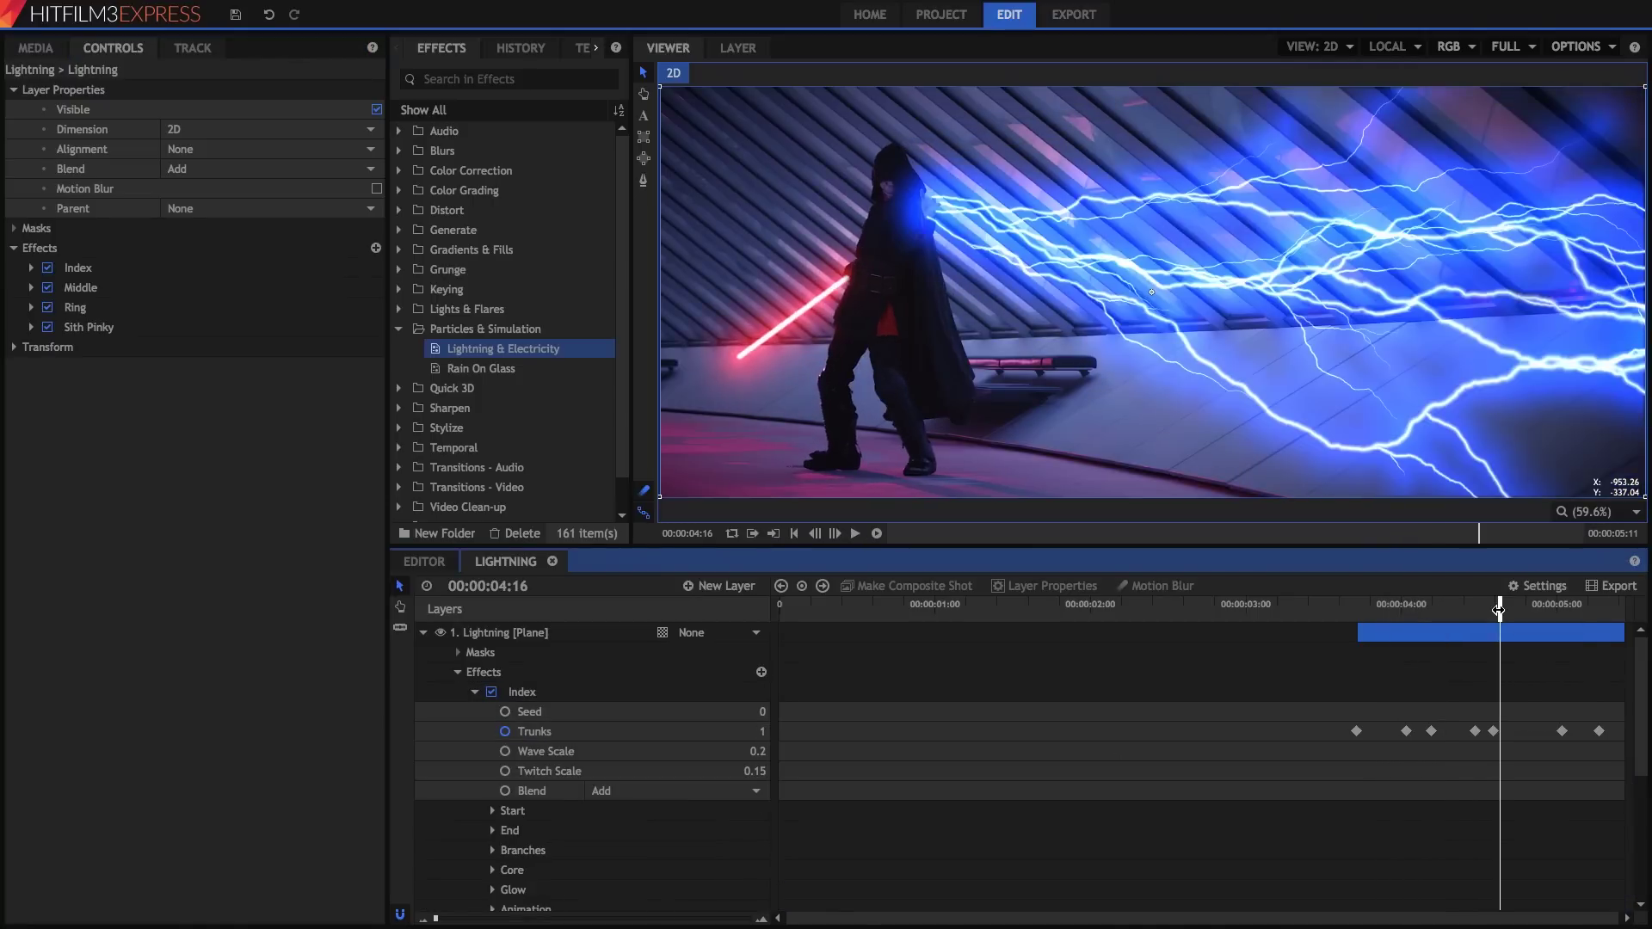
- Move the Middle effect's Trunks keyframe just after 00:00:04:00 several frames later
click(475, 692)
click(475, 712)
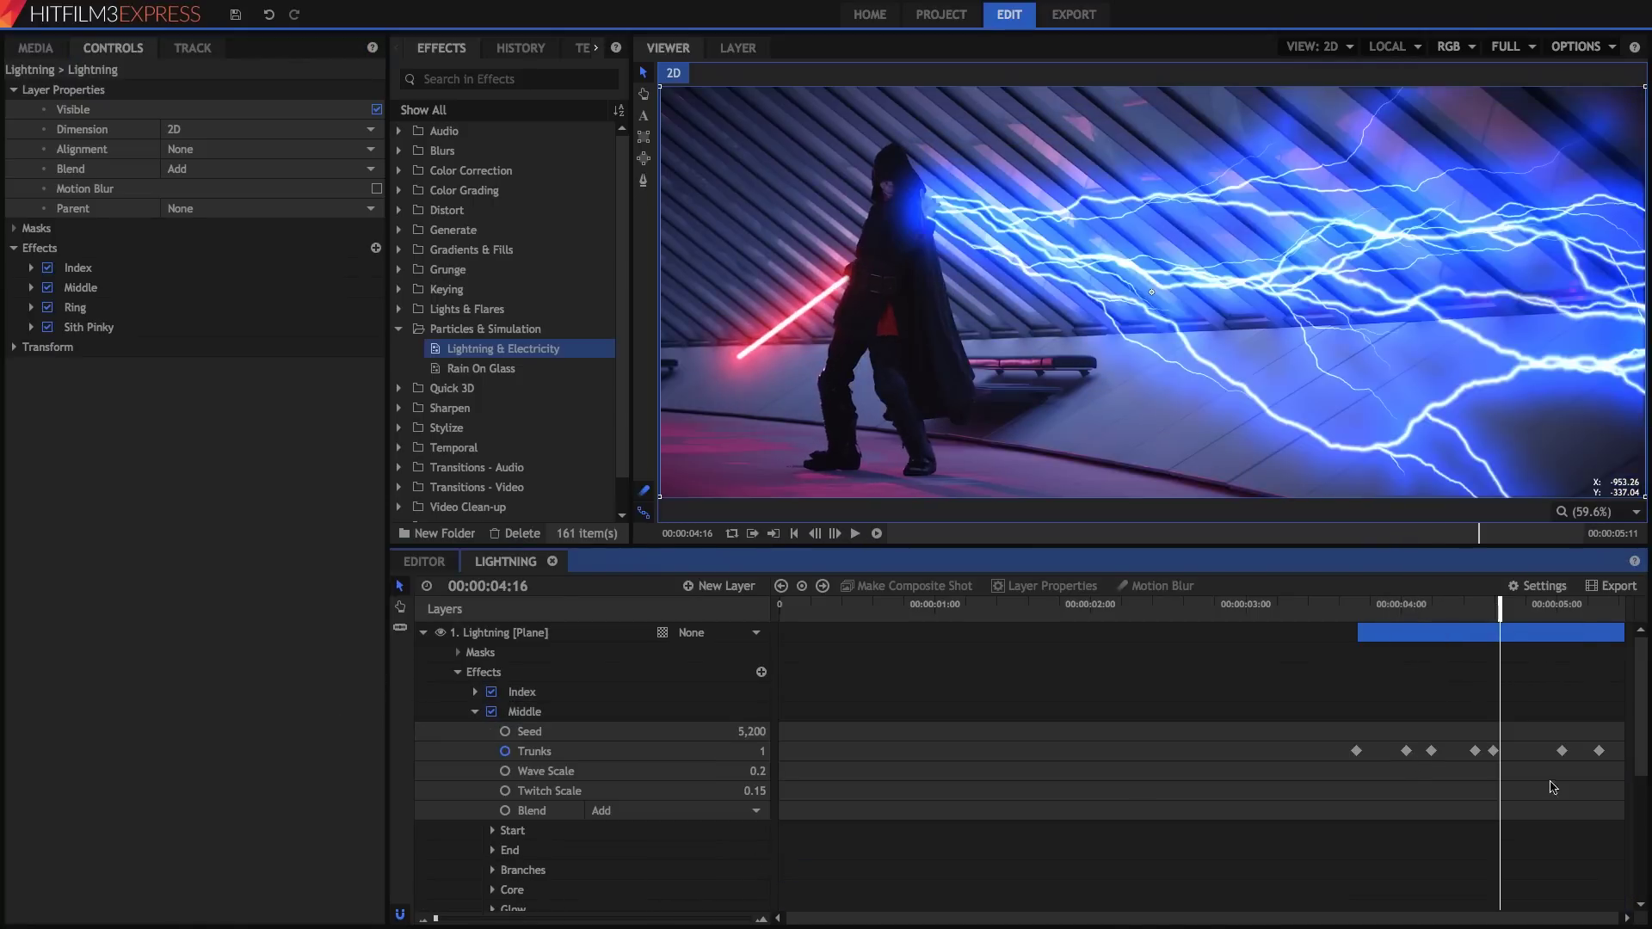
click(1407, 751)
drag(1409, 756, 1443, 770)
click(475, 712)
- Move the Ring effect's Trunks keyframe just after 00:00:05:00 several frames earlier
click(475, 731)
drag(1562, 771, 1530, 792)
click(476, 731)
- Move two of the Sith Pinky effect's later Trunks keyframes a few frames earlier and scrub the lightning up to 00:00:04:13
click(475, 751)
mouse_move(1475, 791)
mouse_down()
mouse_move(1505, 791)
mouse_move(1456, 791)
mouse_up()
drag(1561, 790, 1549, 792)
click(475, 751)
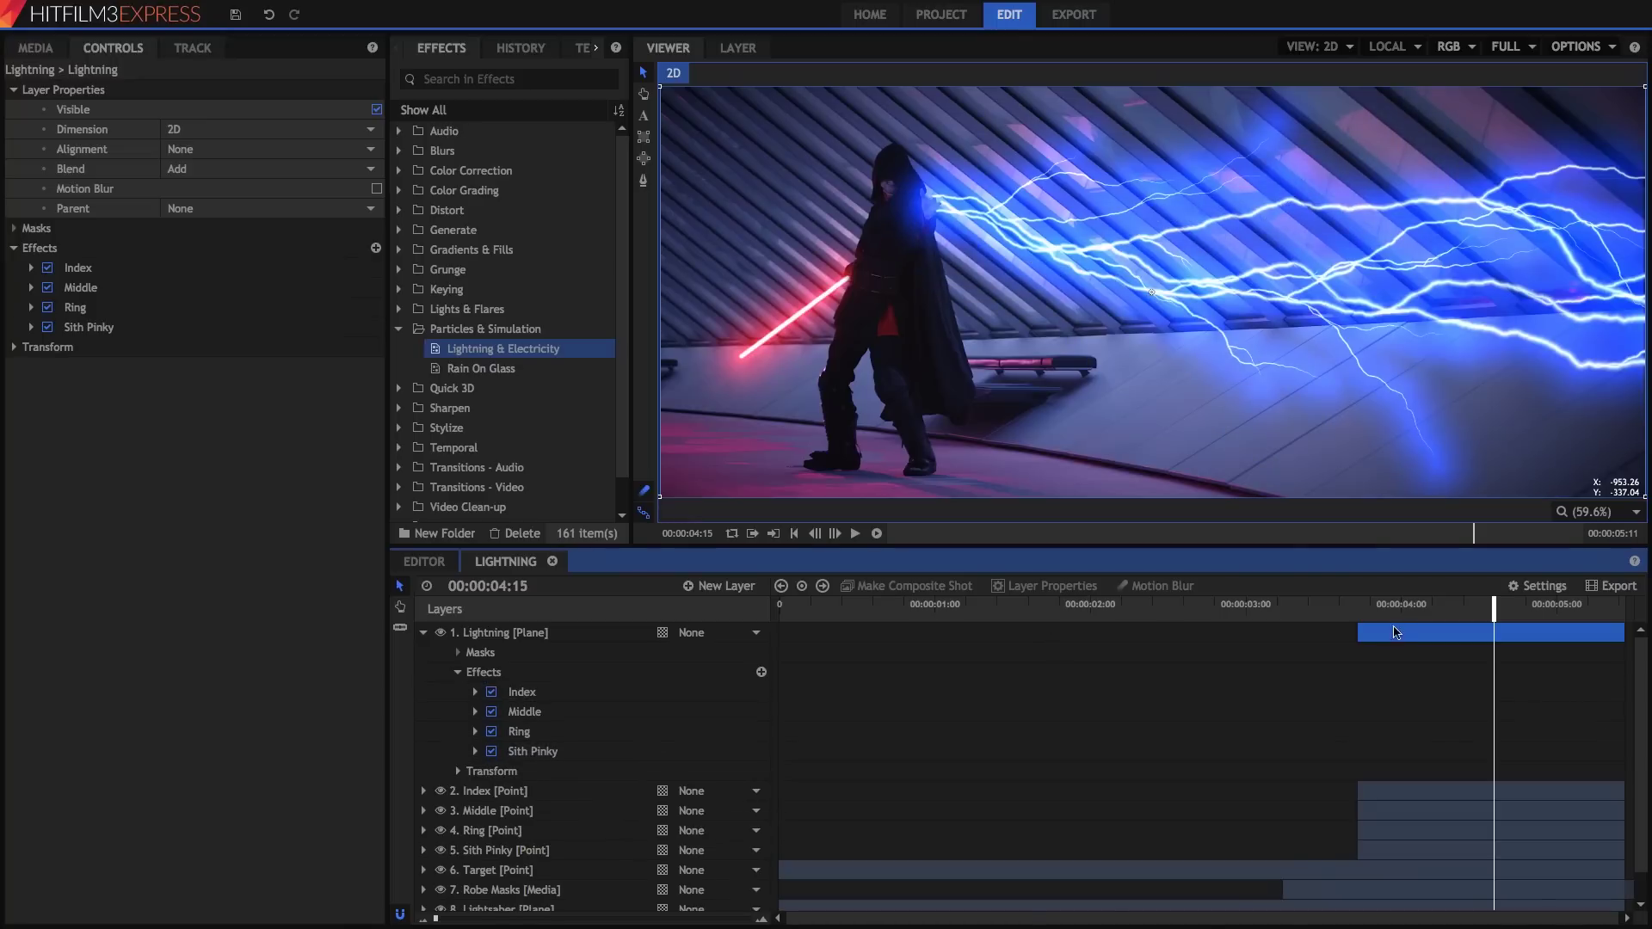
click(1351, 605)
drag(1377, 608, 1480, 609)
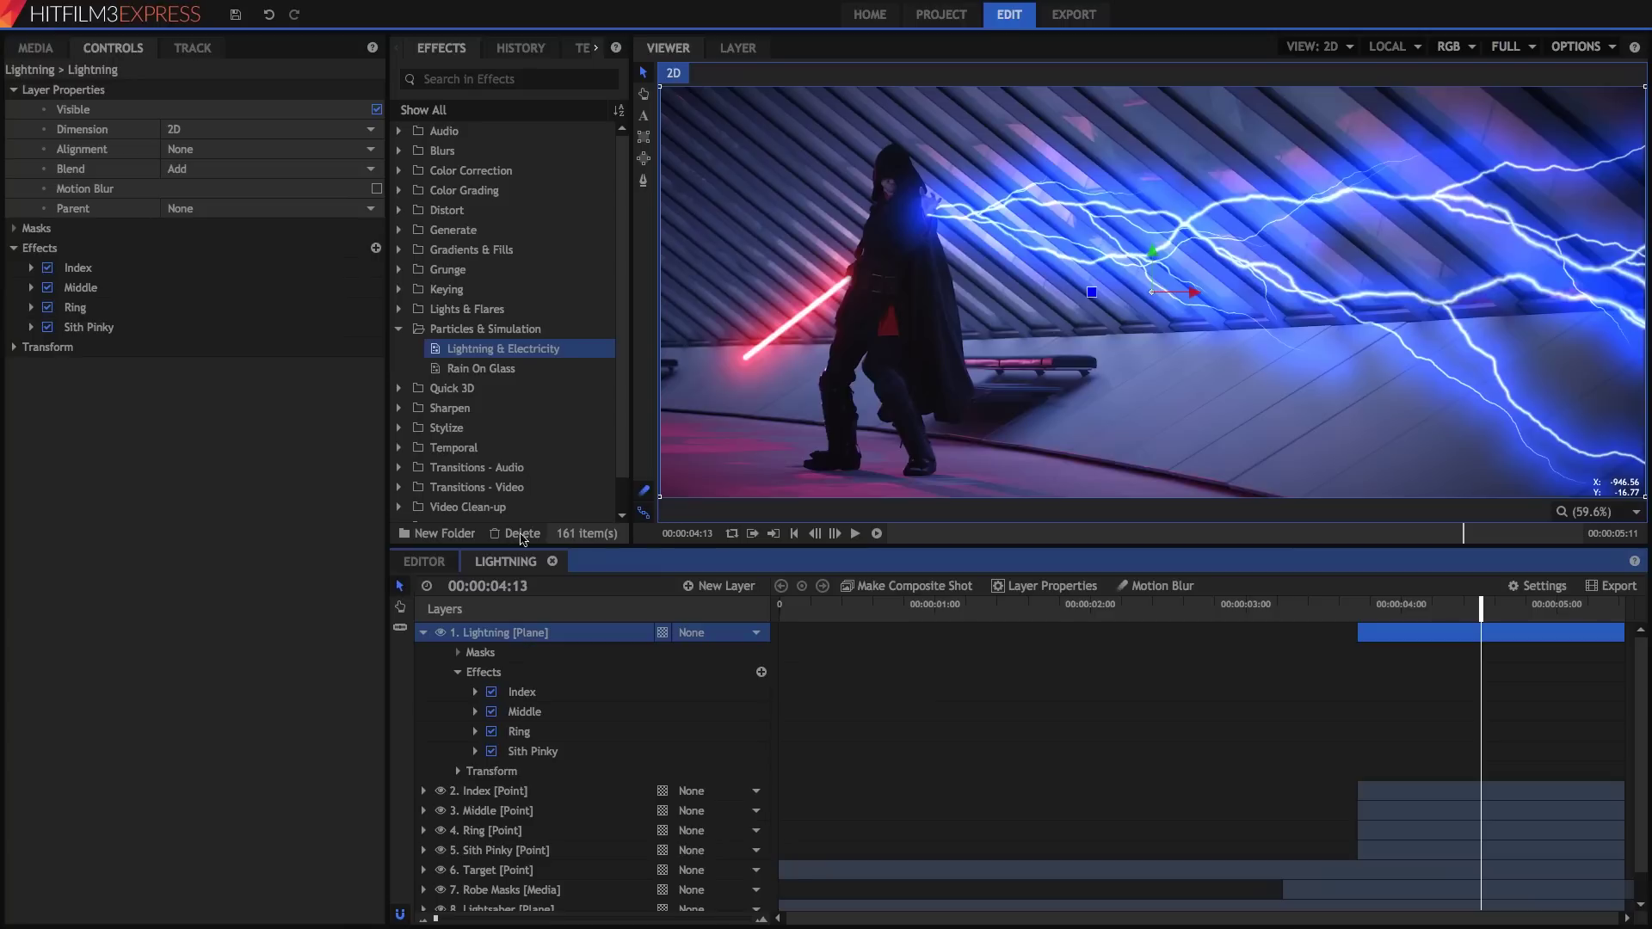
- Search the effects for glow and apply Glow to the Lightning layer
click(484, 78)
text(glow)
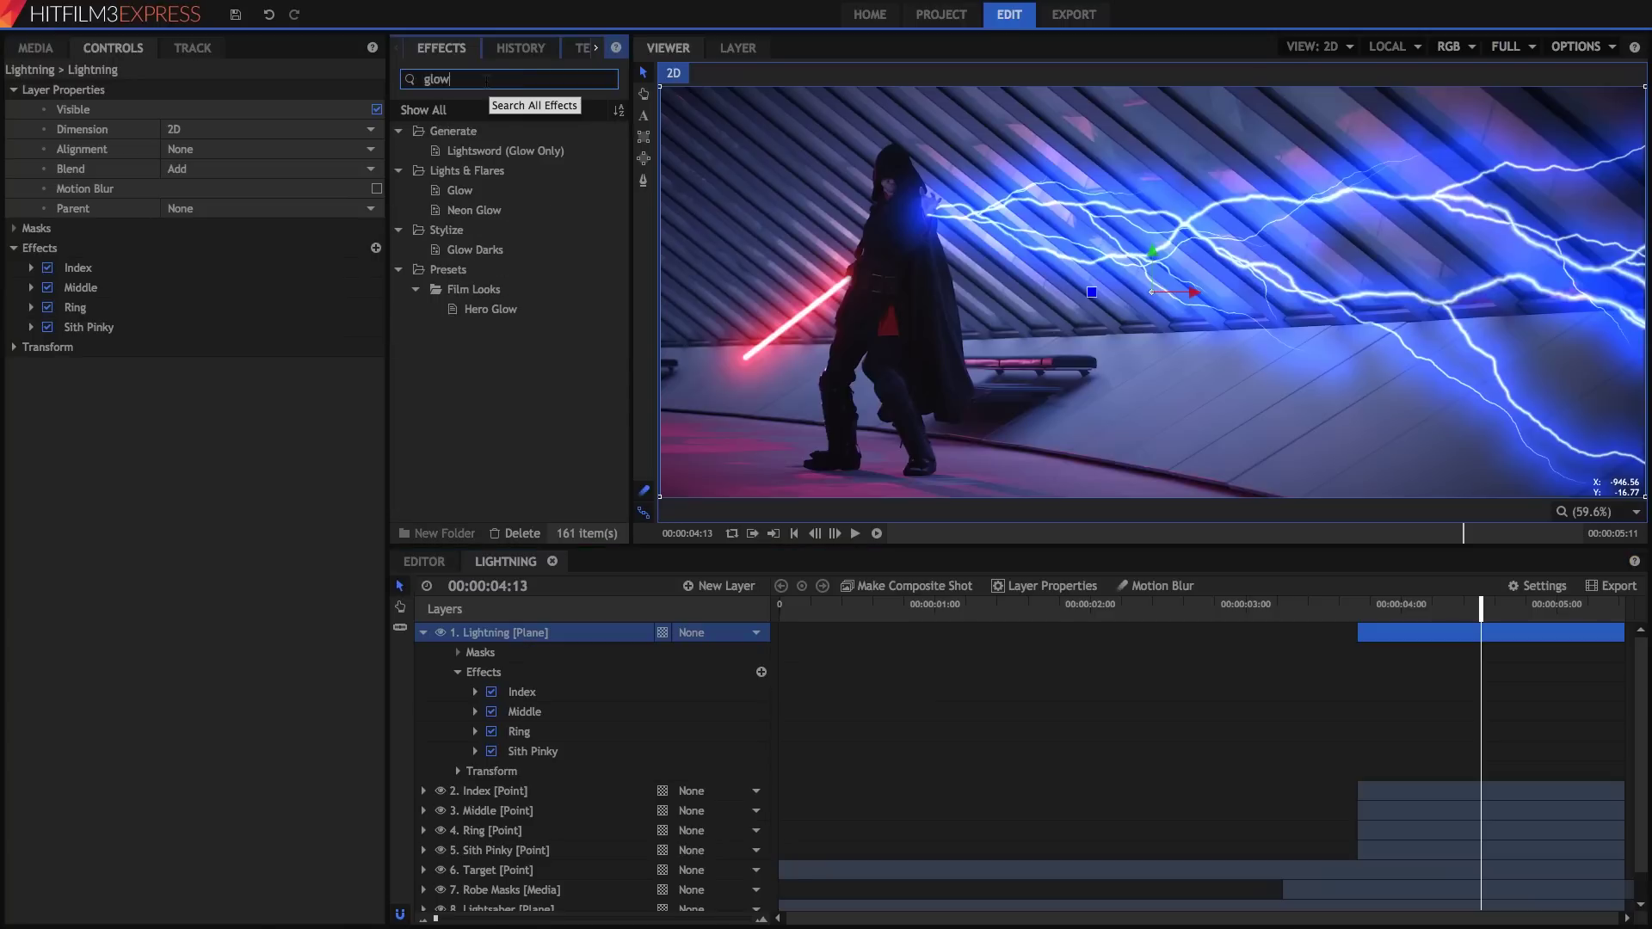
drag(463, 191, 504, 635)
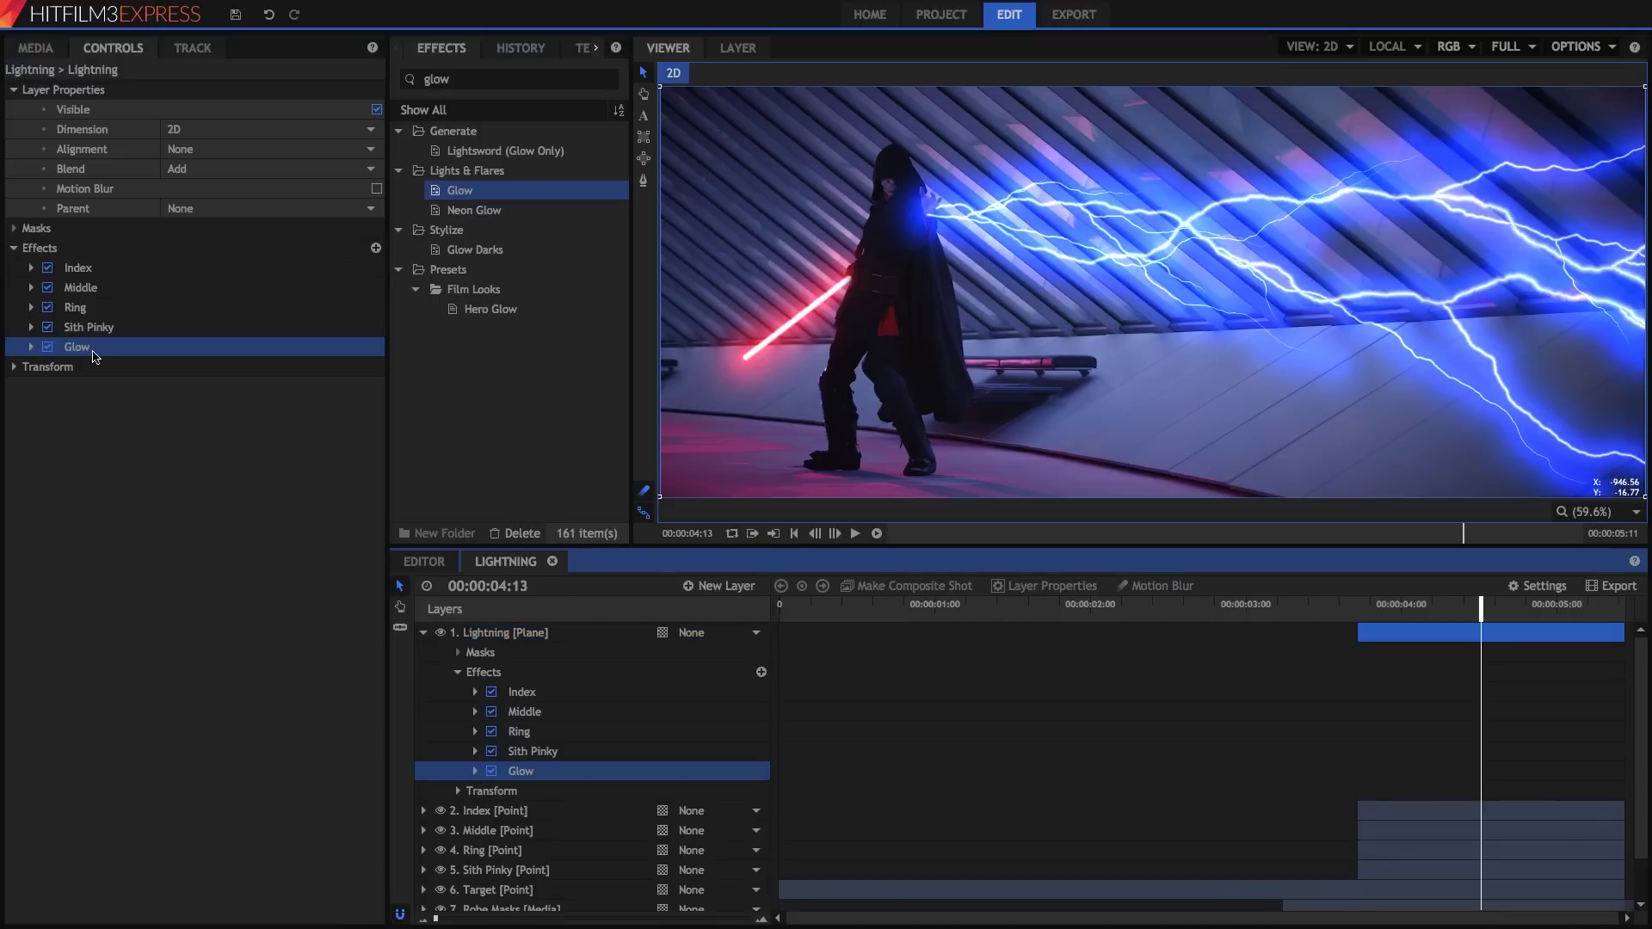
- Set the Glow effect's Intensity to 1.5 and Radius to 71.6 px, and compare the lightning with Glow off and on
drag(78, 352, 35, 351)
click(31, 348)
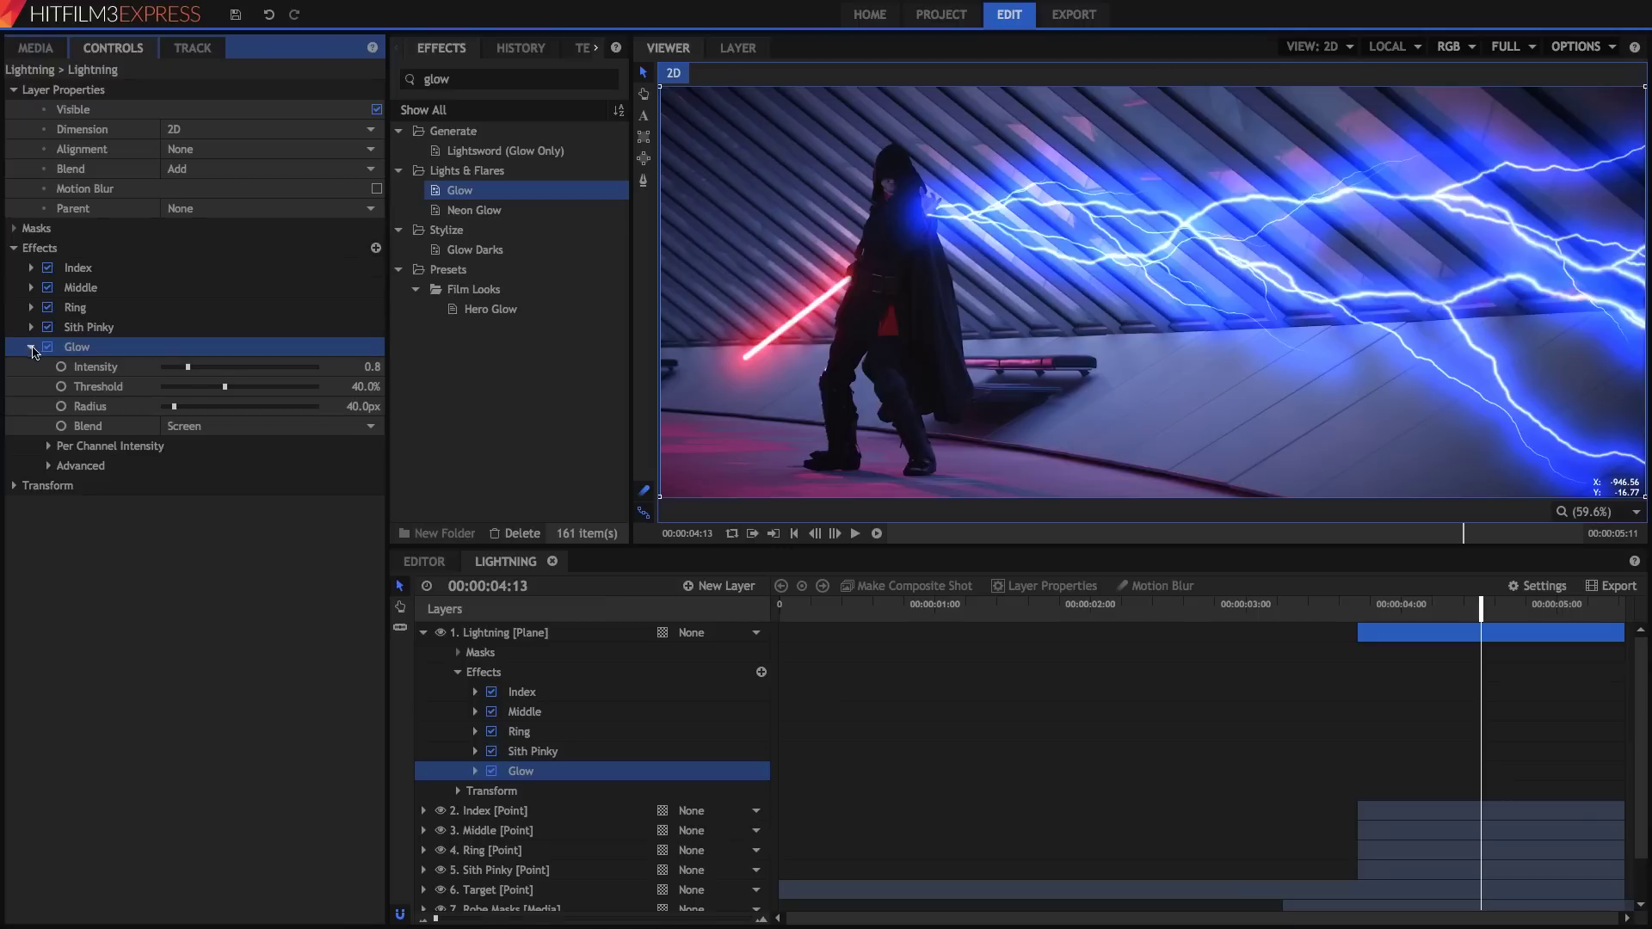
drag(189, 369, 382, 372)
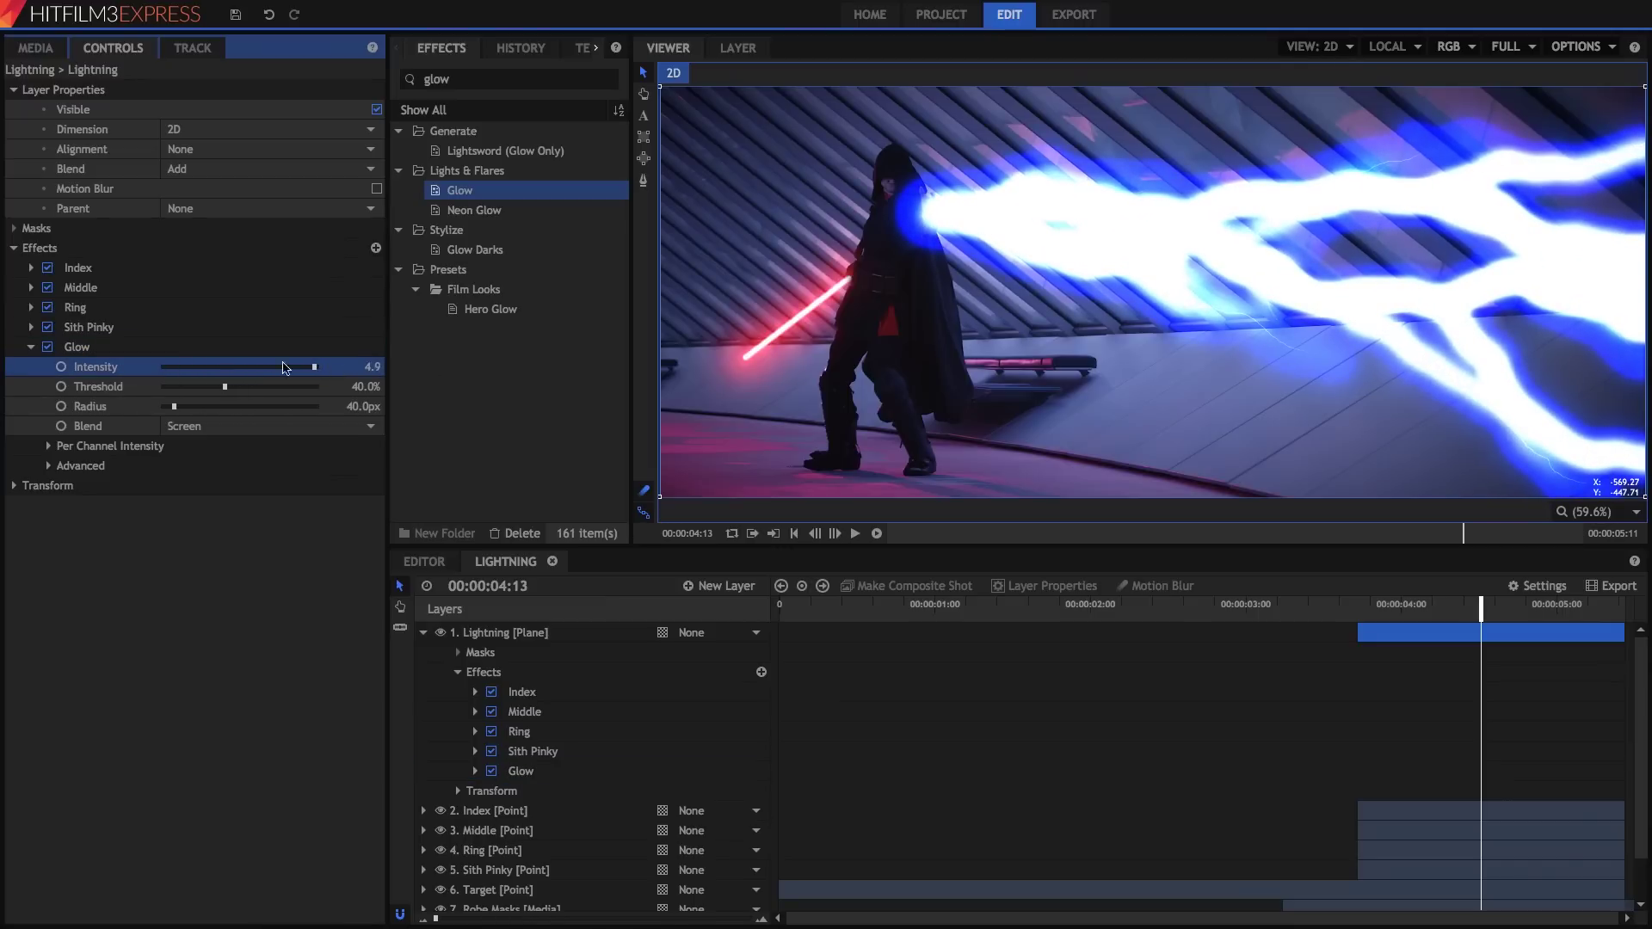
drag(284, 368, 215, 370)
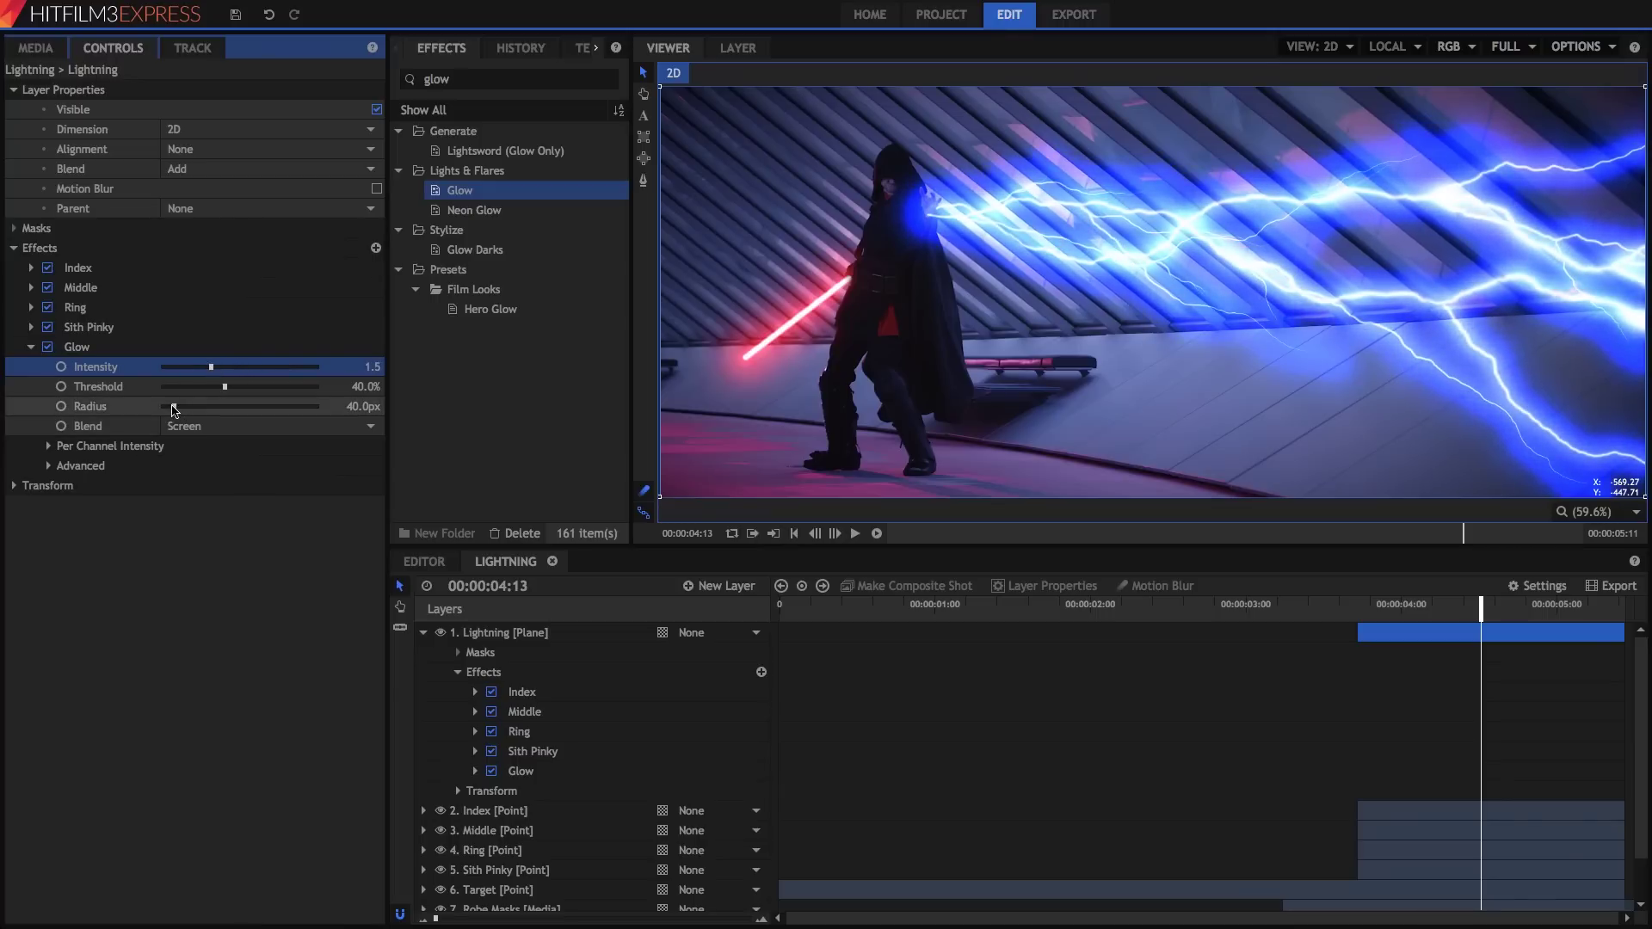
drag(176, 411, 185, 409)
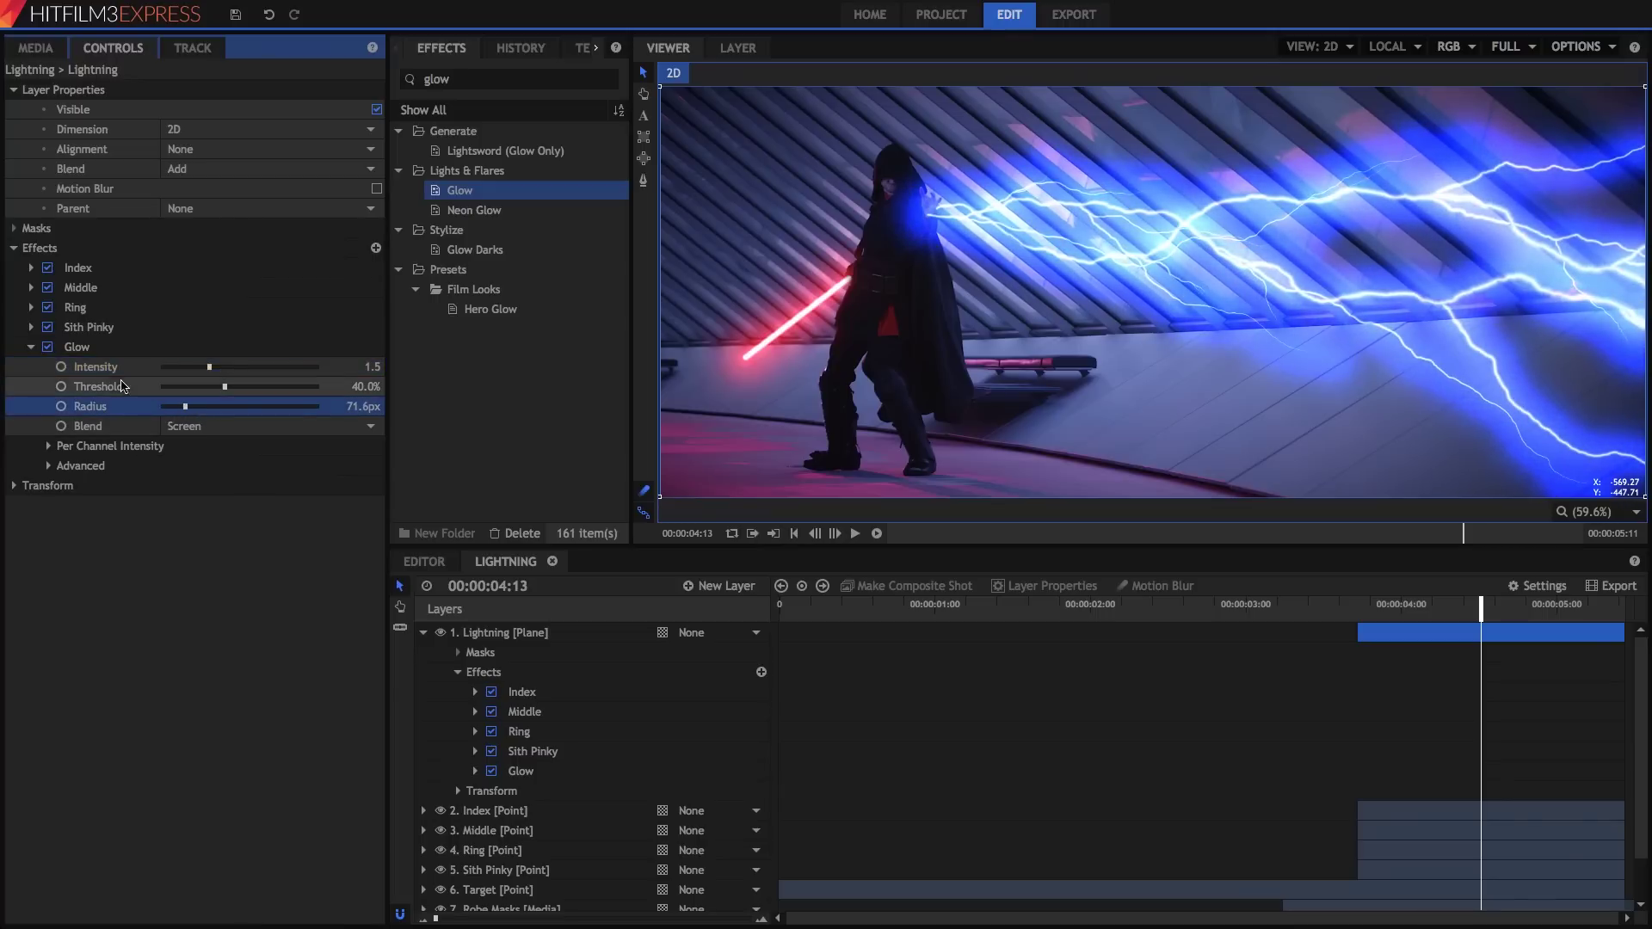
click(48, 348)
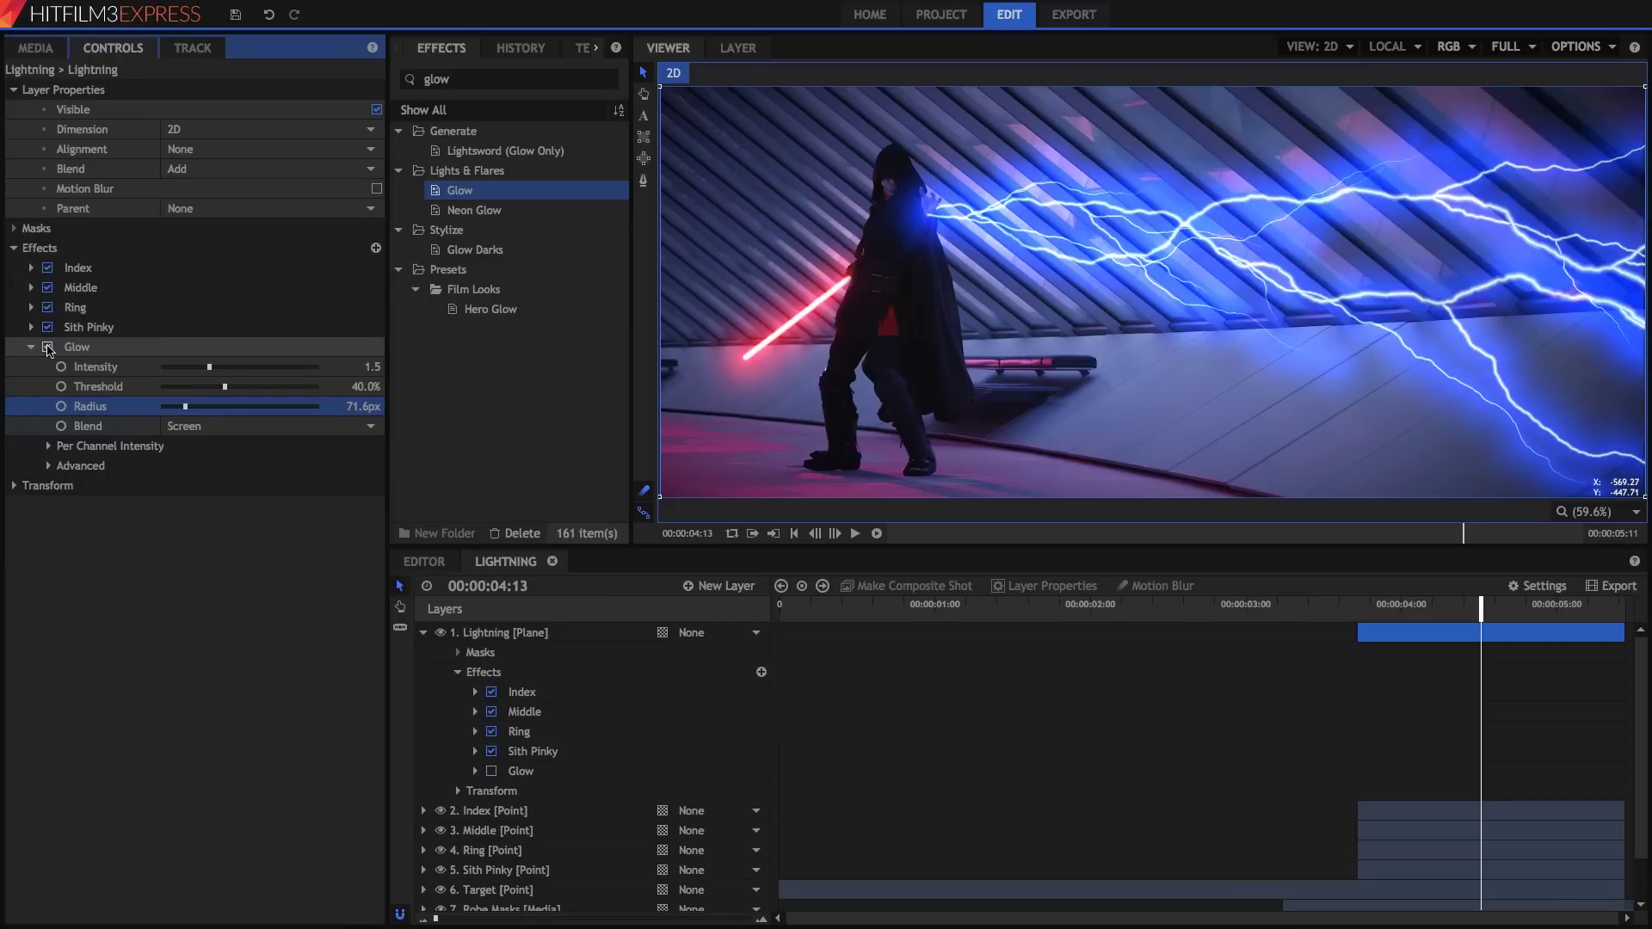
click(48, 348)
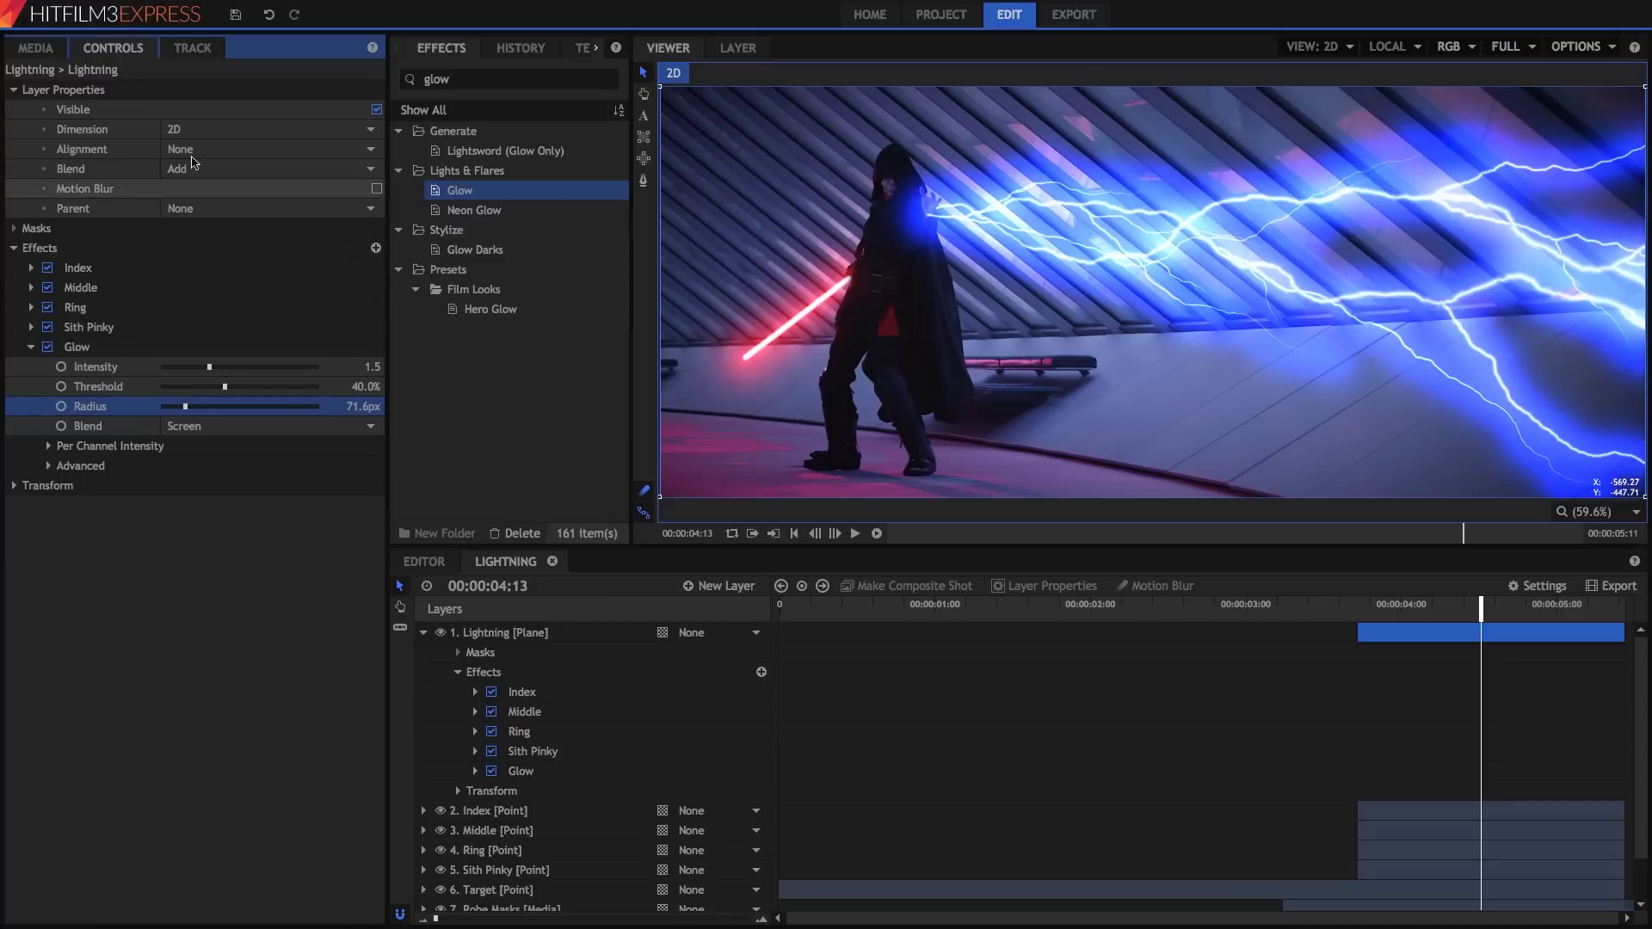
- Apply the Motion Blur effect to the Lightning layer and compare it off and on at 00:00:04:15
double_click(436, 79)
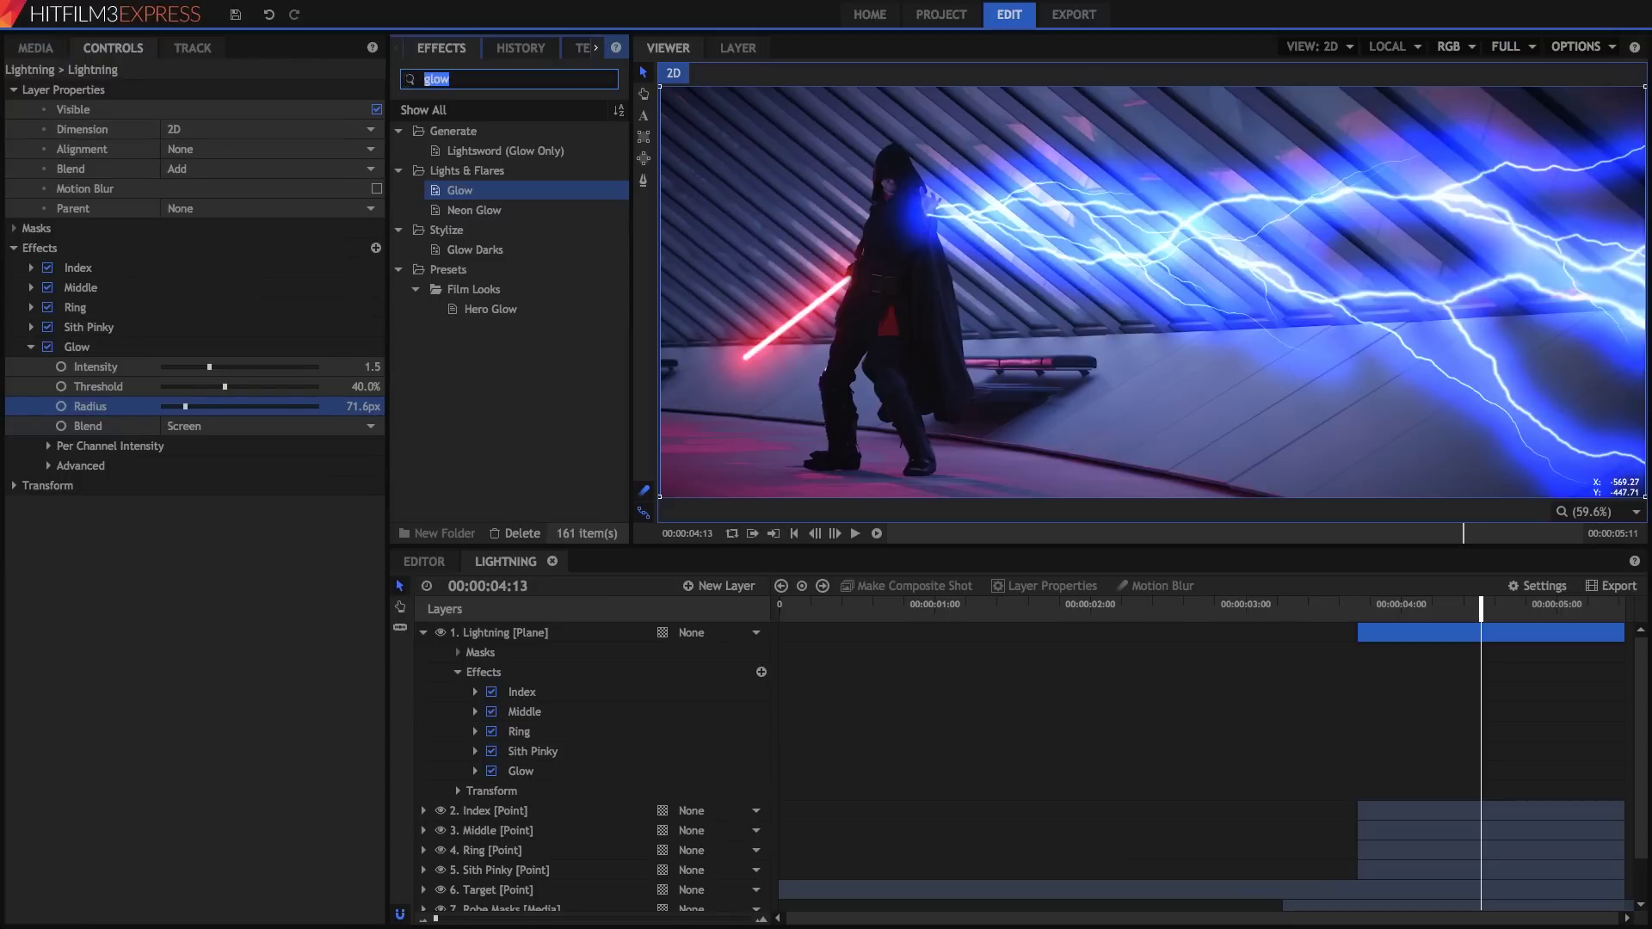
text(blur)
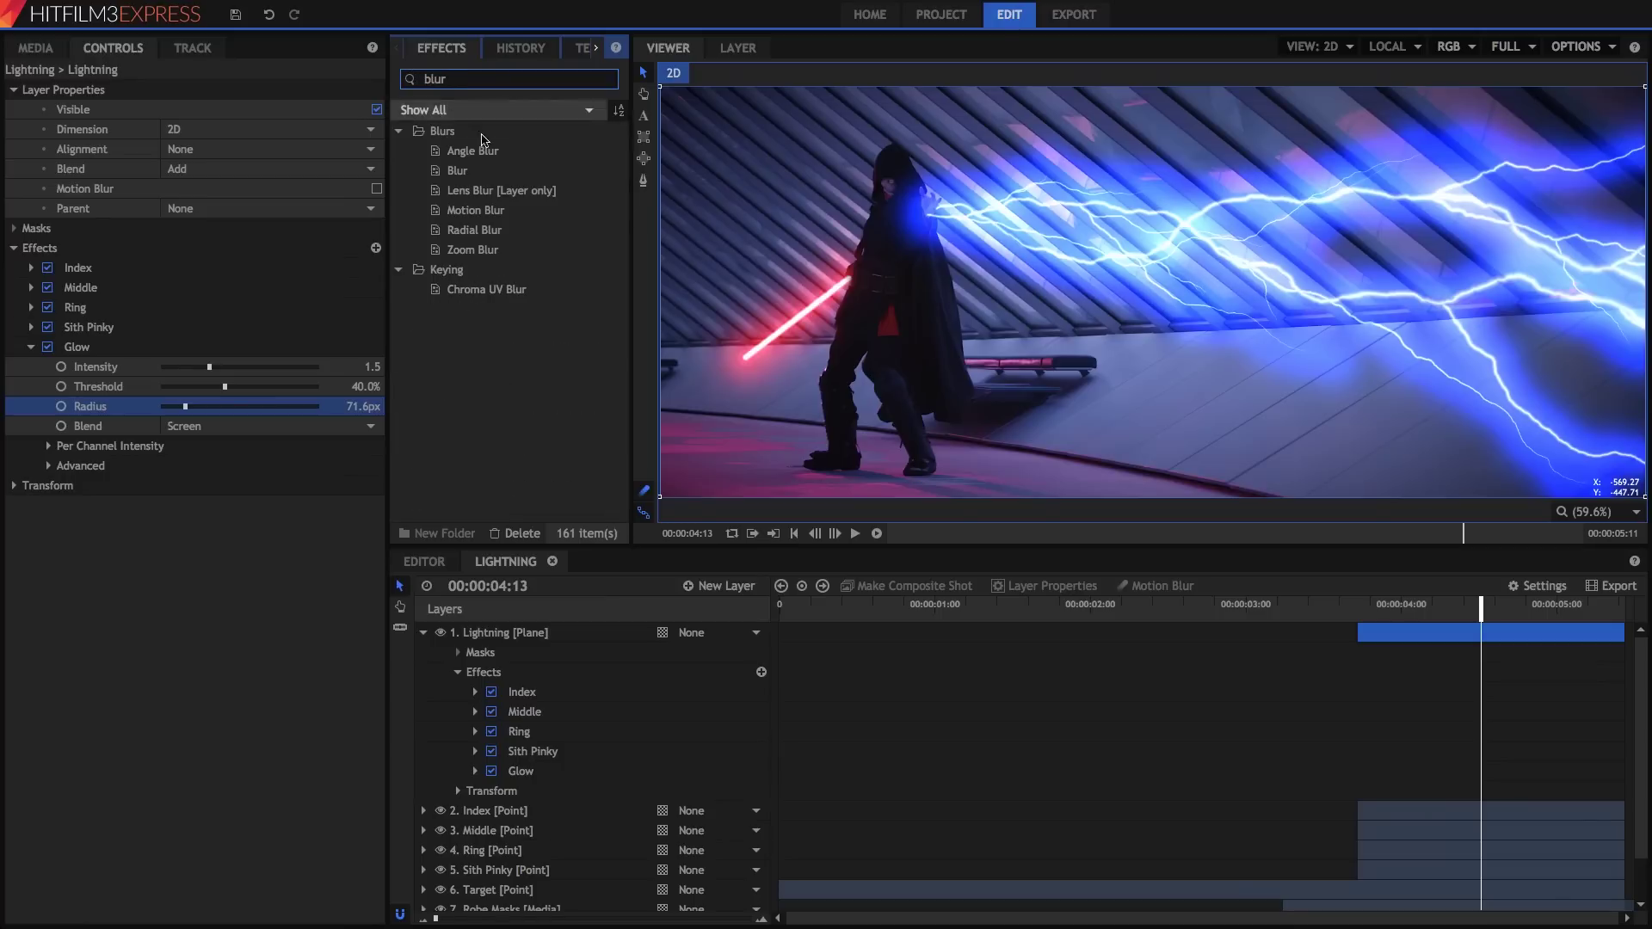
drag(479, 212, 517, 635)
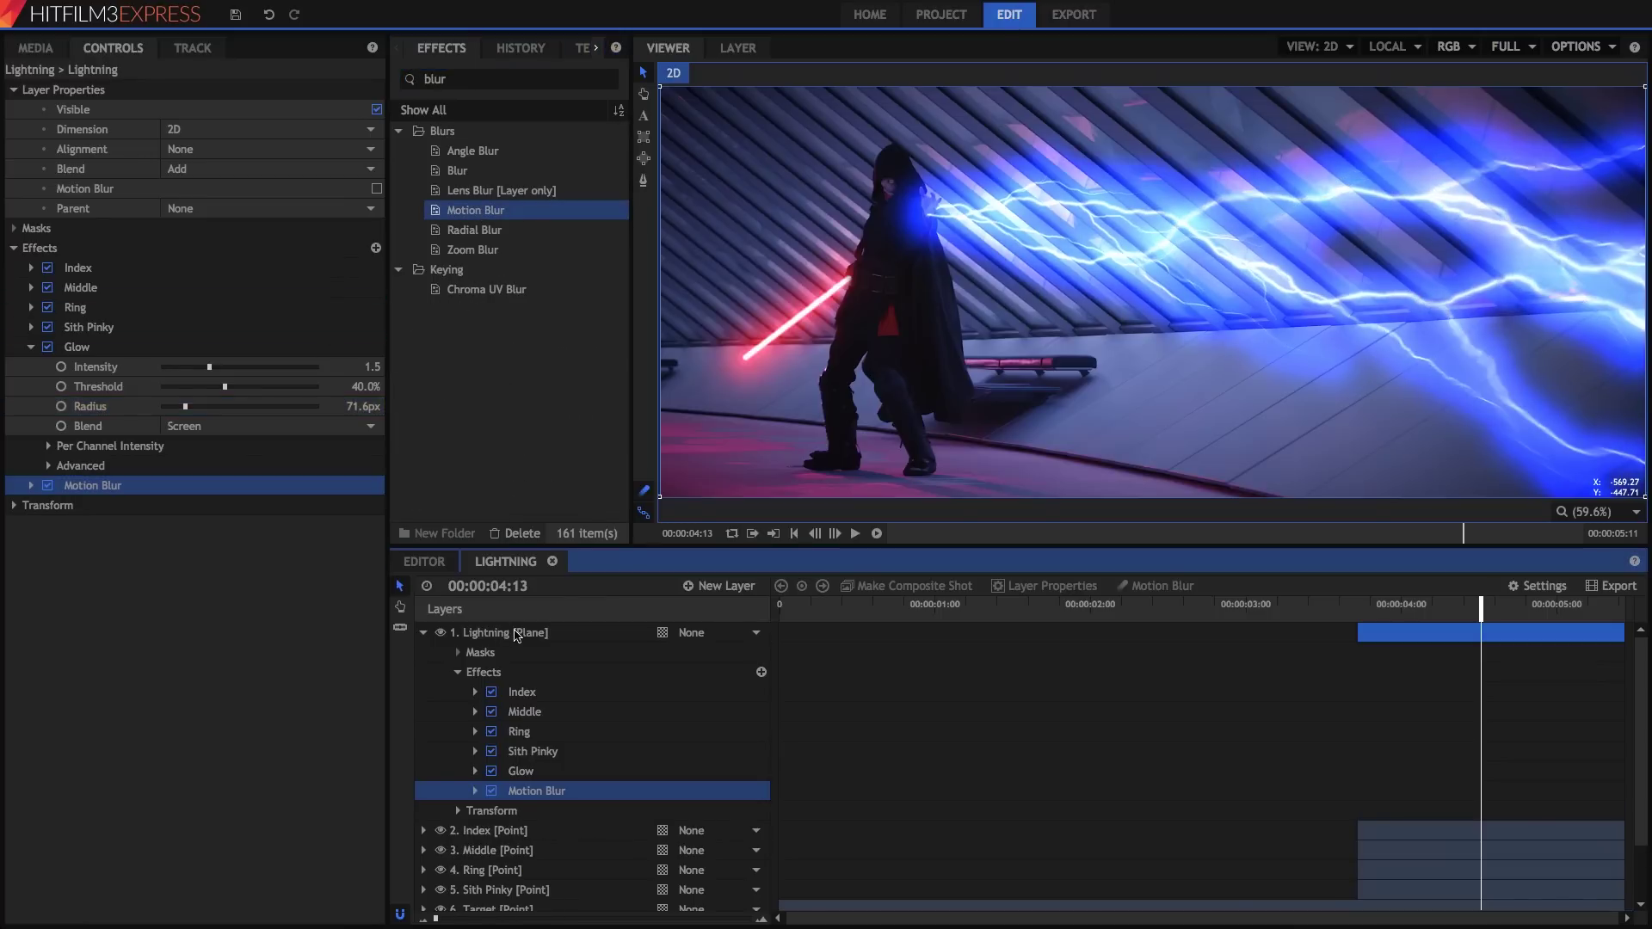
click(1496, 611)
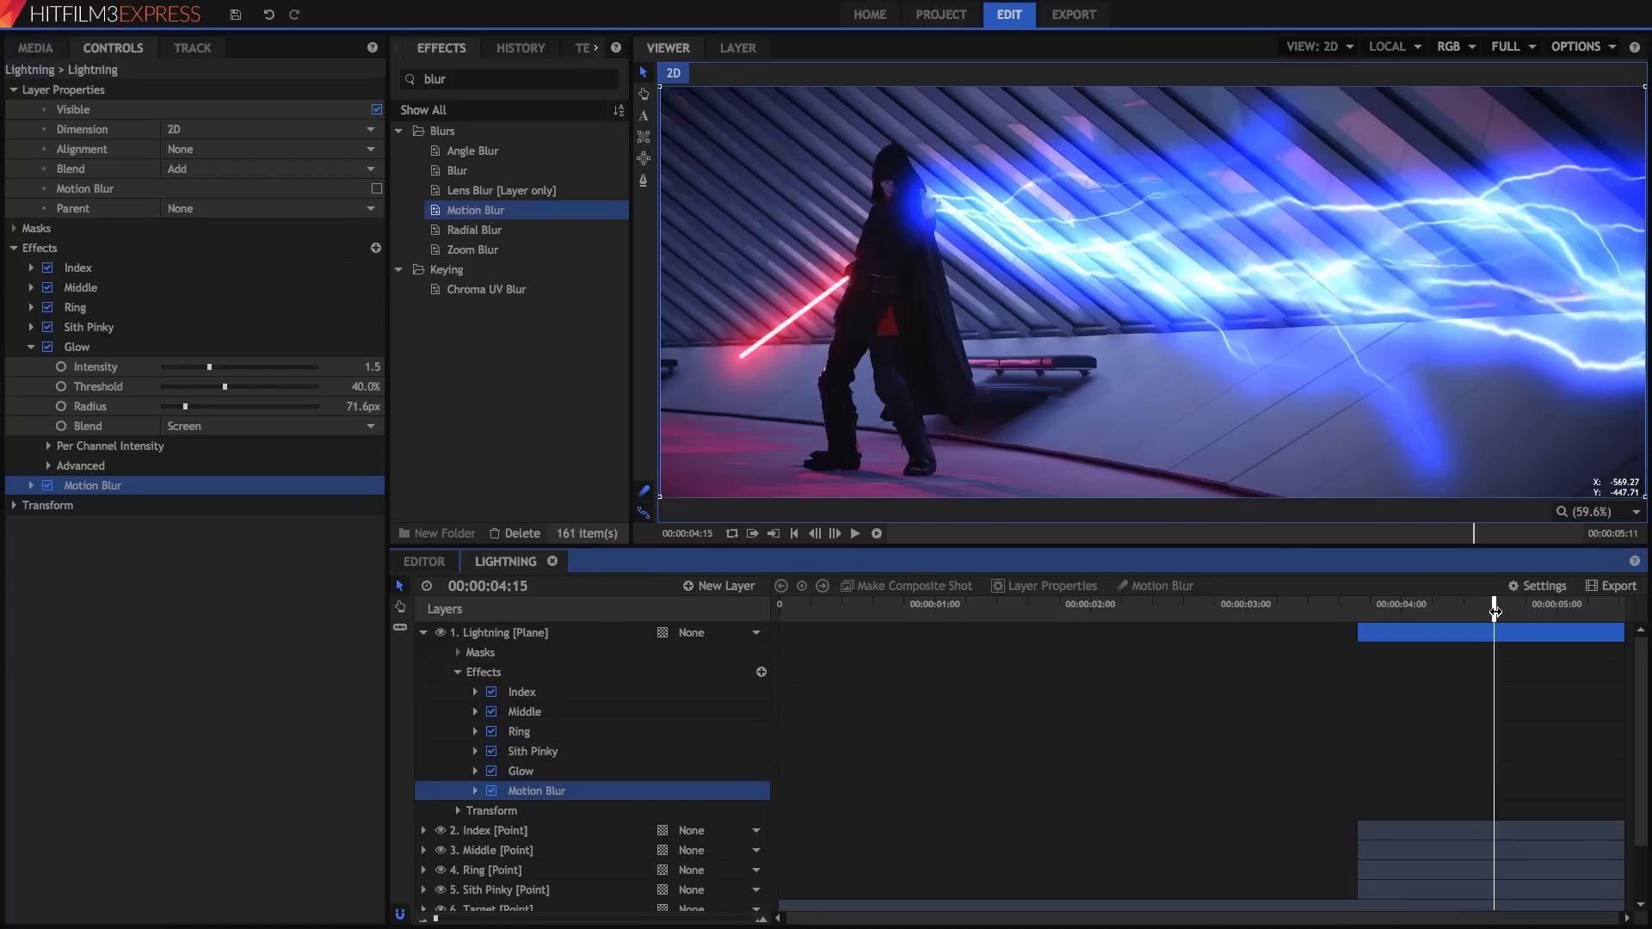
click(47, 485)
click(47, 485)
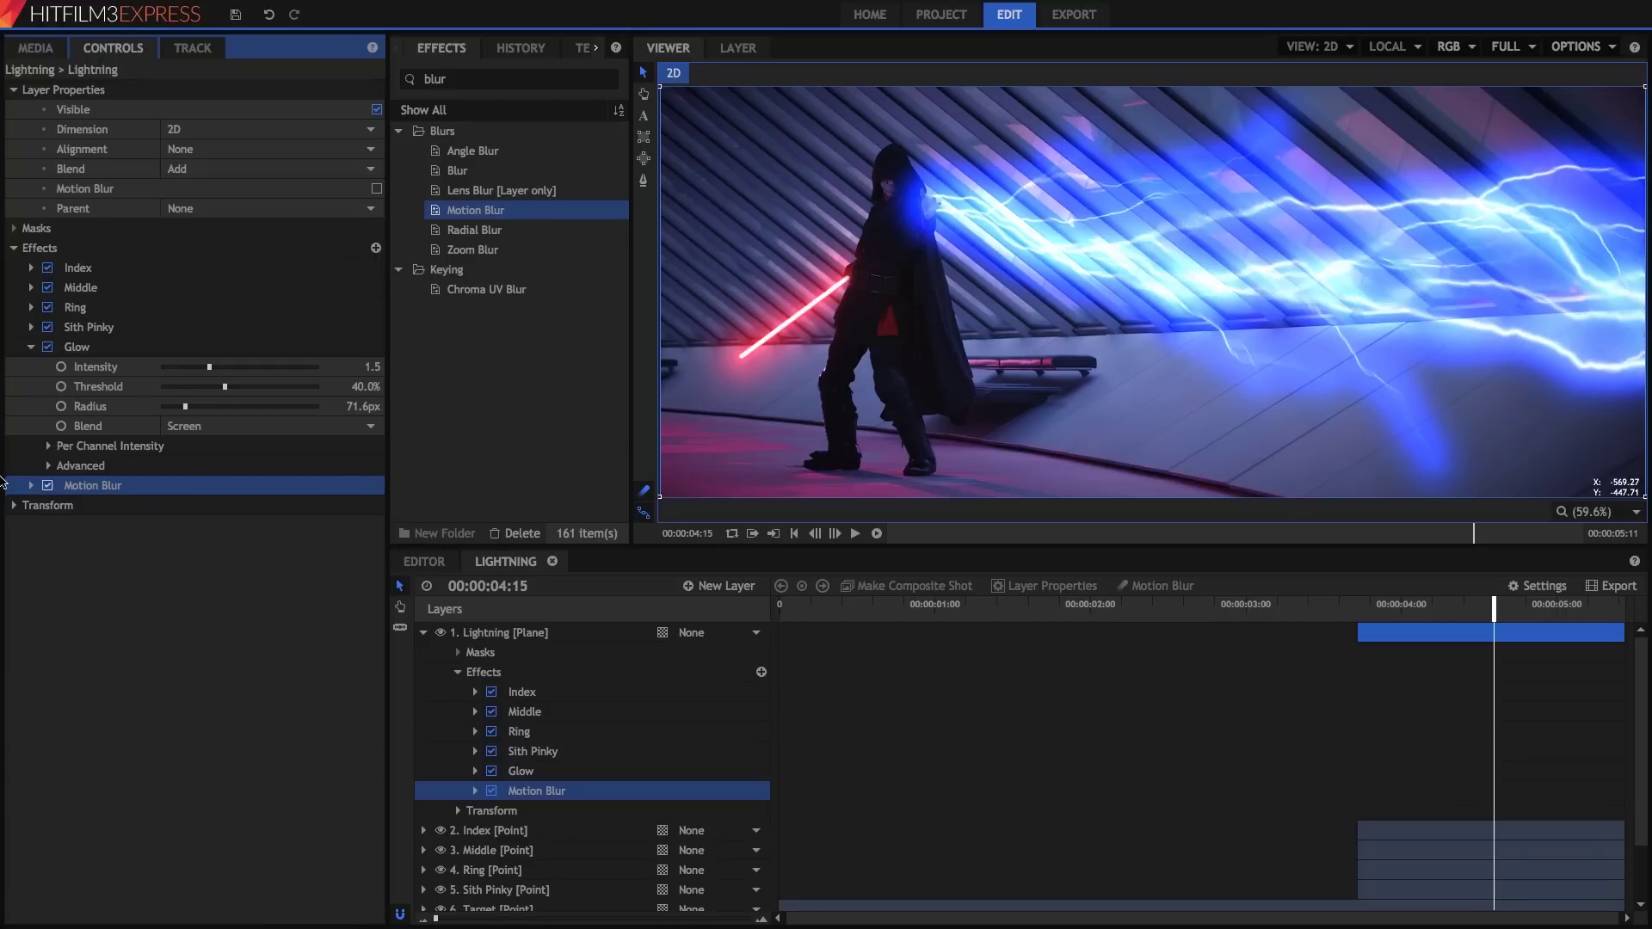
click(514, 635)
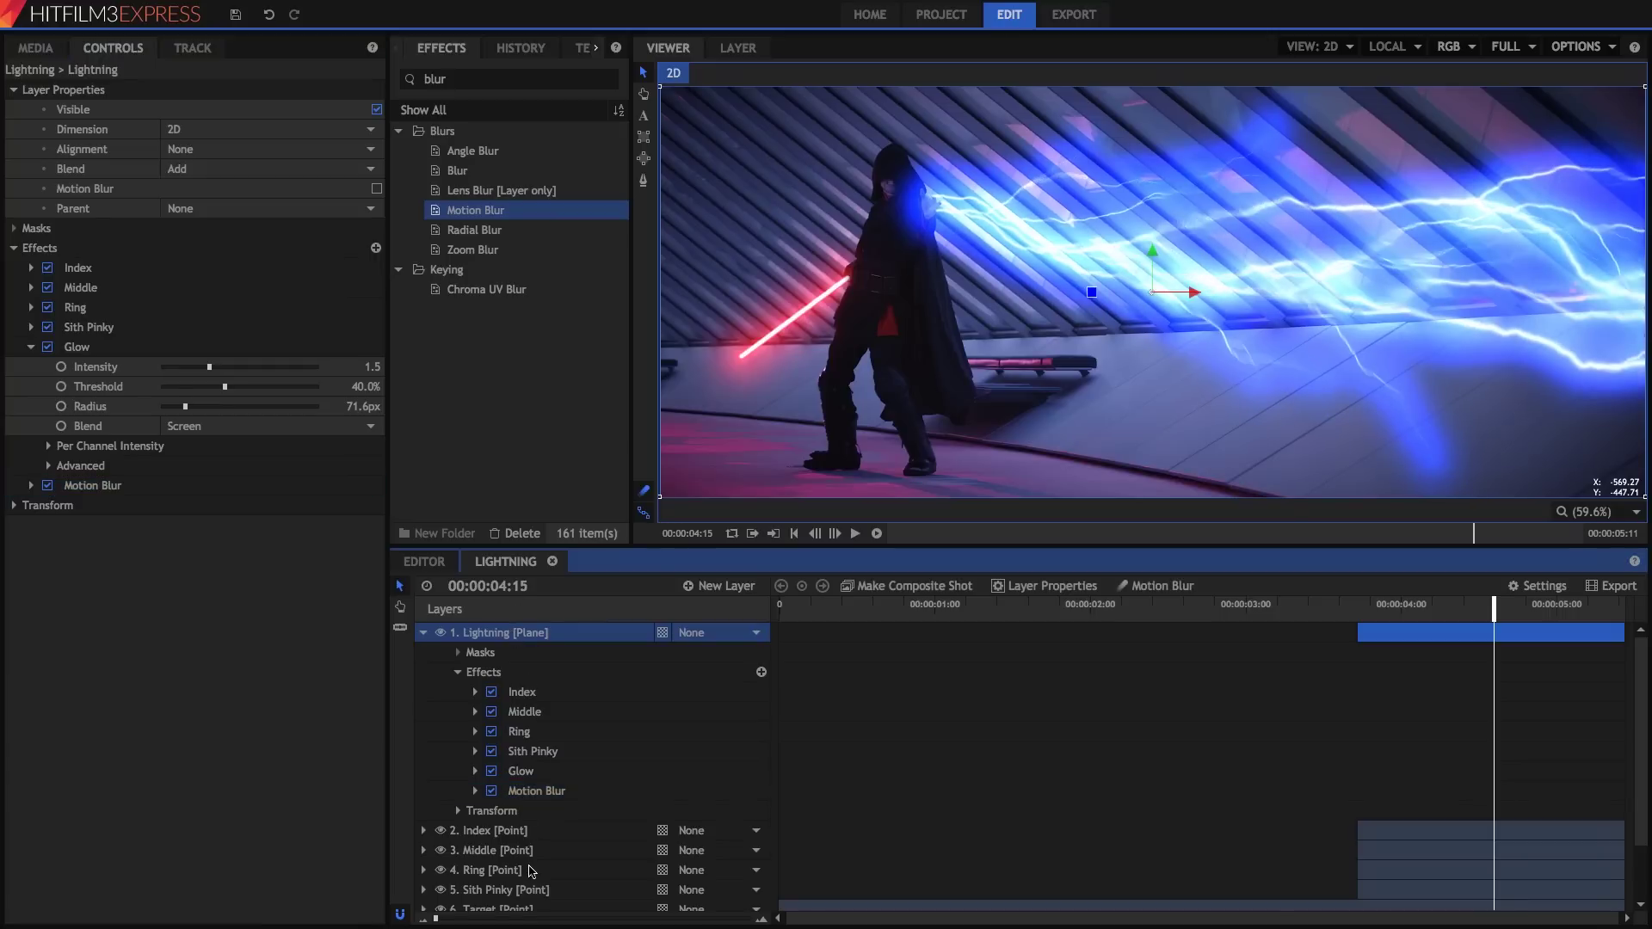
scroll(531, 871, down, 2)
click(524, 902)
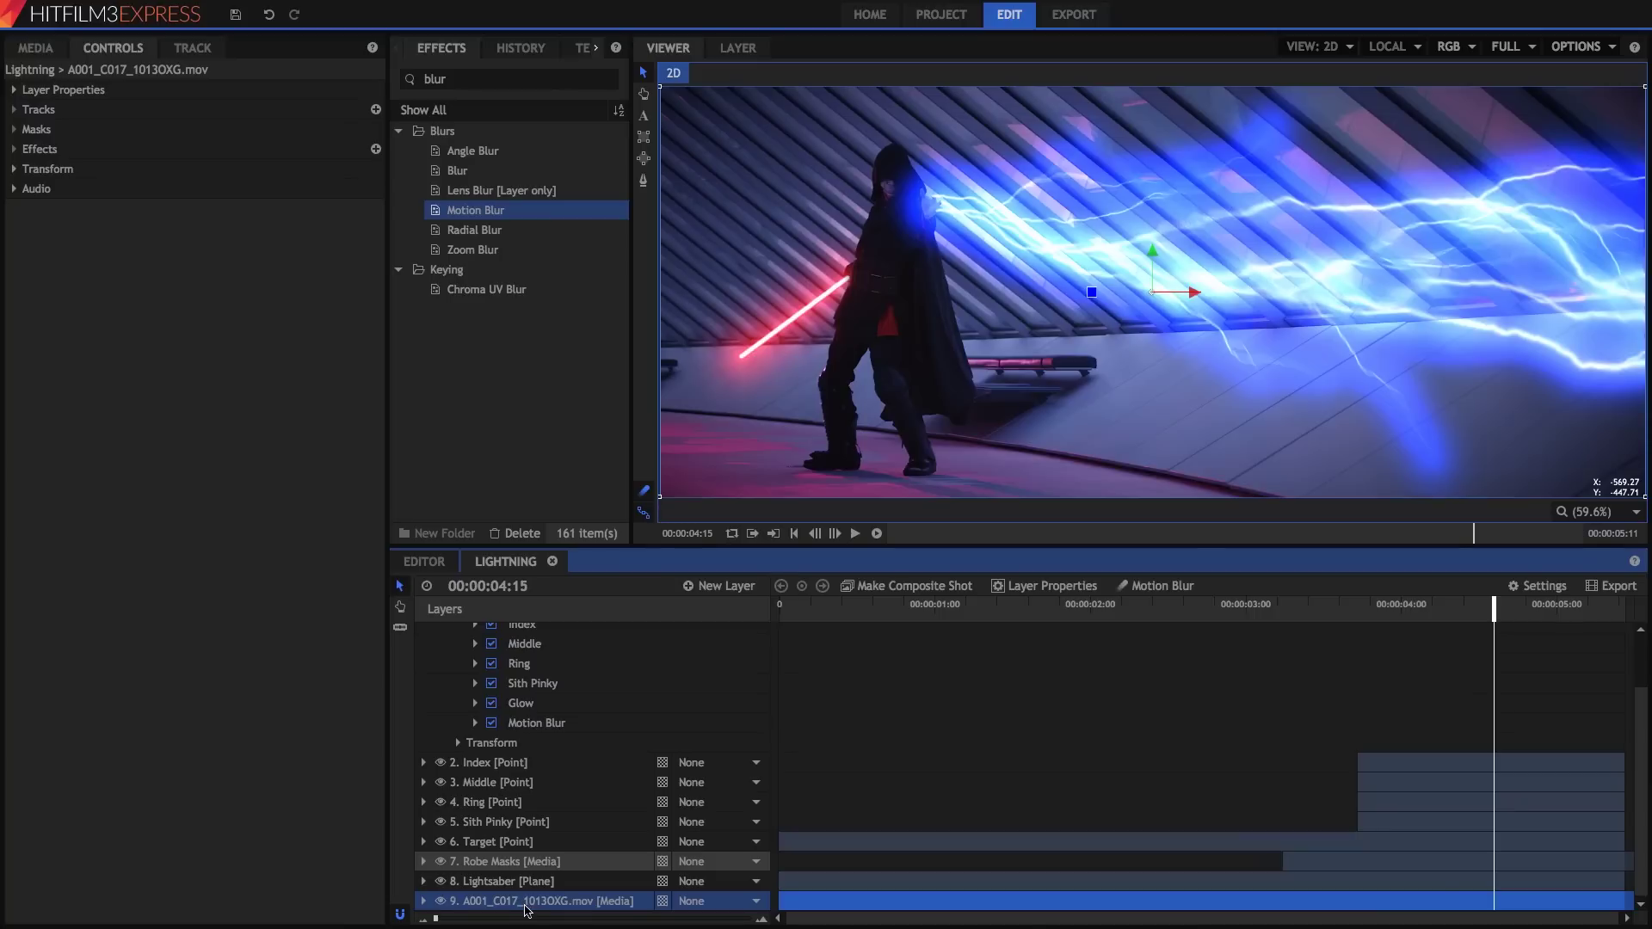
click(525, 706)
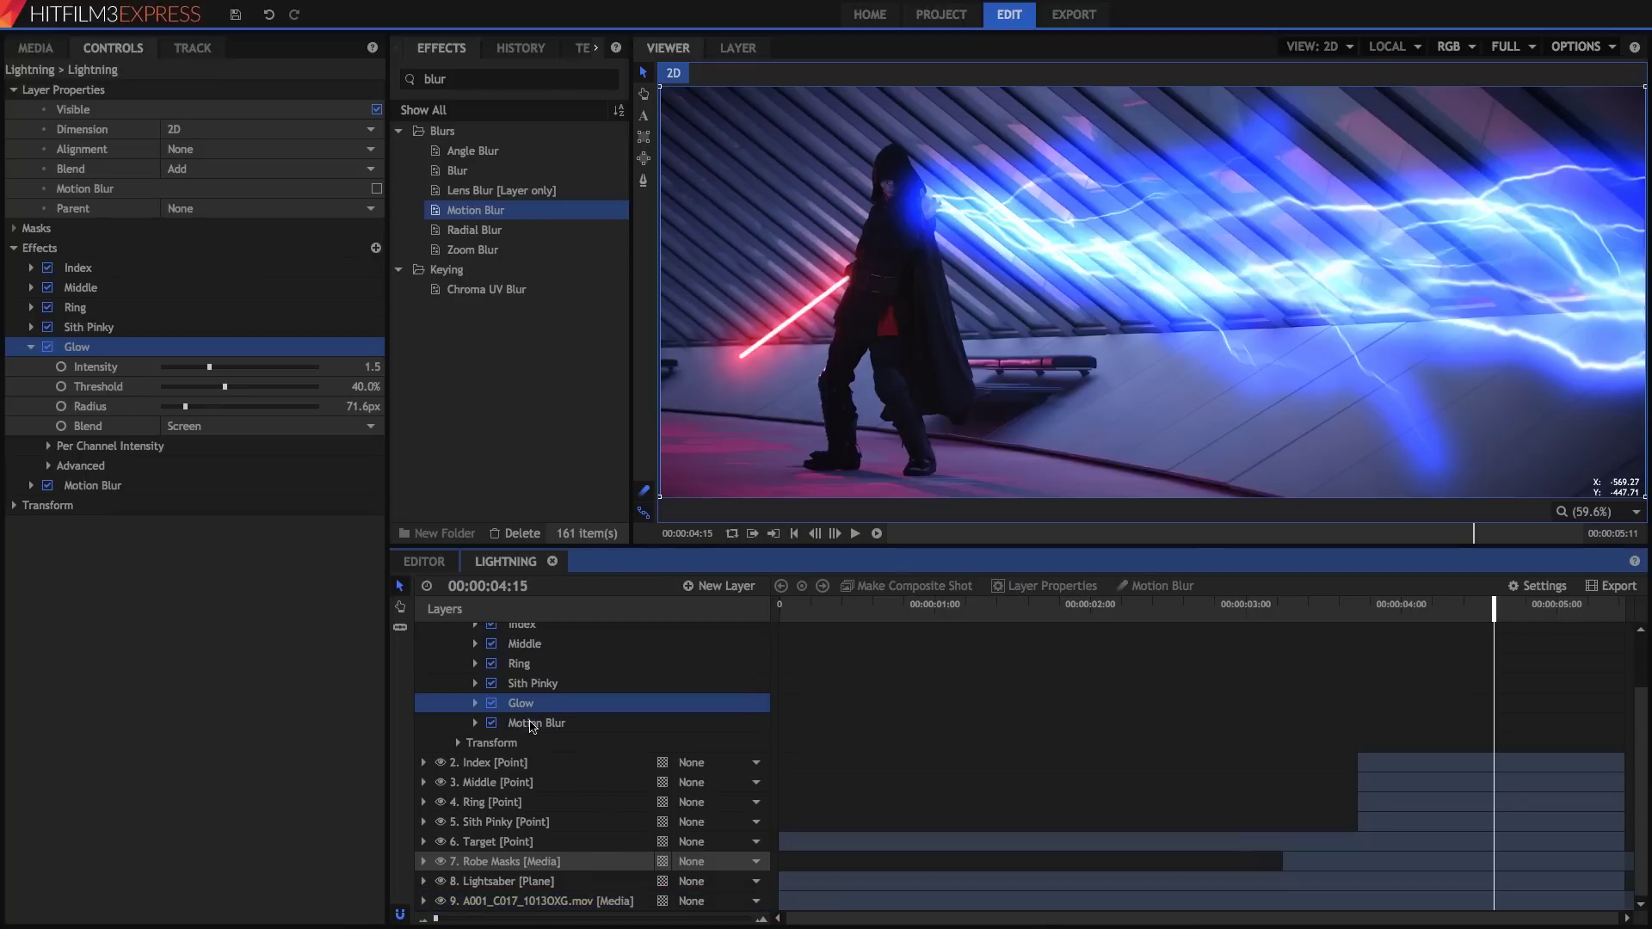
click(532, 725)
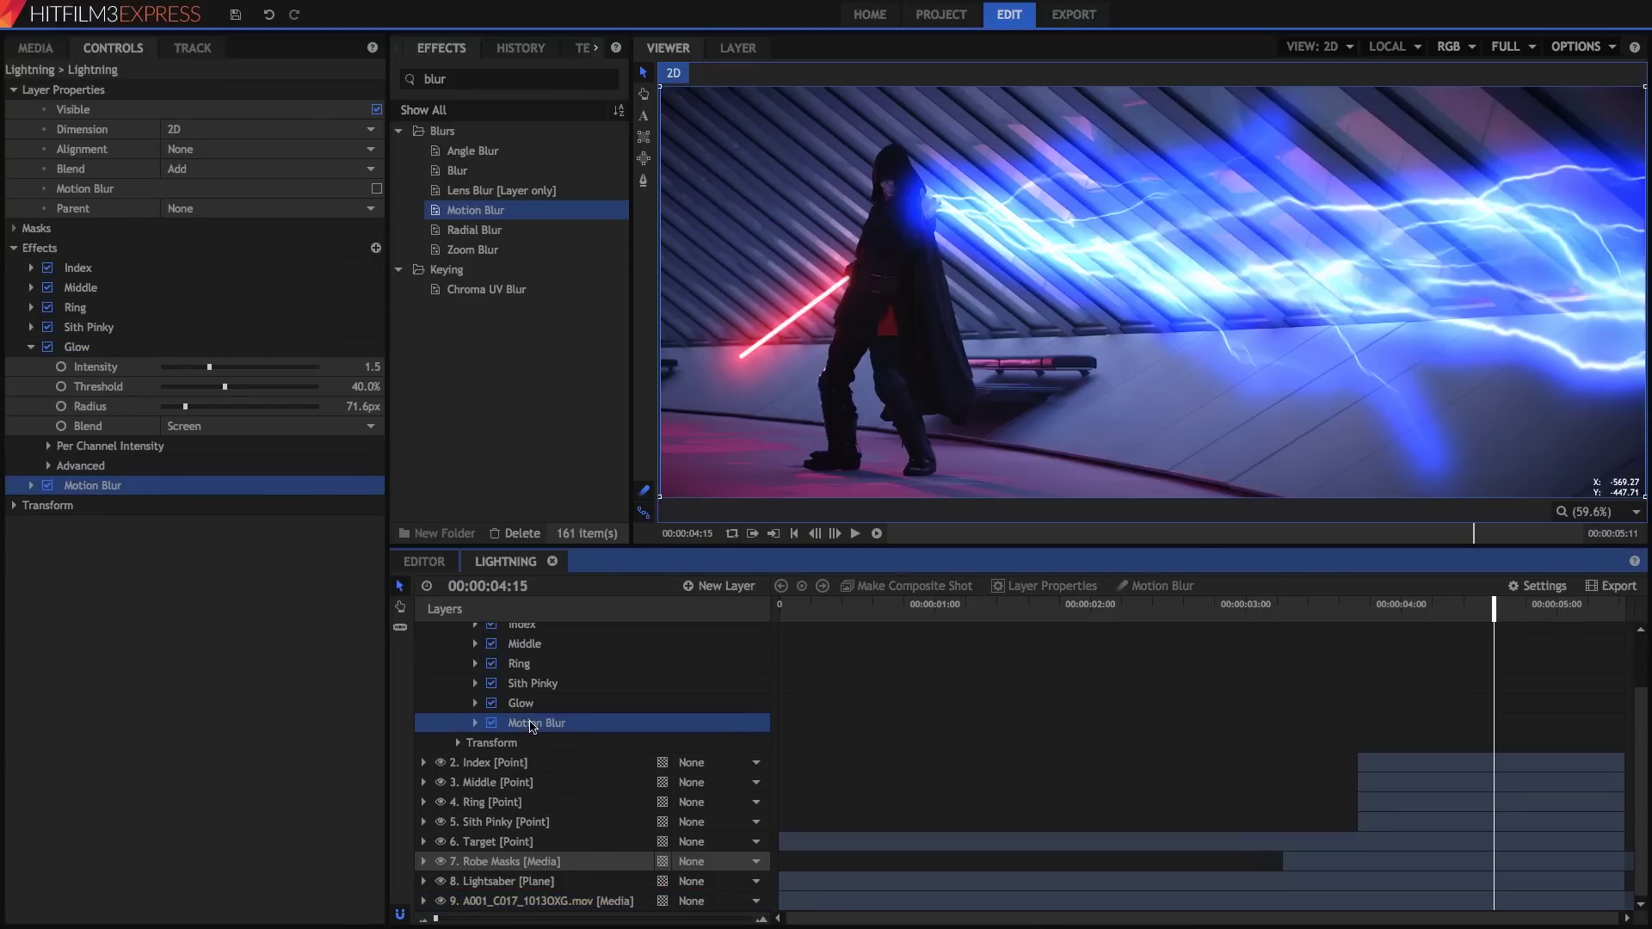
scroll(531, 727, up, 2)
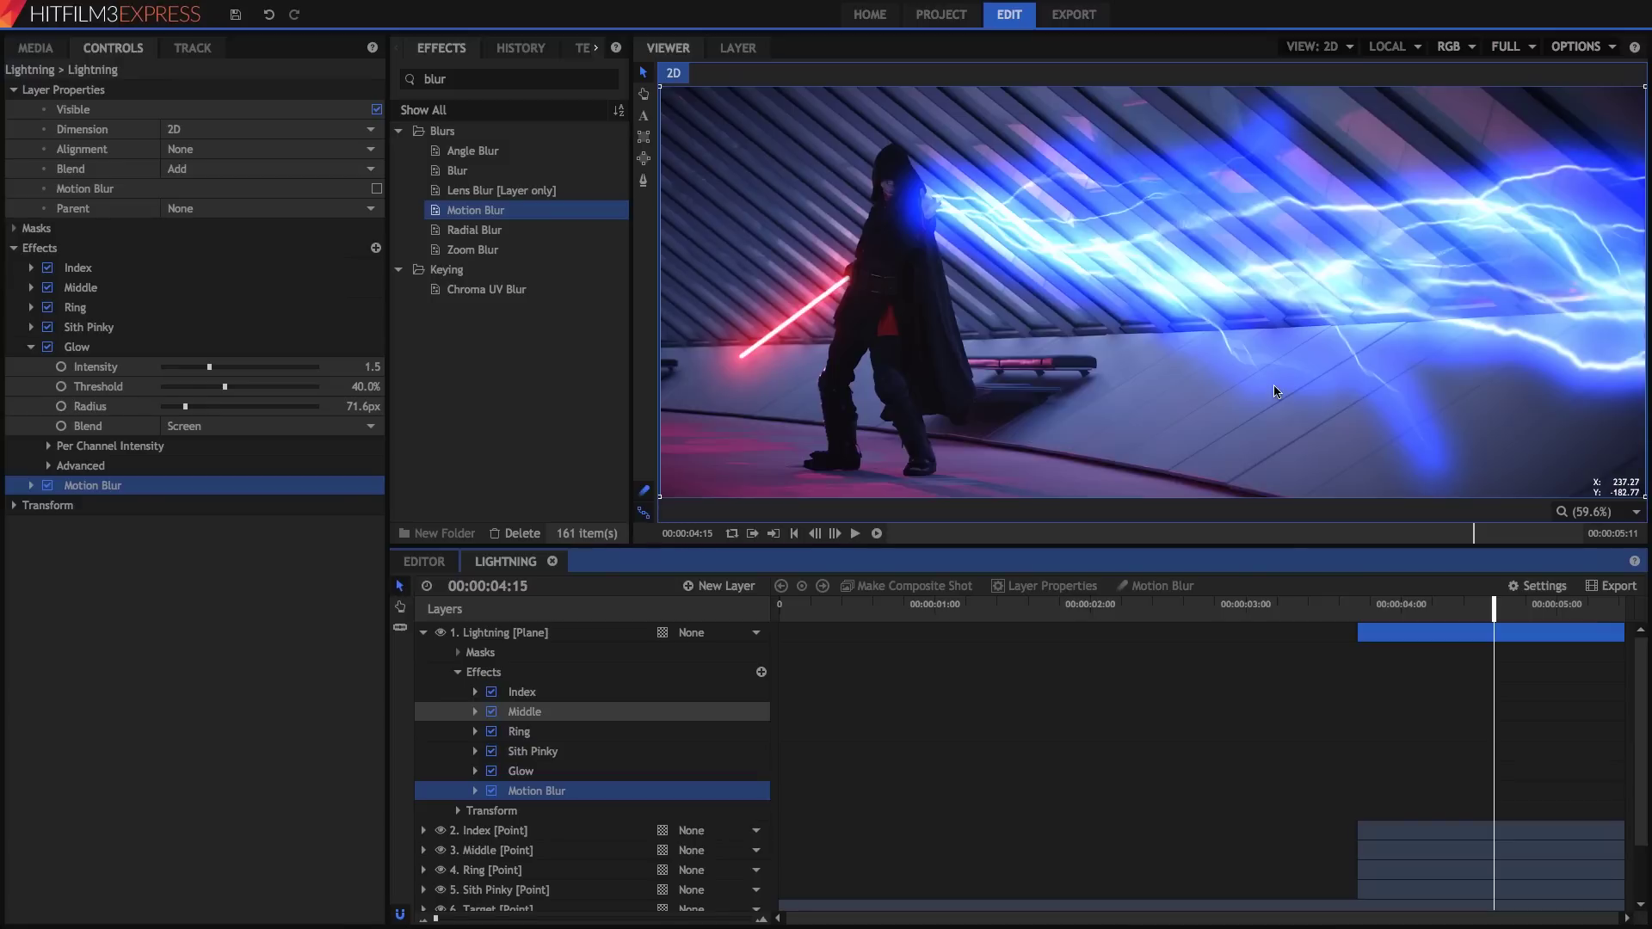
- Collapse the Lightning layer and duplicate it
click(423, 634)
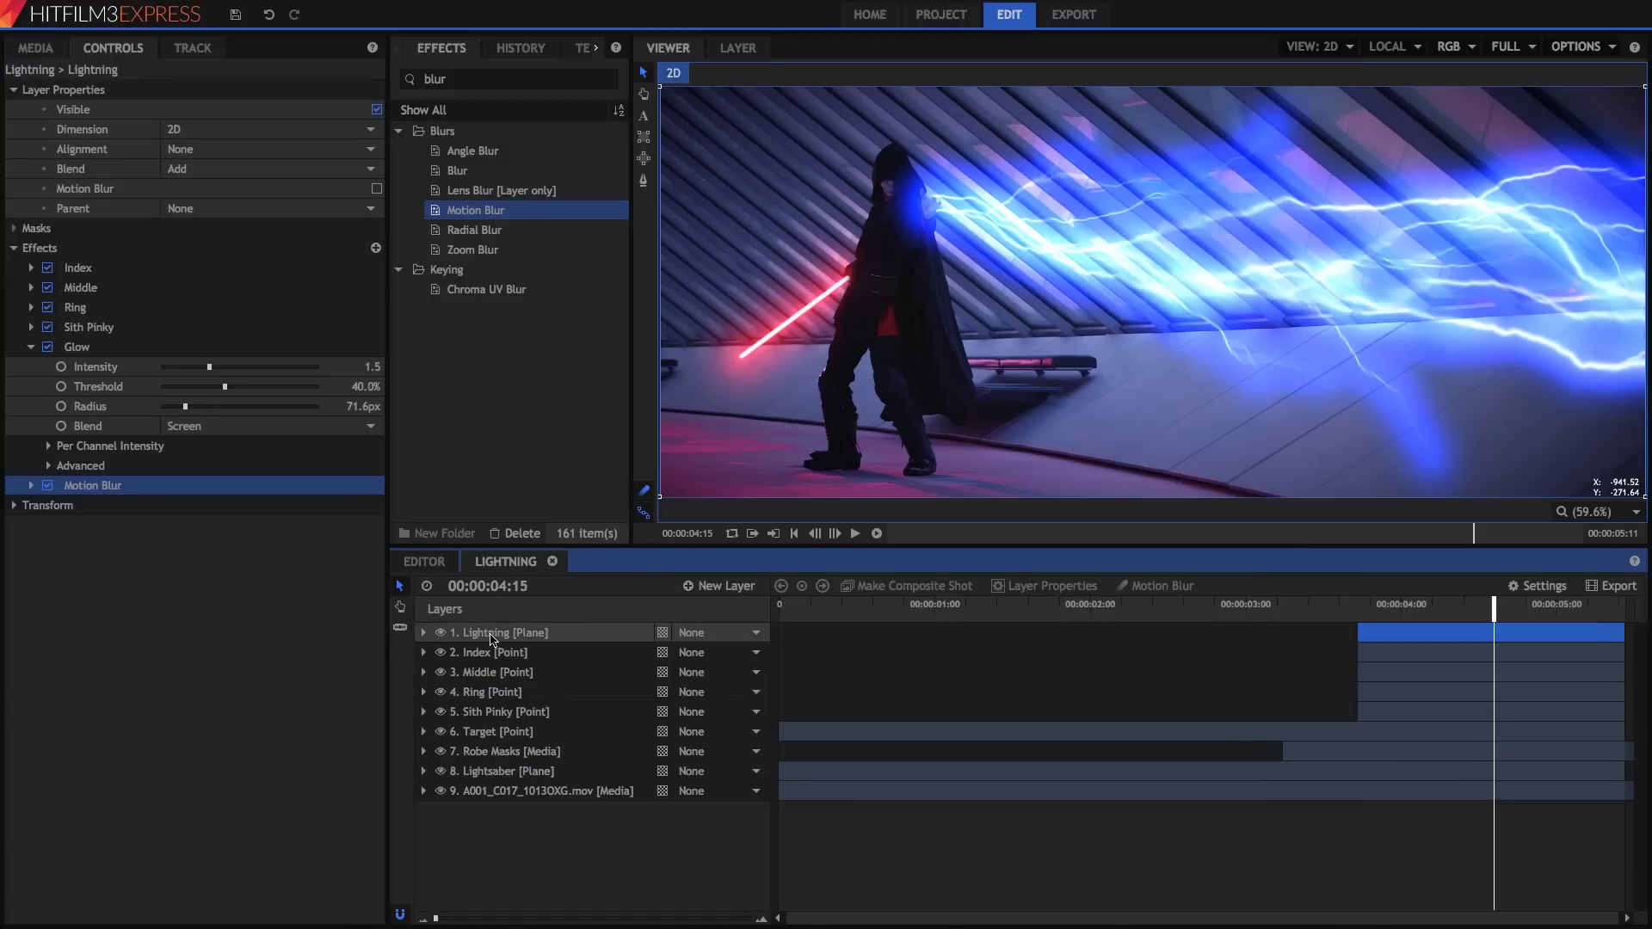
click(492, 634)
right_click(493, 634)
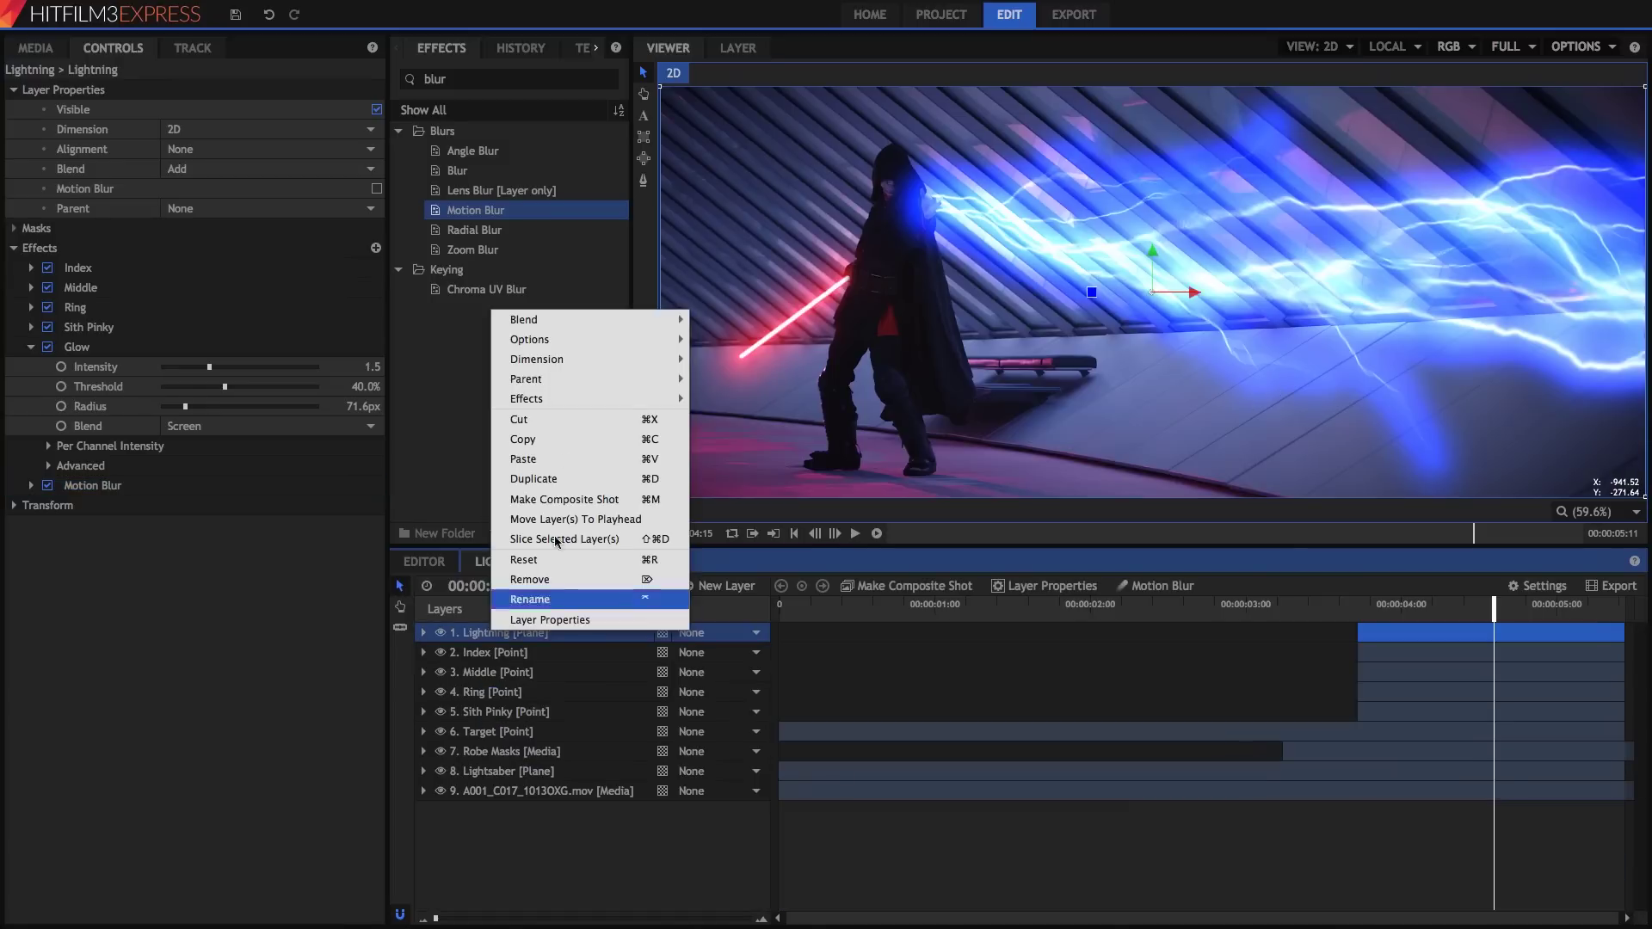
click(546, 479)
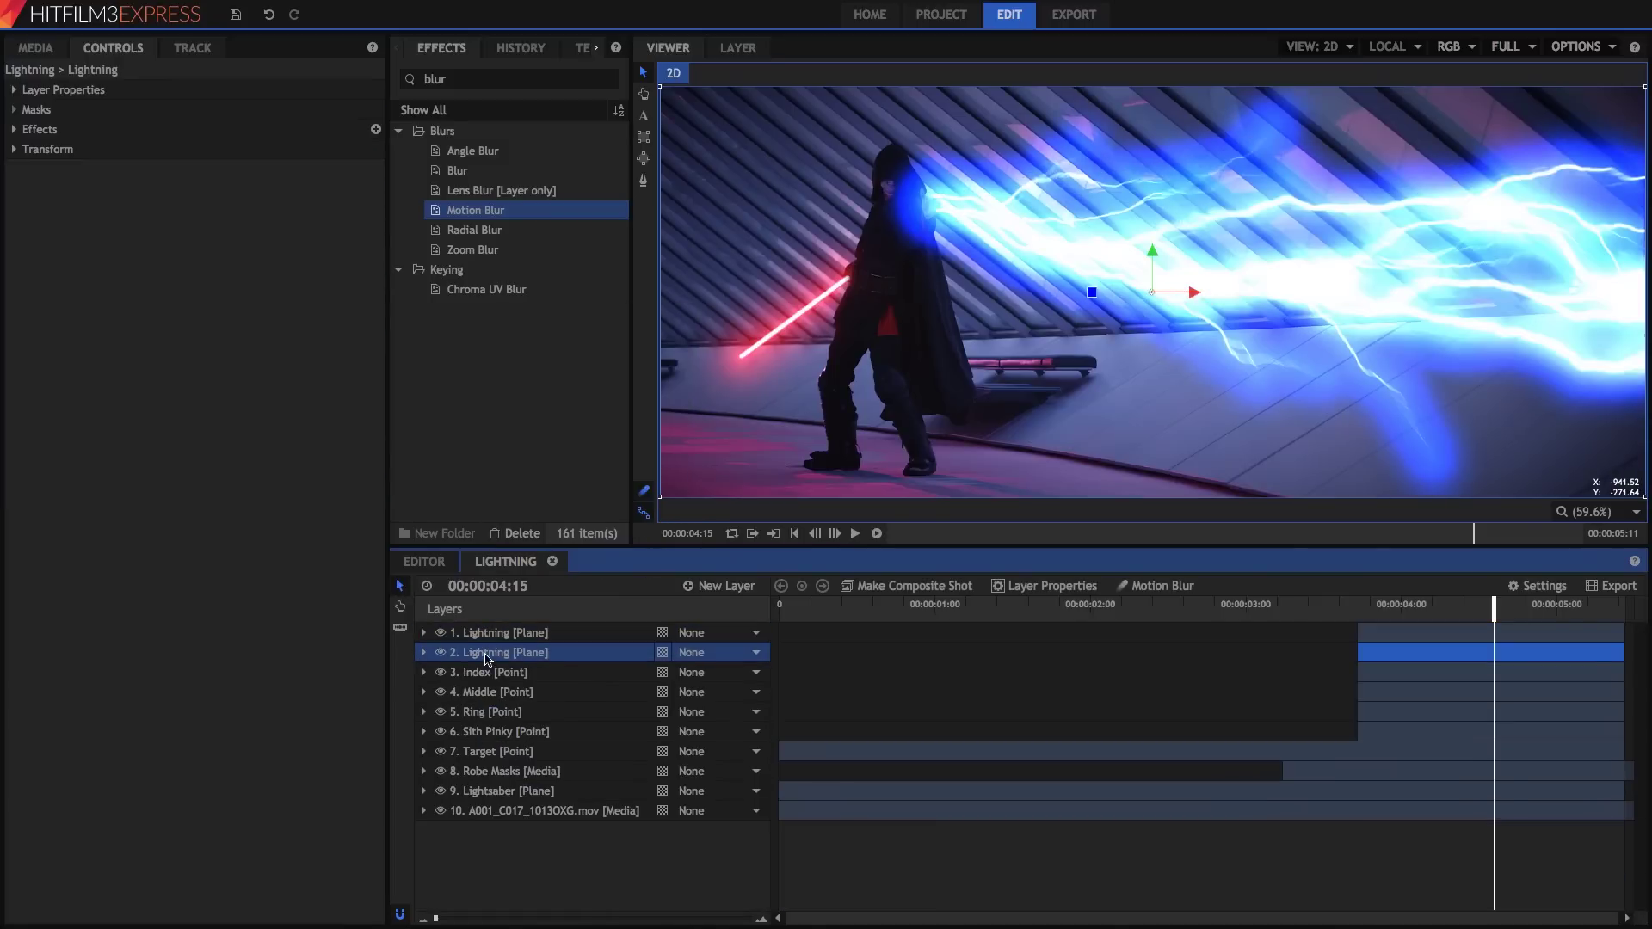
- Delete the Motion Blur effect from the lower Lightning layer, layer 2
click(423, 652)
click(457, 692)
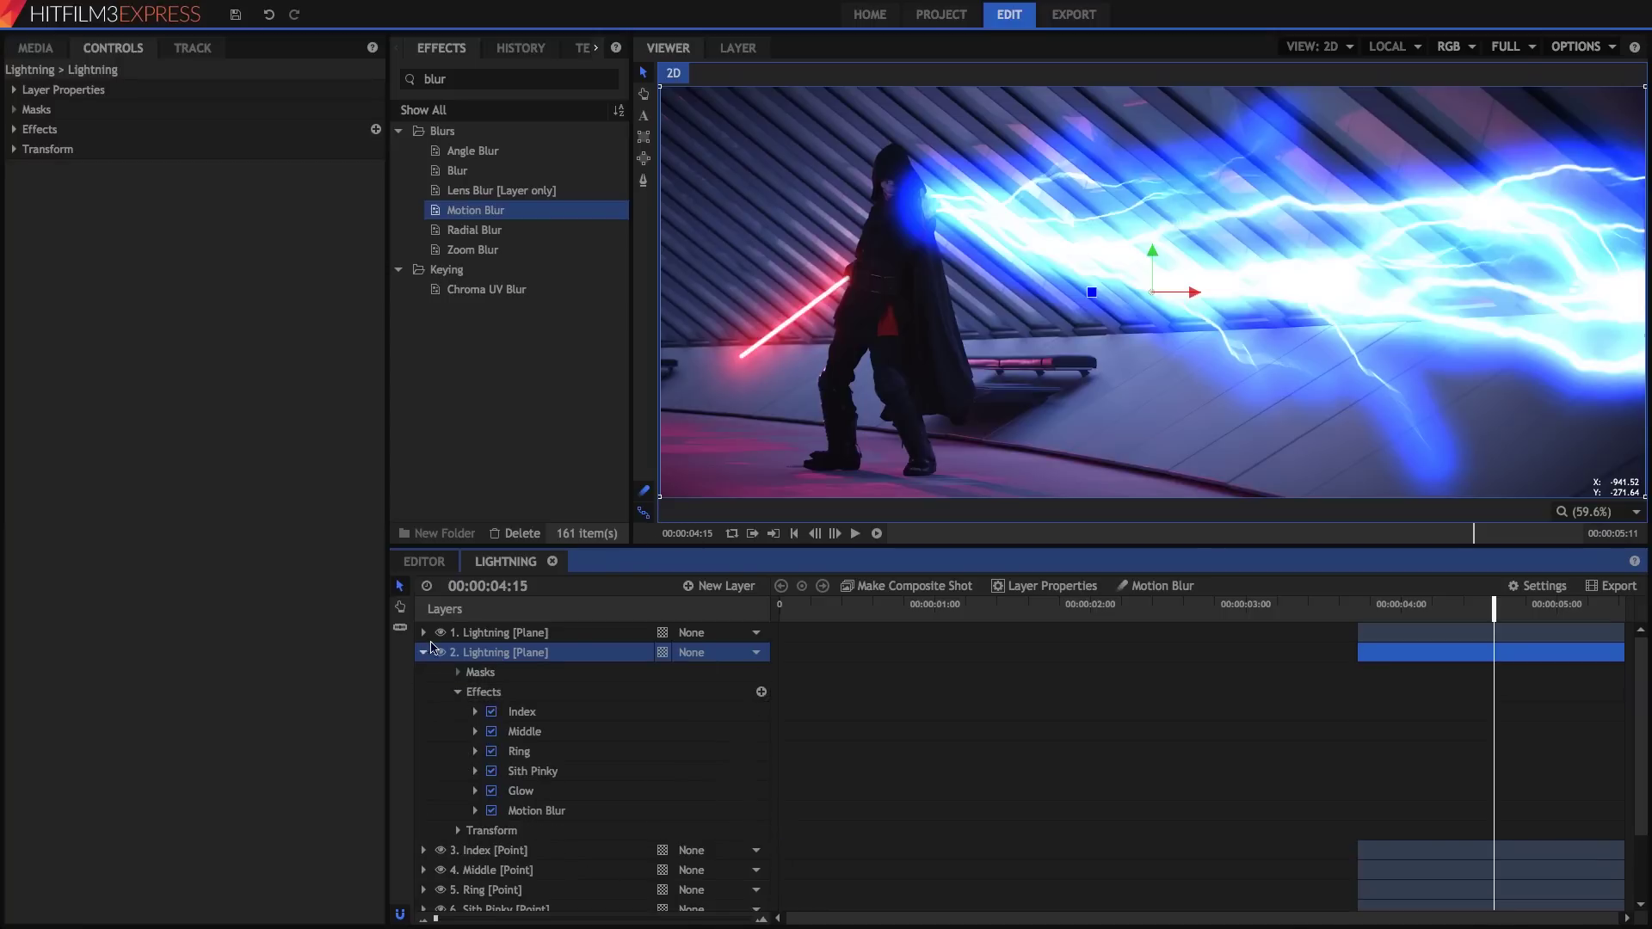
click(423, 632)
click(423, 633)
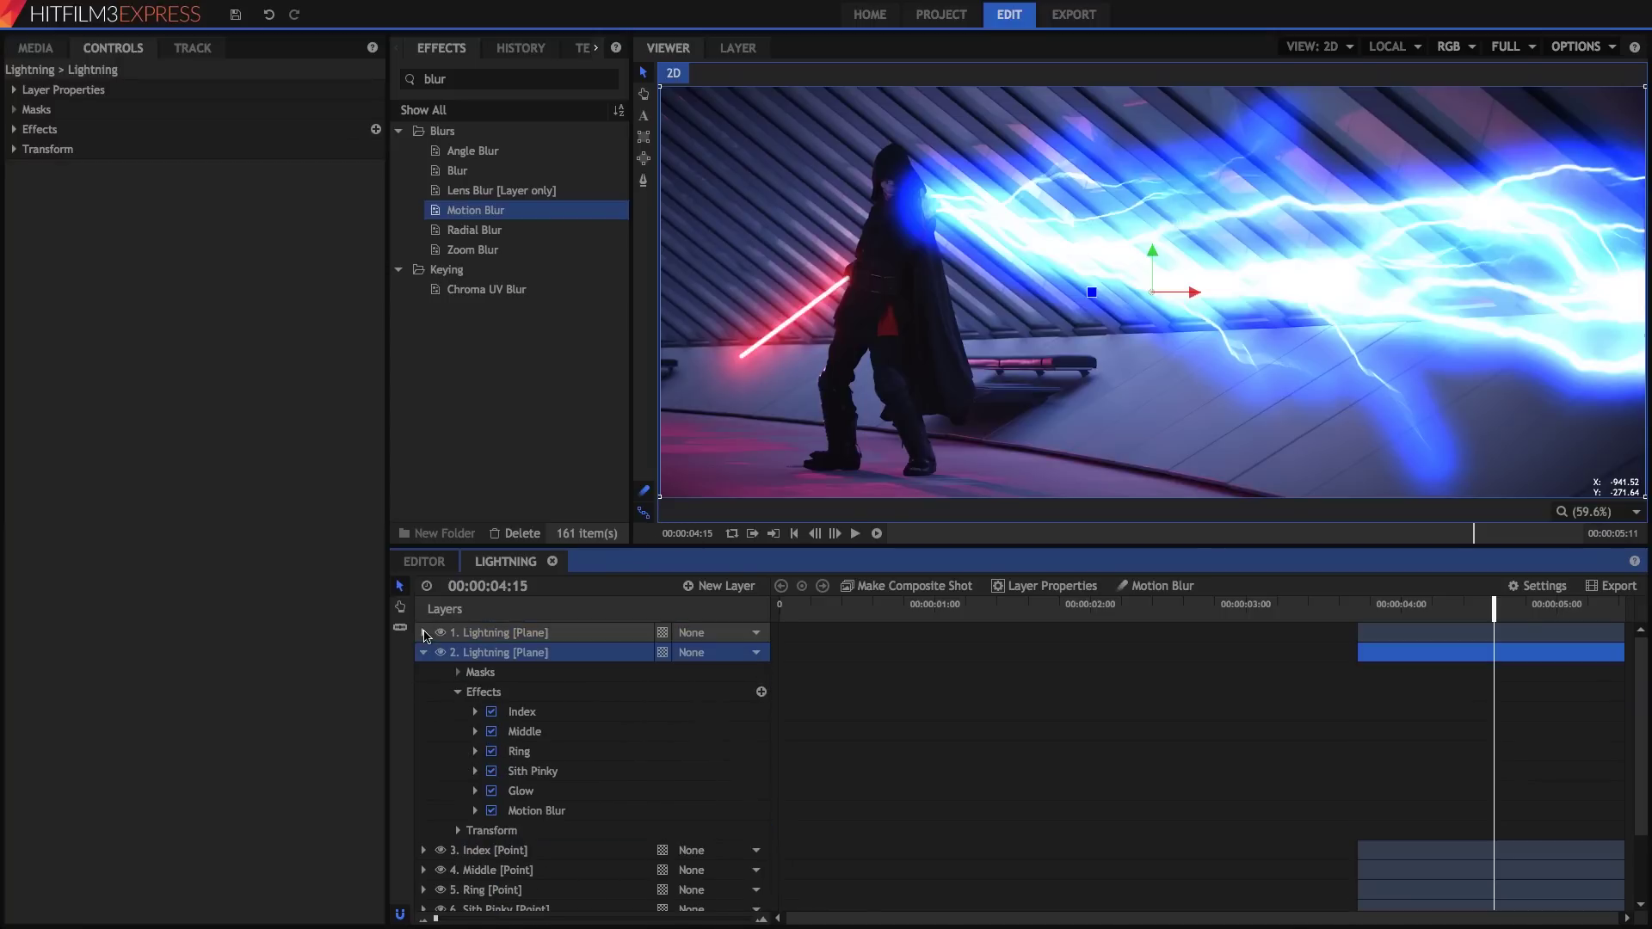
click(533, 813)
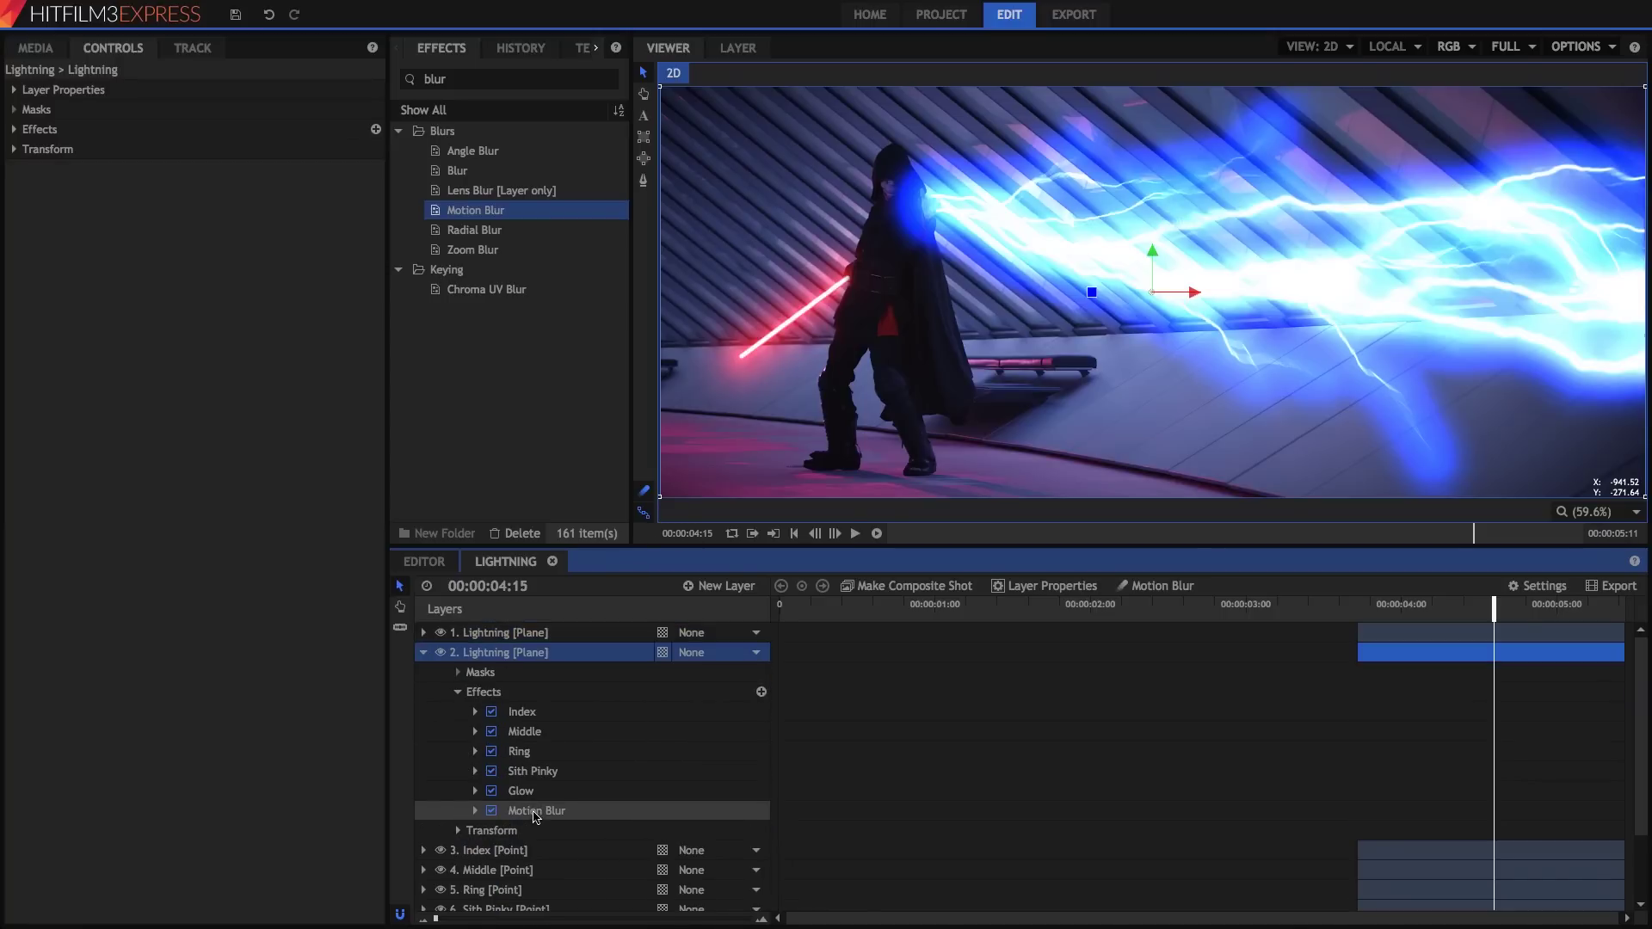
click(535, 814)
key(Delete)
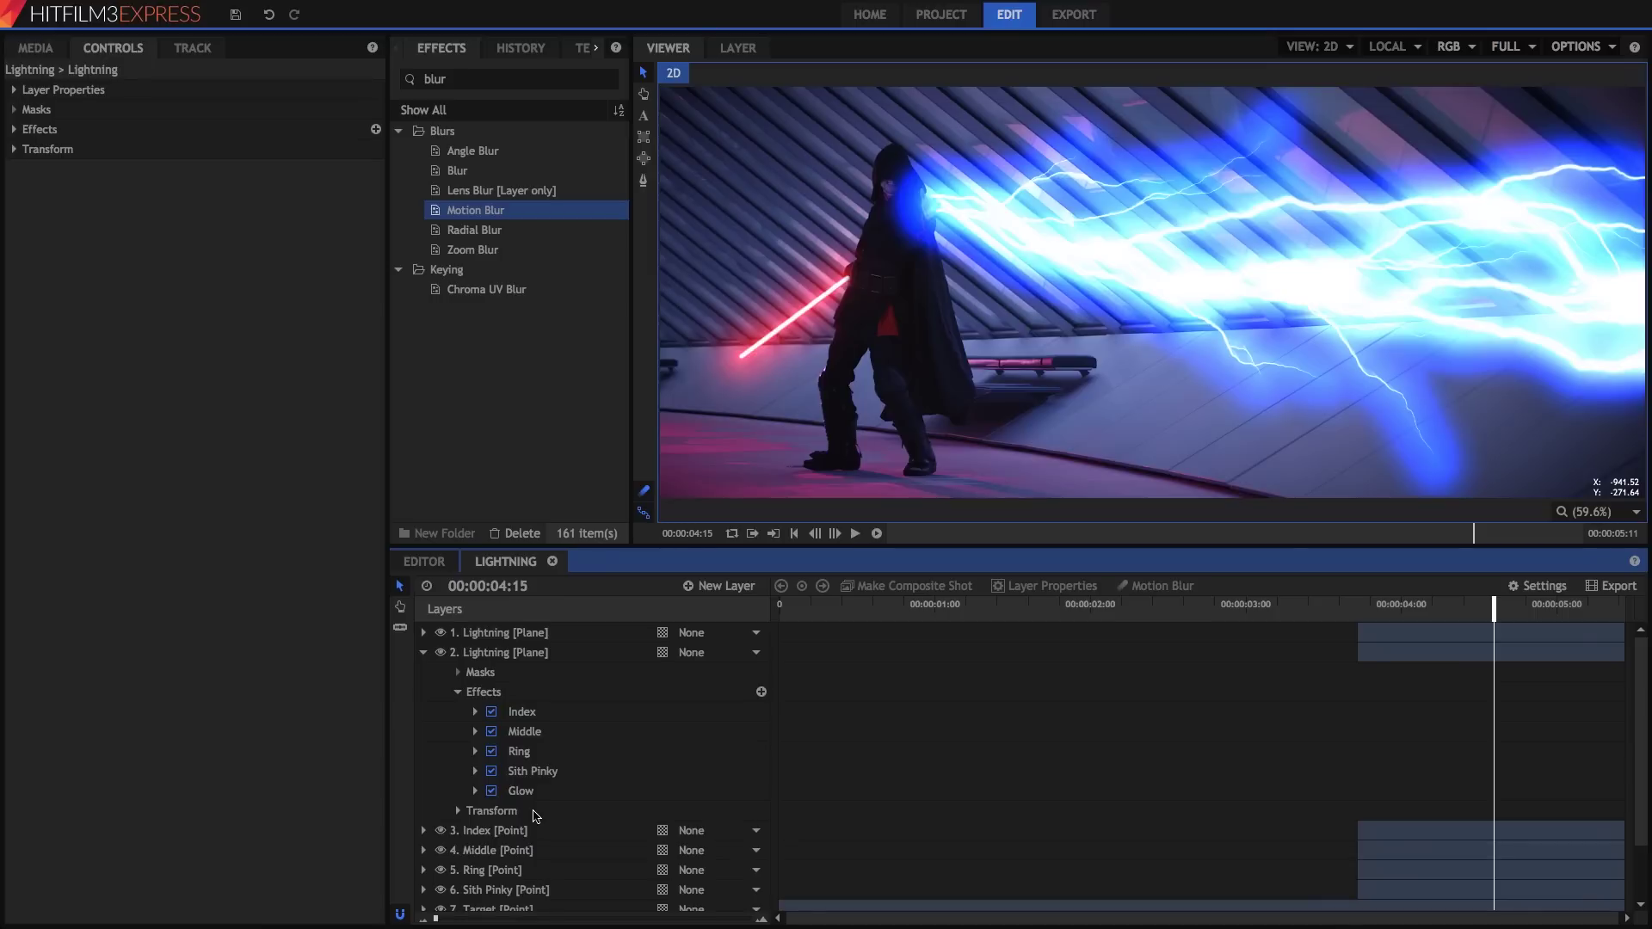
- Apply the Blur effect to the lower Lightning layer after Glow and set its Radius to 150 px
click(458, 172)
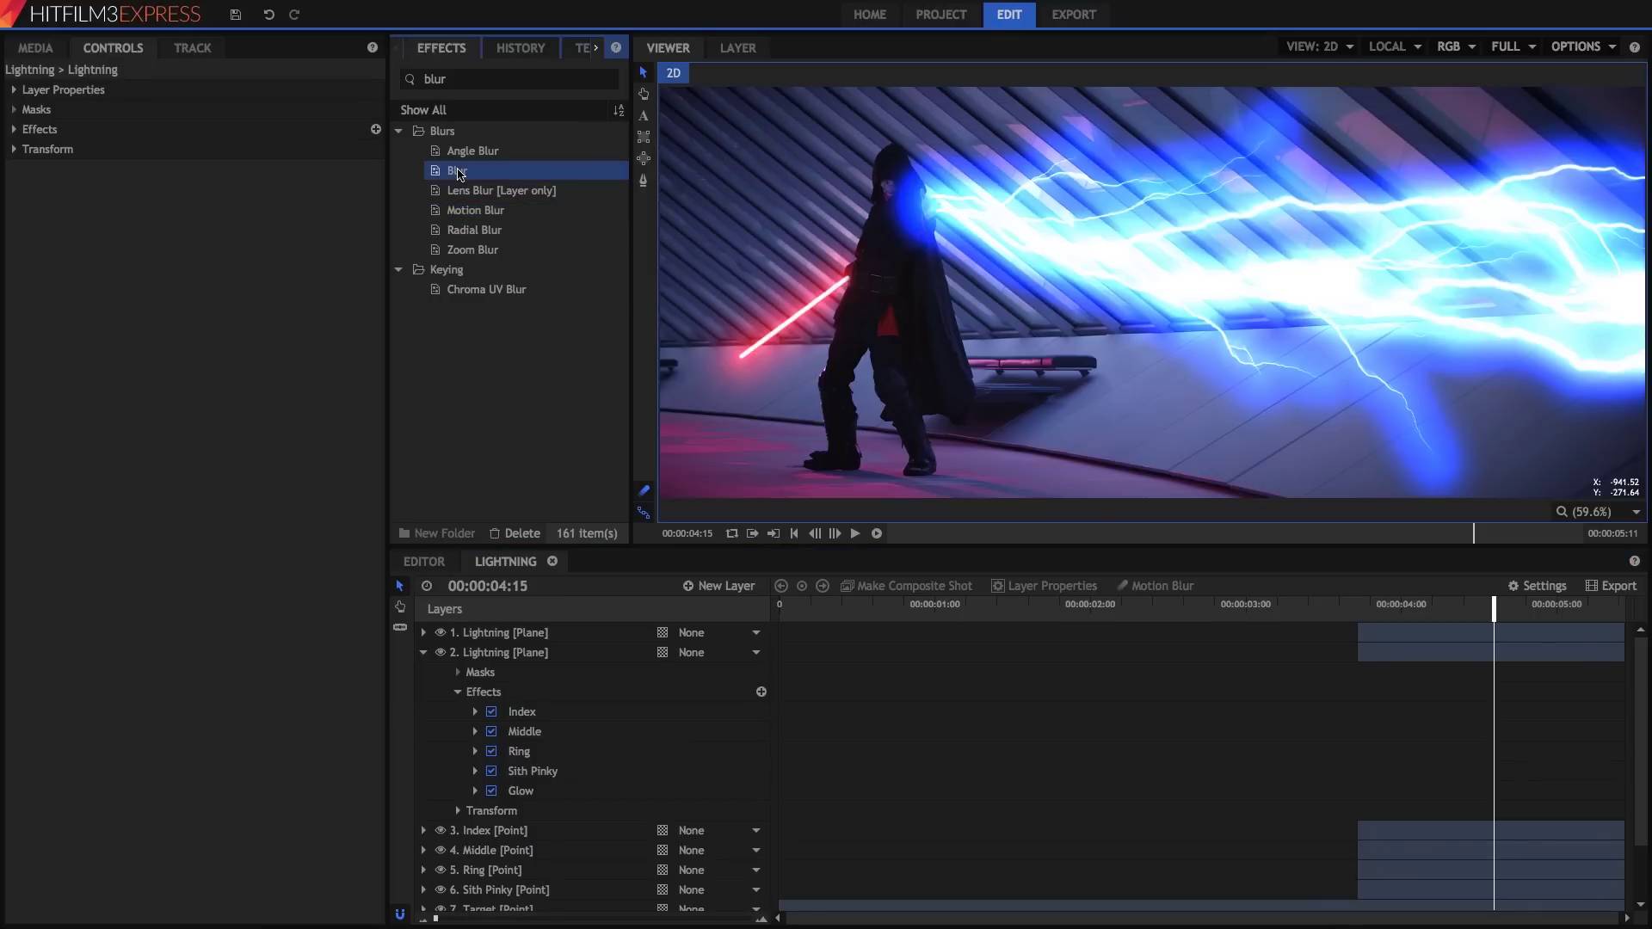
drag(459, 172, 520, 799)
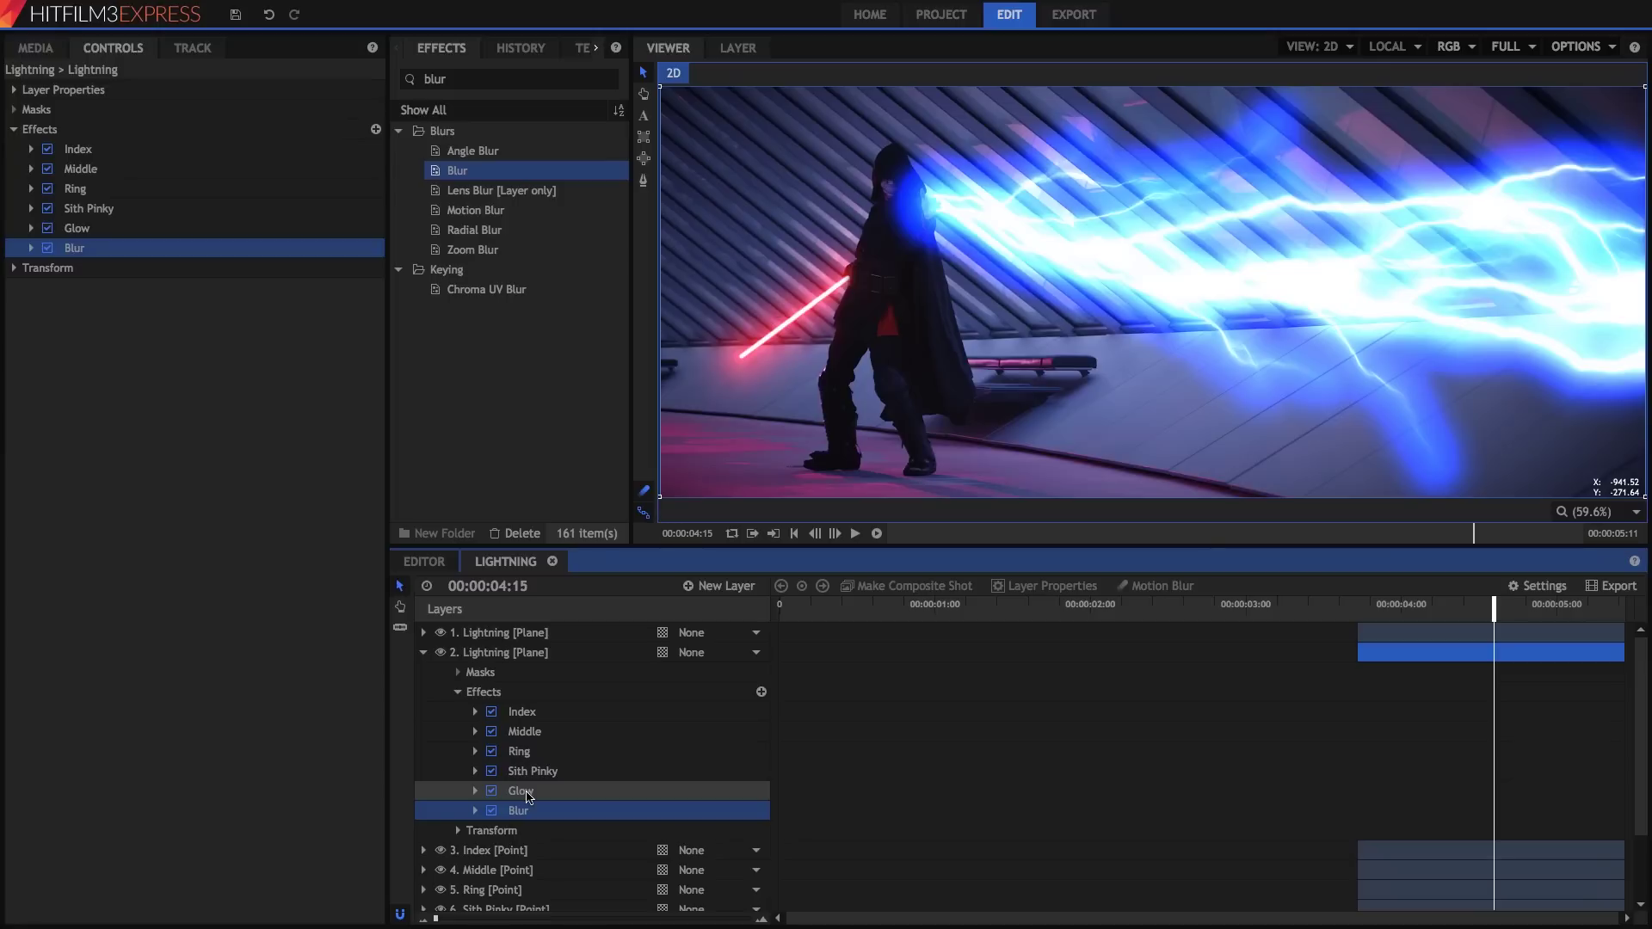
click(32, 248)
click(349, 267)
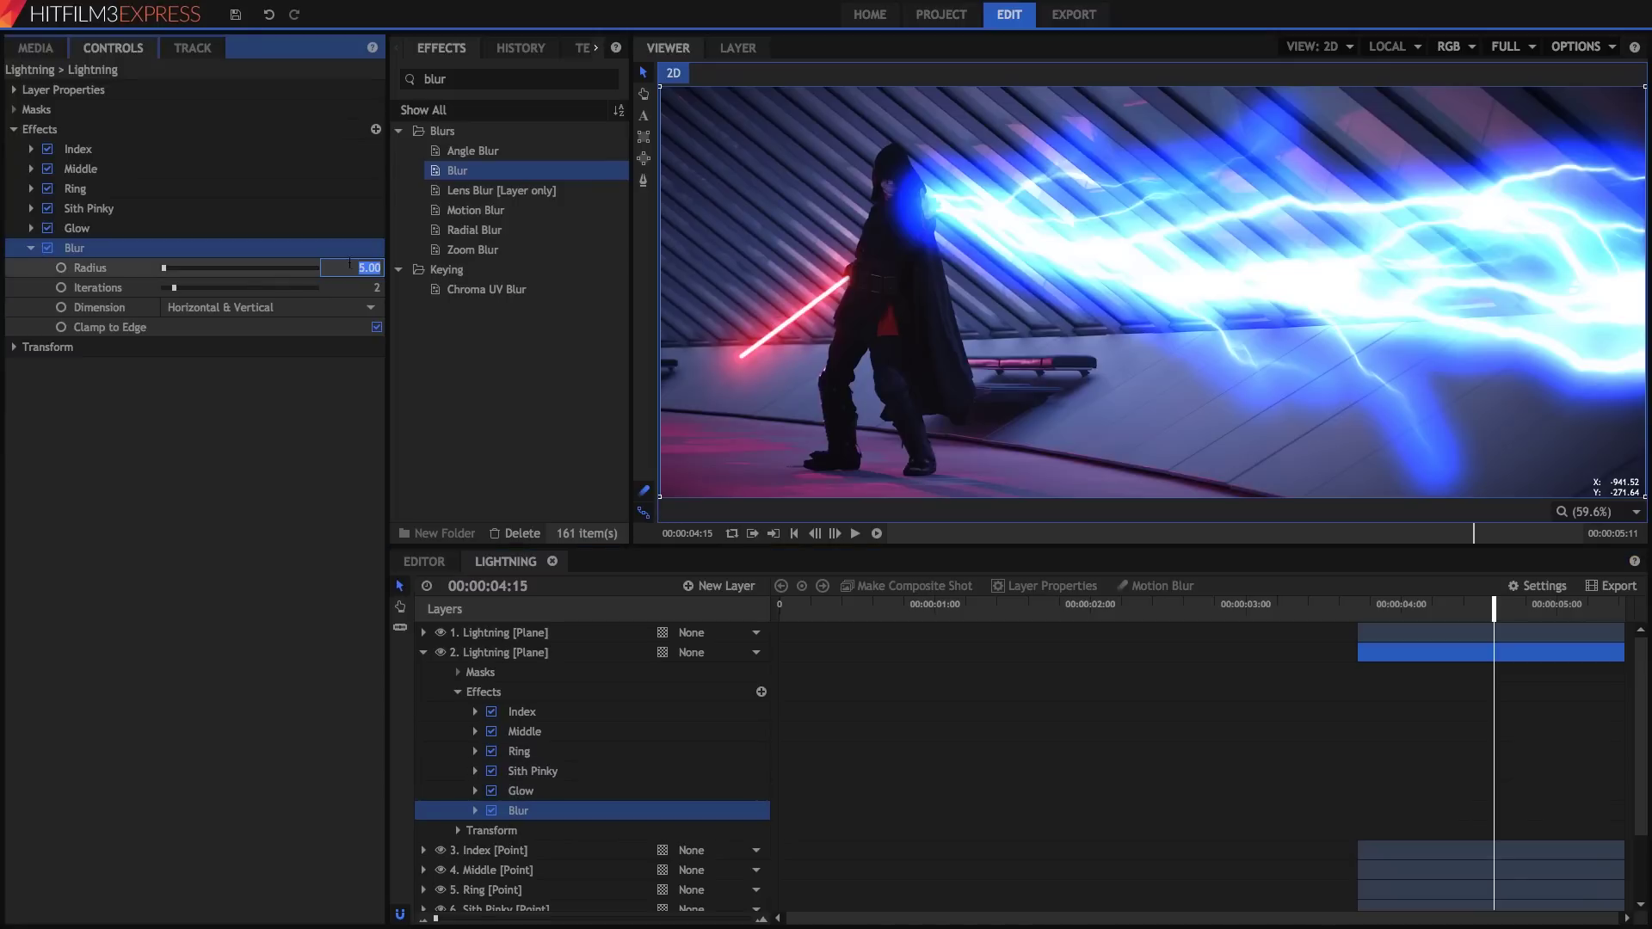
text(15)
key(Return)
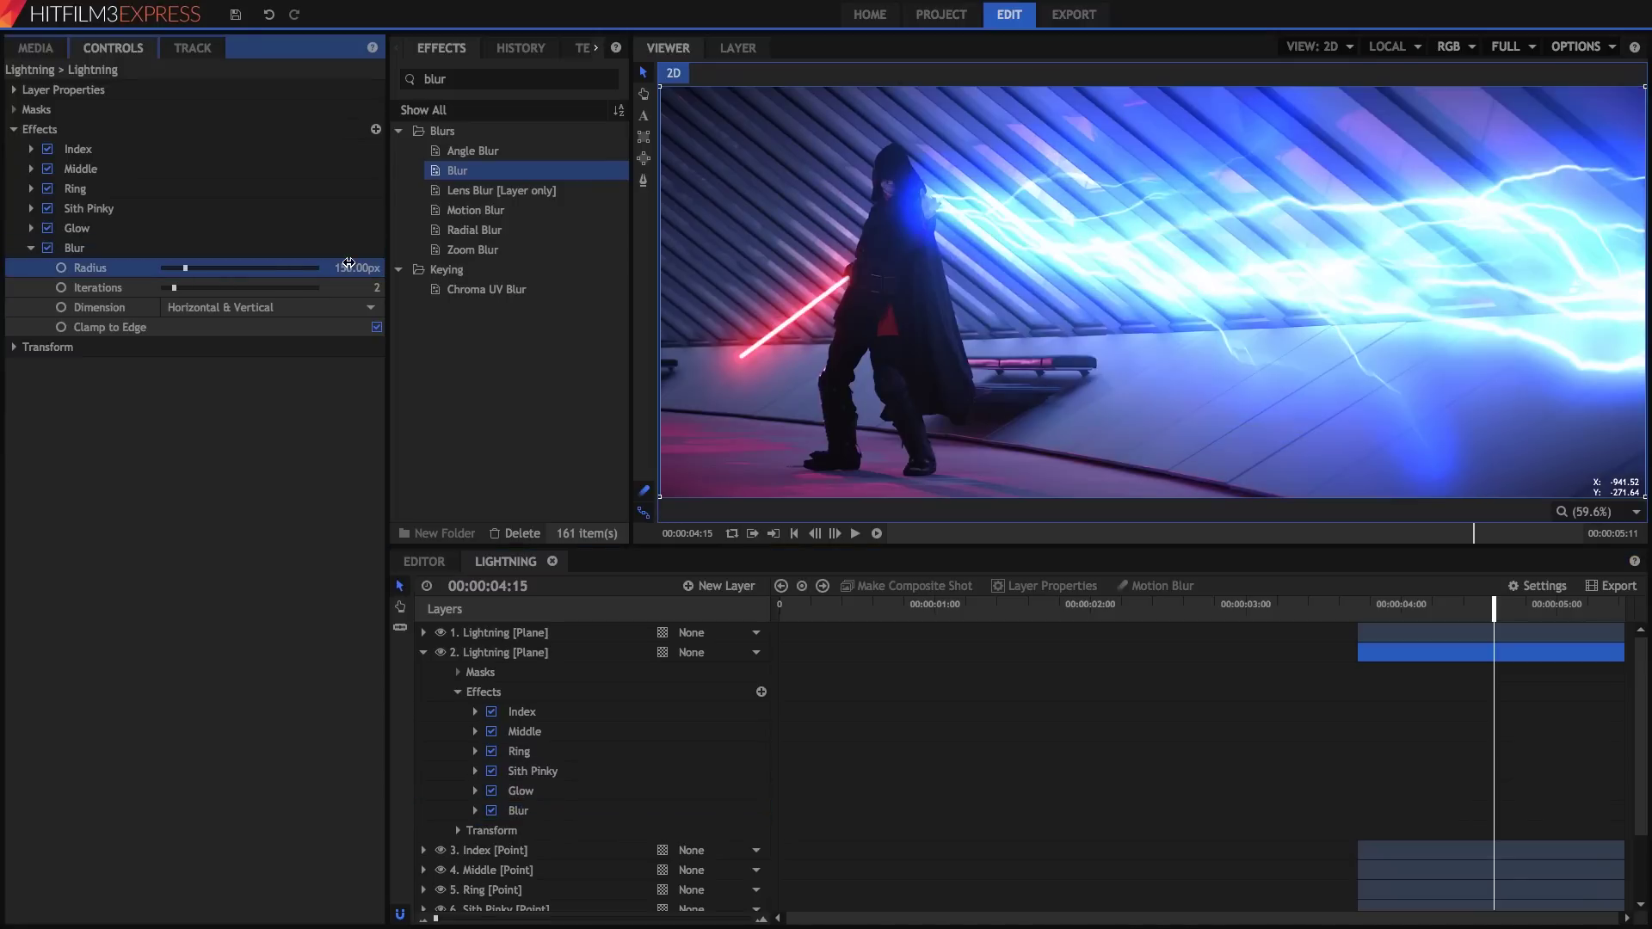
- Add Crush Blacks & Whites after Blur on the lower Lightning layer and set its White to 0.8
click(448, 79)
key(ctrl+a)
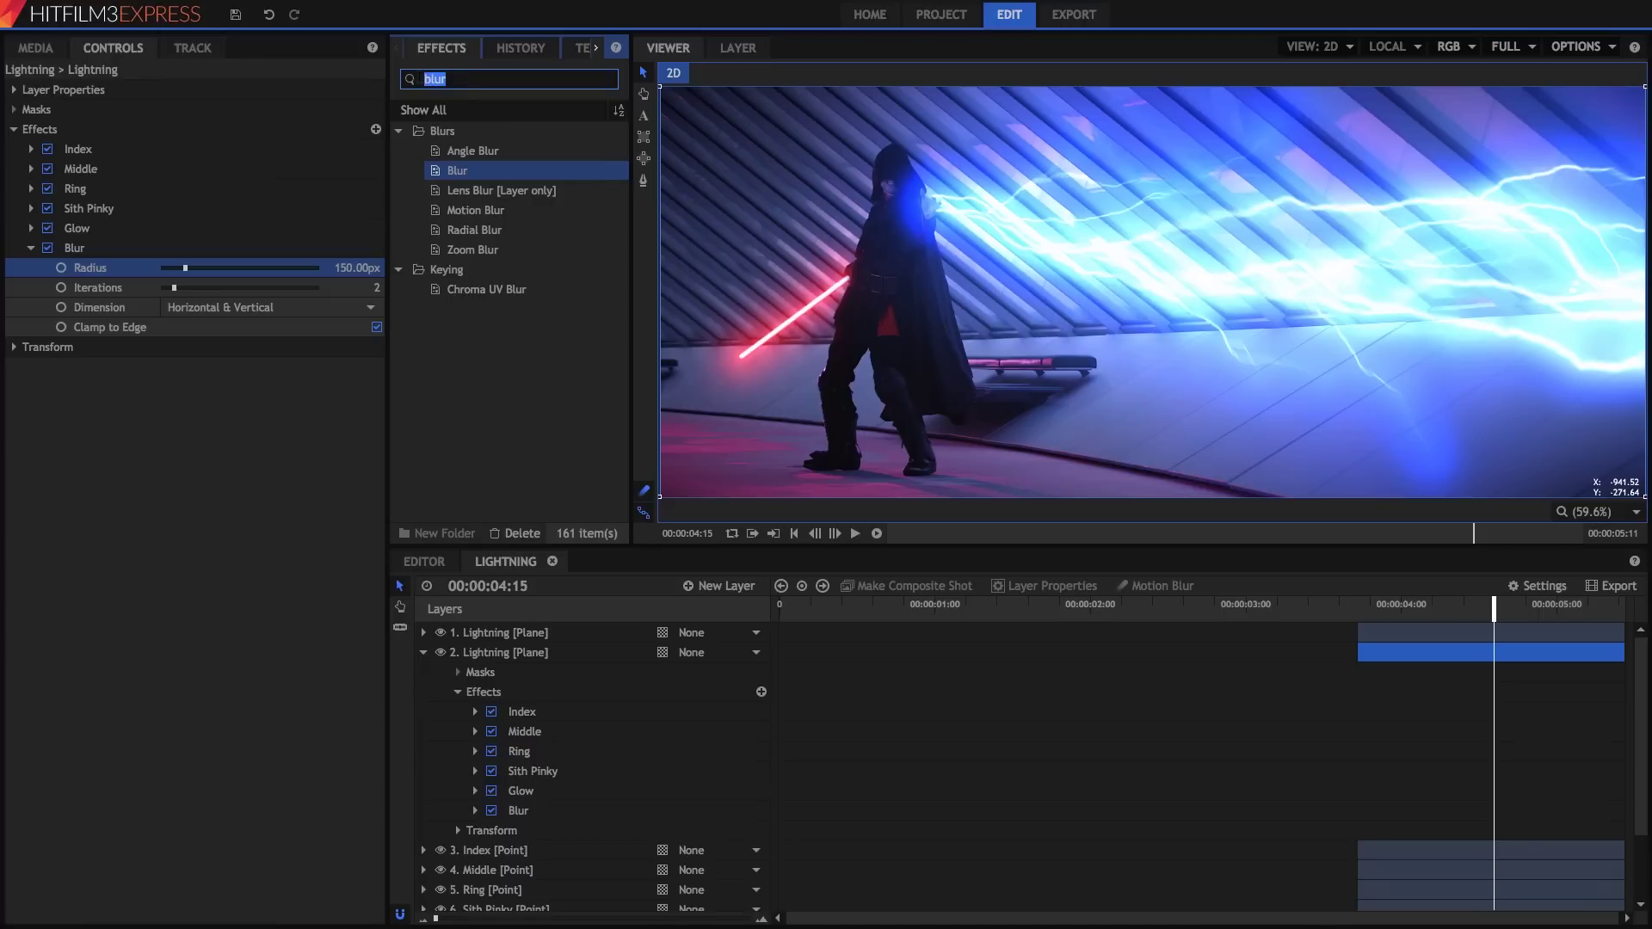
text(crush)
drag(503, 151, 99, 362)
click(30, 348)
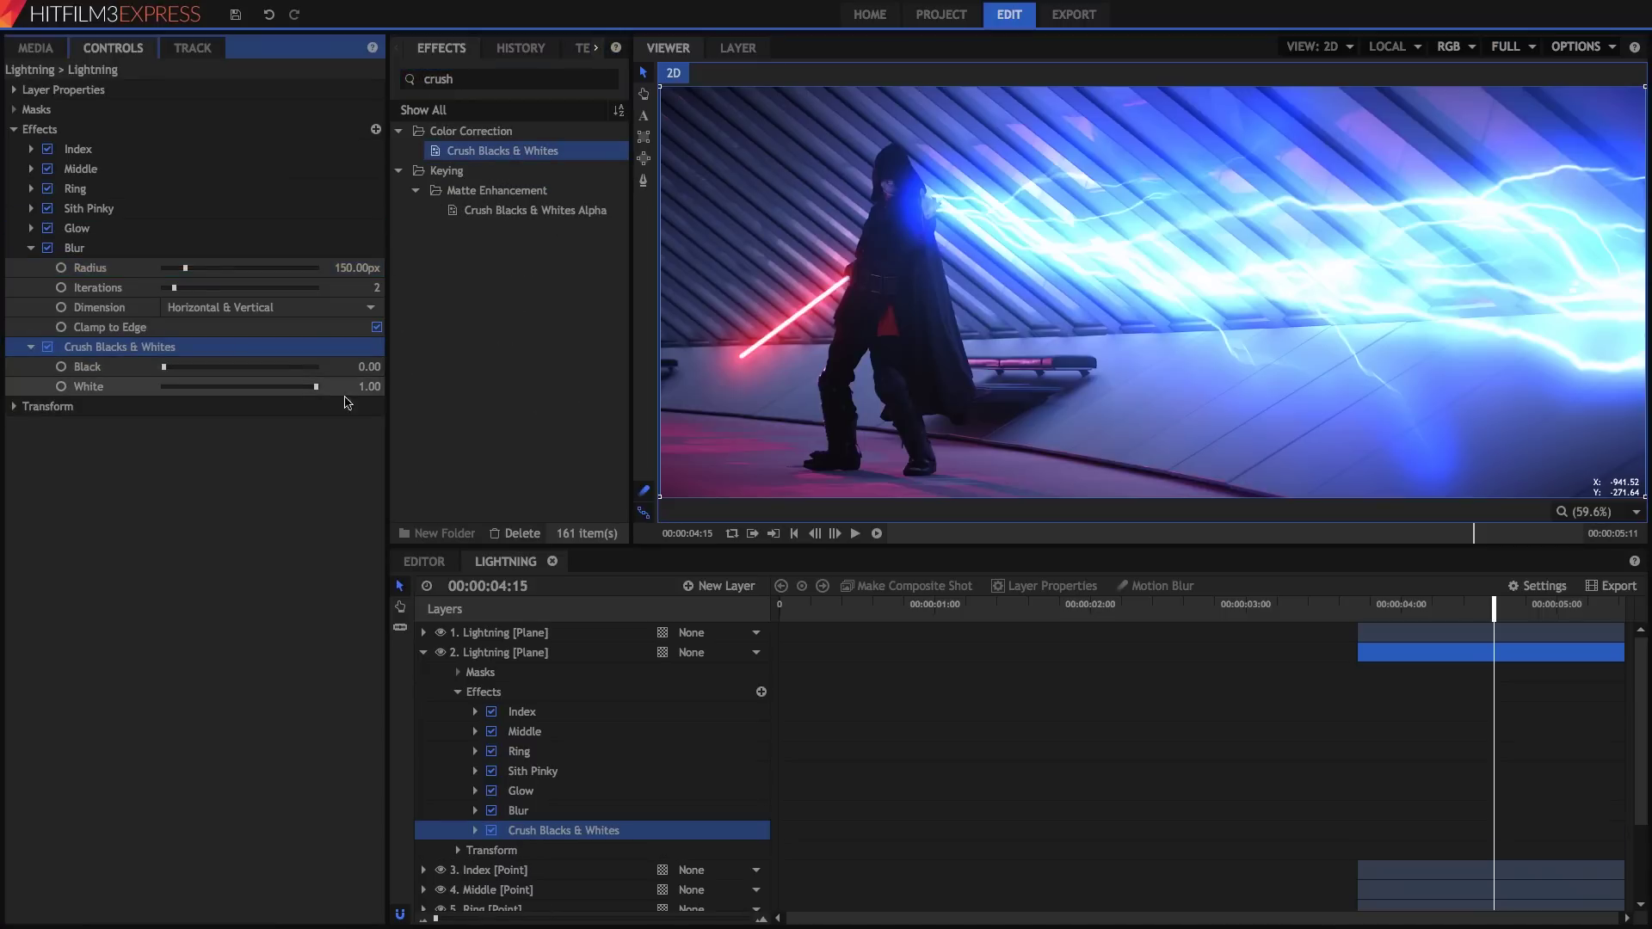
drag(309, 390, 288, 390)
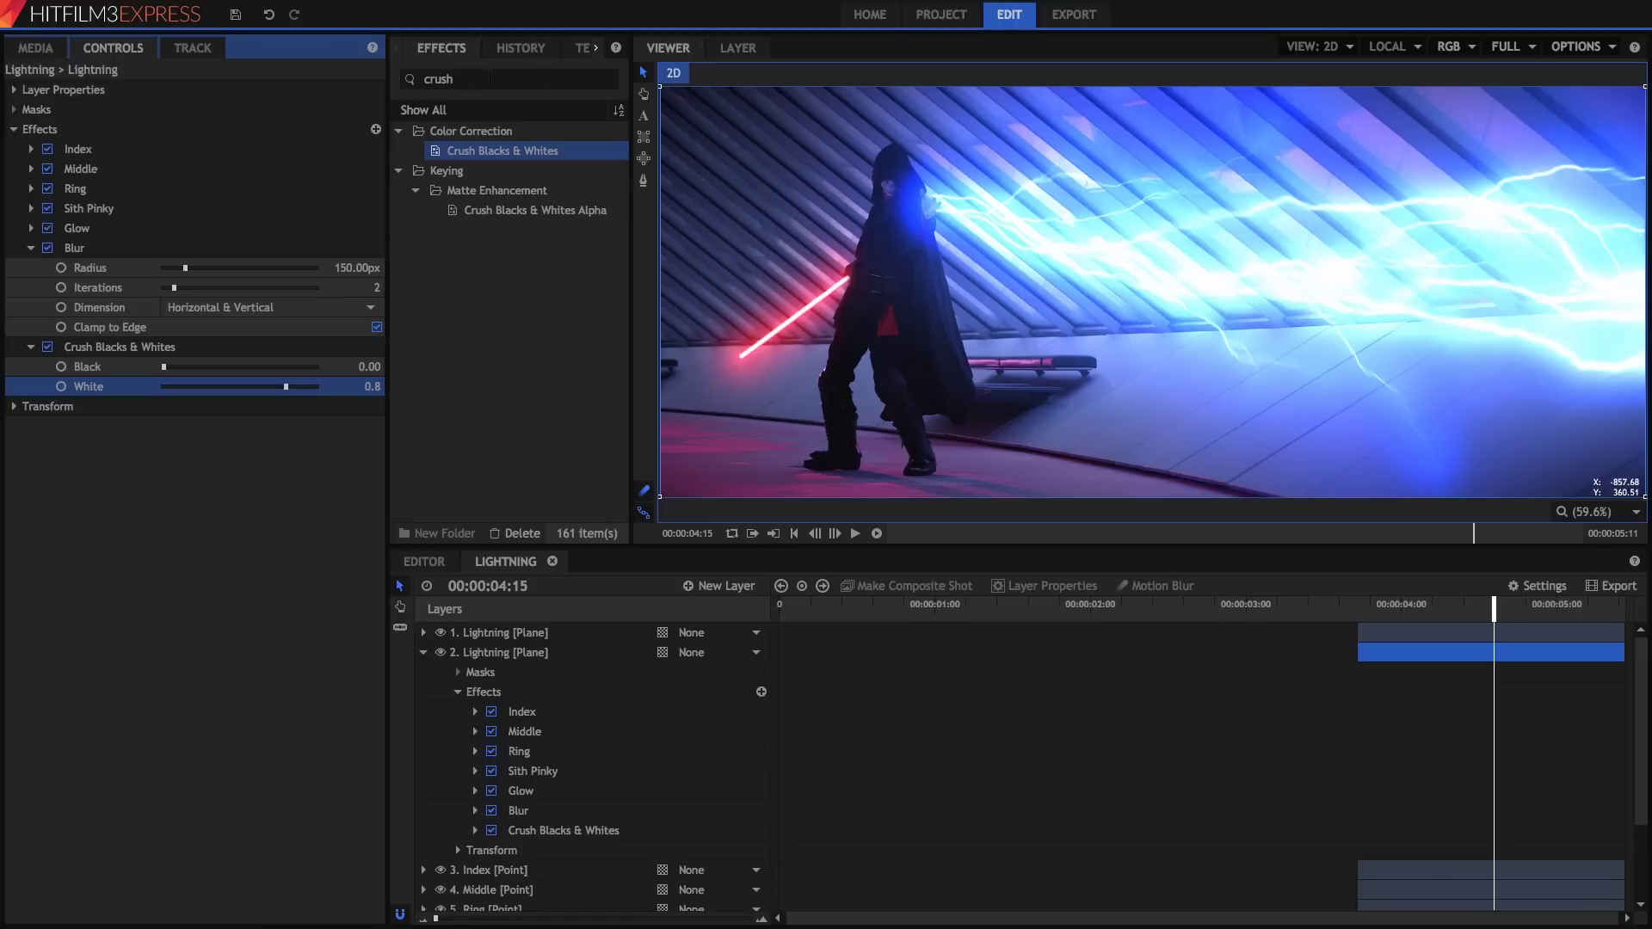
- Add Hue, Saturation & Lightness after Crush Blacks & Whites on the lower Lightning layer and set its Master Saturation to -50
click(491, 80)
text(hue)
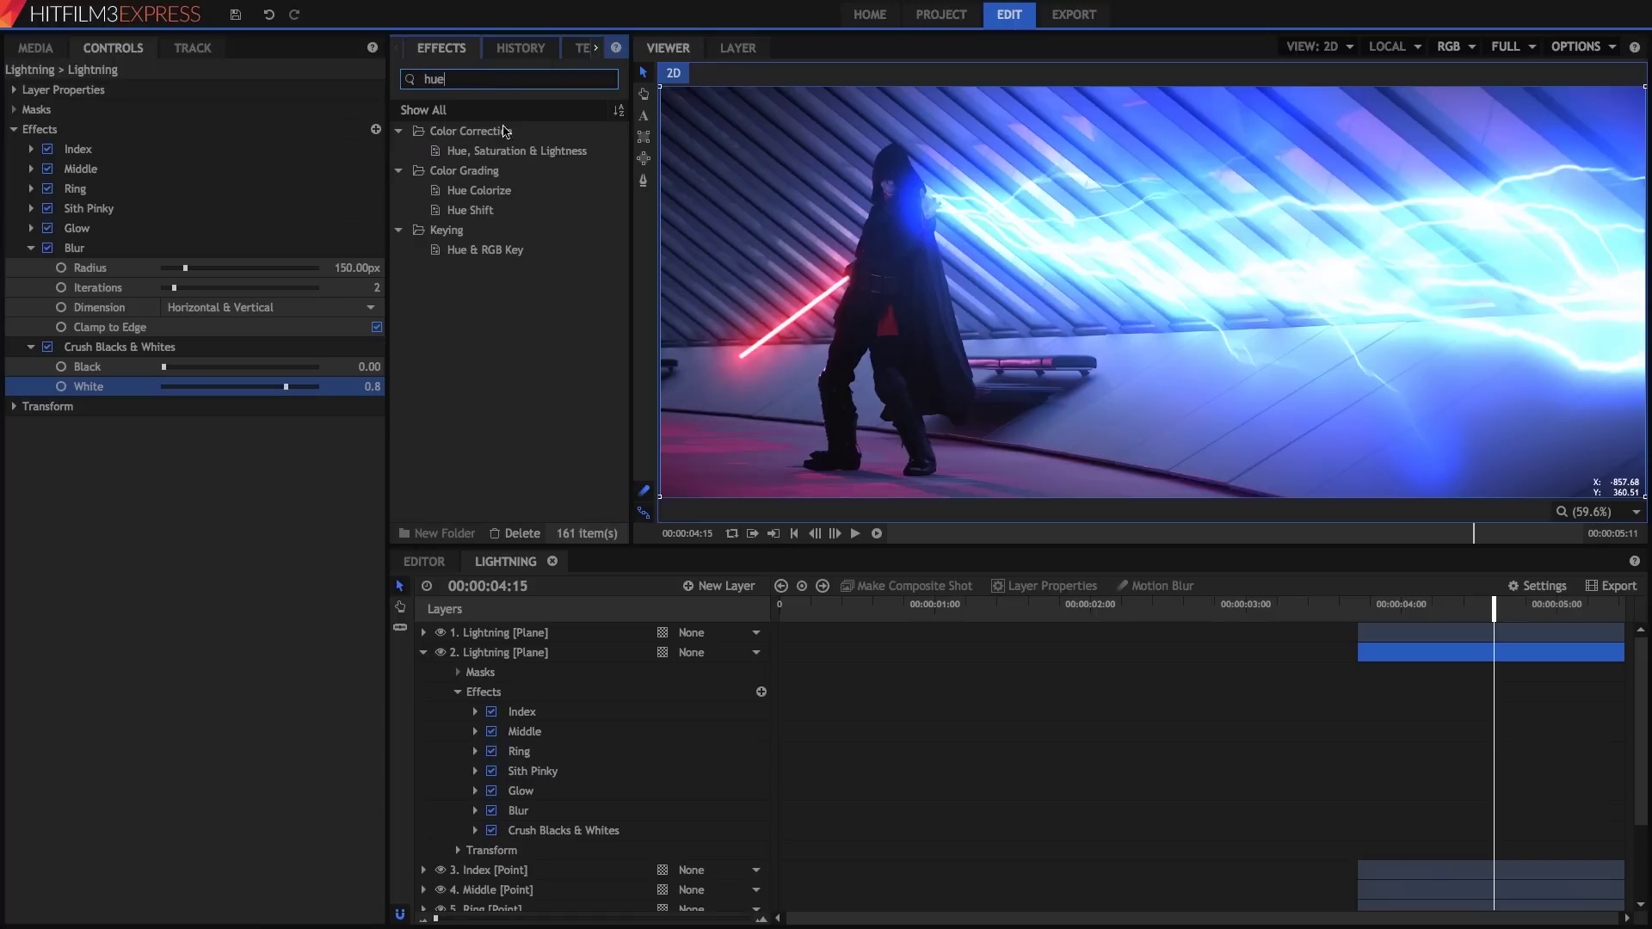
click(521, 152)
drag(397, 193, 185, 430)
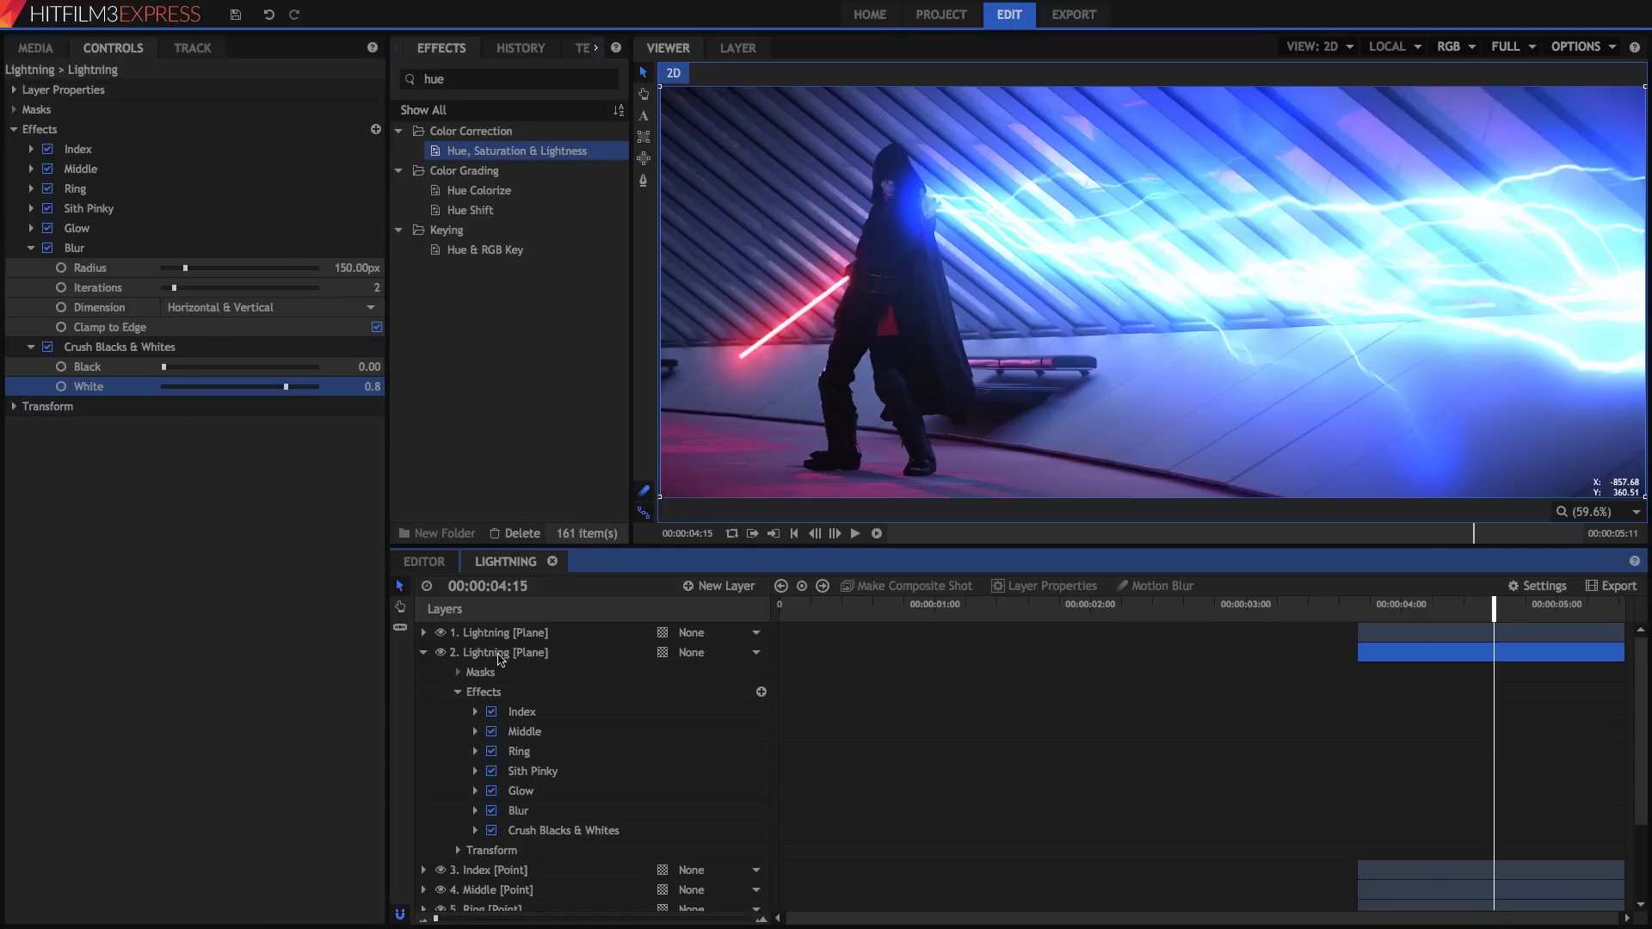
click(31, 406)
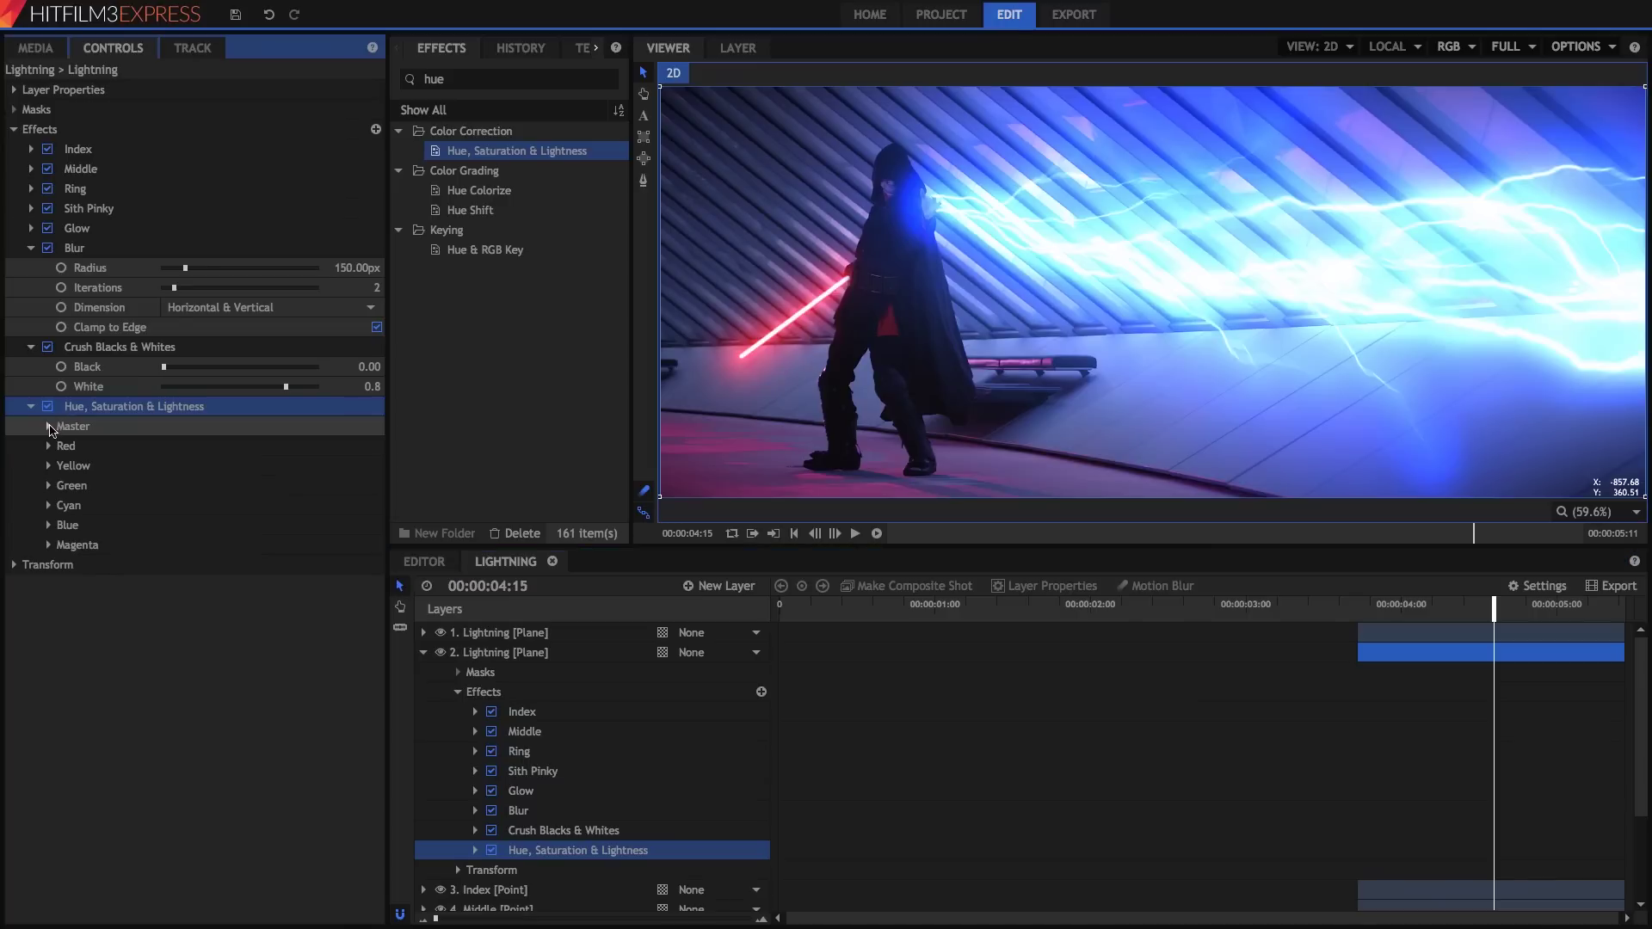
click(48, 426)
drag(240, 465, 201, 469)
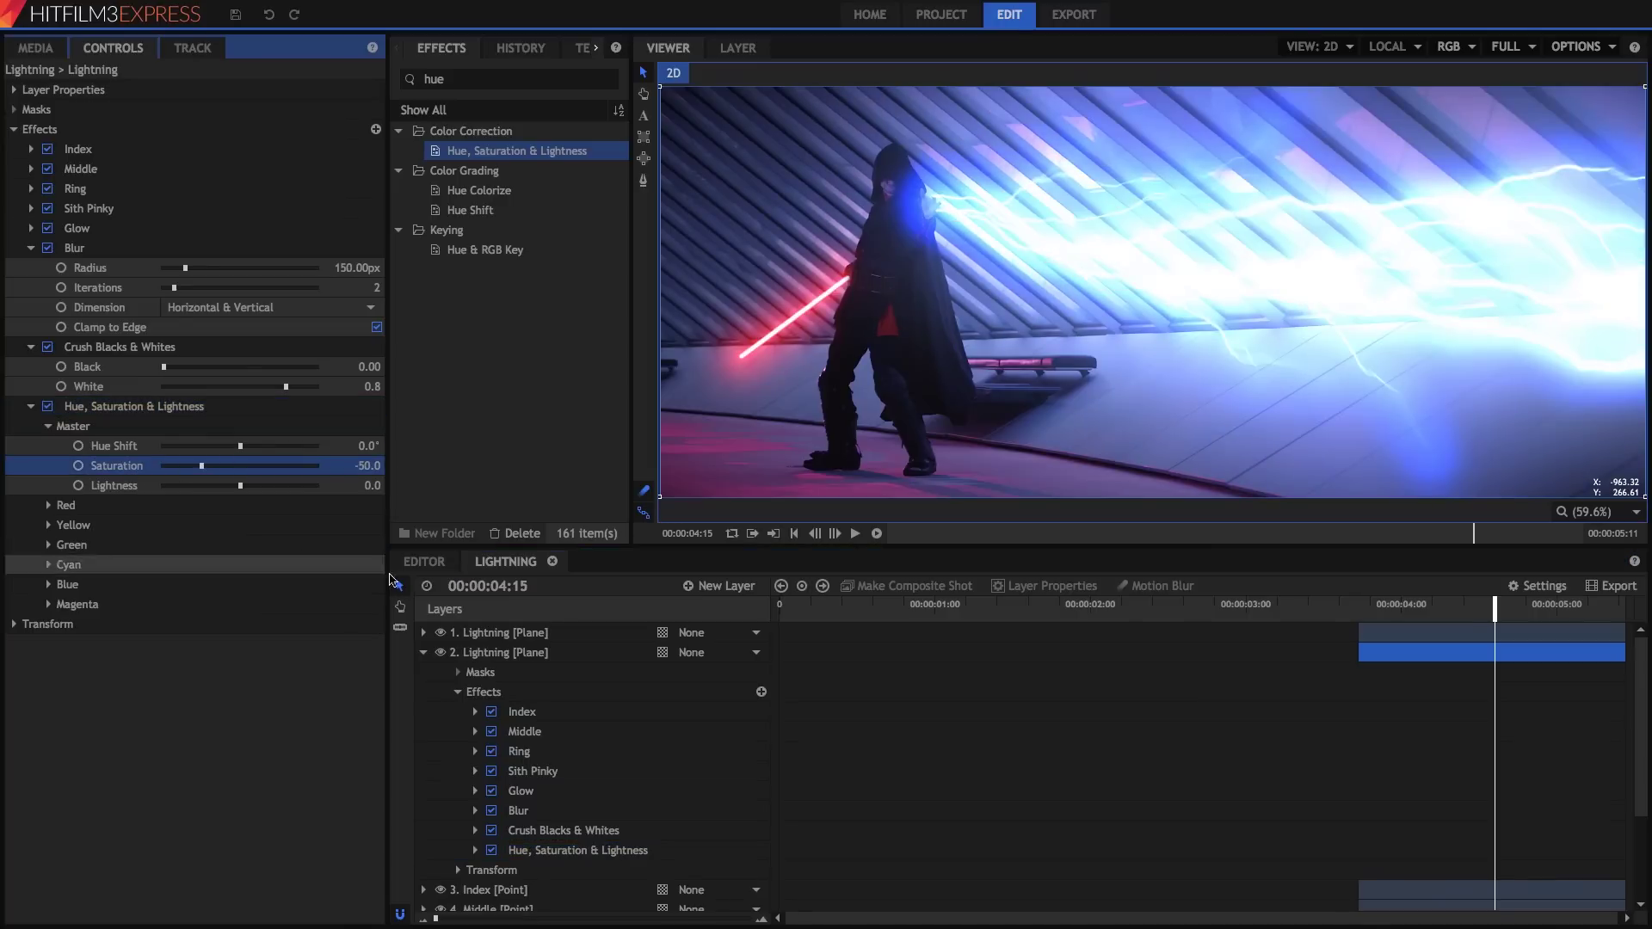
- Rename the lower Lightning layer, layer 2, as Illumination
right_click(488, 654)
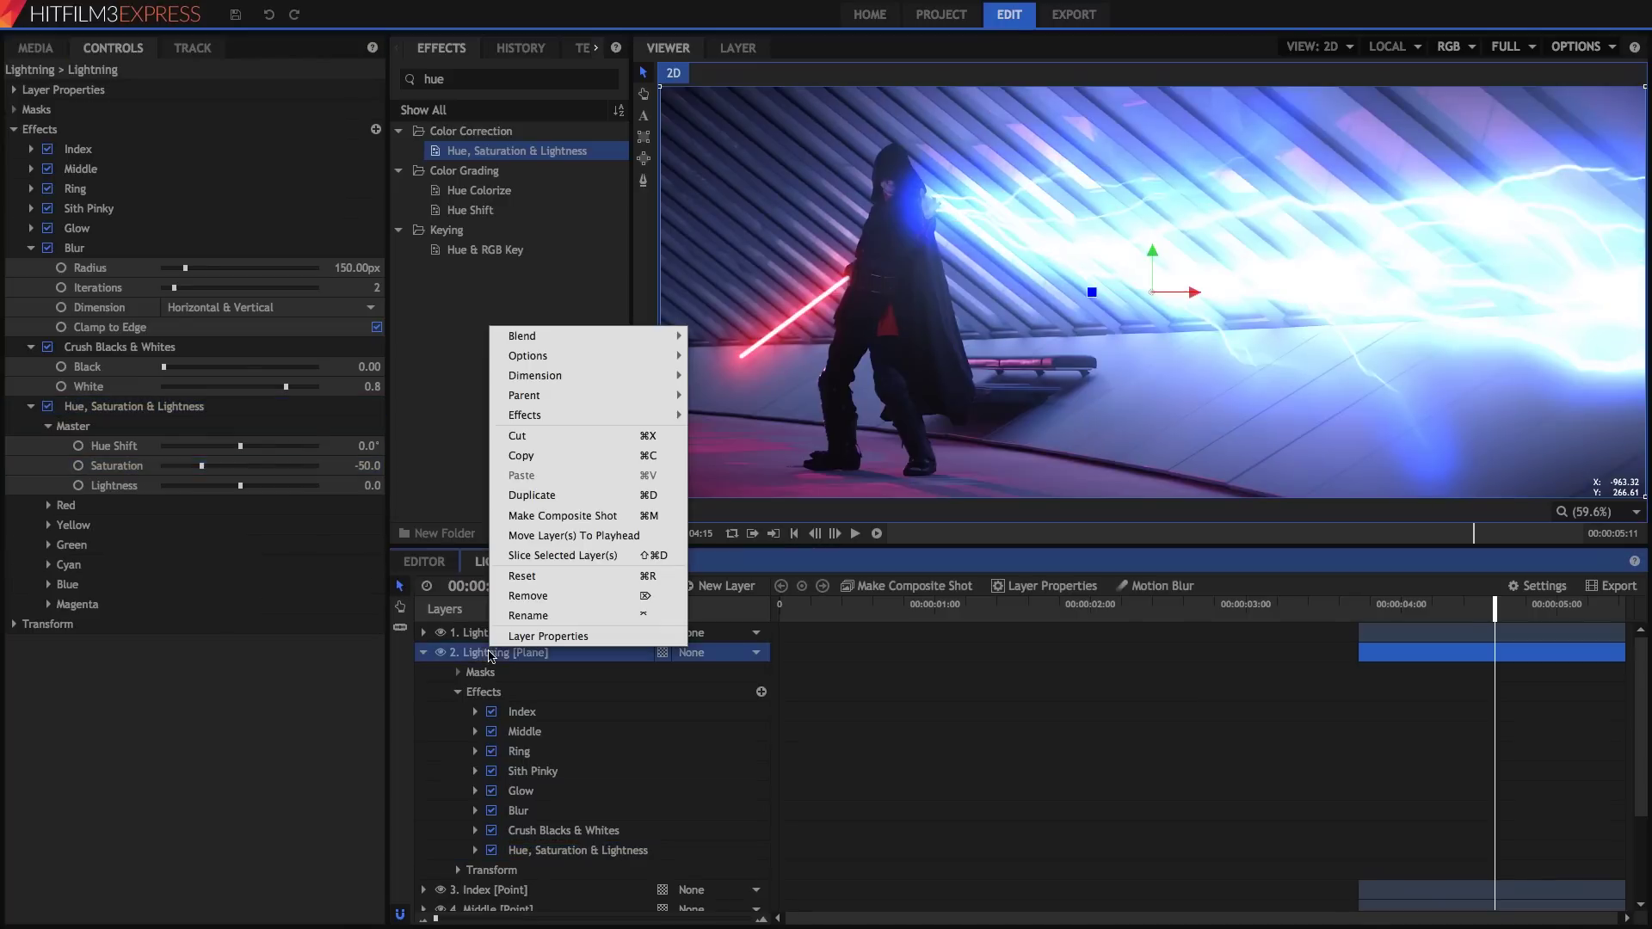
click(534, 616)
text(lllumination)
key(Return)
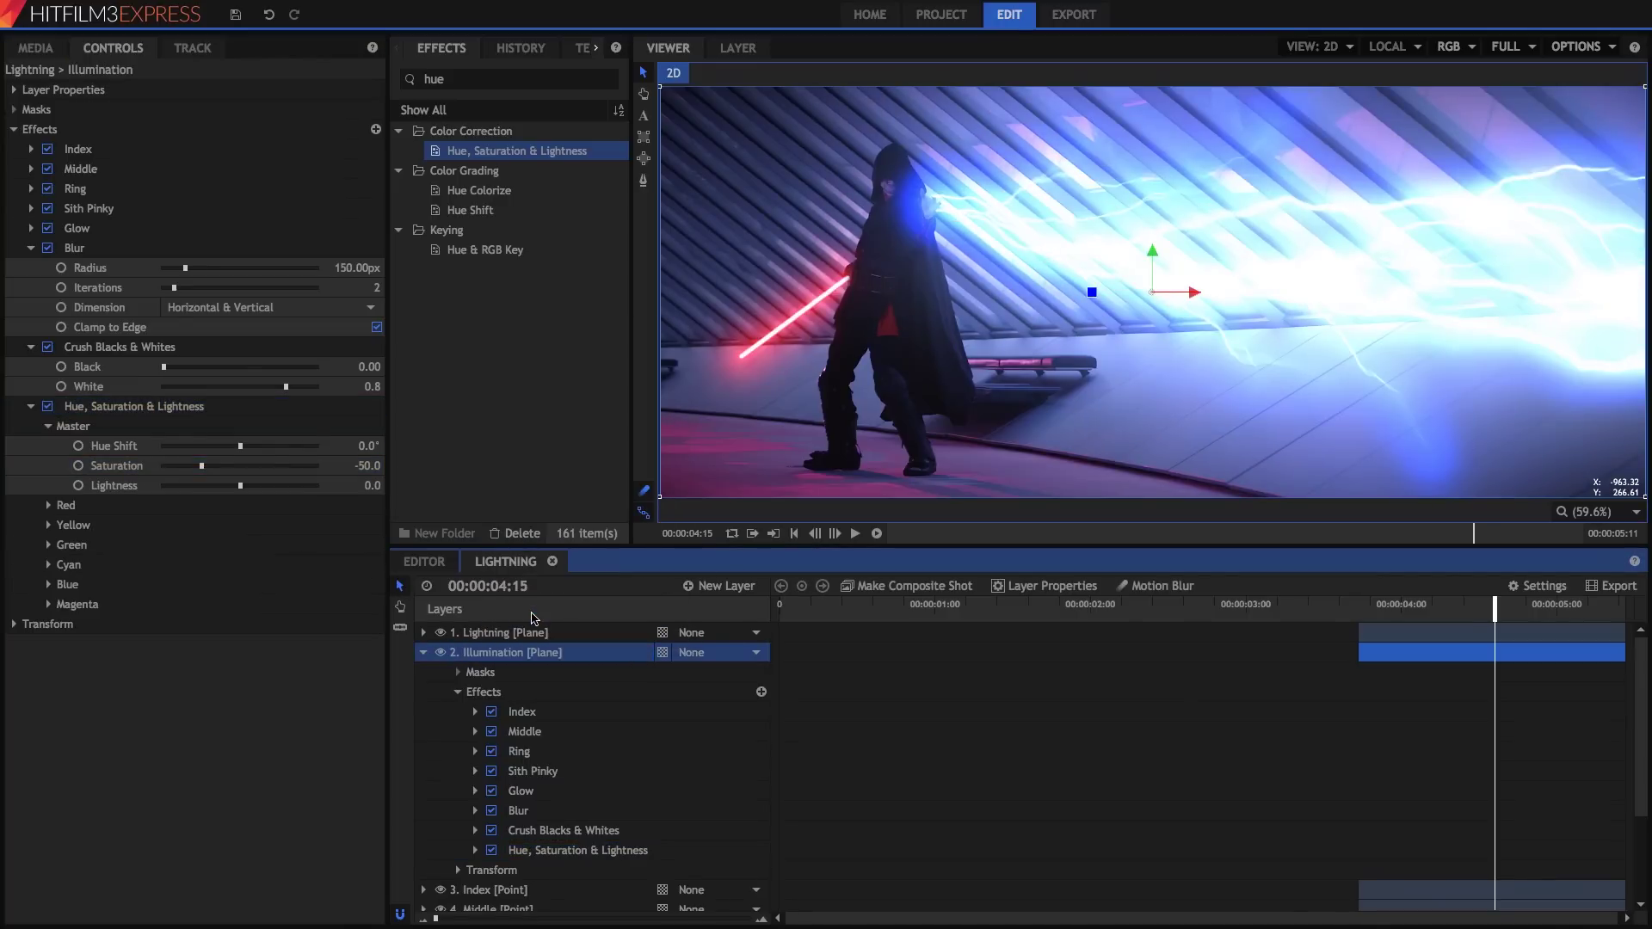
- Compare the Illumination layer with and without its Glow effect and delete Glow from that layer
click(492, 791)
click(493, 791)
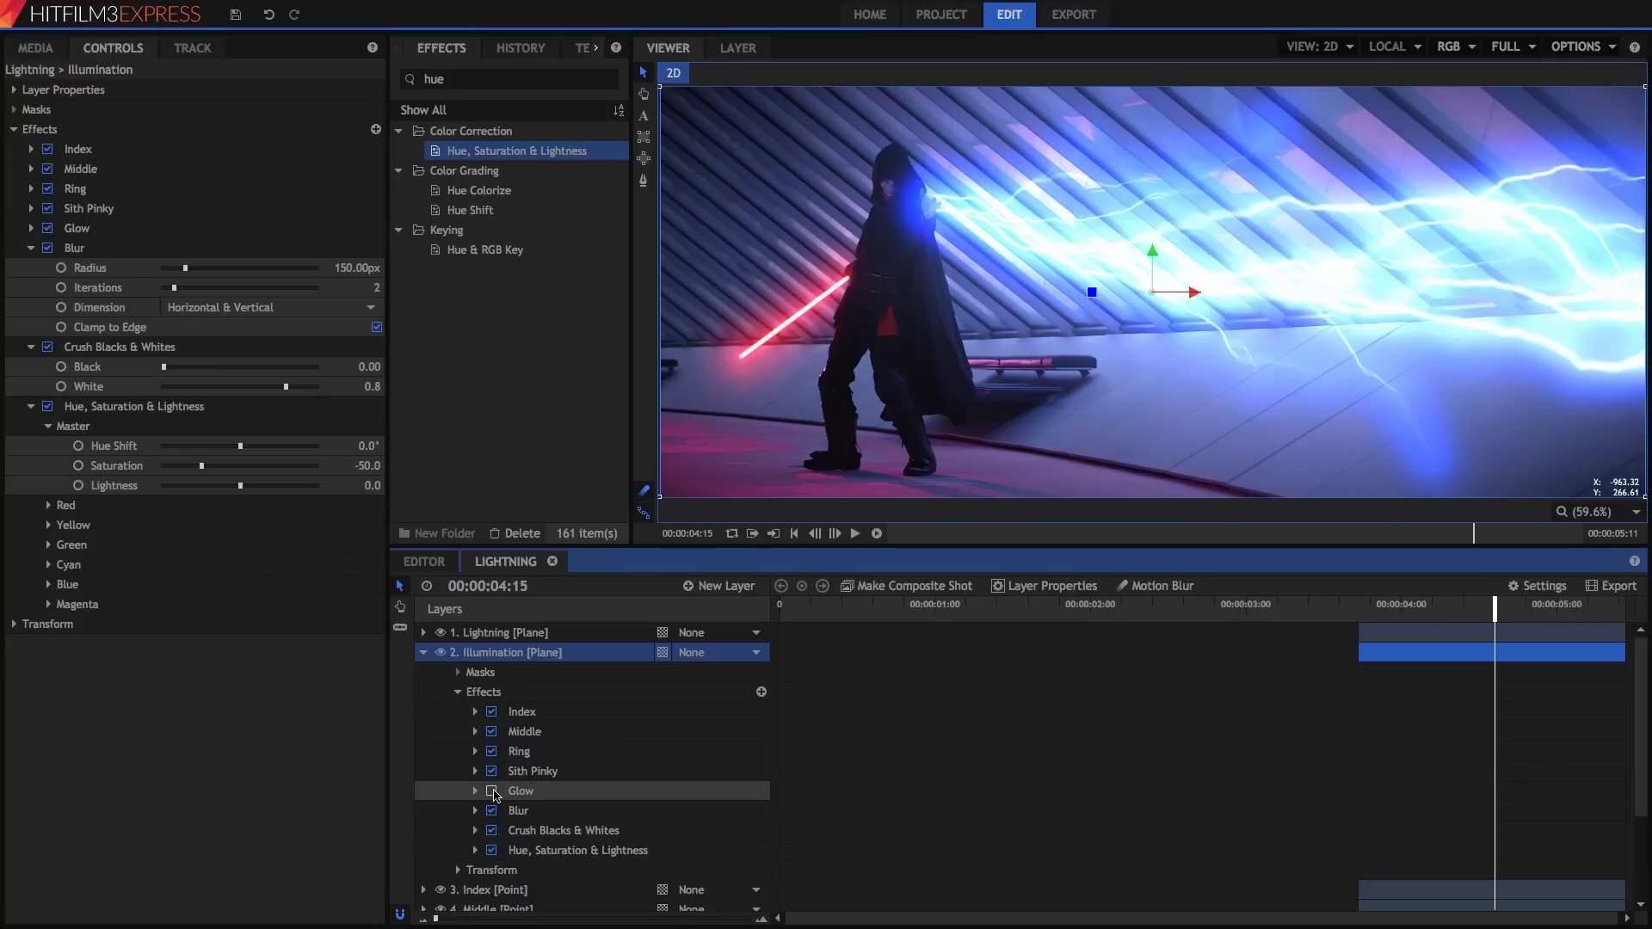
click(525, 791)
key(Delete)
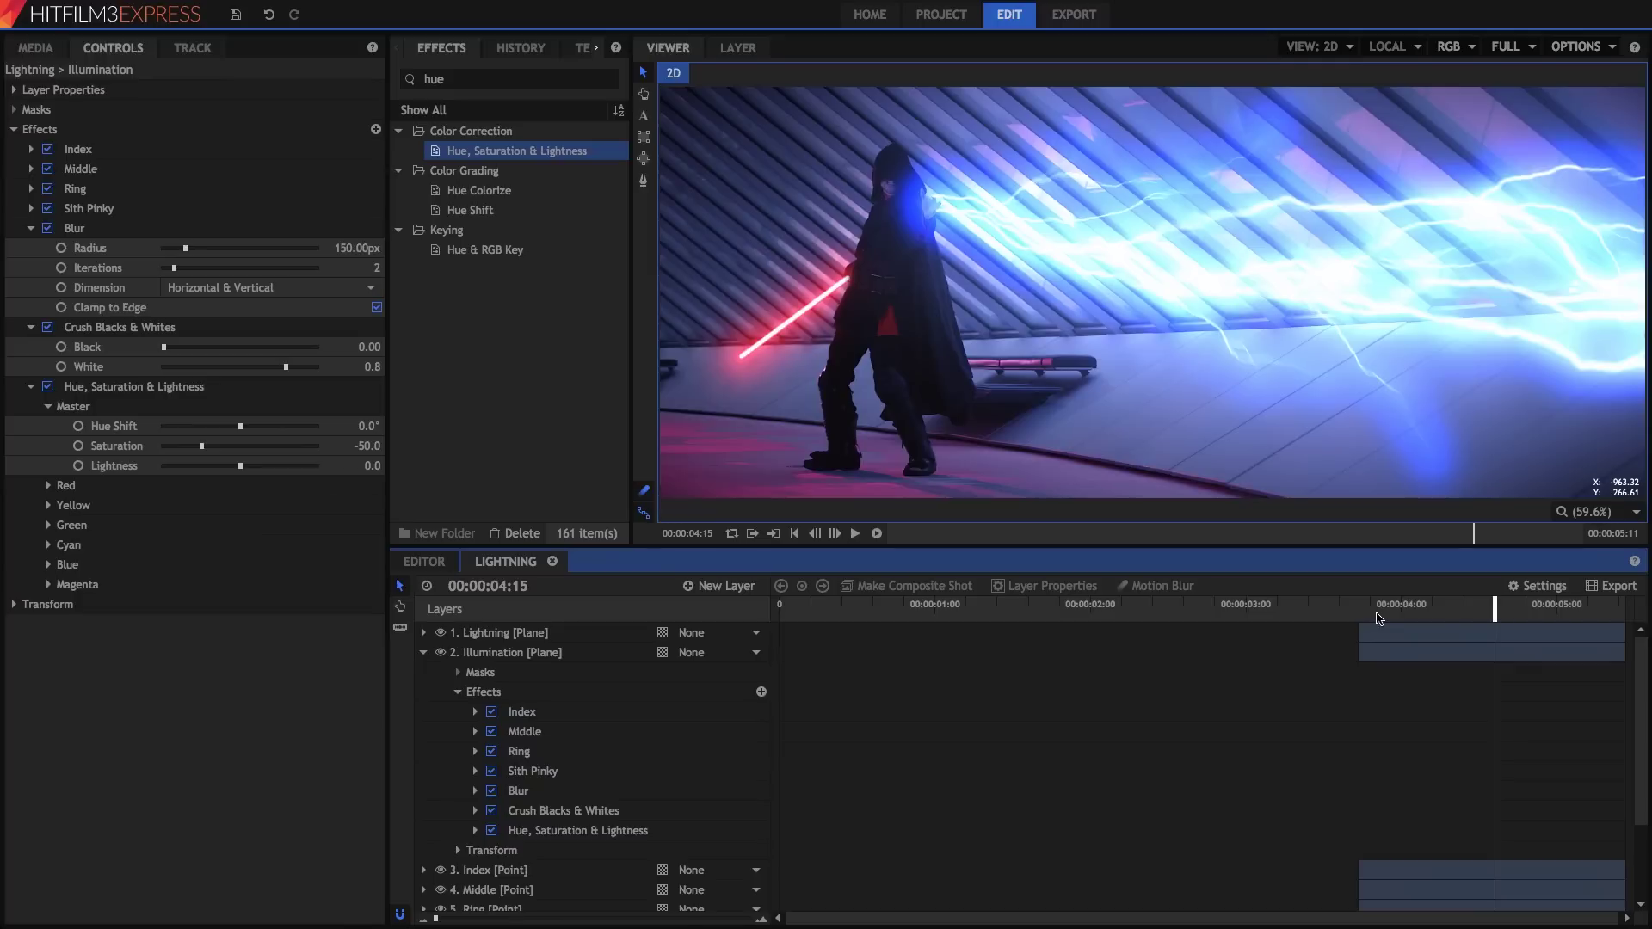
- Render a preview of the composite from 00:00:03:04 and play back the lightning with its illumination
drag(1378, 618, 1270, 613)
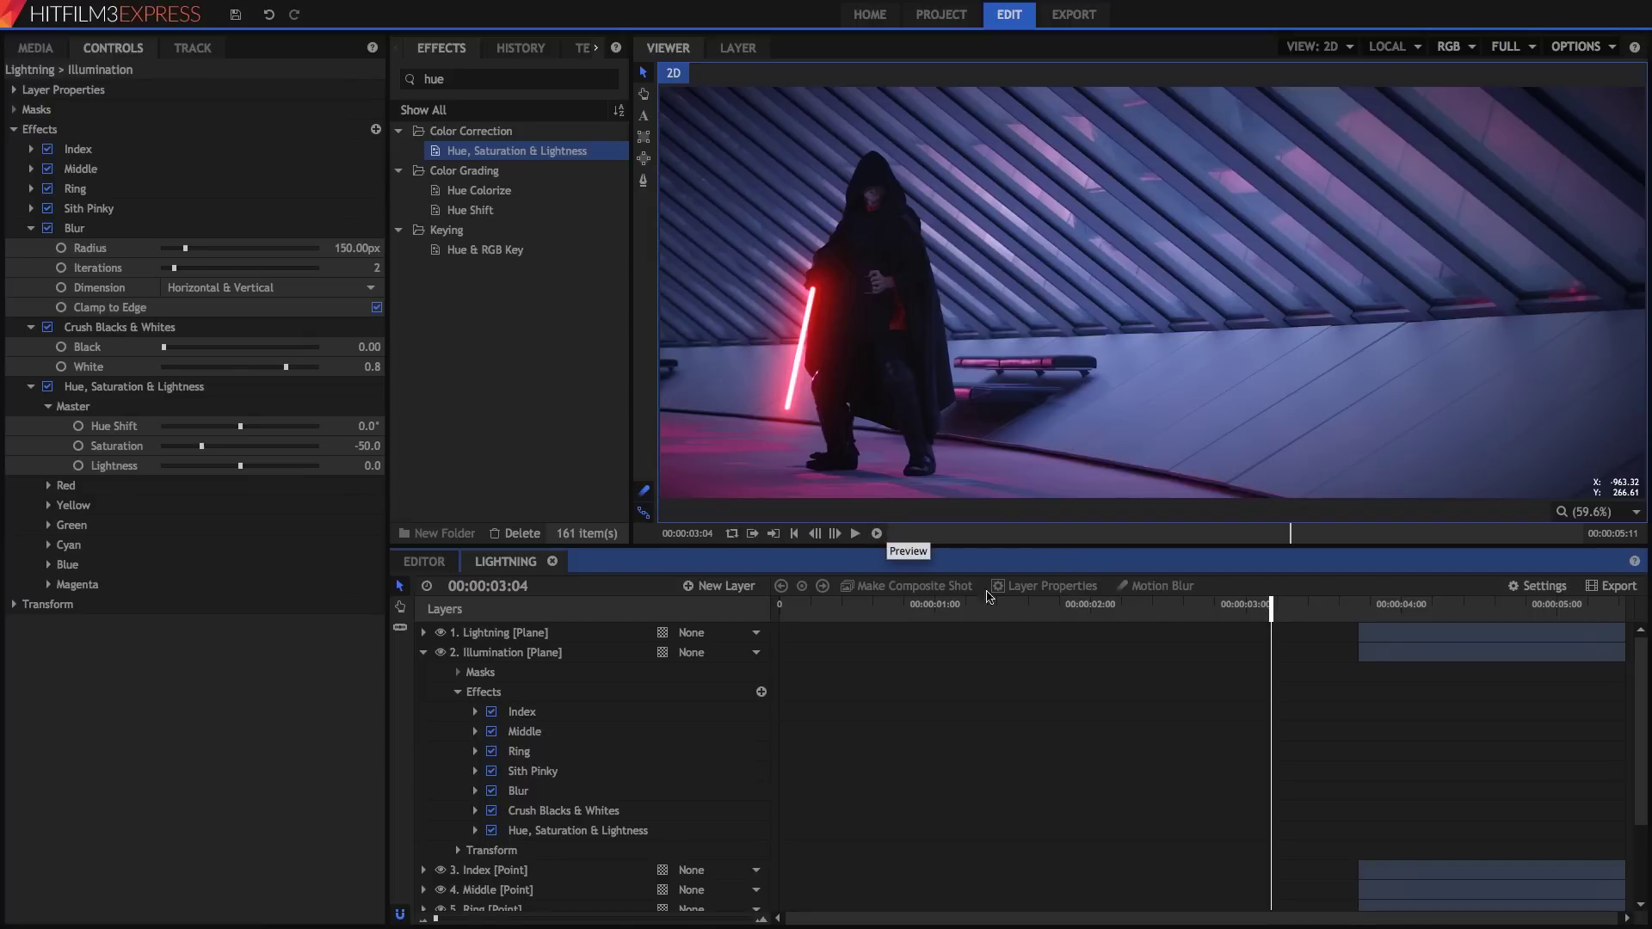
click(877, 533)
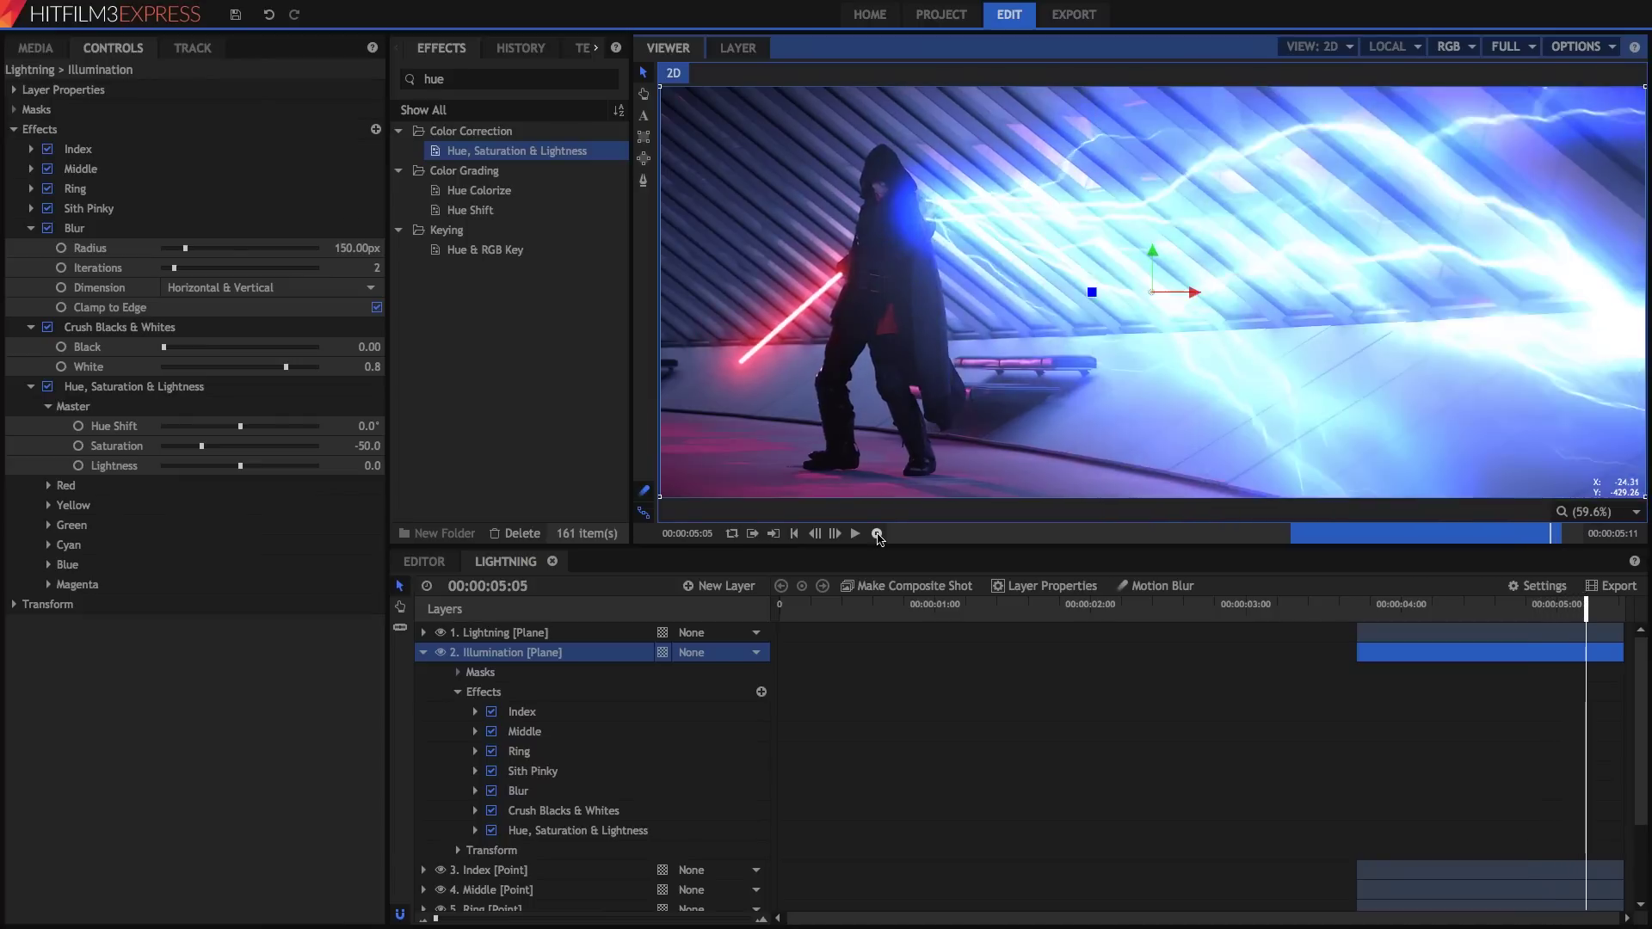
click(1294, 537)
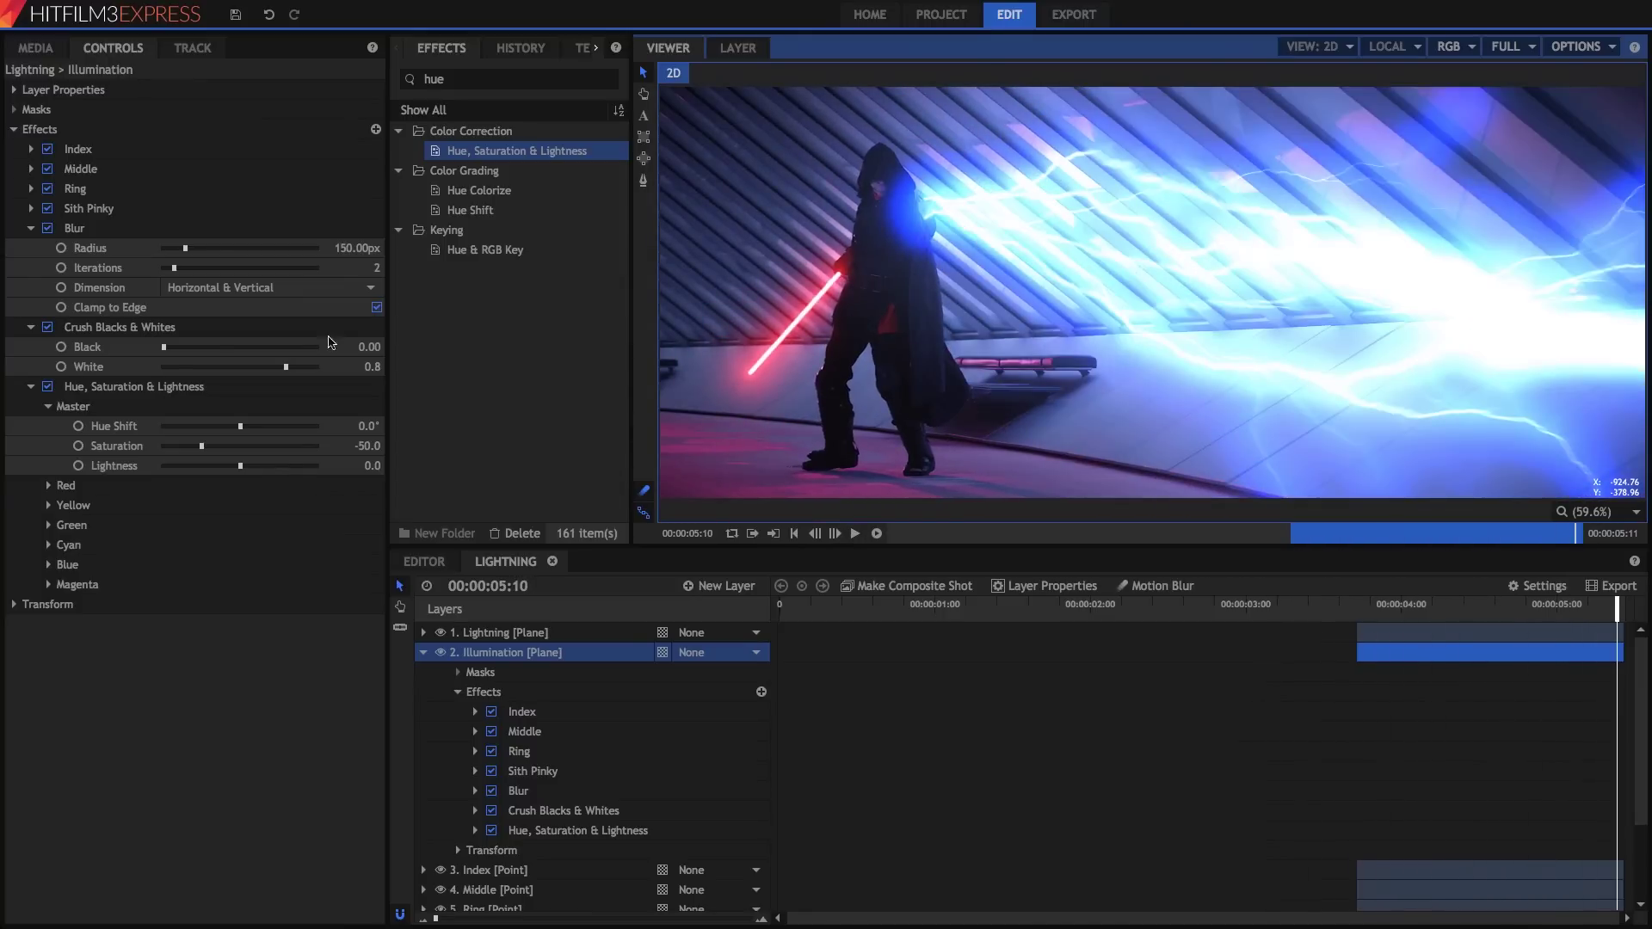
- Expand the Branches and Core settings of the Index lightning effect on the Illumination layer
click(28, 149)
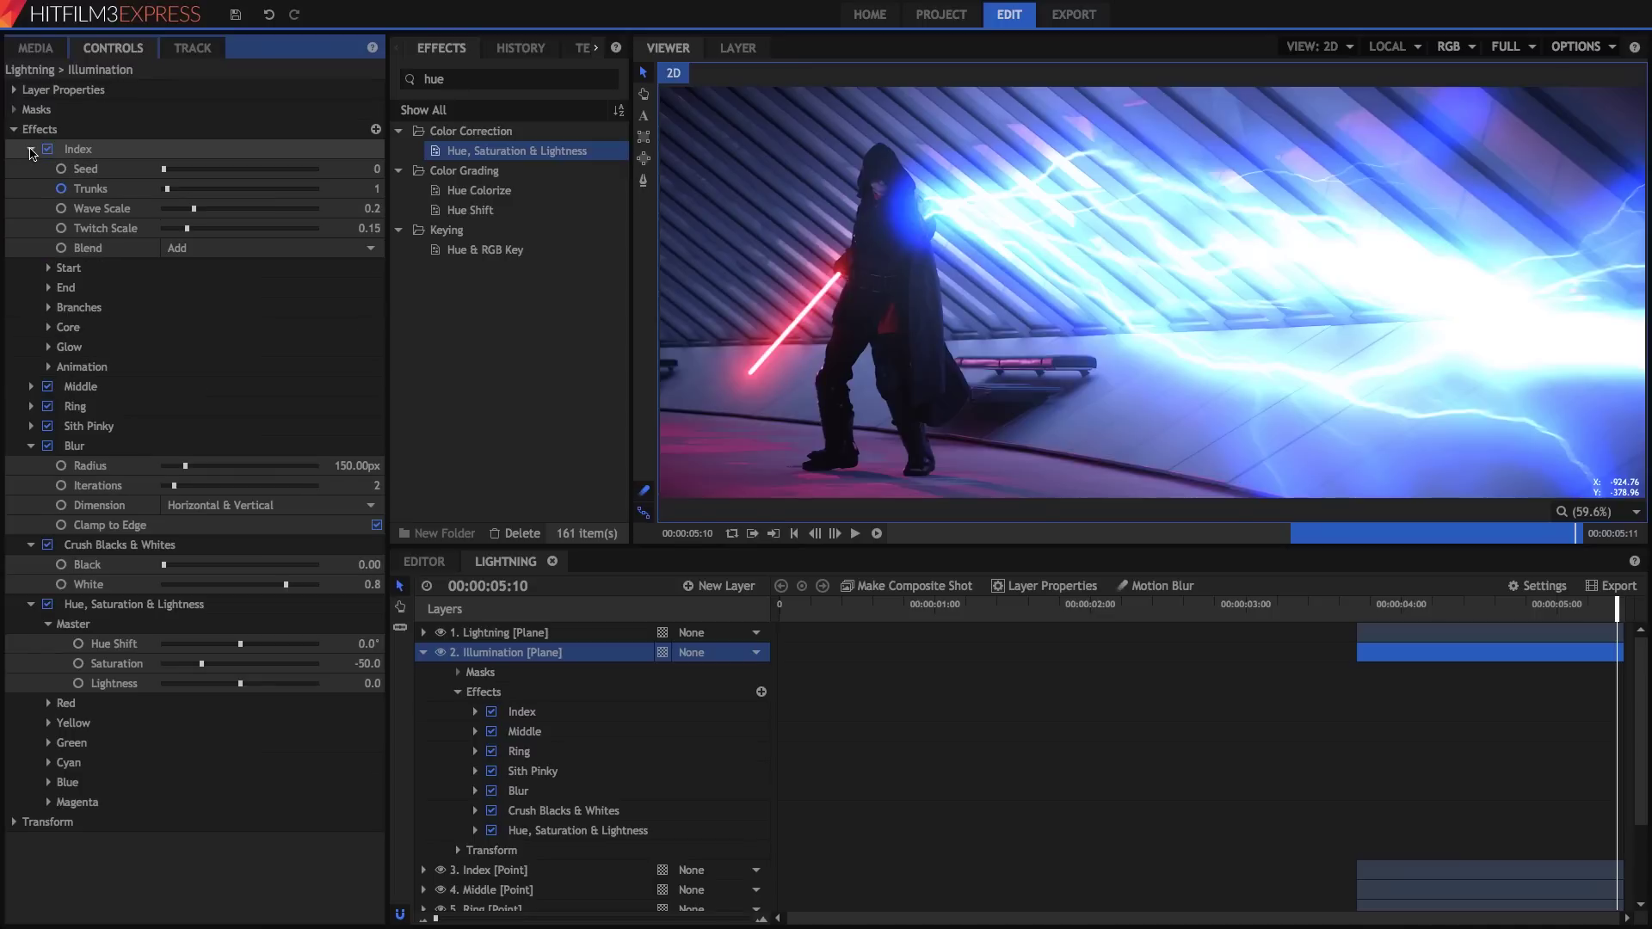
click(48, 307)
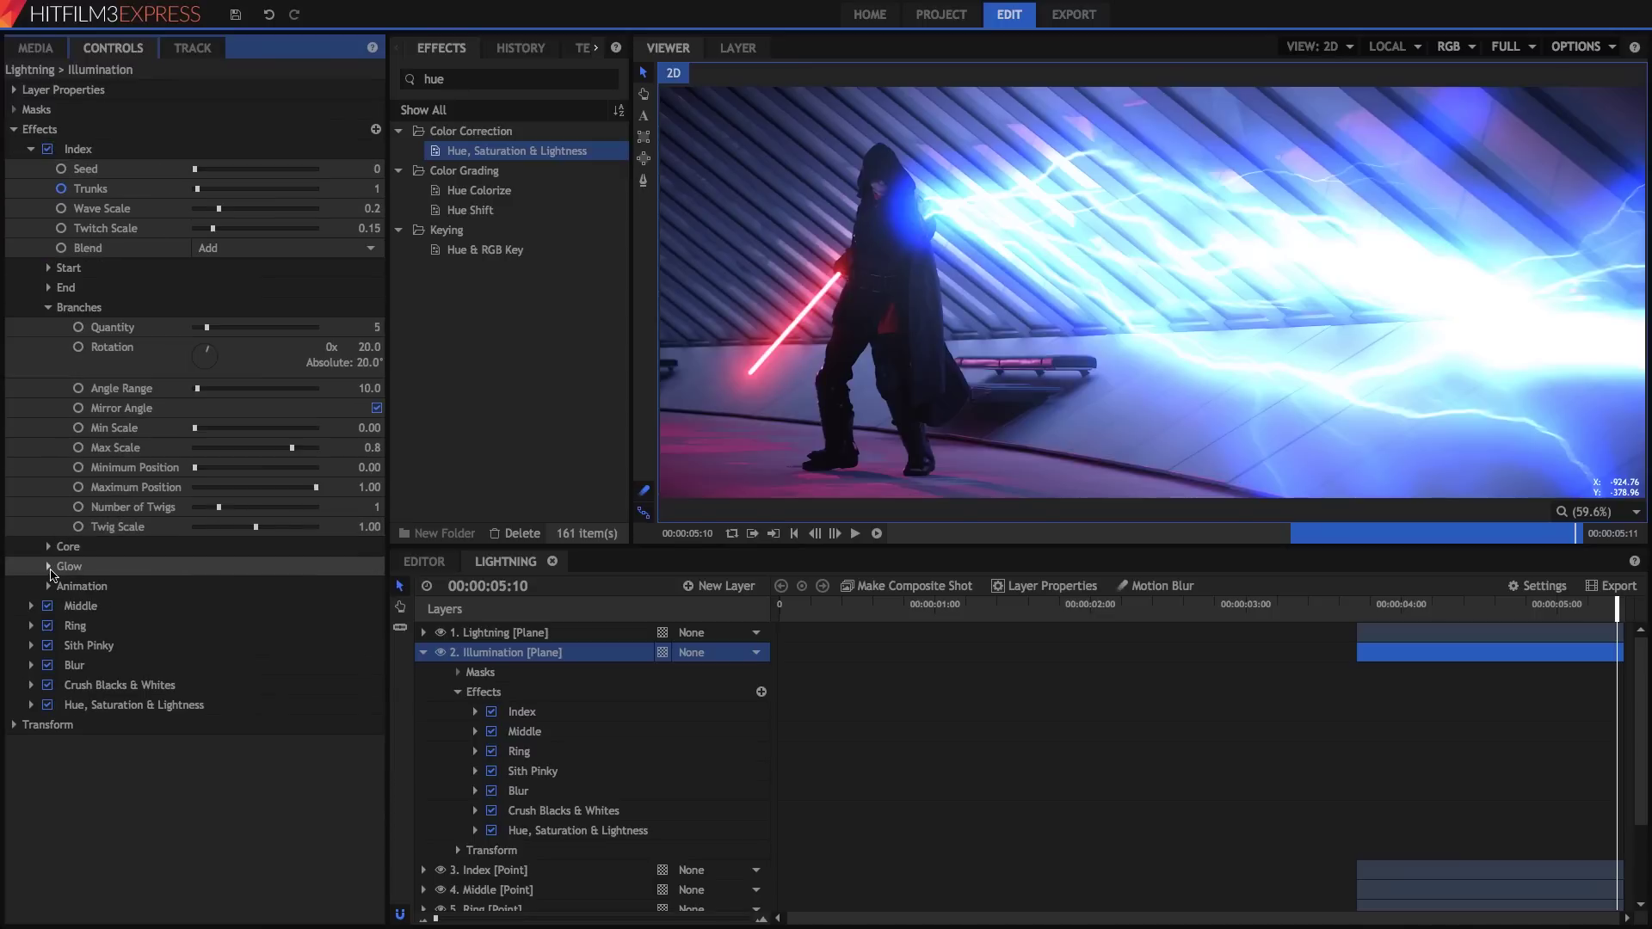
click(49, 547)
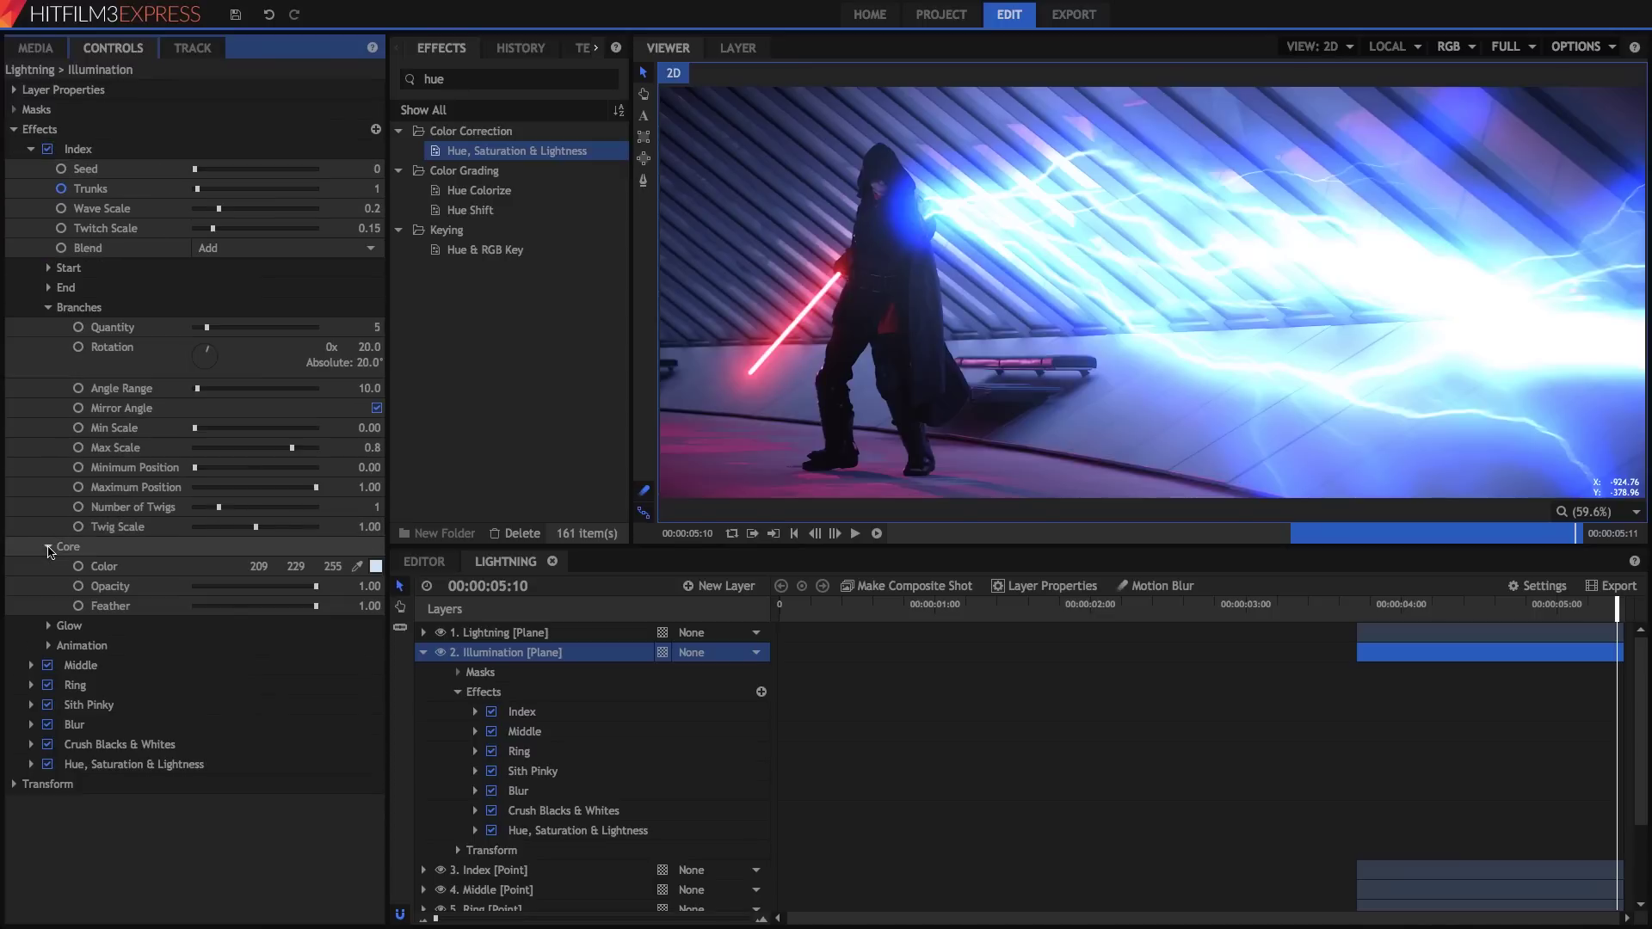